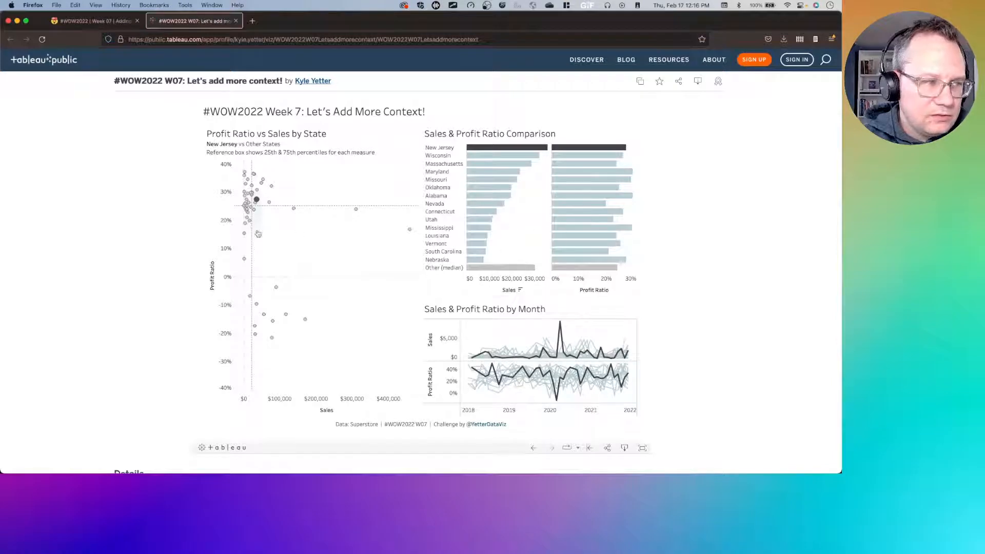
# Step: Select Louisiana, Iowa and Kansas in turn in the published scatter plot, examine the linked charts, and check the Tableau dashboard against them
pyautogui.click(247, 211)
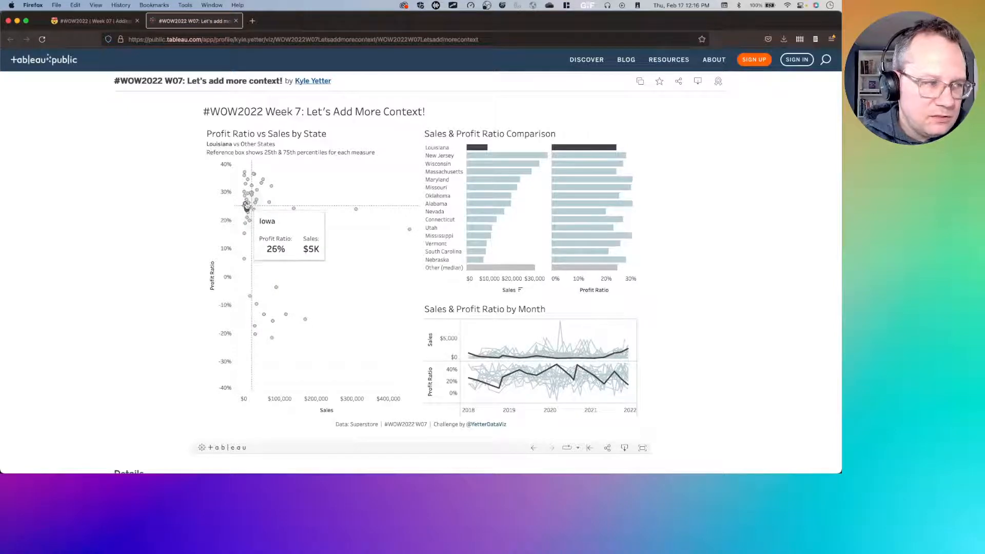
pyautogui.click(245, 205)
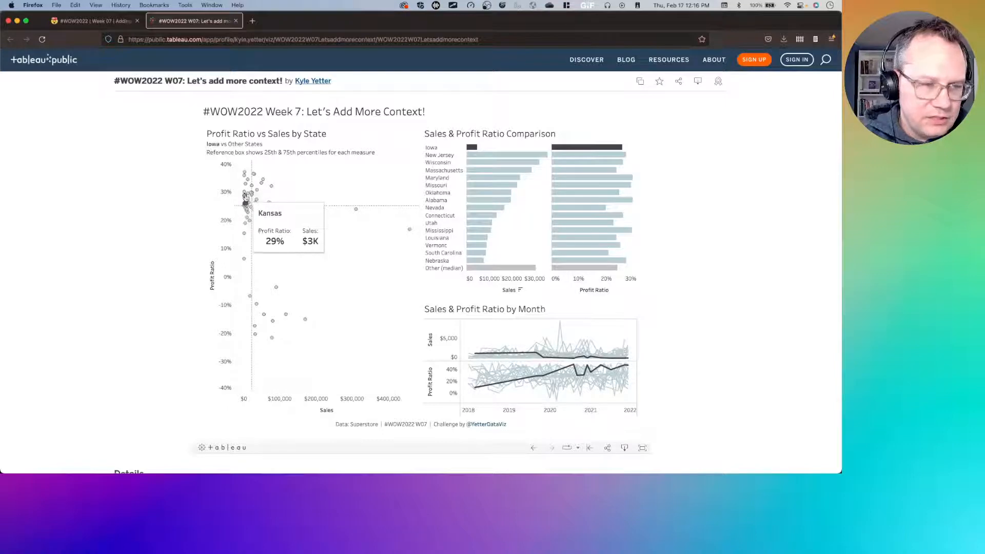
pyautogui.click(245, 198)
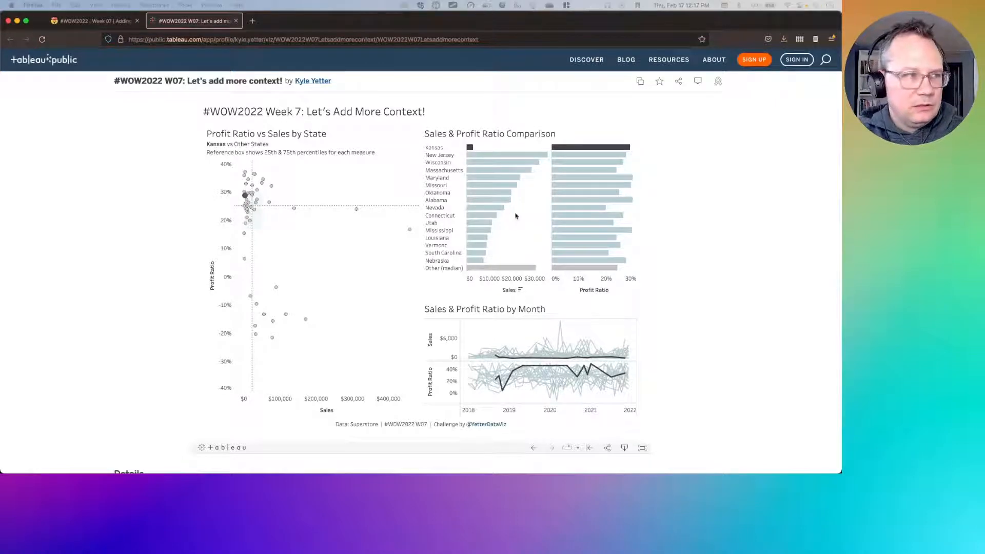
pyautogui.hotkey('ctrl', 'Left')
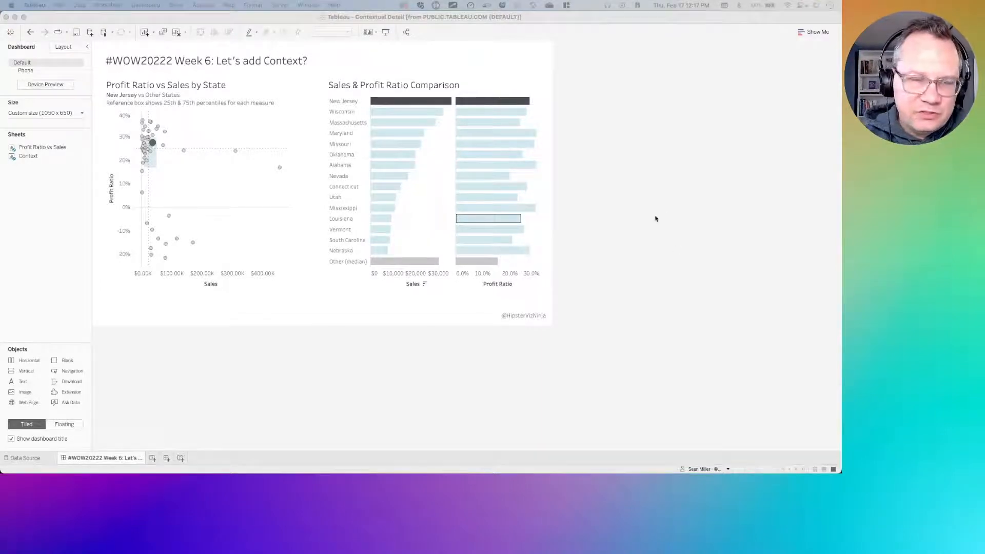
pyautogui.hotkey('ctrl', 'Right')
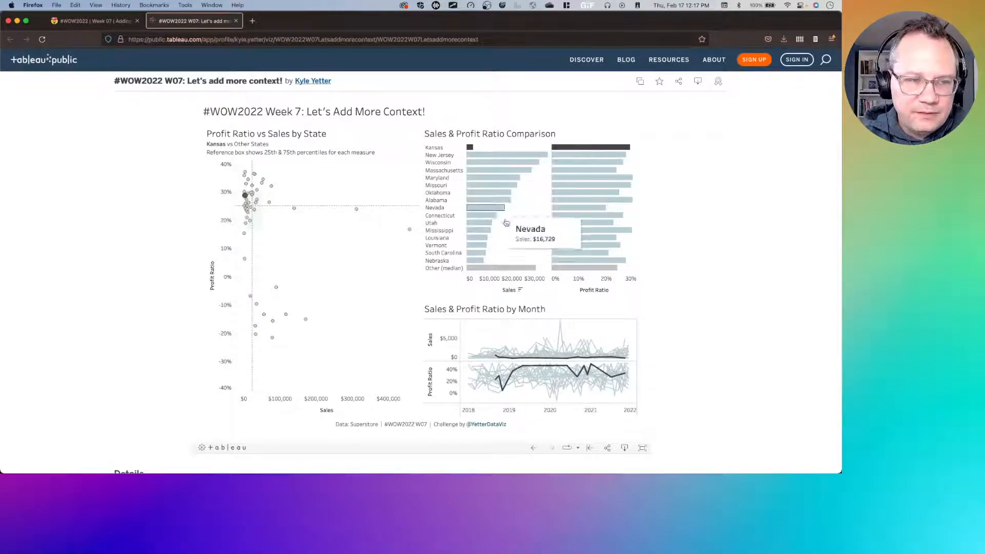
# Step: Highlight Missouri in the published comparison bars, clear the highlight, and select Massachusetts in the scatter plot to examine the monthly lines
pyautogui.click(487, 186)
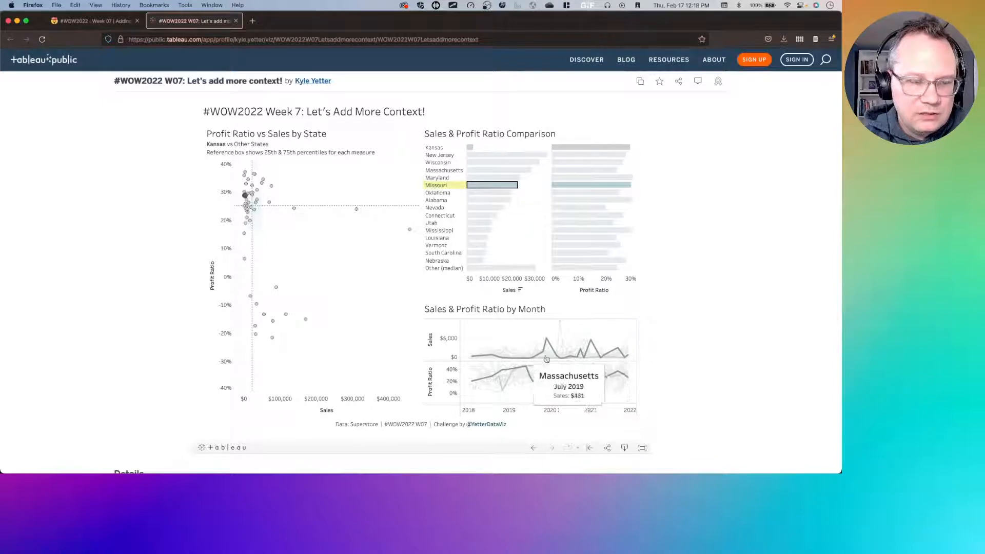
pyautogui.click(531, 223)
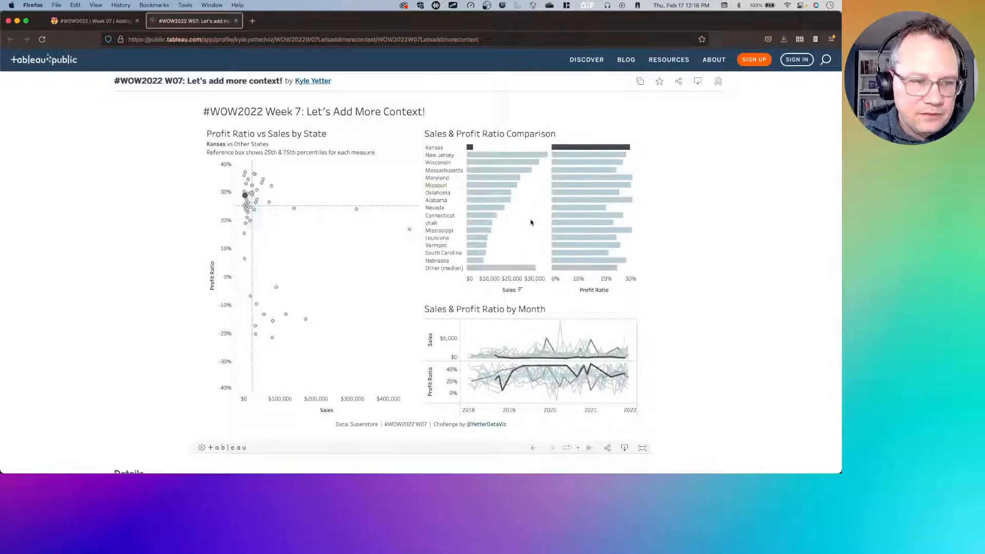
pyautogui.click(254, 210)
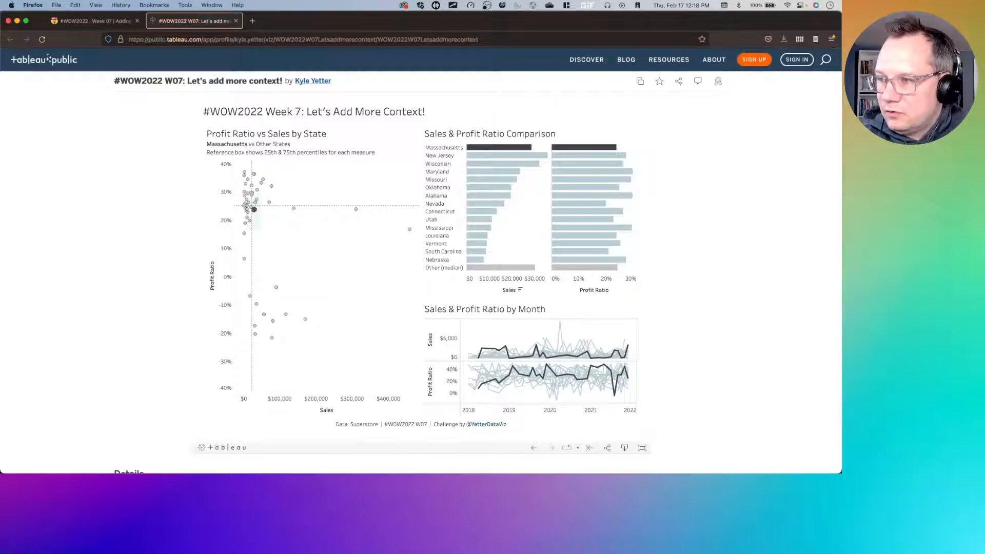
# Step: Switch to the Tableau workbook and add a new worksheet
pyautogui.press('super+Tab')
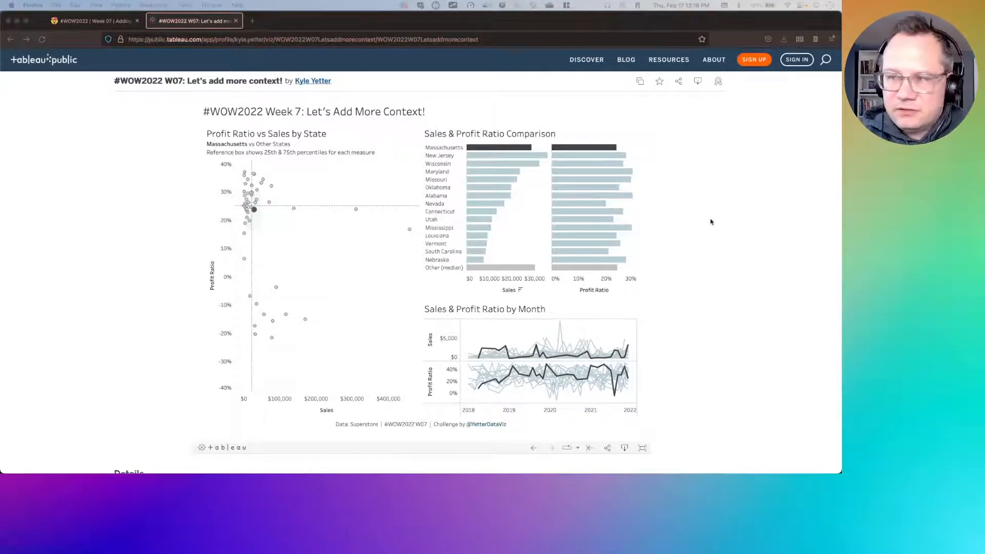
pyautogui.hotkey('ctrl', 'Left')
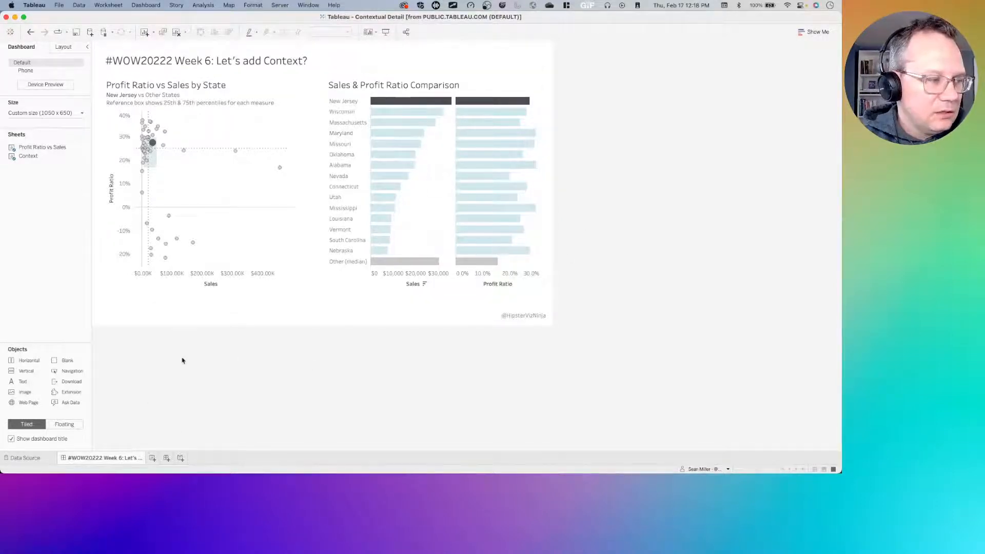
pyautogui.click(152, 458)
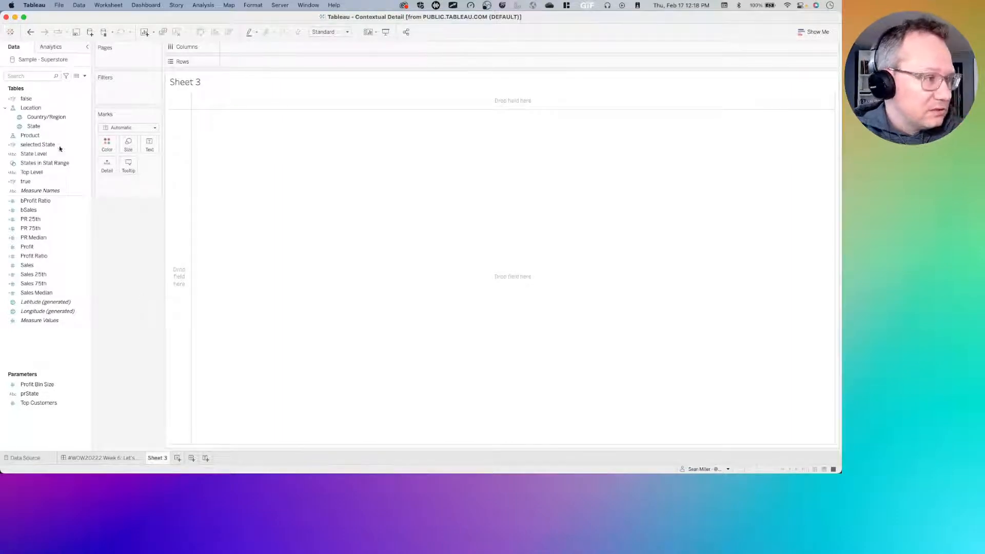
# Step: Show the hidden fields of the data source and unhide the Order Date field in the Orders table
pyautogui.click(46, 126)
pyautogui.click(44, 266)
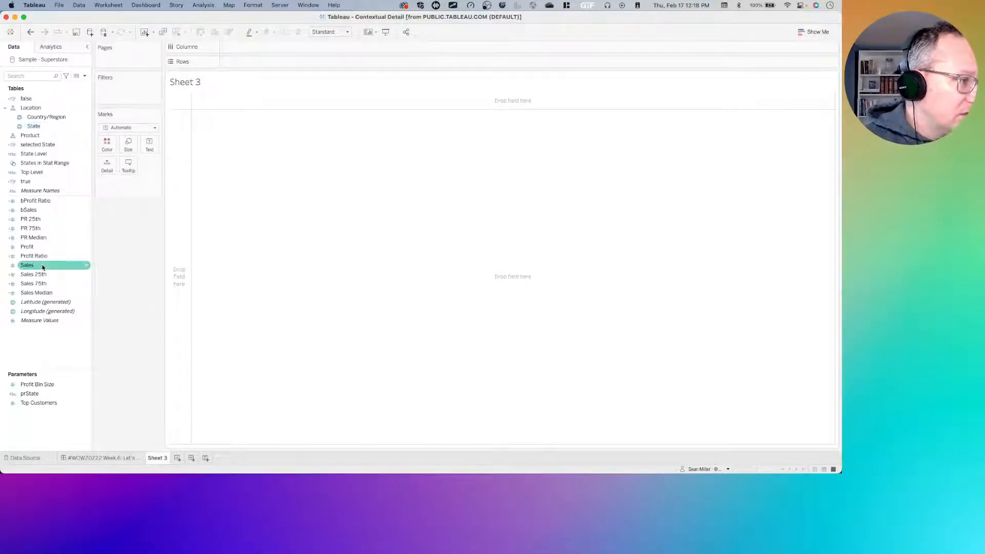
pyautogui.click(86, 76)
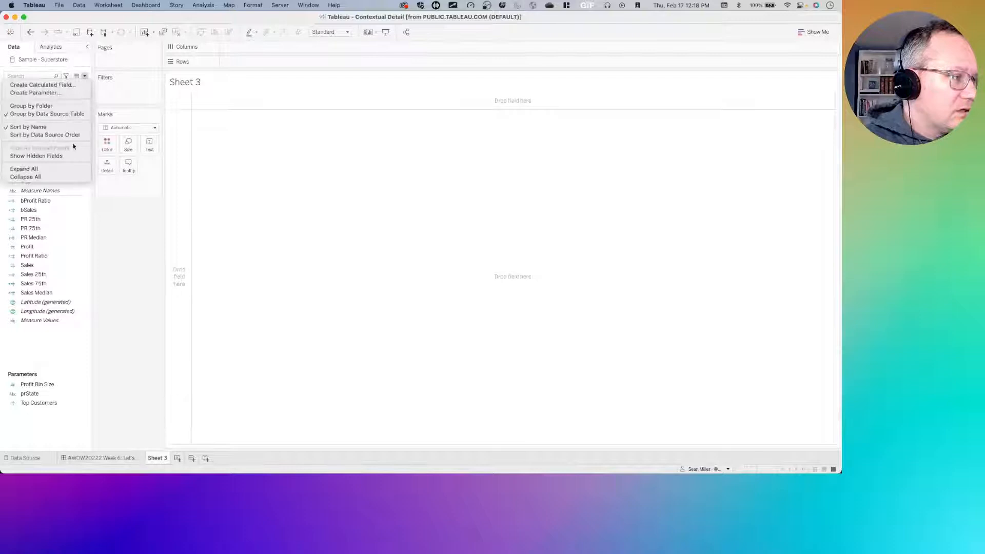
pyautogui.click(30, 155)
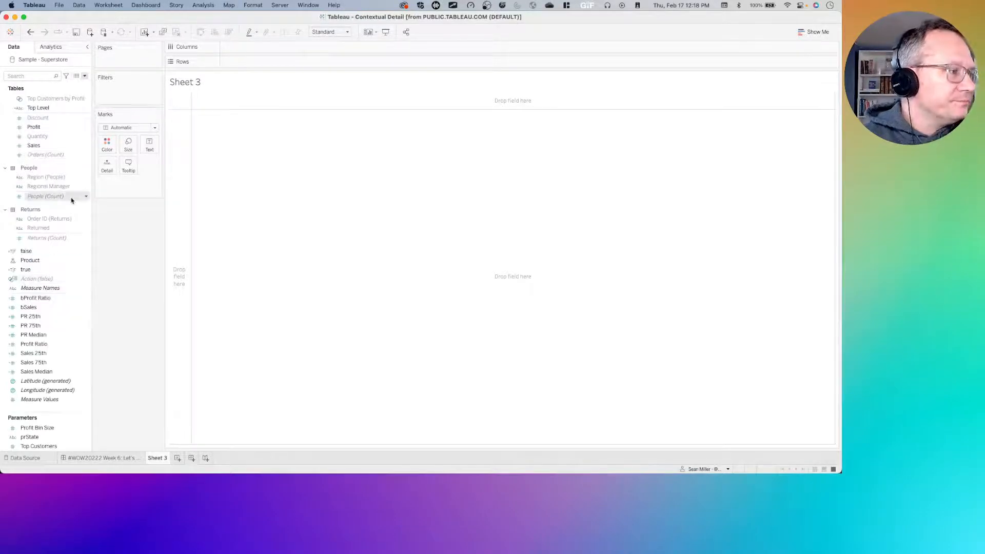
pyautogui.scroll(10, 47, 179)
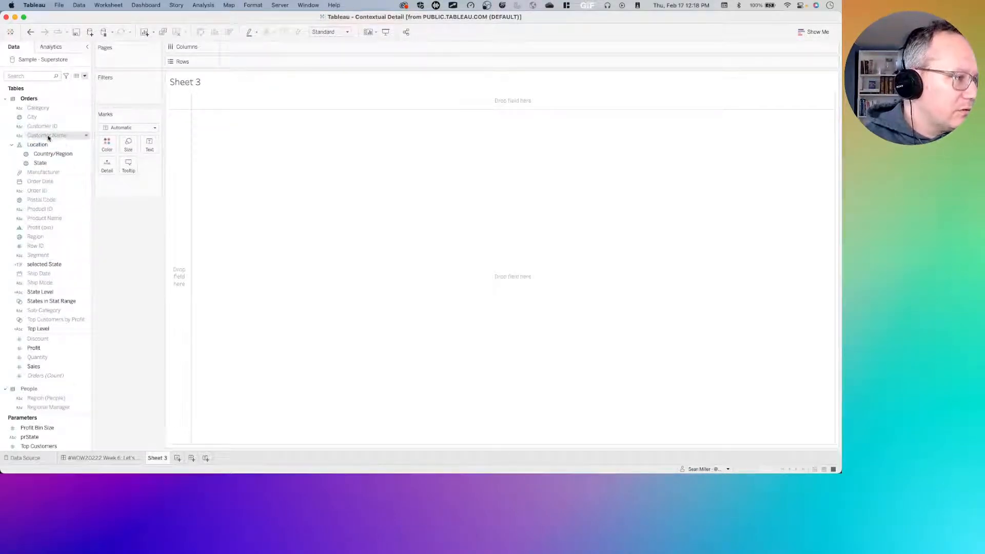
pyautogui.rightClick(44, 184)
pyautogui.click(57, 206)
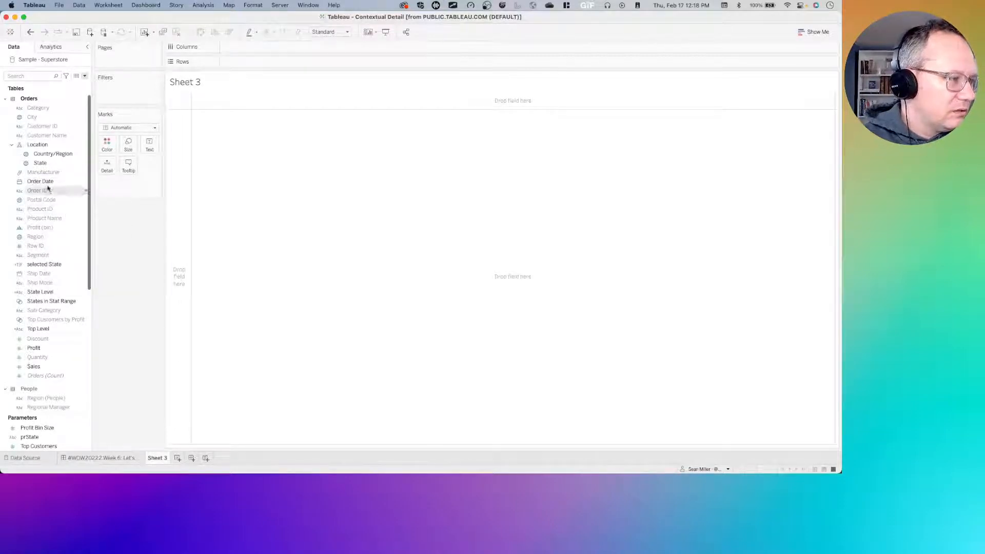
# Step: Place Order Date on Columns as a continuous month
pyautogui.moveTo(44, 182); pyautogui.dragTo(279, 50)
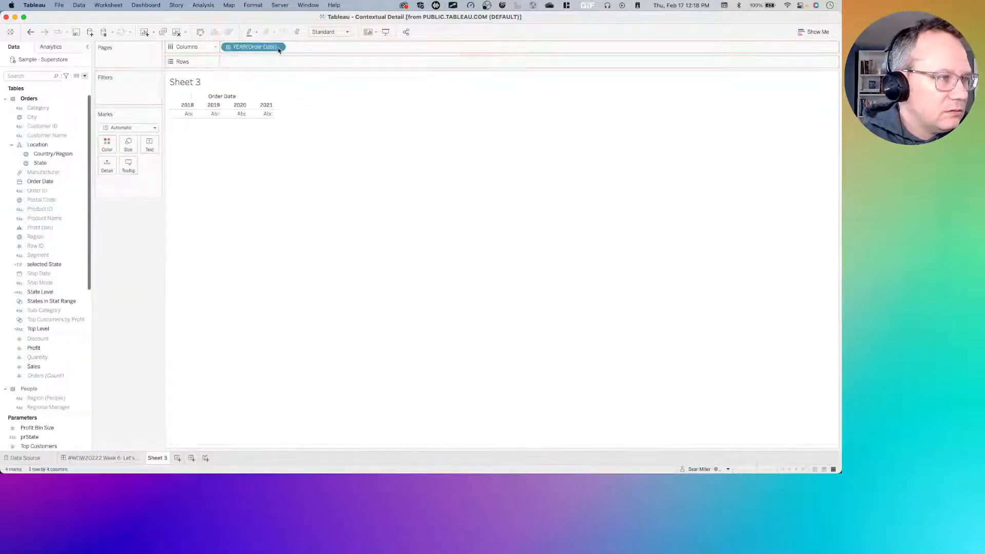
pyautogui.click(278, 47)
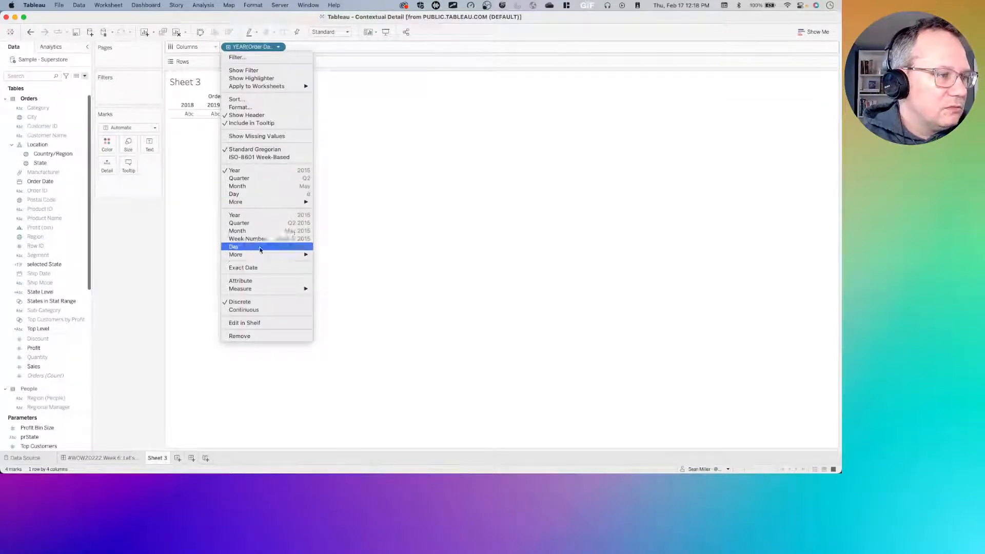
pyautogui.click(261, 231)
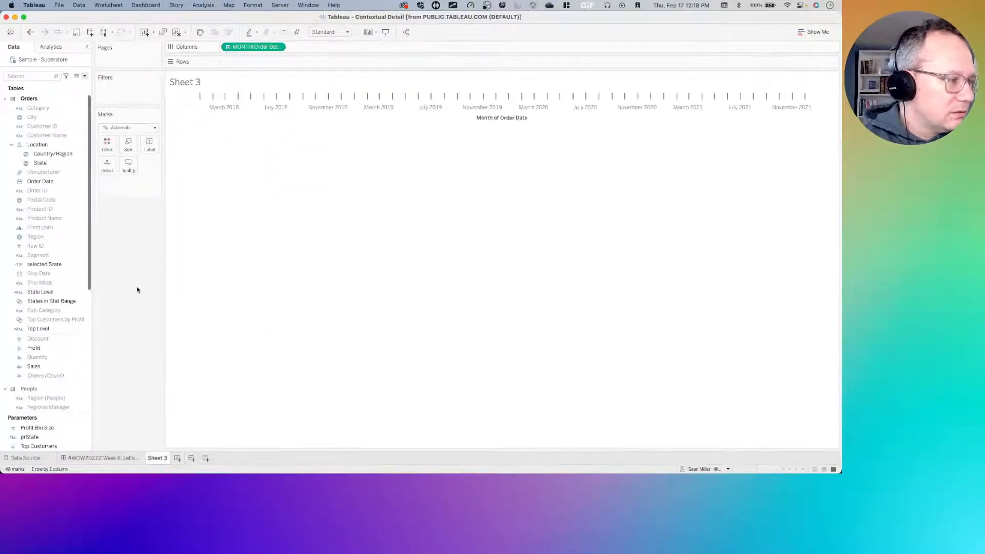
# Step: Add the bSales and bProfit Ratio measures to Rows as two separate line charts
pyautogui.scroll(-5, 45, 276)
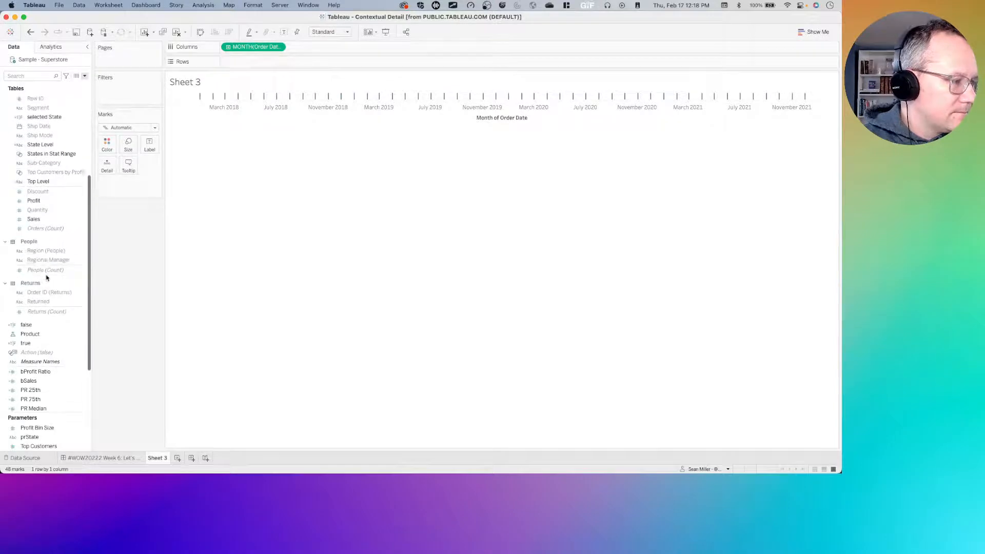
pyautogui.scroll(-2, 46, 278)
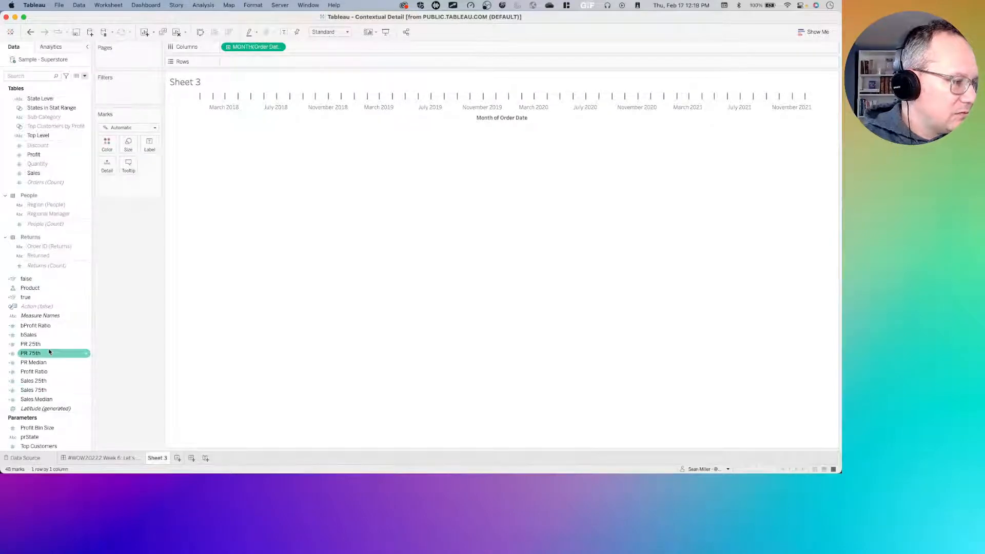
pyautogui.scroll(-1, 50, 352)
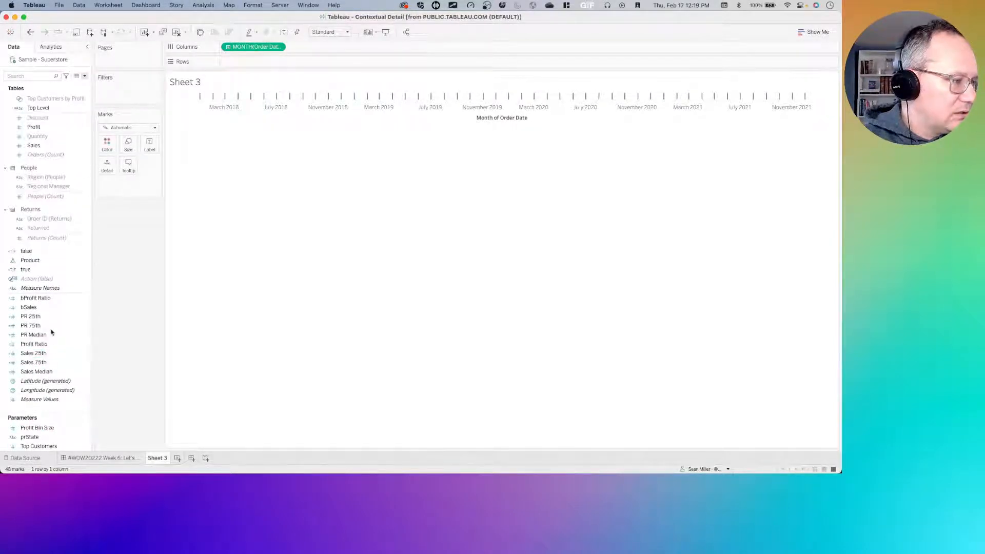
pyautogui.click(48, 300)
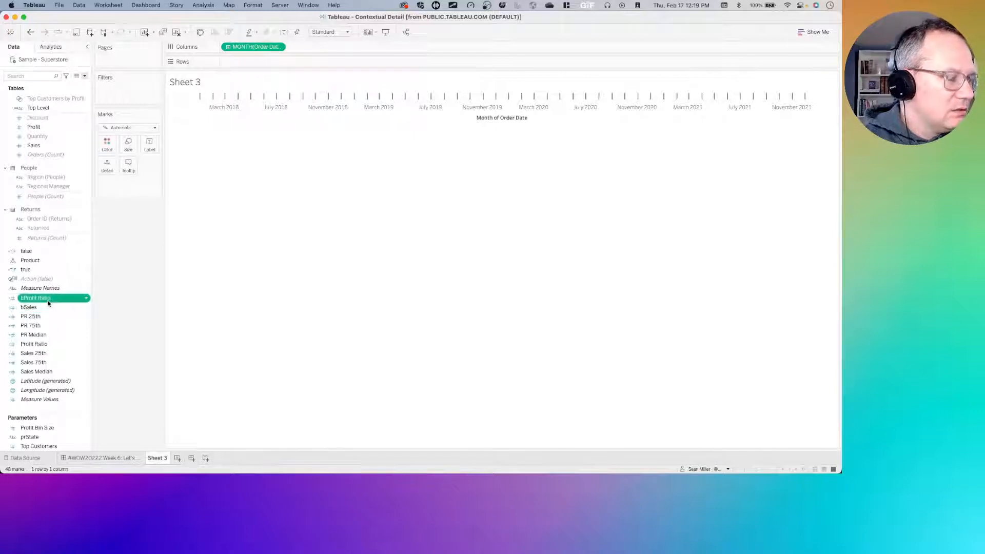
pyautogui.moveTo(48, 307)
pyautogui.mouseDown()
pyautogui.moveTo(288, 80)
pyautogui.moveTo(260, 63)
pyautogui.mouseUp()
pyautogui.click(77, 308)
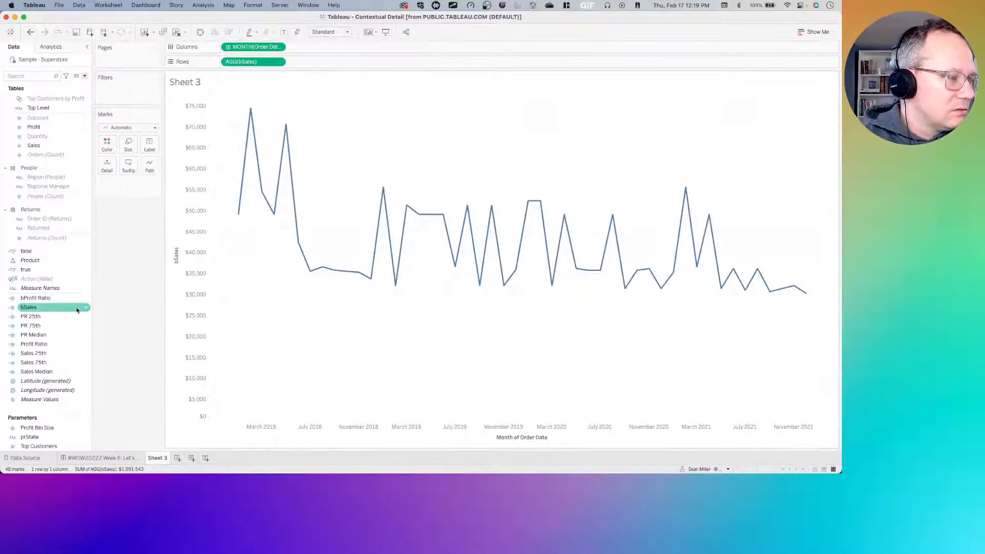
pyautogui.click(44, 302)
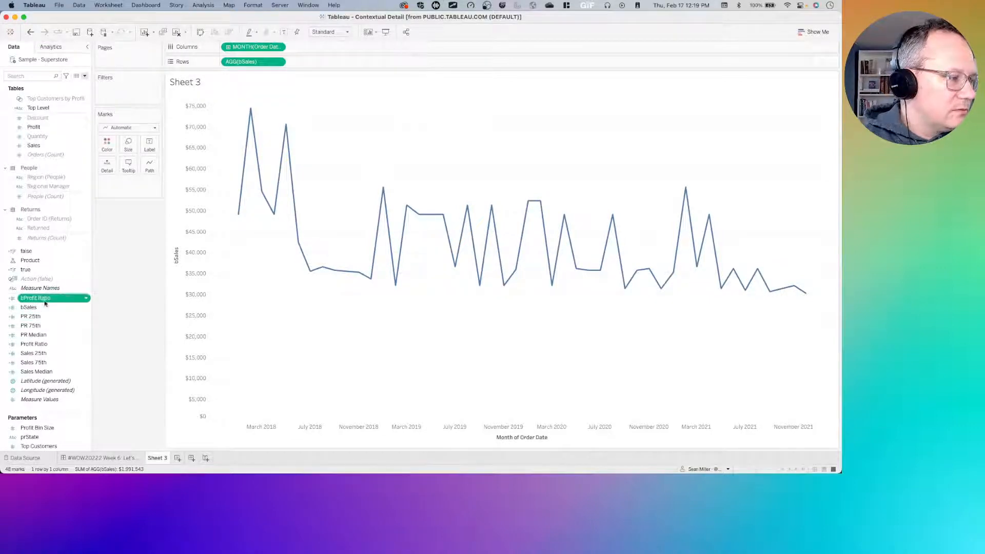
pyautogui.moveTo(44, 302); pyautogui.dragTo(369, 63)
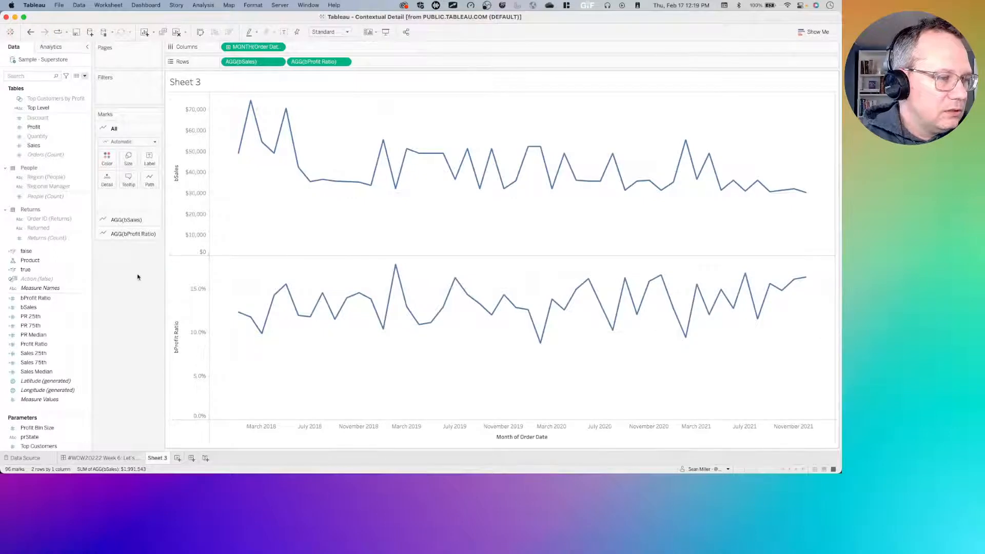
# Step: Open the bSales calculated field, enlarge its formula text to examine the calculation, and close it without changes
pyautogui.click(43, 307)
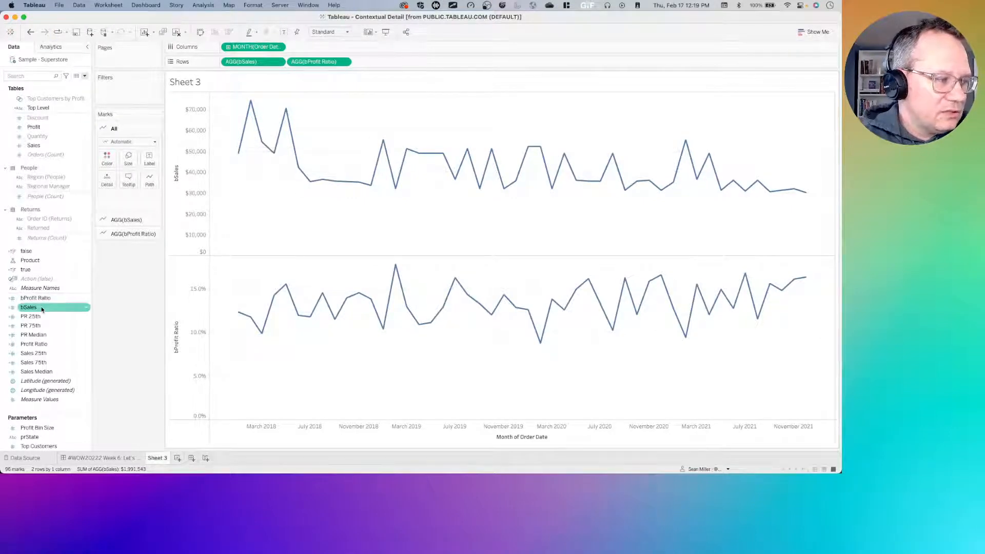
pyautogui.rightClick(42, 307)
pyautogui.click(73, 176)
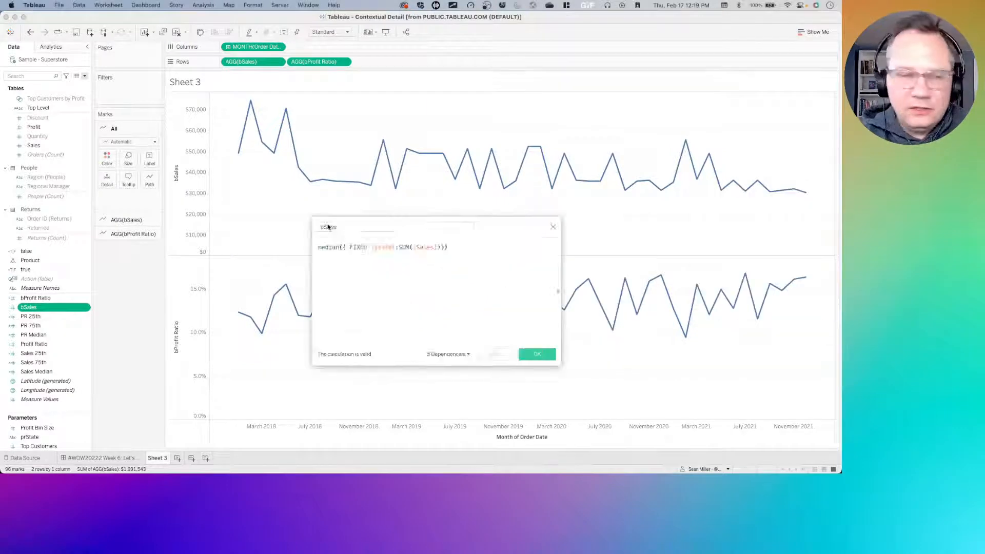
pyautogui.moveTo(450, 224); pyautogui.dragTo(465, 148)
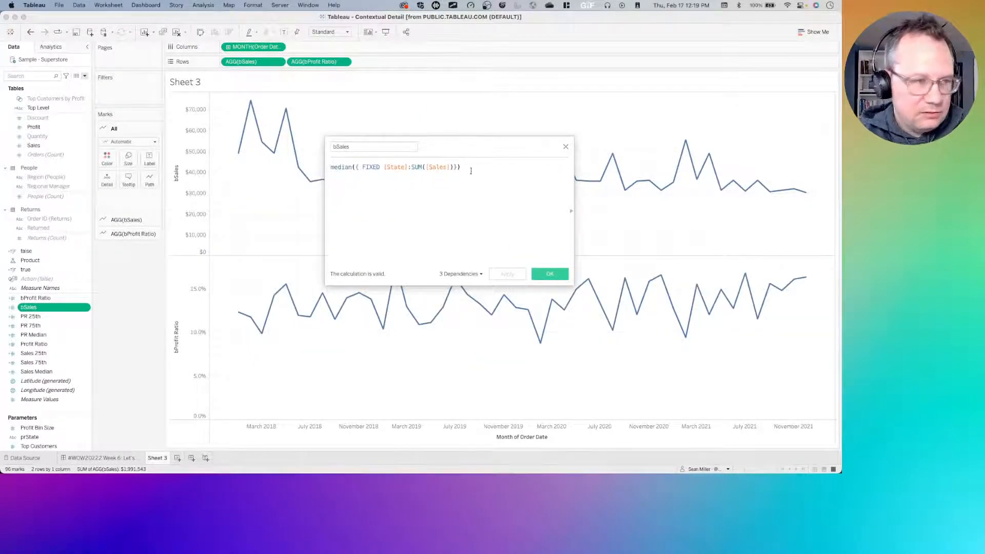
pyautogui.press('super+plus')
pyautogui.press('super+plus')
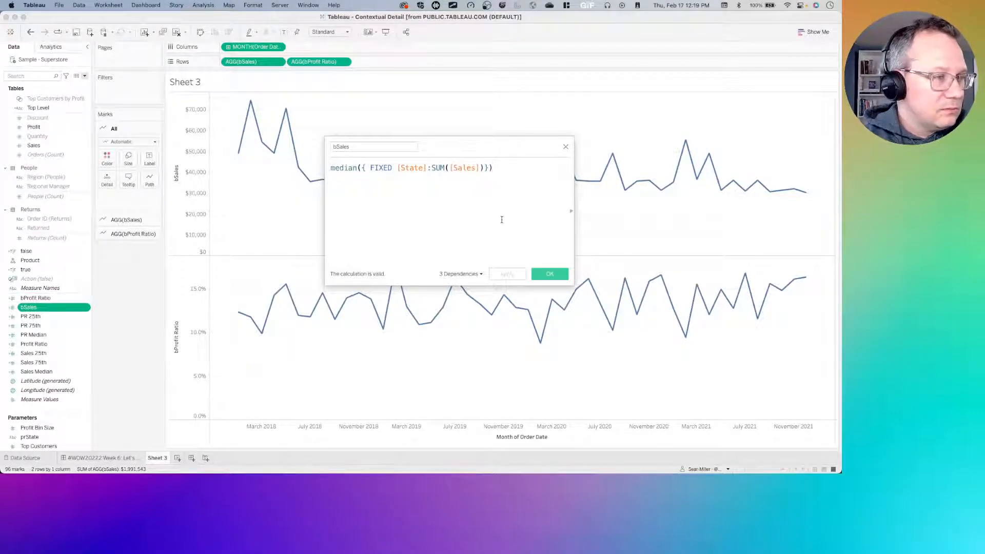
pyautogui.moveTo(508, 166); pyautogui.dragTo(325, 155)
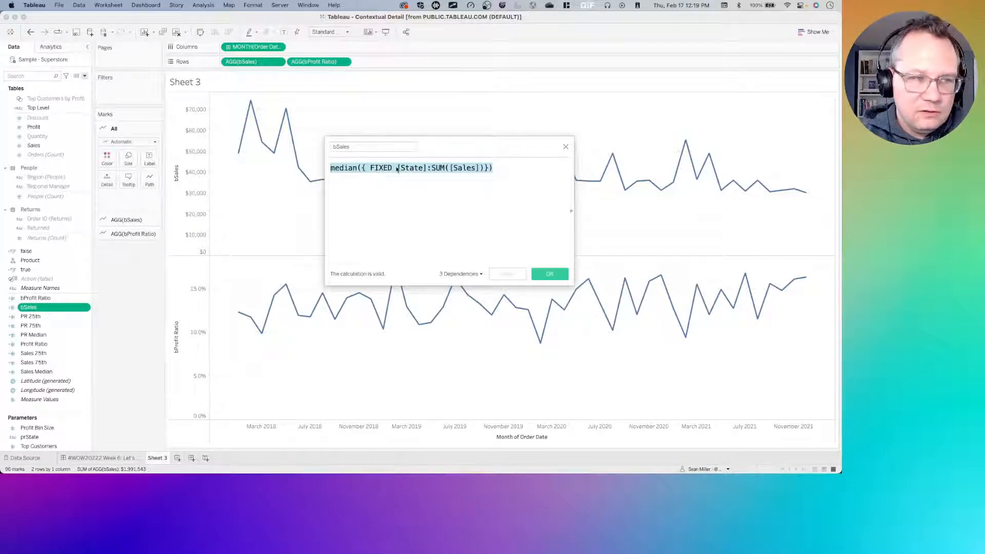
pyautogui.click(565, 148)
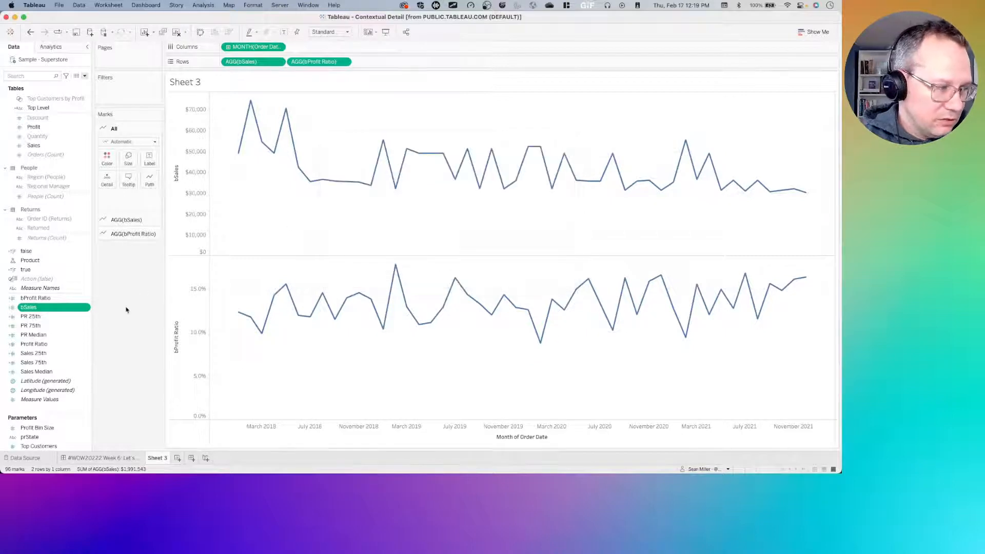
# Step: Open the Context worksheet from the dashboard to review its setup, and switch to Firefox to compare it with the published monthly charts
pyautogui.click(116, 458)
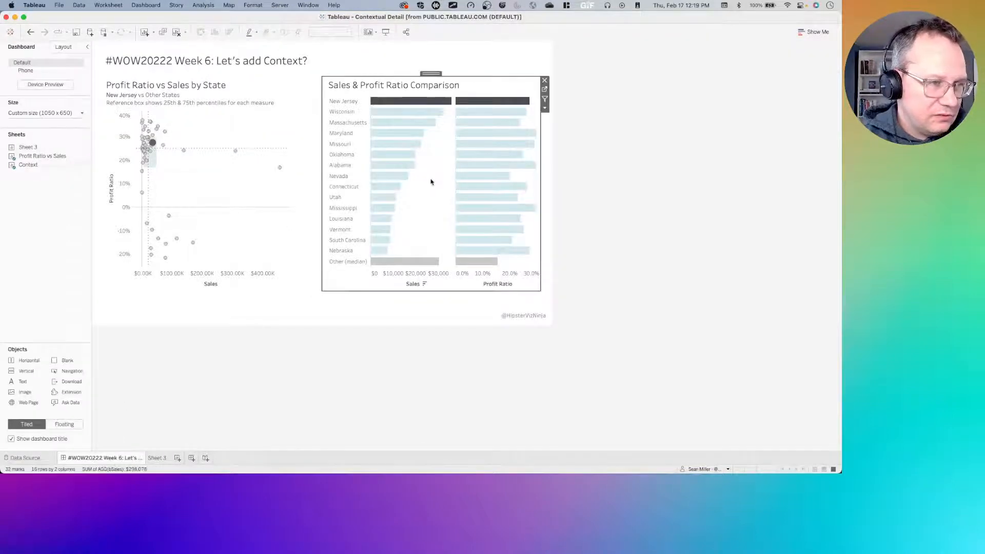
pyautogui.click(545, 89)
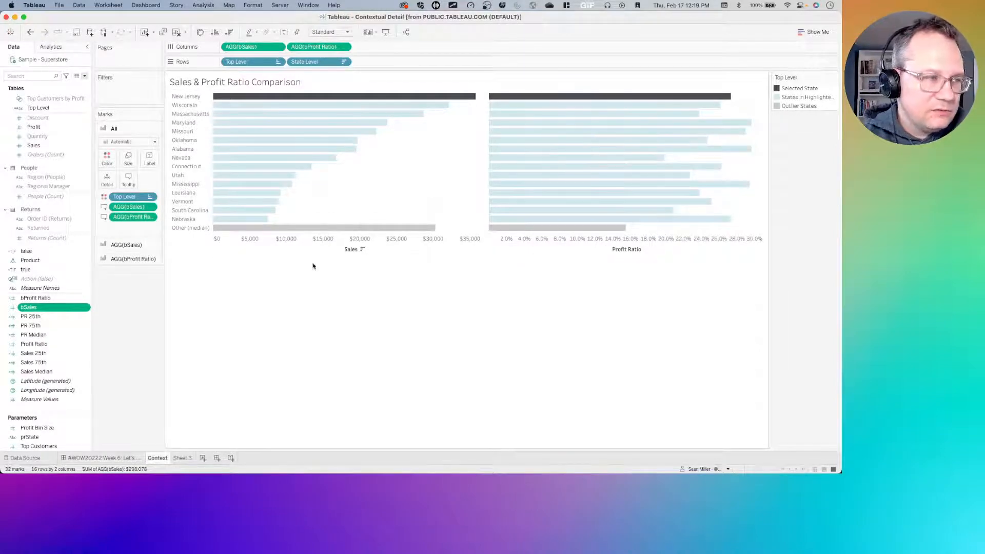
pyautogui.hotkey('ctrl', 'Right')
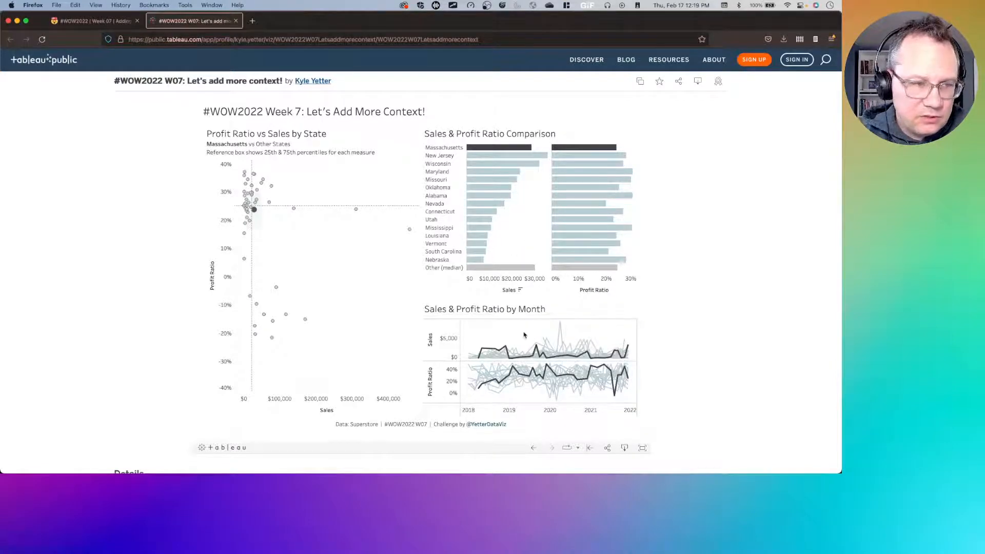
# Step: Switch back to Tableau and open the Context worksheet from the dashboard to examine which fields split its bars by state
pyautogui.hotkey('ctrl', 'Left')
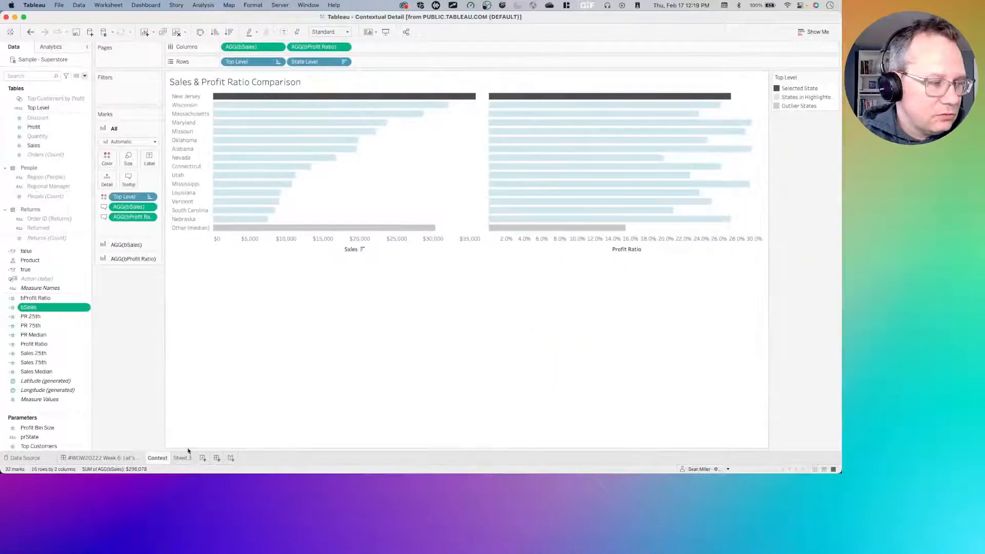
pyautogui.click(182, 458)
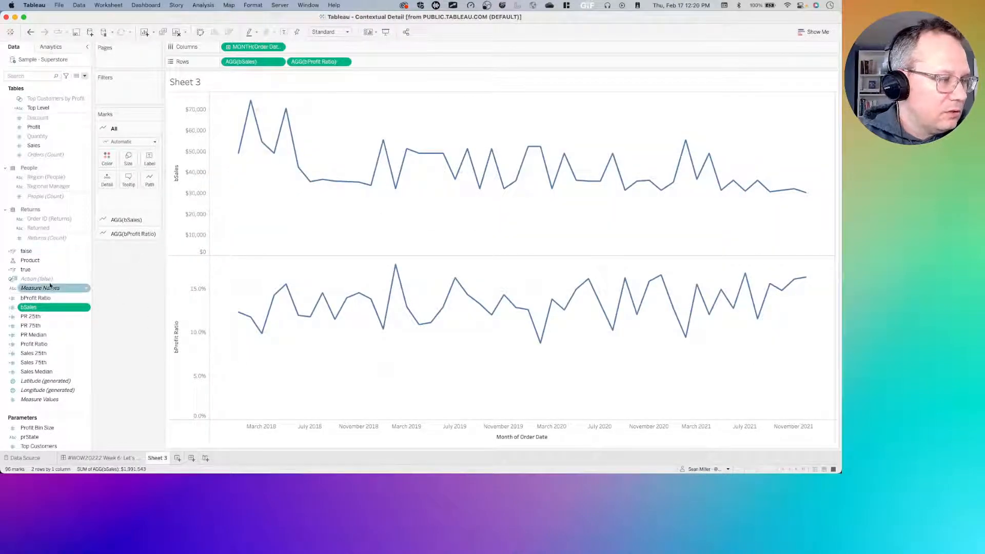
pyautogui.click(124, 460)
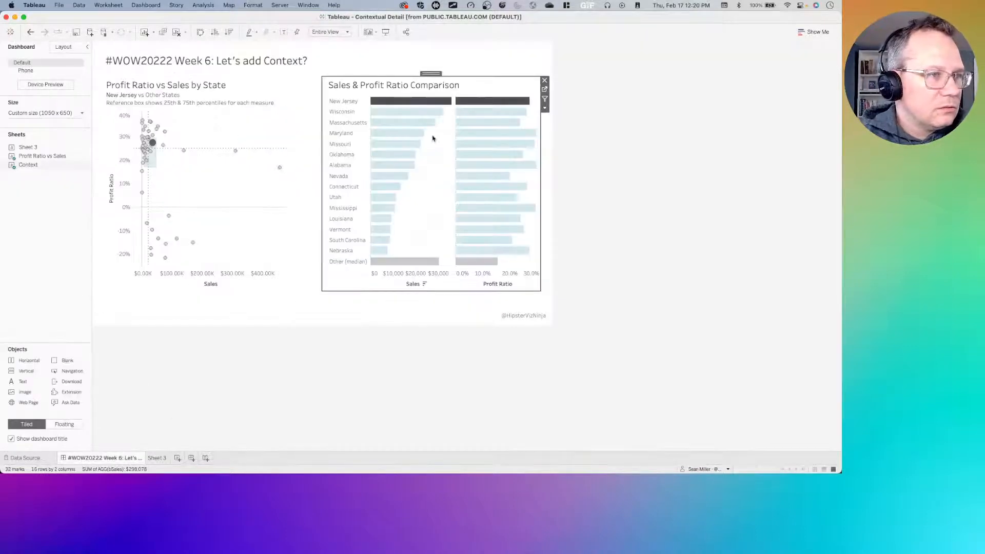
pyautogui.click(545, 91)
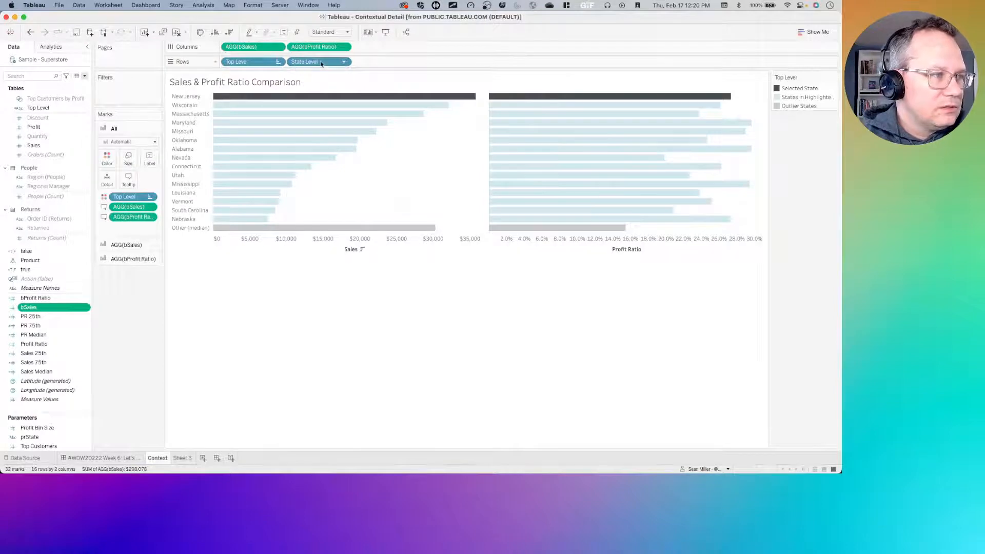
# Step: Return to Sheet 3 and add State Level as detail on the marks of both monthly line charts
pyautogui.click(183, 458)
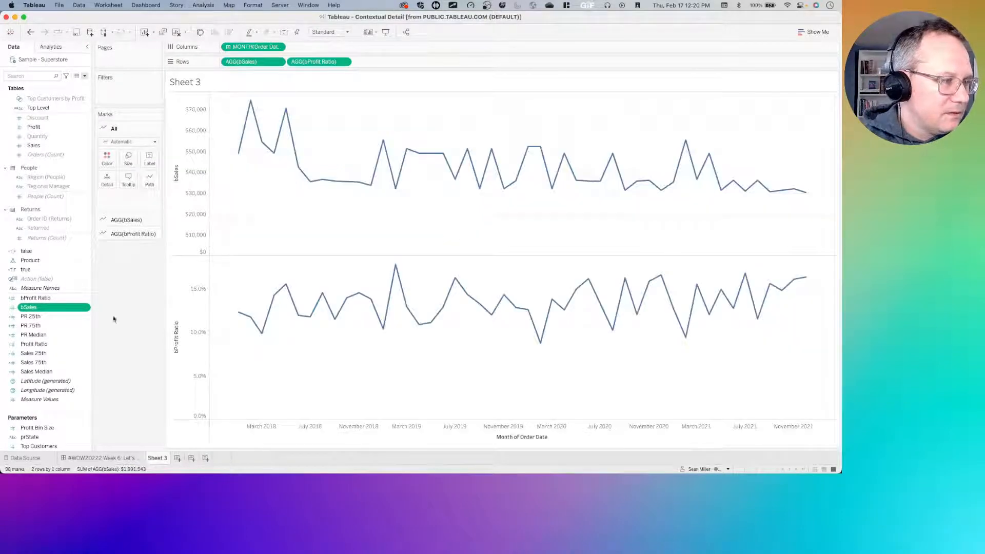
pyautogui.scroll(5, 40, 272)
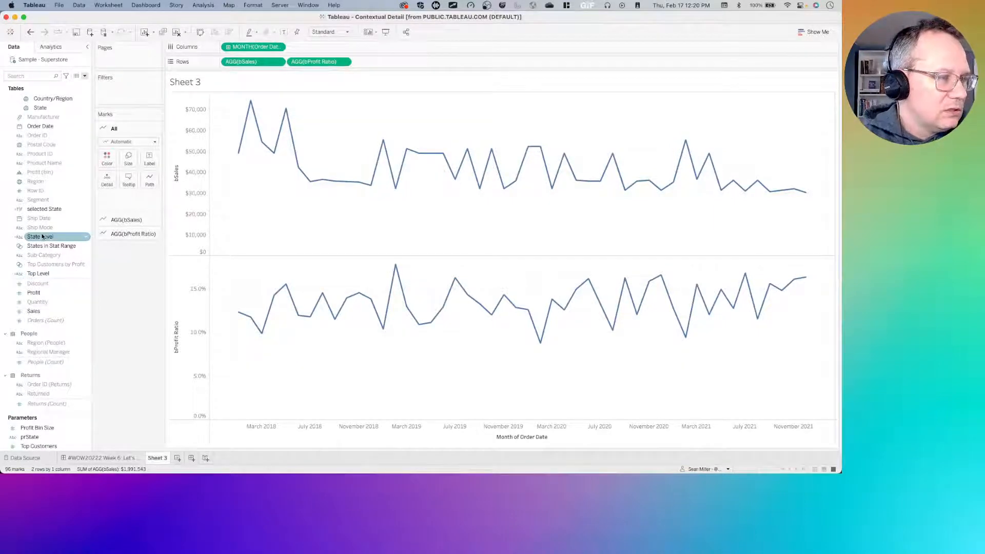
pyautogui.moveTo(42, 236); pyautogui.dragTo(105, 180)
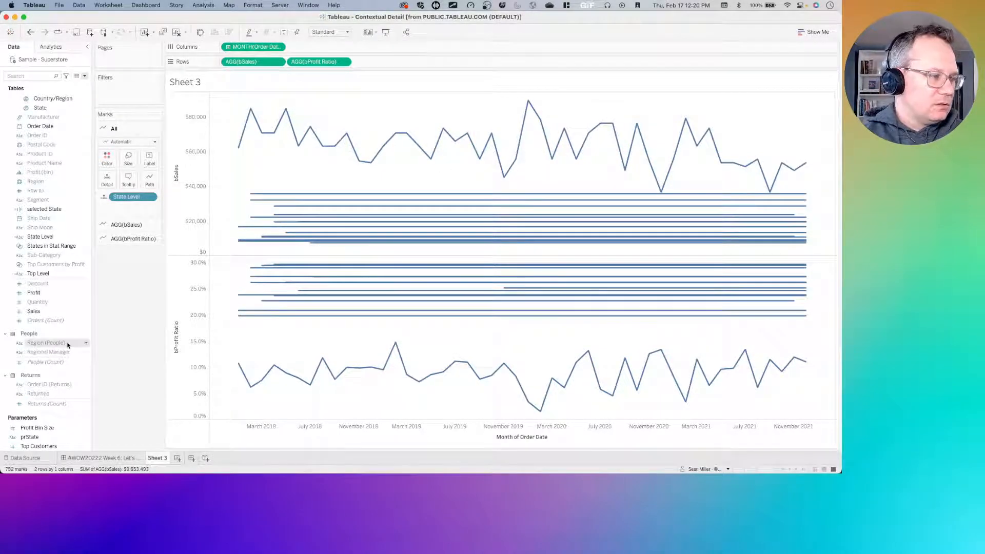
# Step: Replace FIXED with INCLUDE in the bSales calculated field, save it, and check the comparison chart on the dashboard
pyautogui.scroll(-3, 67, 344)
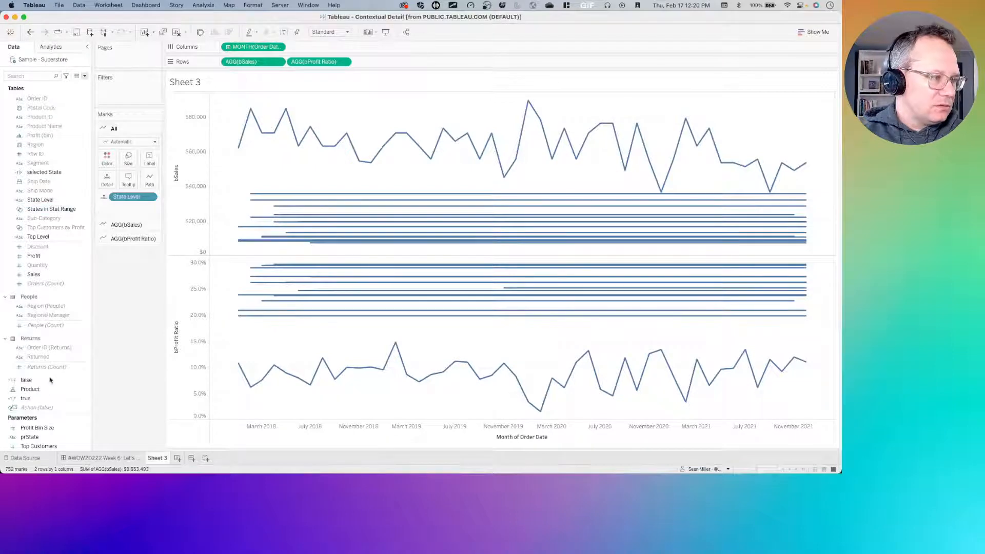
pyautogui.scroll(-10, 60, 331)
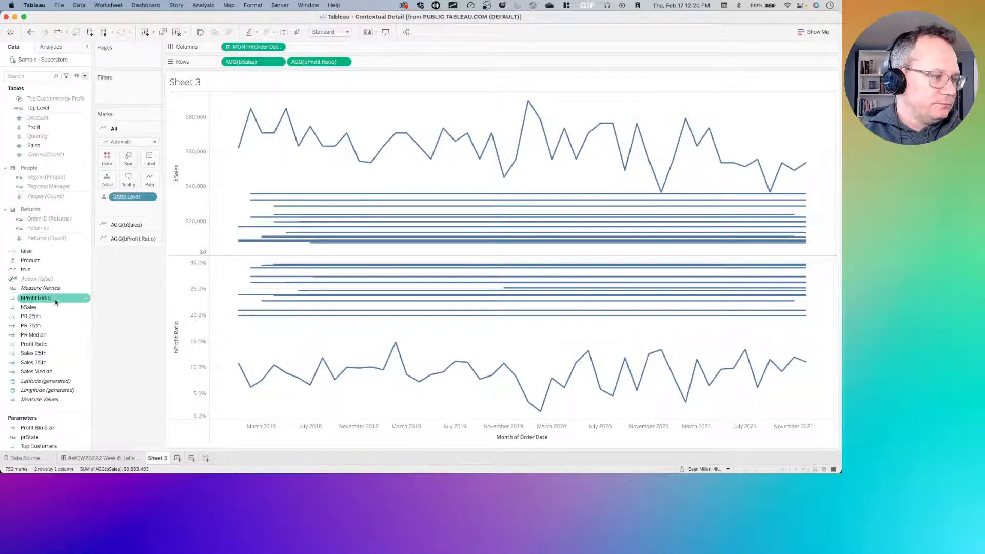
pyautogui.rightClick(46, 308)
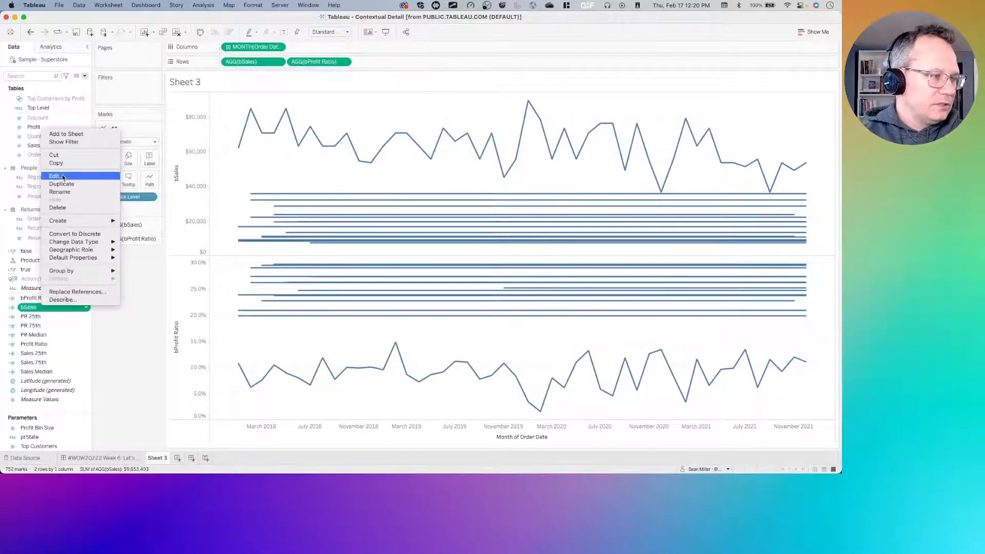
pyautogui.click(62, 177)
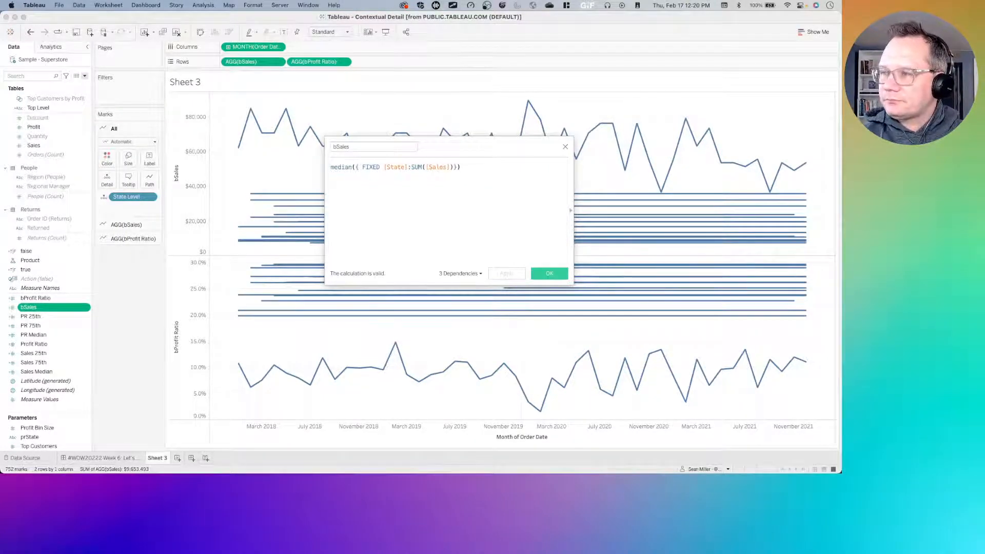
pyautogui.click(340, 167)
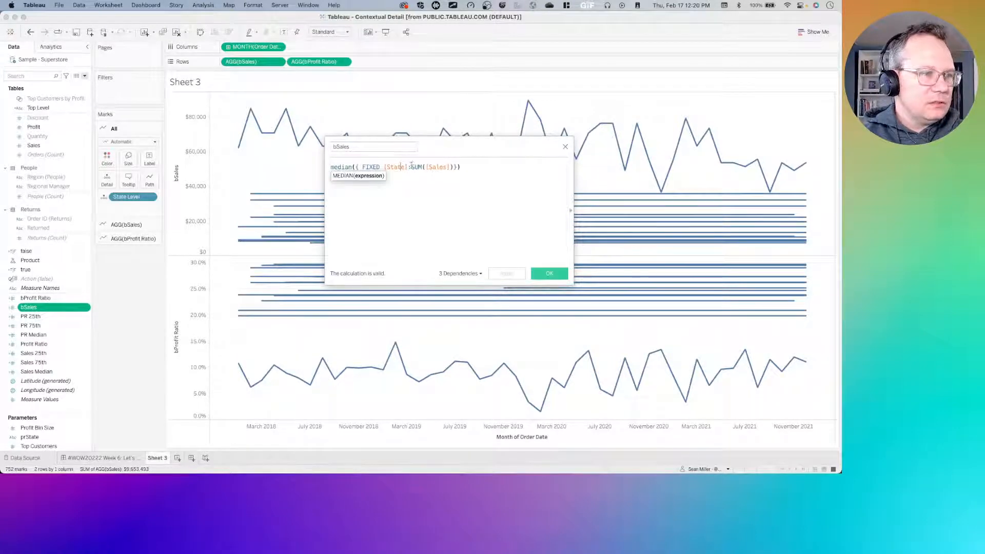
pyautogui.click(458, 169)
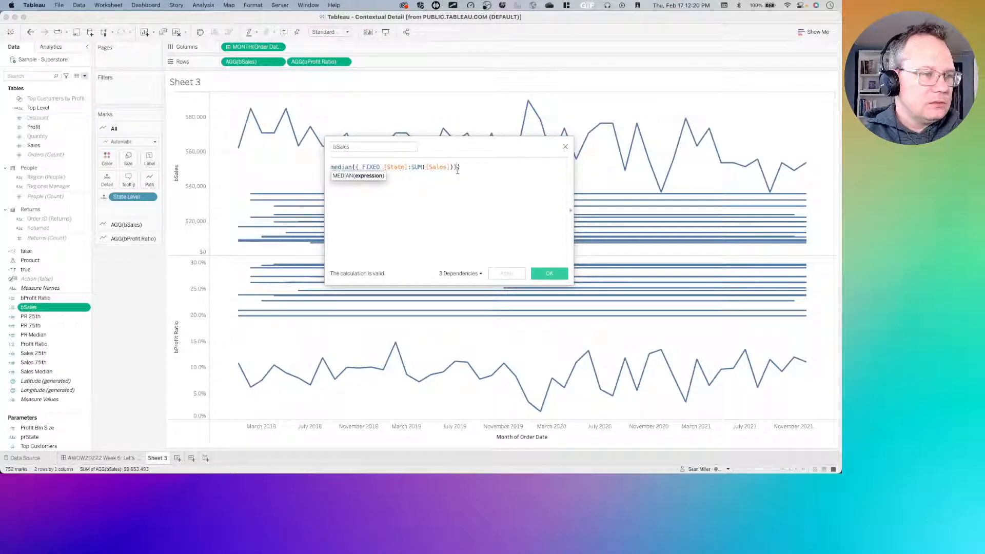
pyautogui.doubleClick(370, 166)
pyautogui.write('INCLUDE')
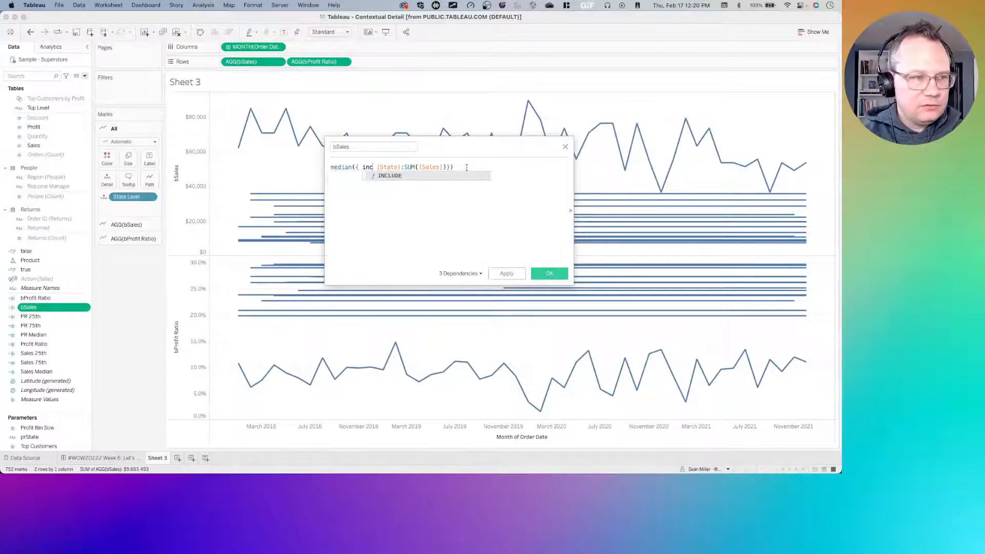
pyautogui.click(509, 274)
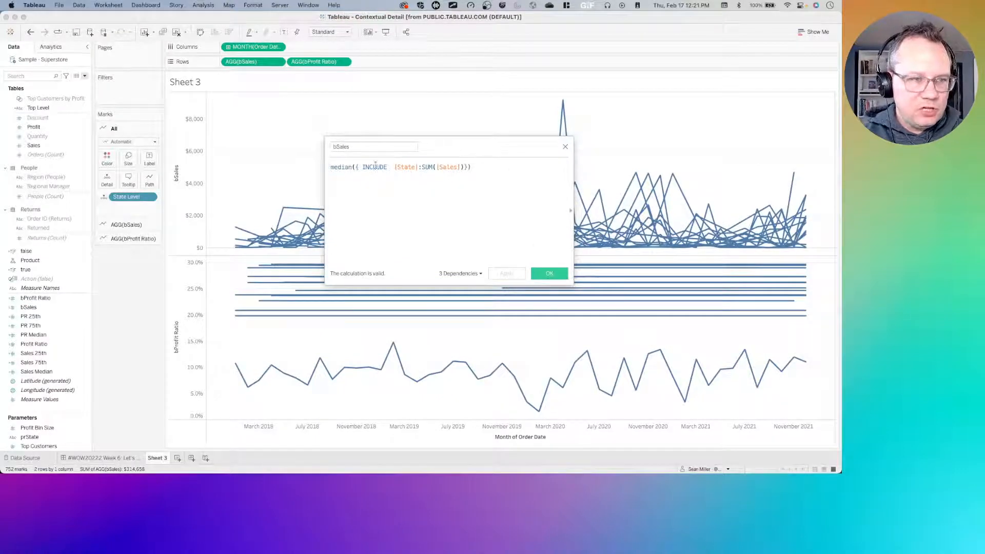
pyautogui.click(549, 273)
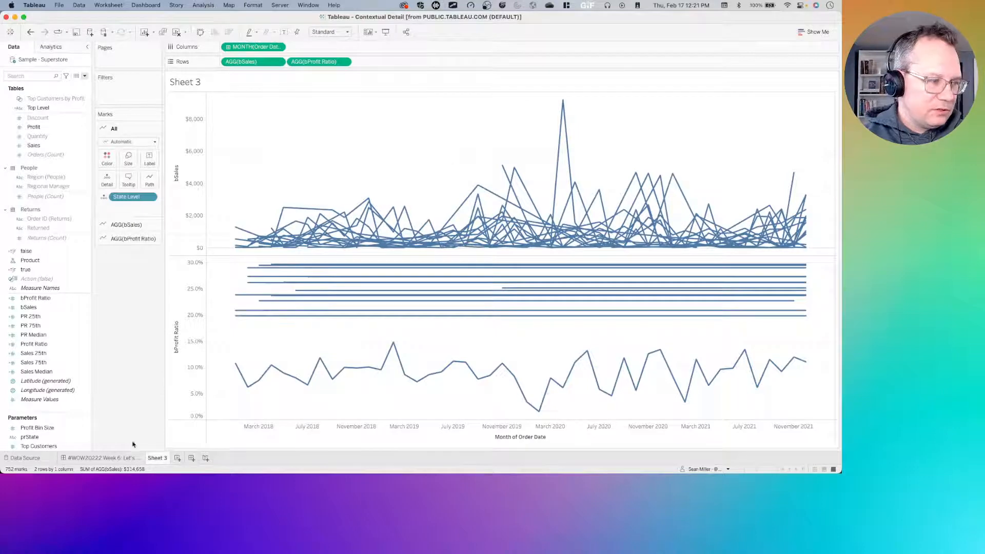
pyautogui.click(121, 458)
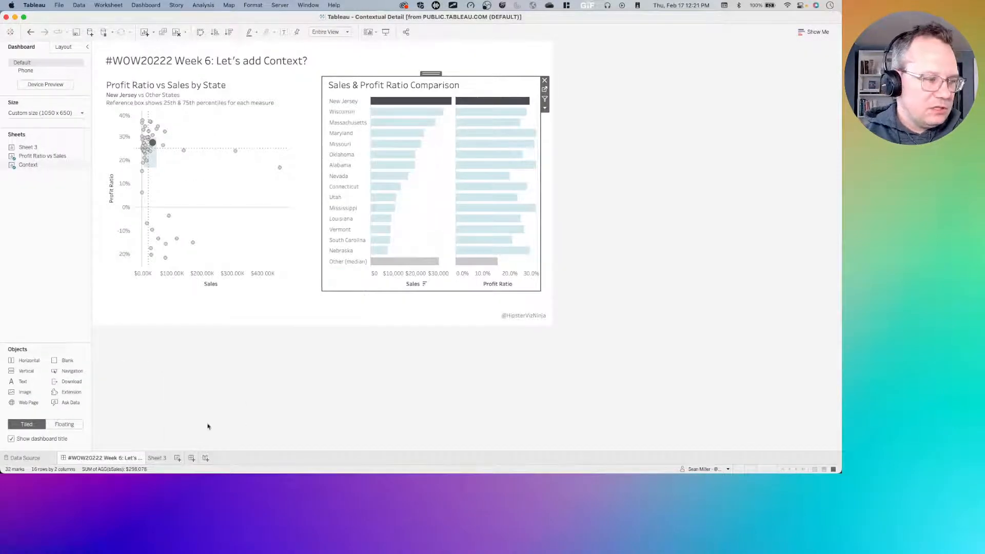
pyautogui.click(156, 459)
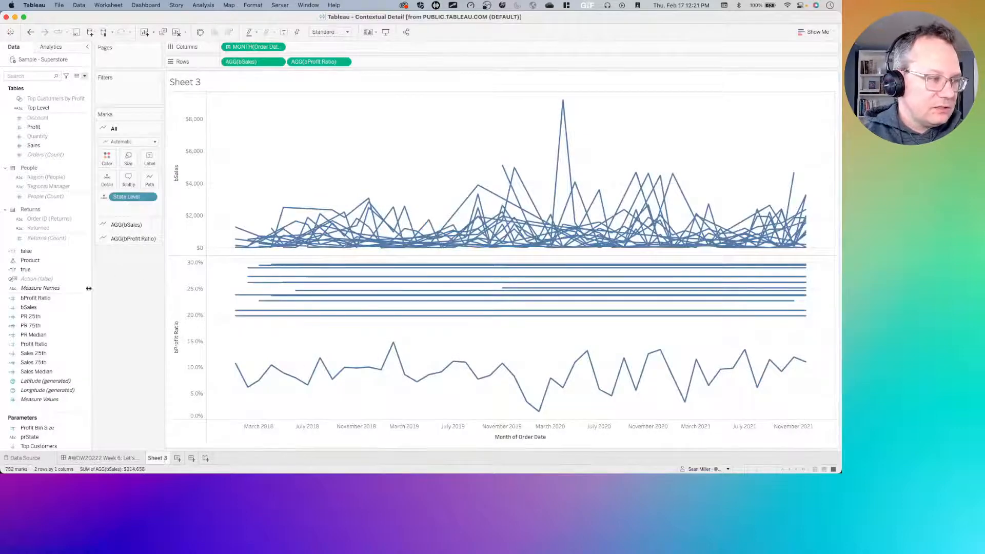
# Step: Replace FIXED with INCLUDE in the bProfit Ratio calculated field, save it, and compare the lines with the published charts in Firefox
pyautogui.rightClick(46, 298)
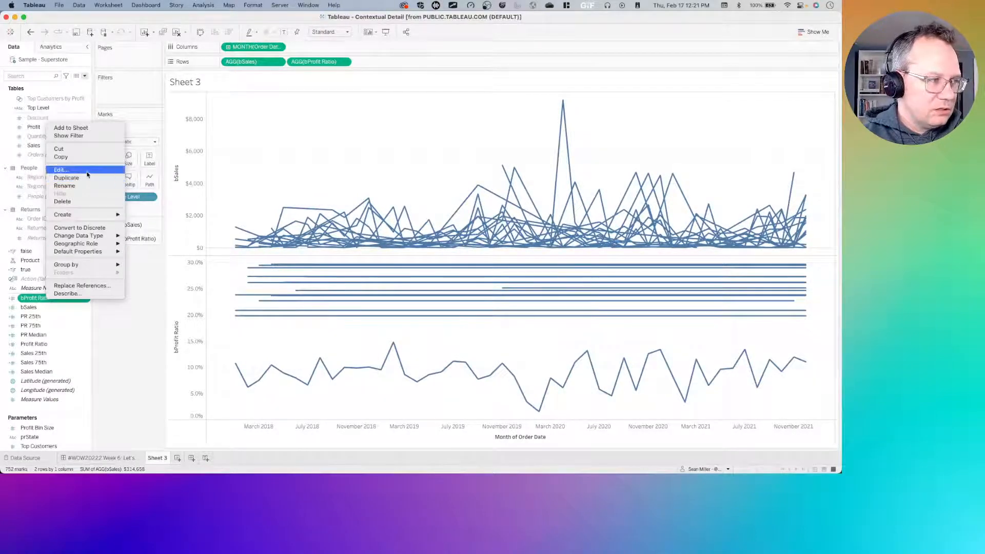
pyautogui.click(86, 172)
pyautogui.doubleClick(362, 167)
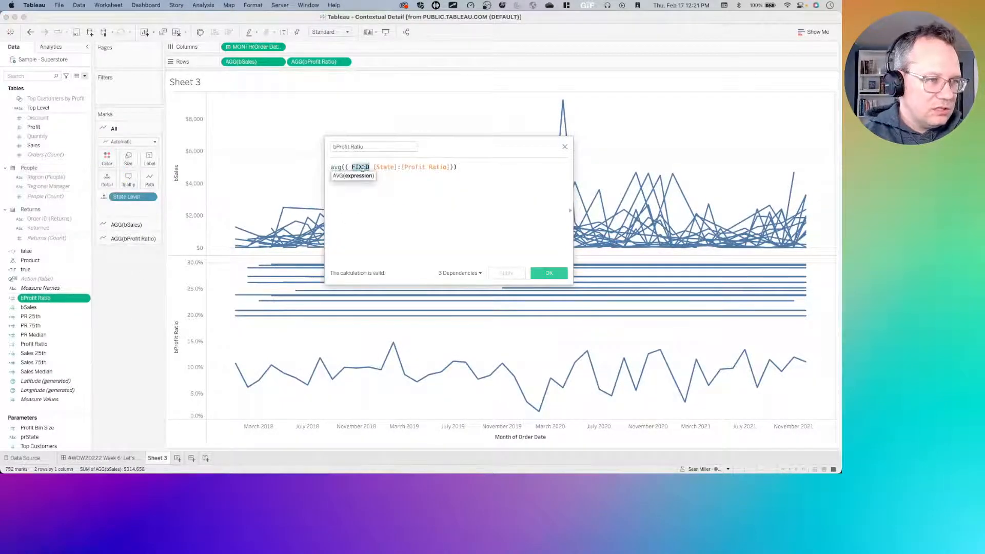
pyautogui.write('inc')
pyautogui.press('Return')
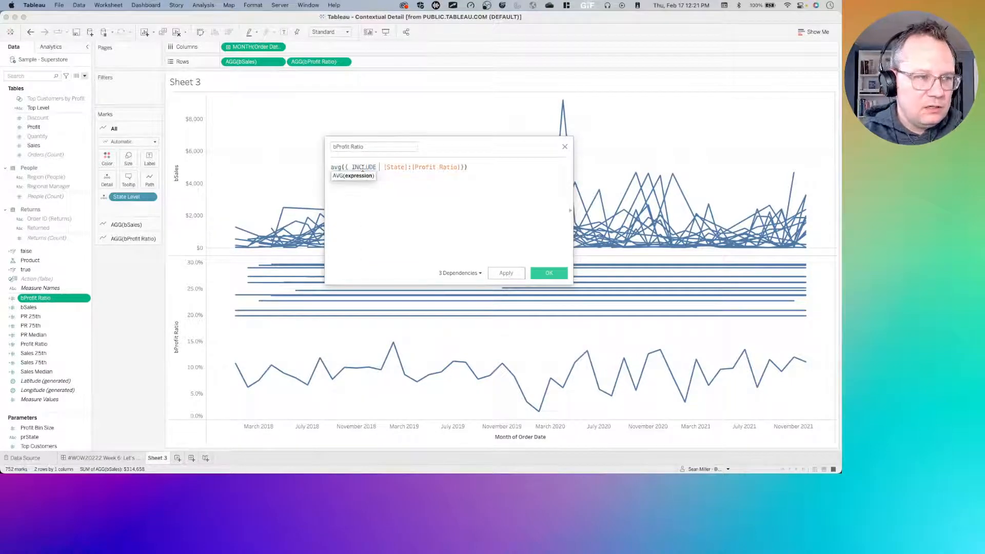
pyautogui.press('BackSpace')
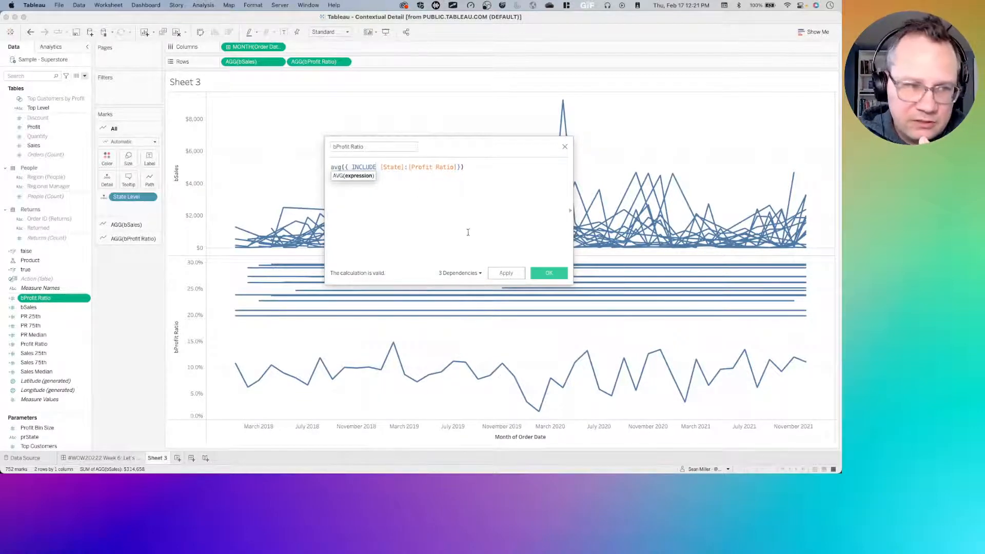
pyautogui.click(506, 273)
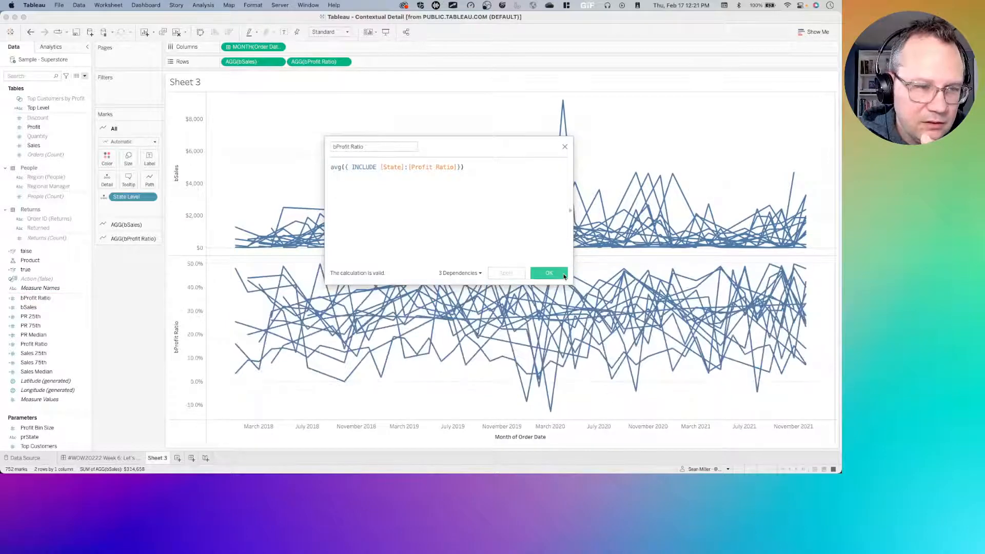
pyautogui.click(564, 276)
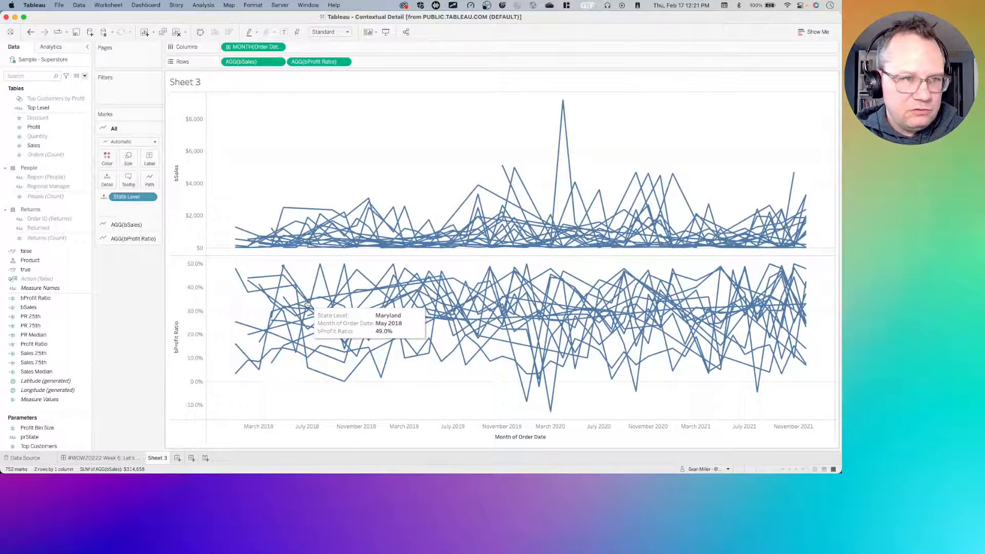
pyautogui.hotkey('ctrl', 'Right')
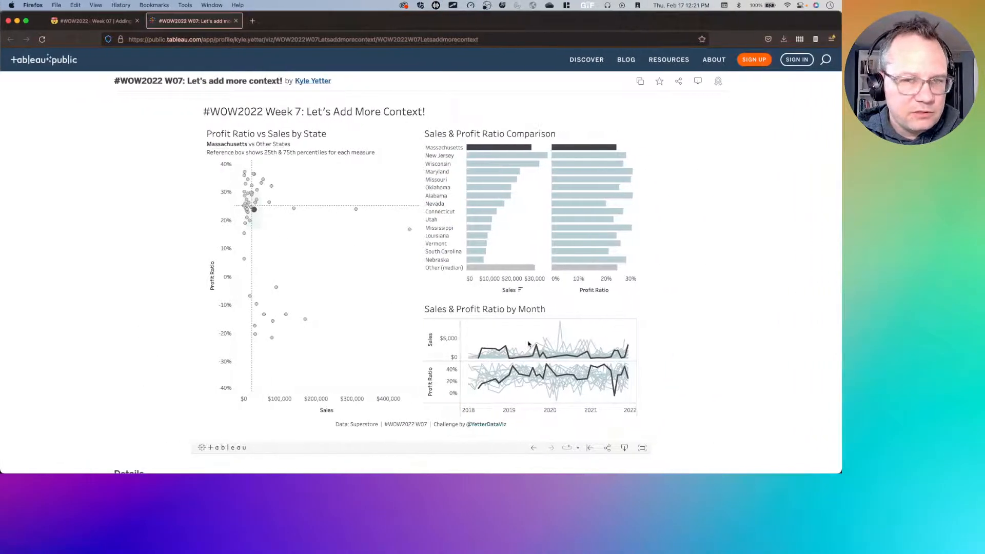
pyautogui.hotkey('ctrl', 'Left')
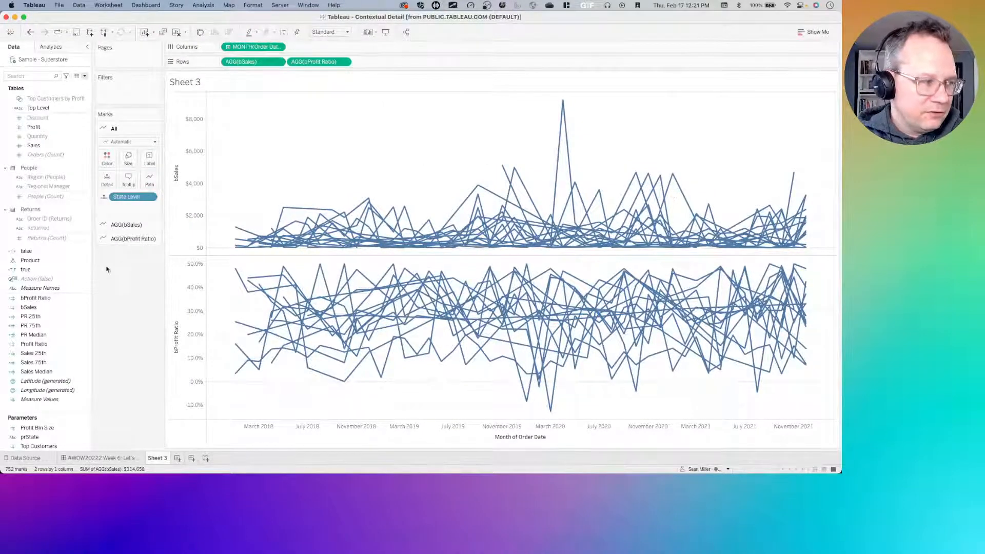
# Step: Reopen the bSales calculated field and add a commented copy of its median INCLUDE formula, prefixed with //, below the original
pyautogui.click(42, 299)
pyautogui.rightClick(43, 301)
pyautogui.click(42, 308)
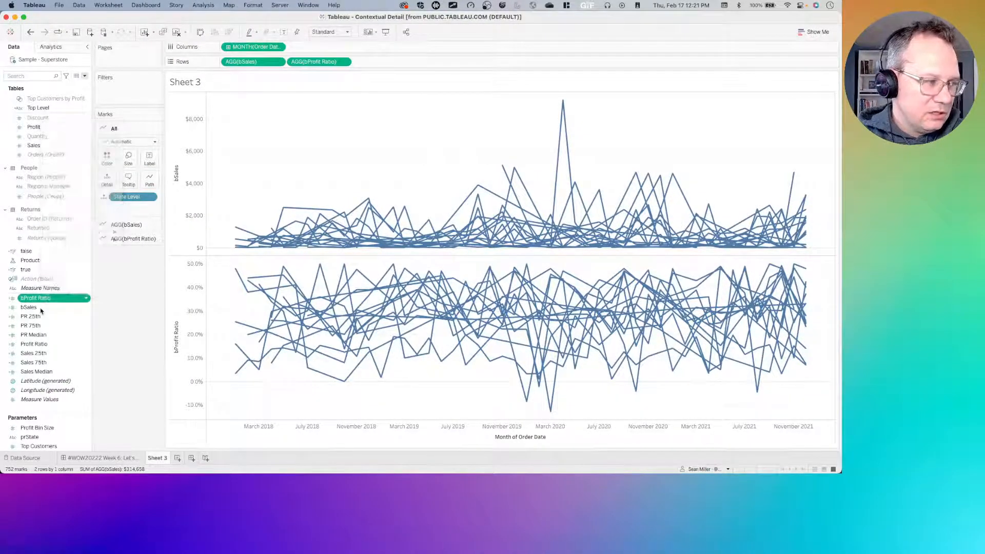
pyautogui.rightClick(42, 308)
pyautogui.click(55, 177)
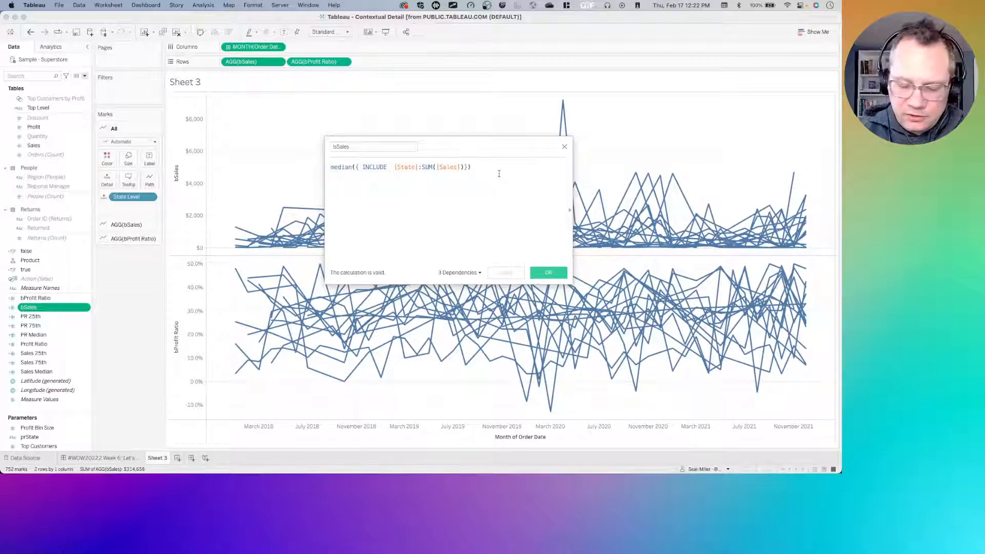
pyautogui.press('Return')
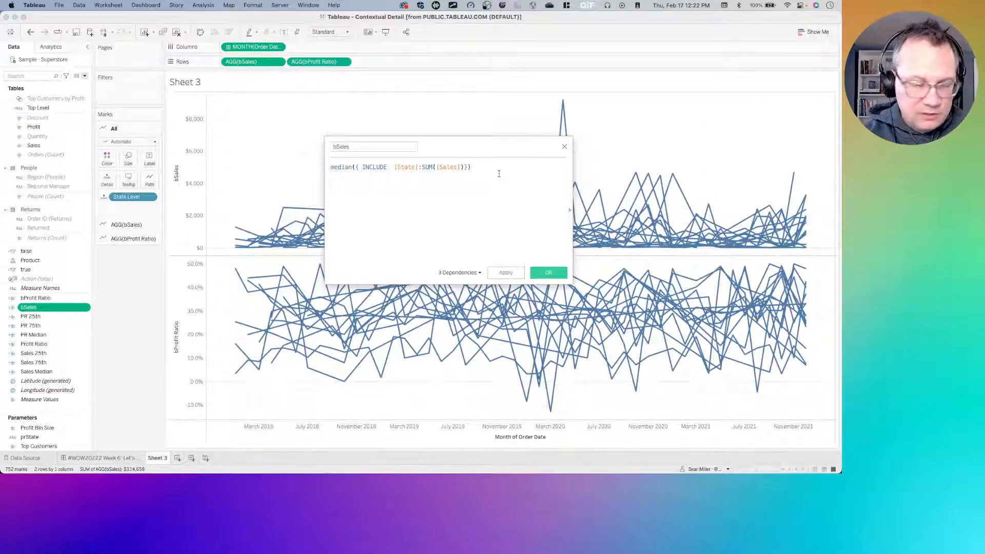
pyautogui.write('//med')
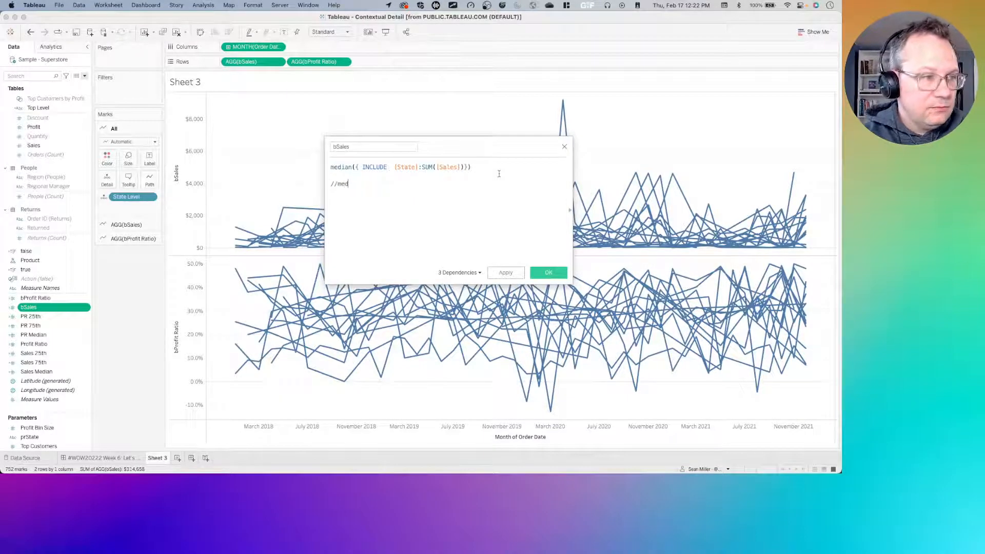
pyautogui.moveTo(488, 168); pyautogui.dragTo(329, 167)
pyautogui.press('super+c')
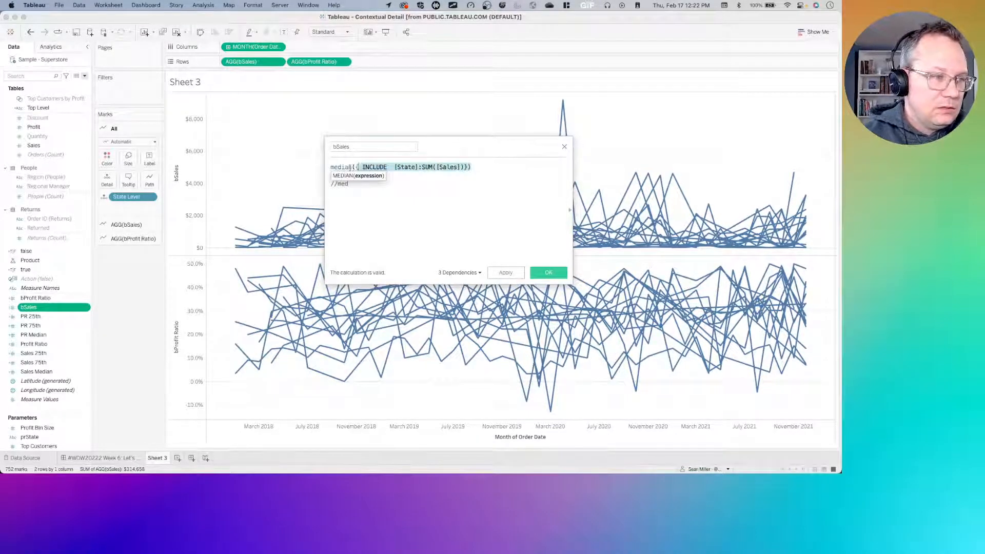
pyautogui.click(360, 187)
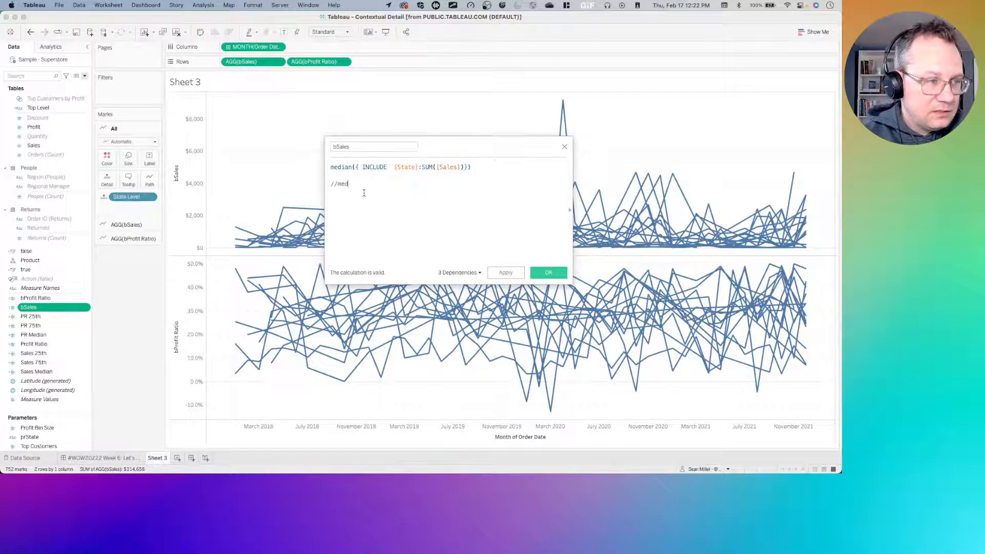
pyautogui.moveTo(354, 187); pyautogui.dragTo(338, 186)
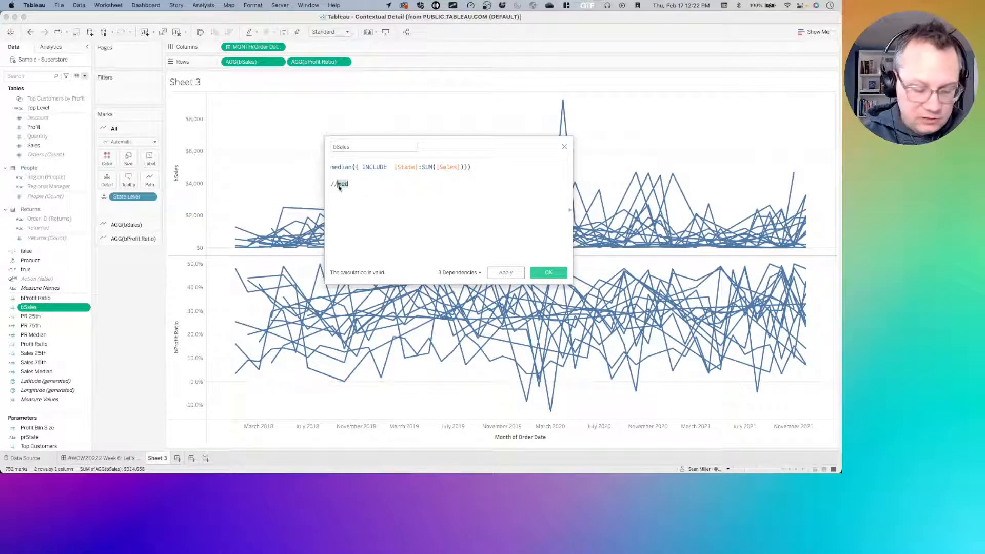
pyautogui.press('super+v')
# Step: Enlarge the formula text in the bSales editor and replace INCLUDE with FIXED in the commented copy of the formula
pyautogui.press('super+plus')
pyautogui.press('super+plus')
pyautogui.press('super+plus')
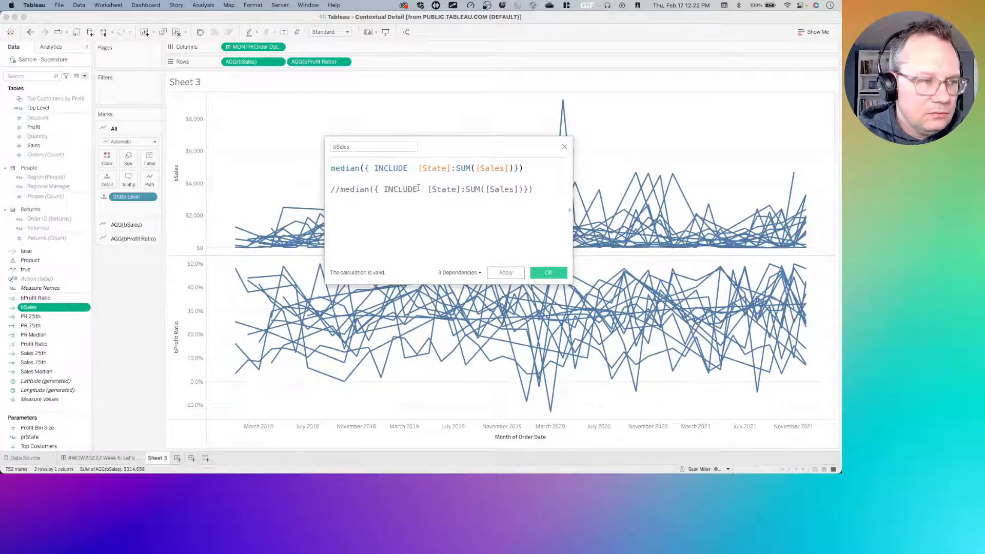
pyautogui.moveTo(418, 188); pyautogui.dragTo(384, 188)
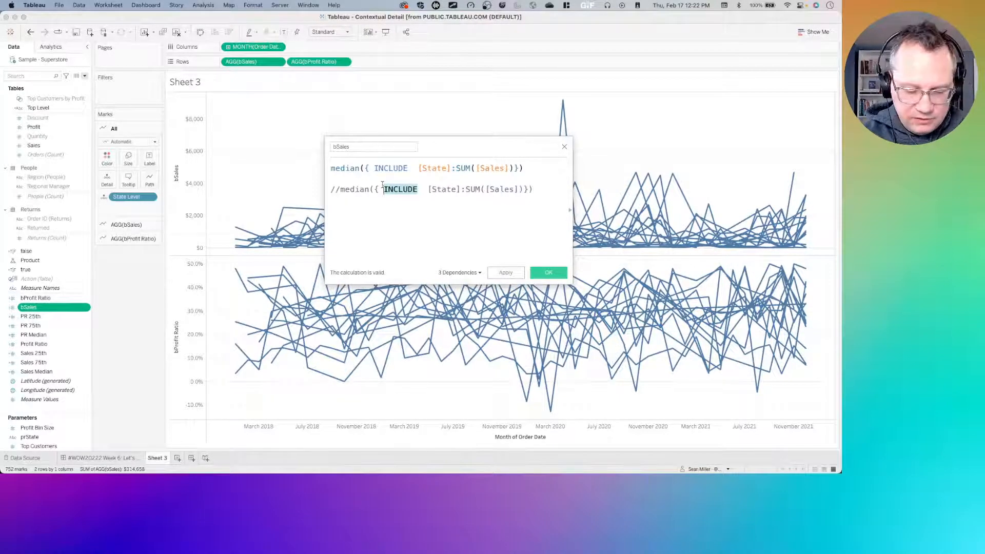
pyautogui.write('FIXED')
pyautogui.click(435, 215)
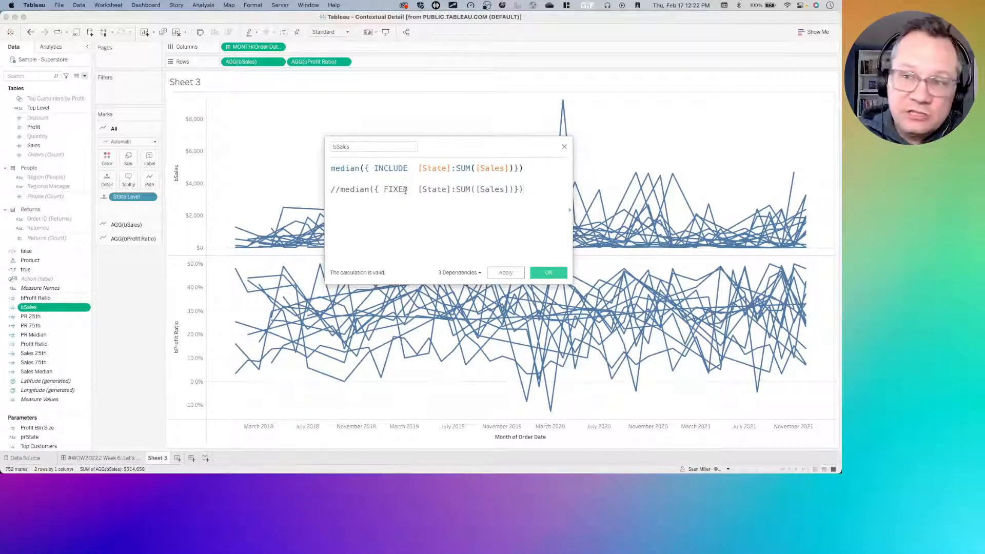
# Step: Compare the commented FIXED formula with the active INCLUDE formula part by part in the bSales editor
pyautogui.moveTo(403, 190); pyautogui.dragTo(442, 191)
pyautogui.click(492, 192)
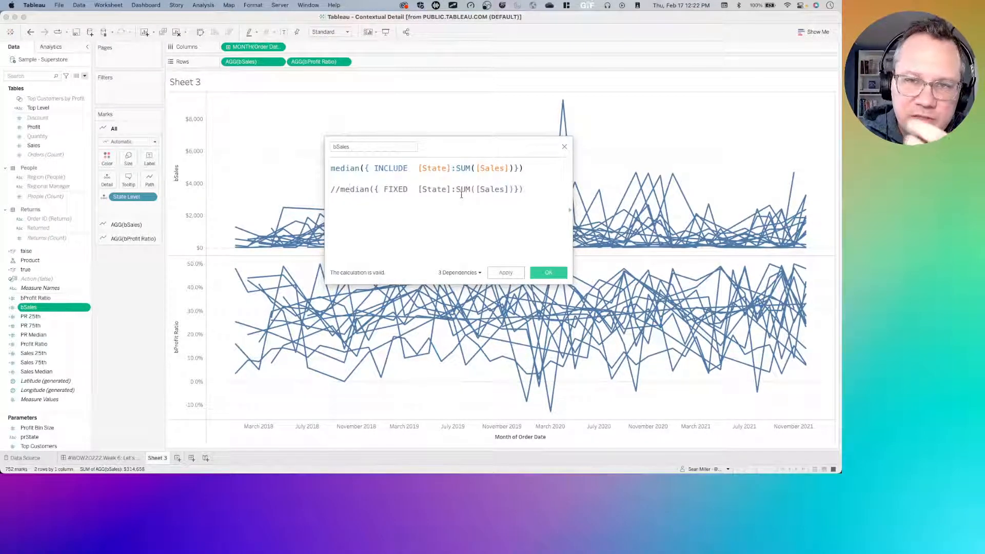
pyautogui.click(399, 168)
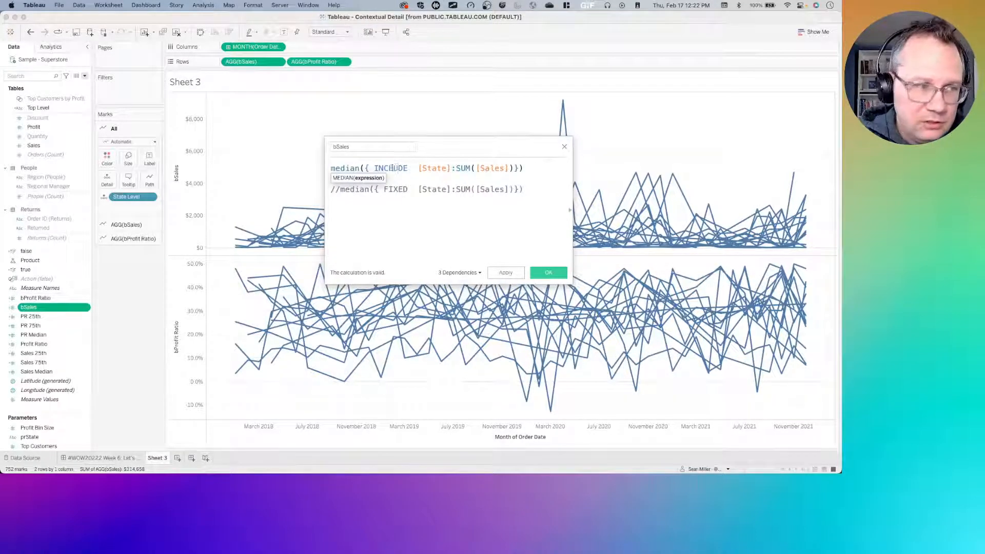
pyautogui.moveTo(383, 167); pyautogui.dragTo(405, 167)
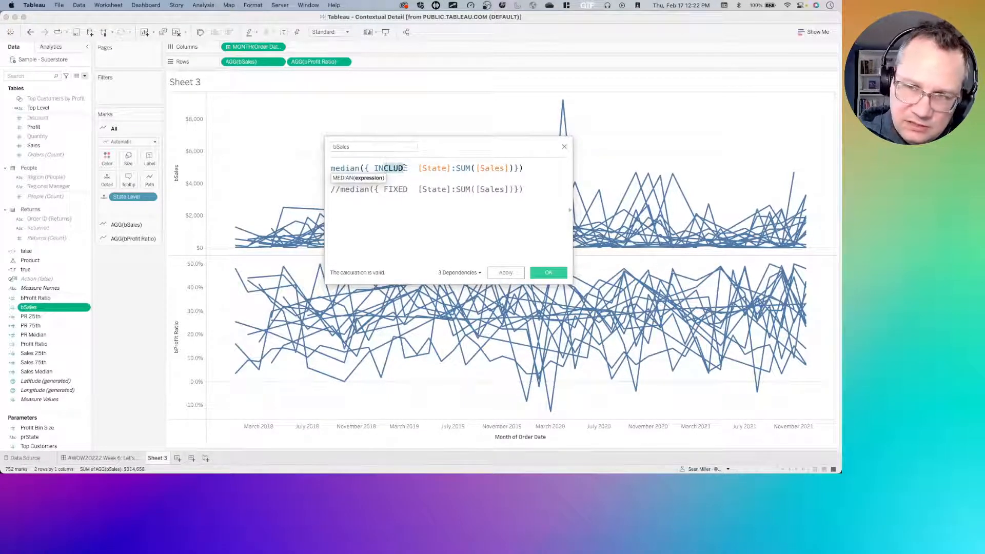
pyautogui.click(384, 168)
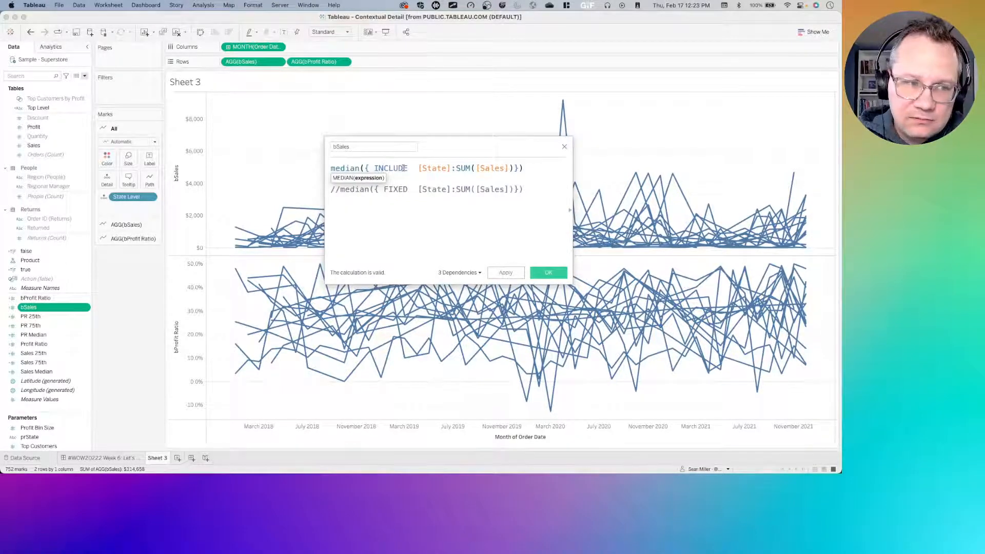
pyautogui.click(467, 168)
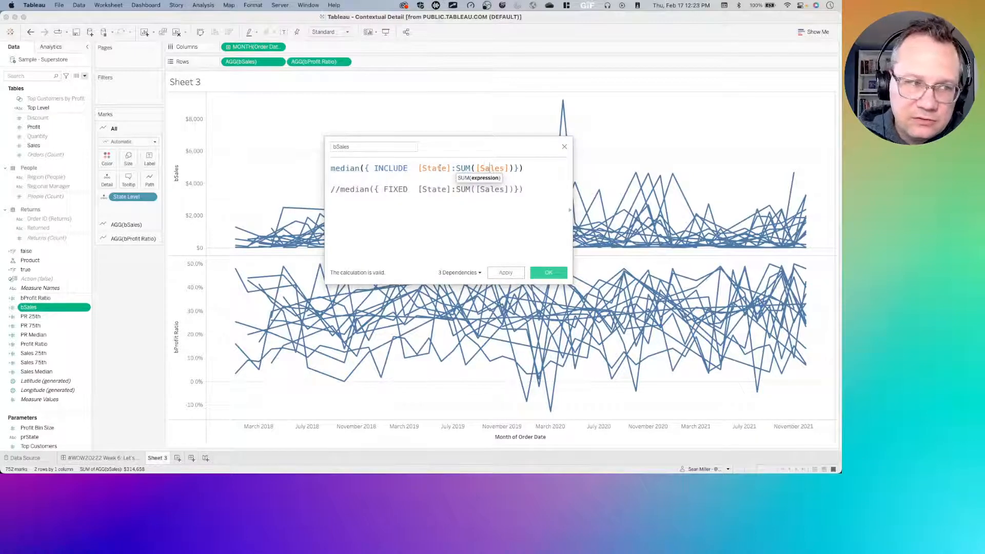
pyautogui.click(346, 168)
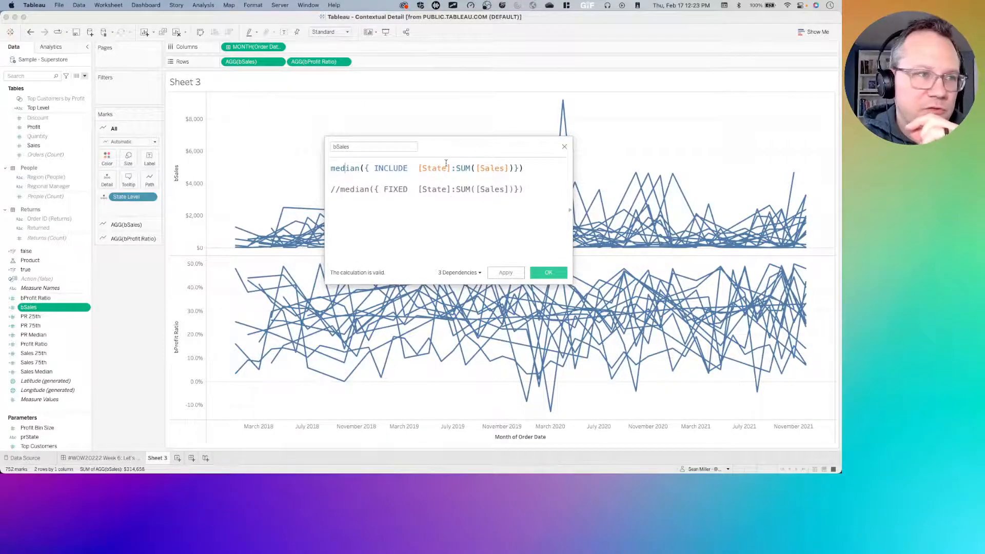
# Step: Switch to Firefox and search the web for "tableau order of operations" in a new tab
pyautogui.press('super+Tab')
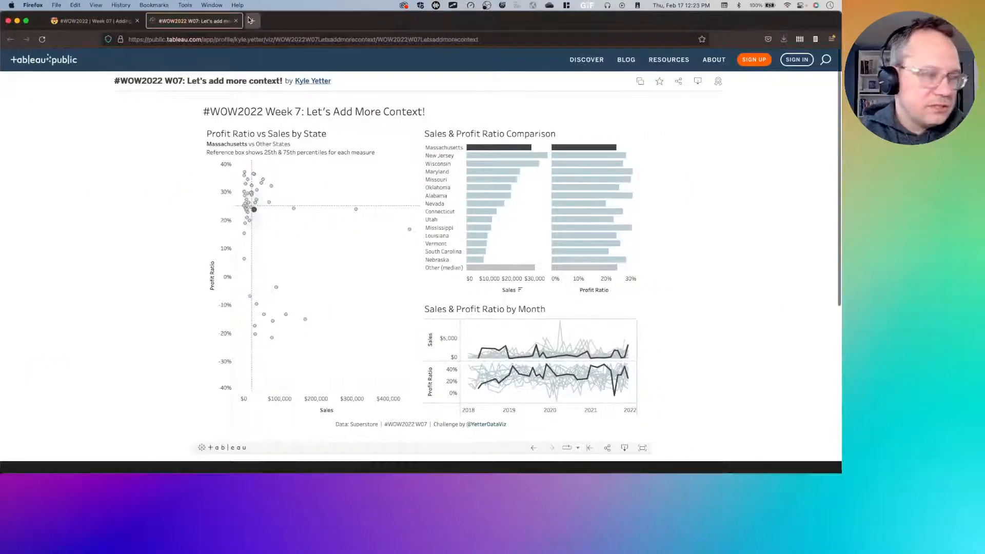
pyautogui.click(251, 21)
pyautogui.write('tableau ')
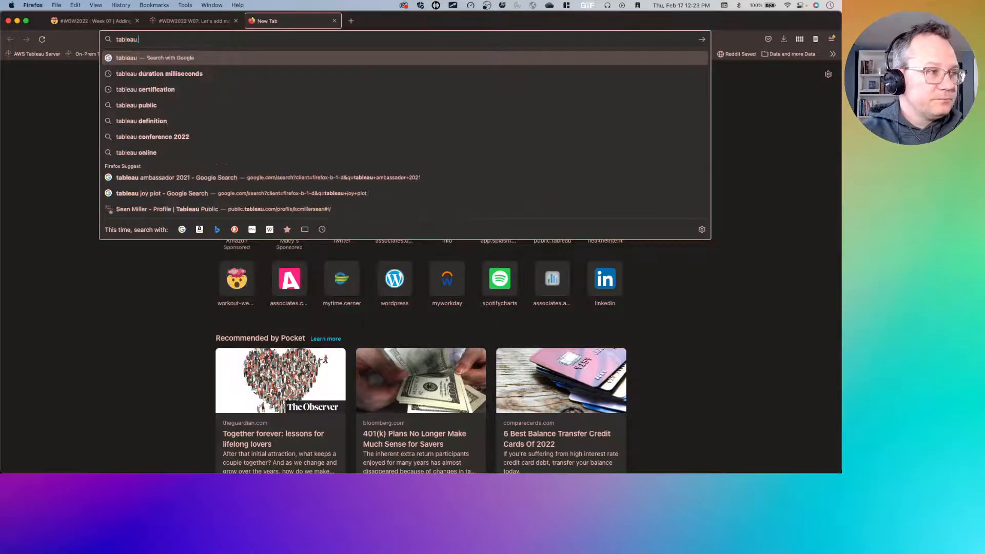
pyautogui.write('order')
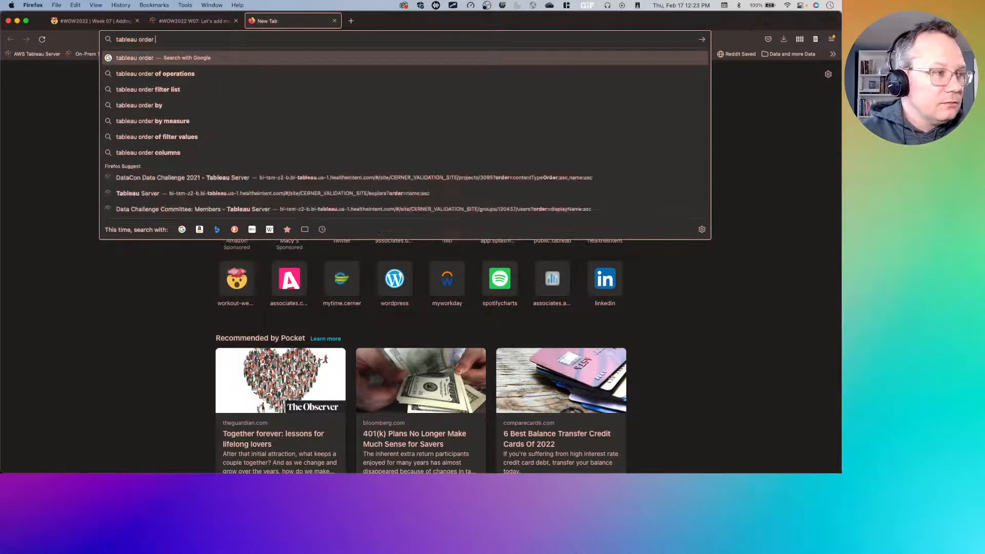
pyautogui.press('Down')
pyautogui.press('Return')
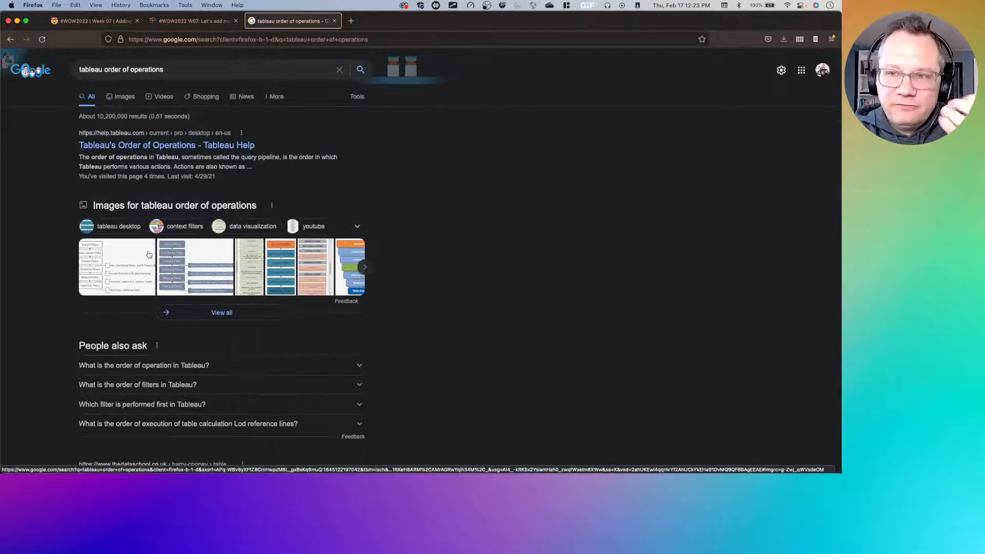
# Step: Open the Tableau Help order of operations diagram from the image results in its own tab and examine it enlarged
pyautogui.click(122, 262)
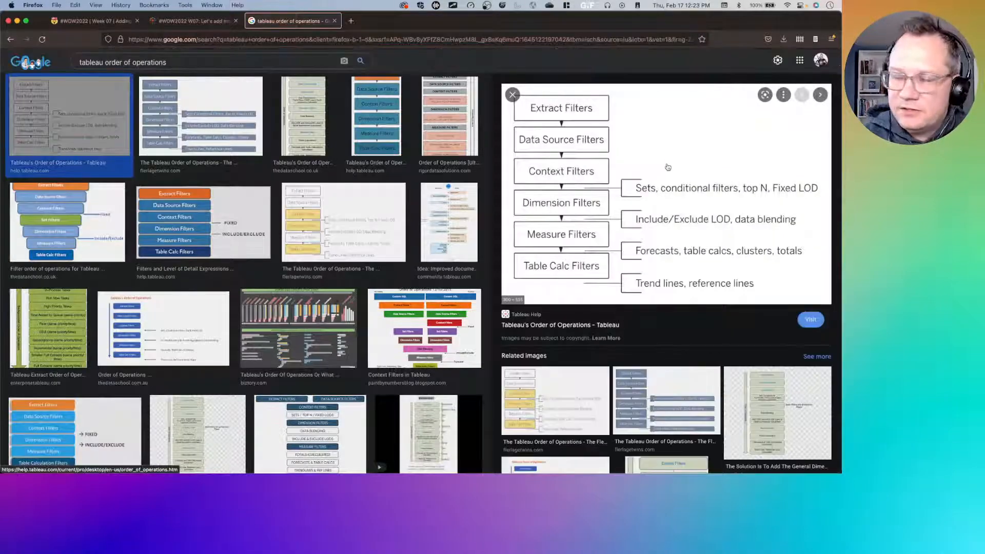
pyautogui.rightClick(655, 156)
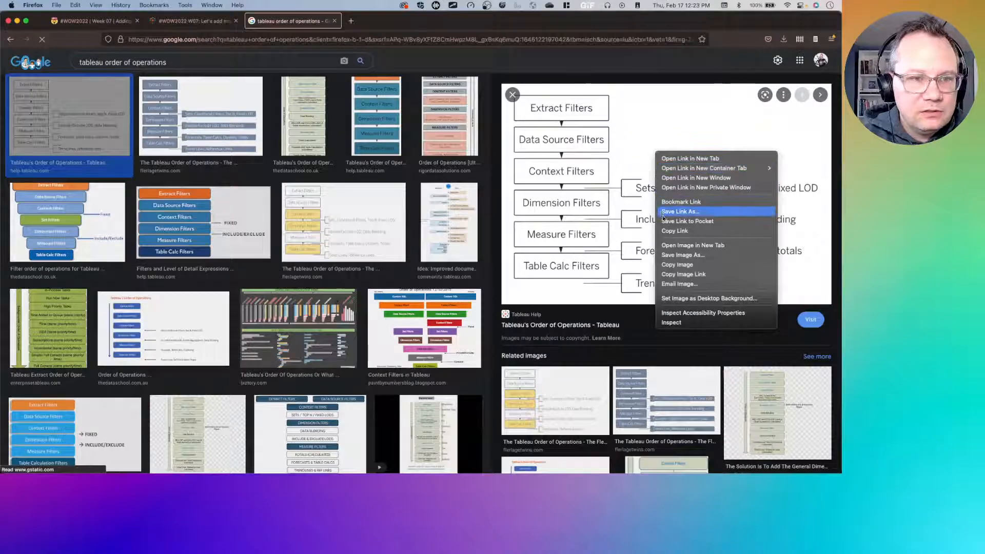
pyautogui.click(684, 247)
pyautogui.click(388, 21)
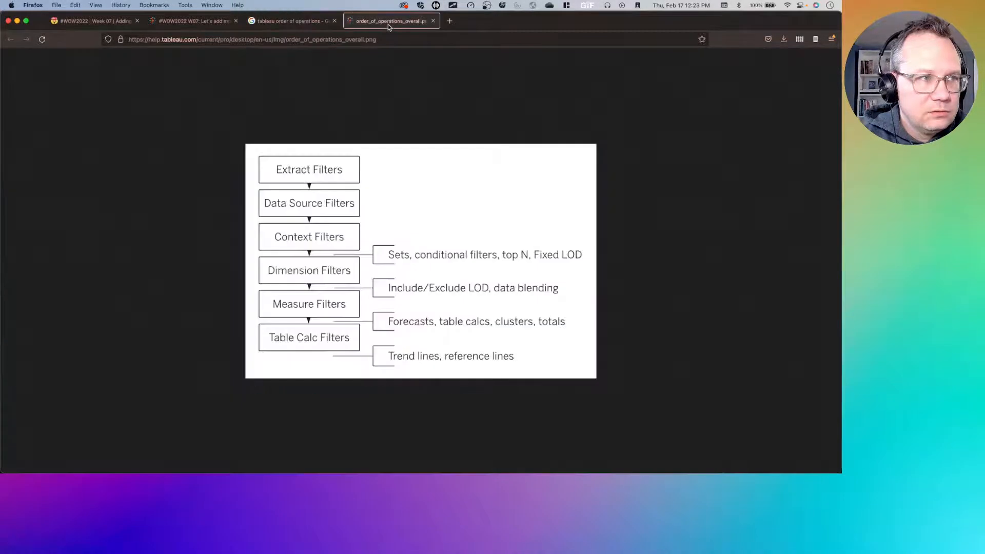
pyautogui.scroll(5, 464, 242)
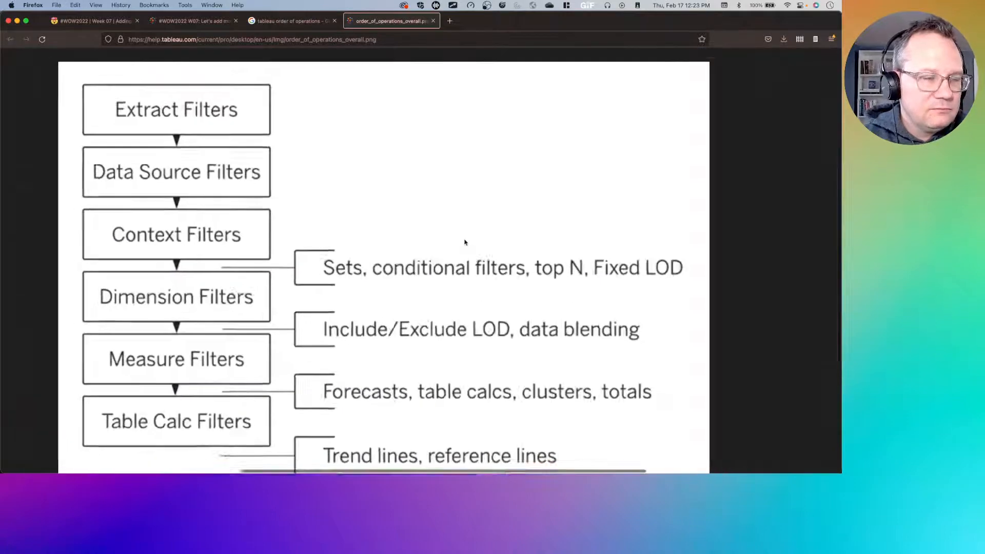
pyautogui.scroll(-1, 465, 242)
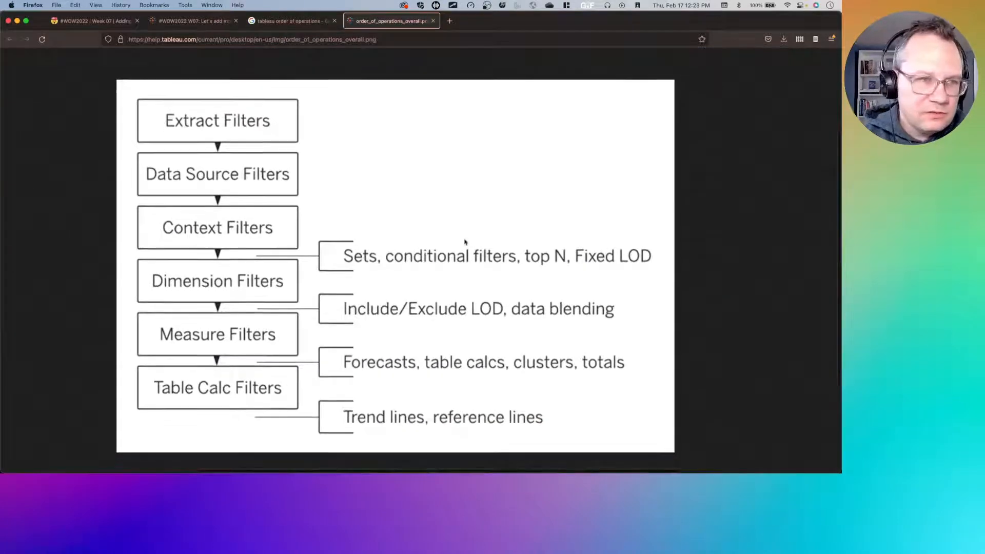
pyautogui.hscroll(-1, 466, 243)
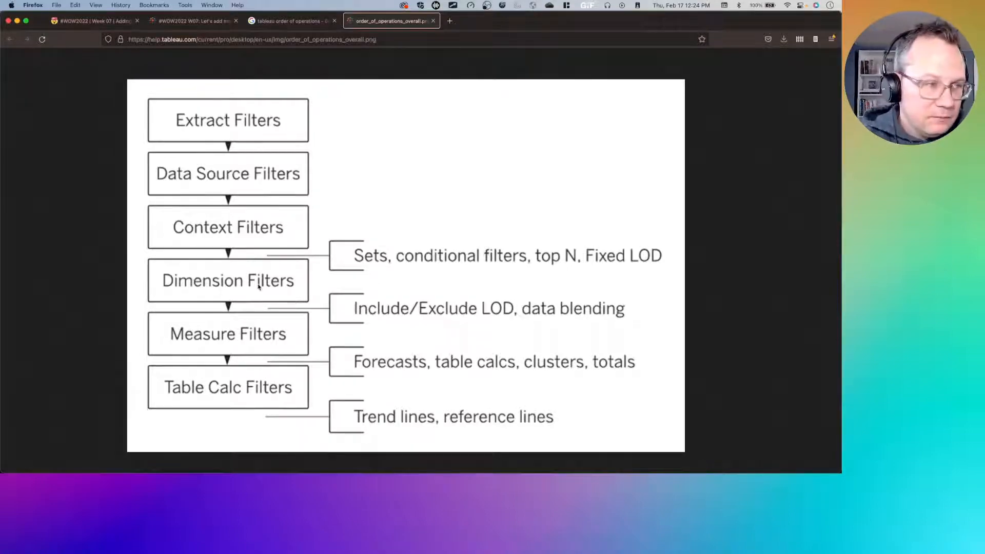
# Step: Return to Tableau, review the INCLUDE and FIXED formulas against the order of operations diagram, and close the bSales editor without applying changes
pyautogui.hotkey('ctrl', 'Left')
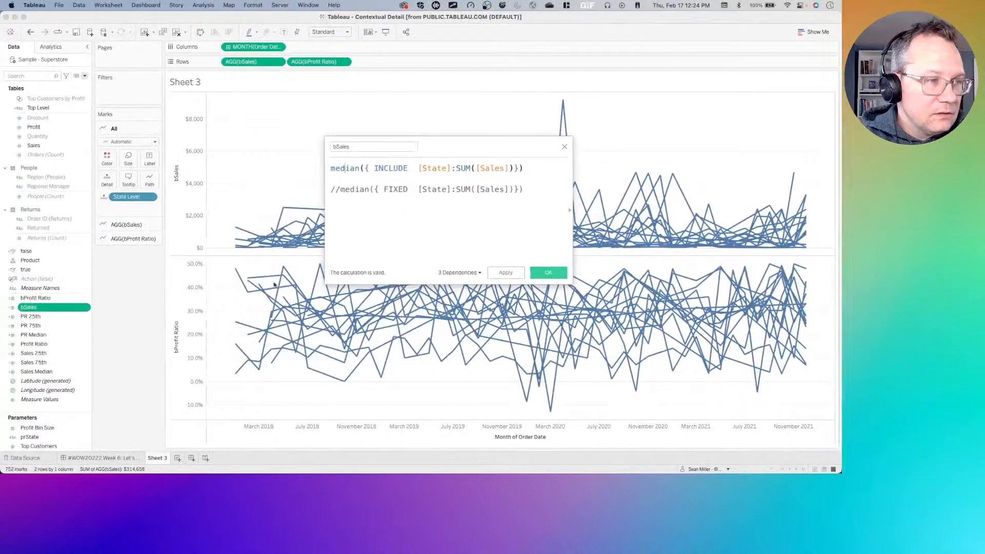
pyautogui.click(396, 168)
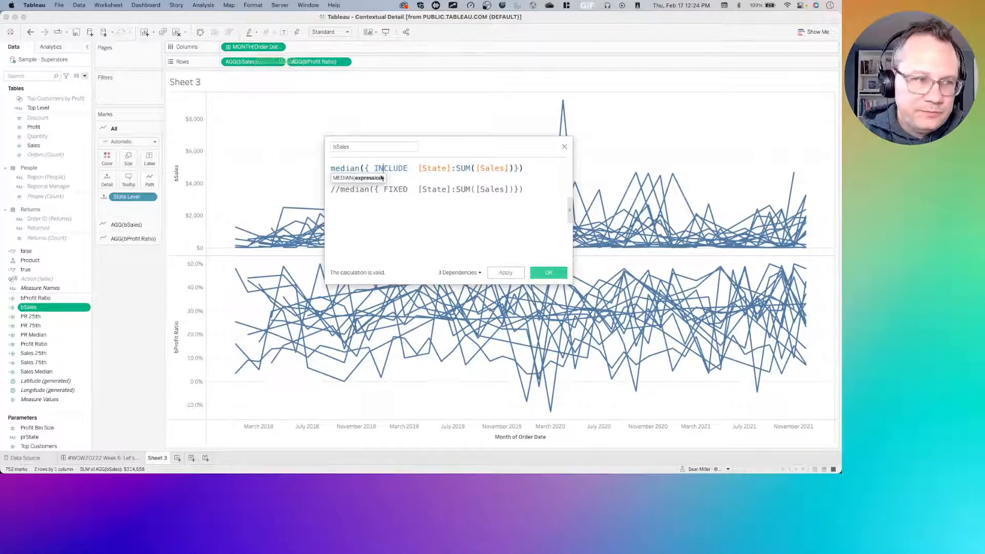
pyautogui.moveTo(399, 190); pyautogui.dragTo(441, 191)
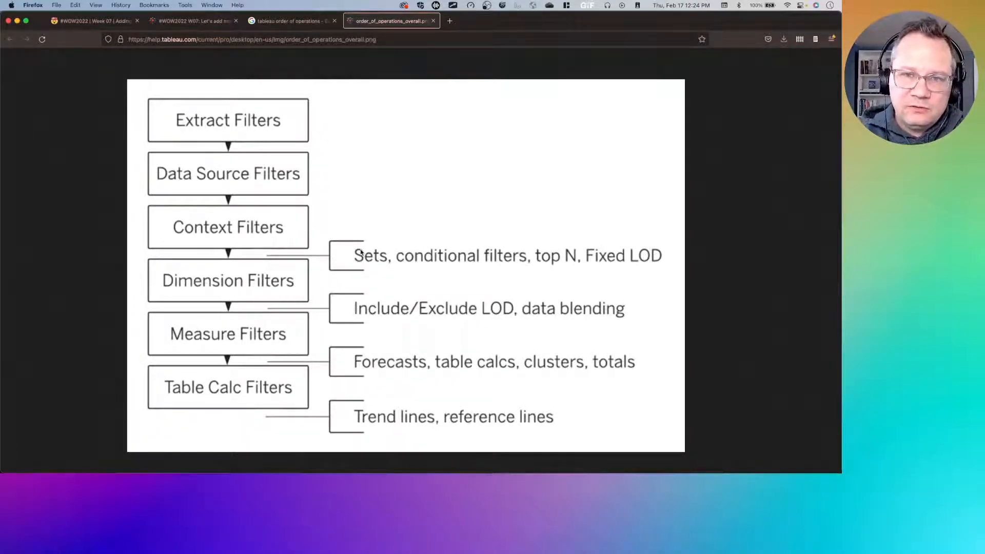
pyautogui.hotkey('ctrl', 'Left')
pyautogui.click(441, 187)
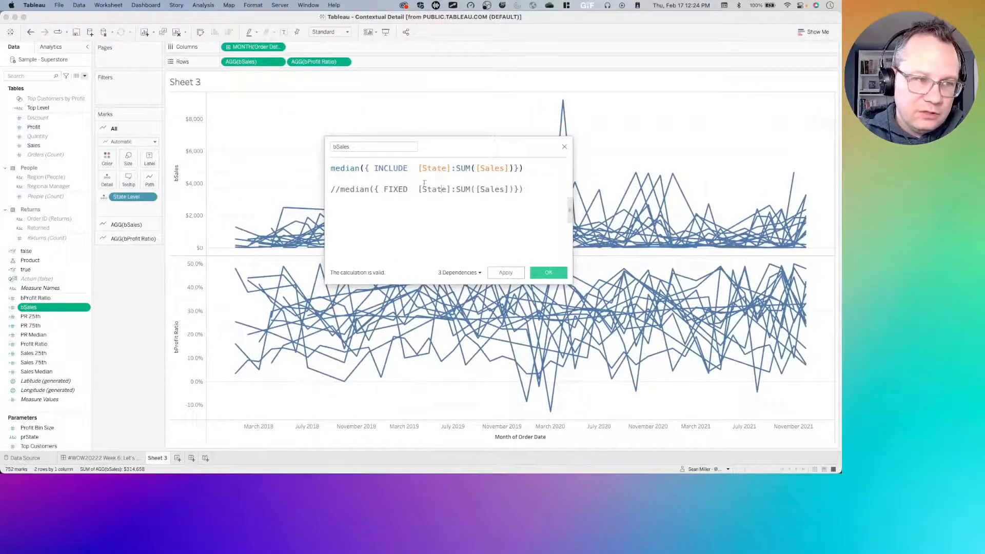
pyautogui.moveTo(418, 183); pyautogui.dragTo(437, 187)
pyautogui.click(405, 187)
pyautogui.click(394, 168)
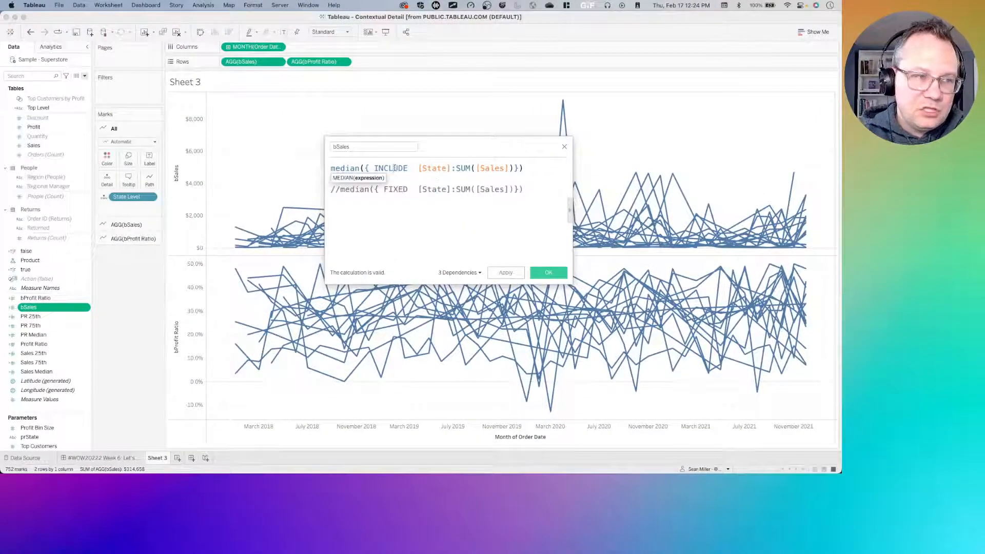
pyautogui.moveTo(388, 168); pyautogui.dragTo(434, 169)
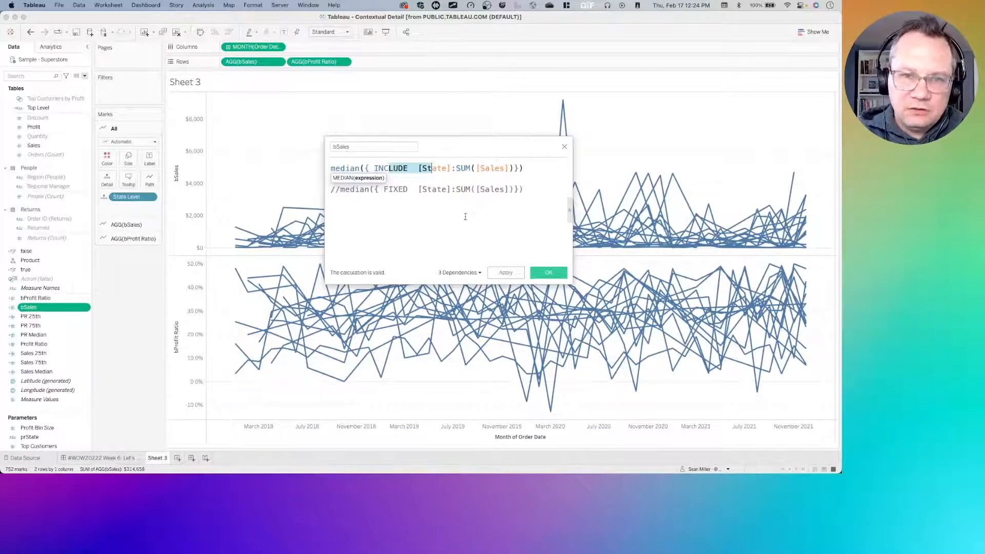
pyautogui.click(397, 169)
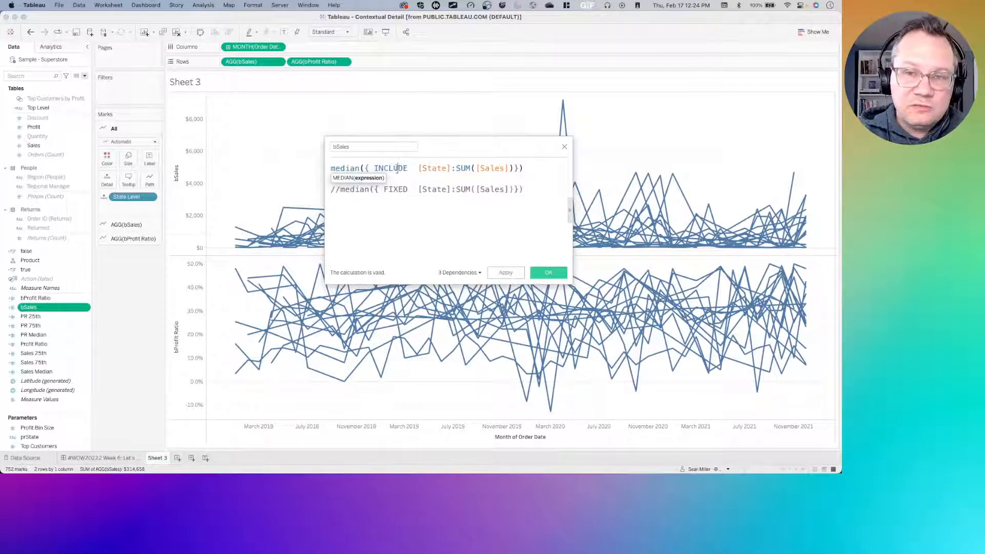
pyautogui.click(415, 214)
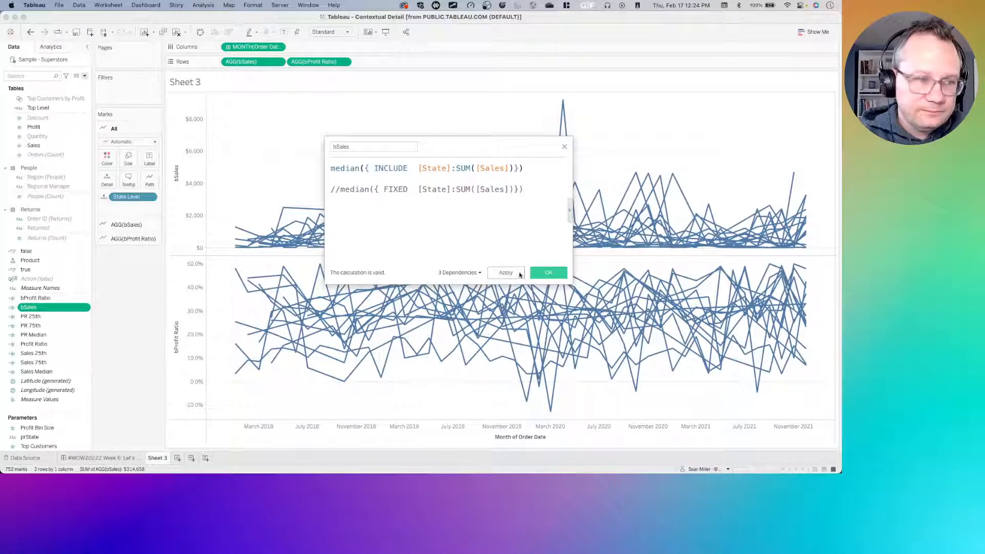
pyautogui.click(563, 149)
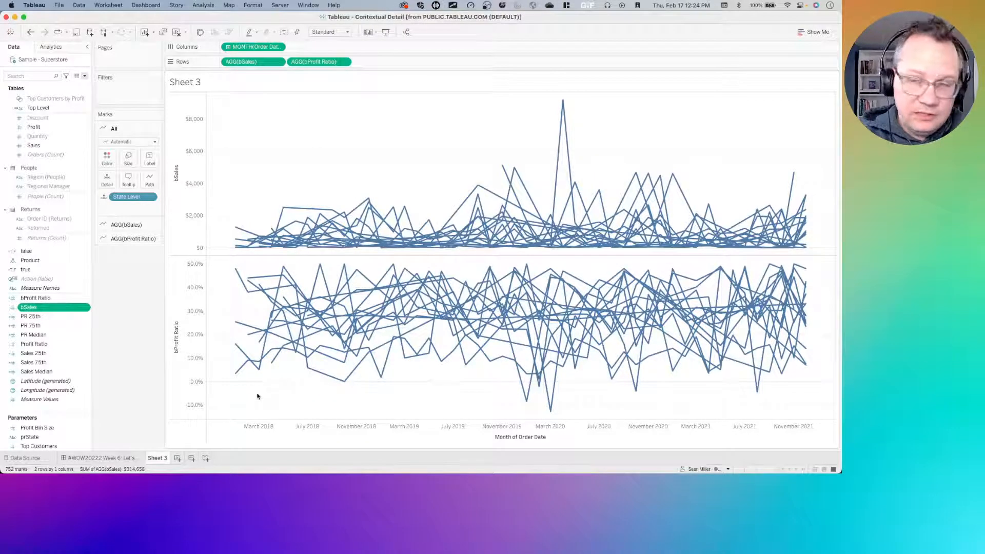
# Step: Check the comparison chart on the dashboard, return to Sheet 3, and color both monthly line charts by Top Level
pyautogui.click(116, 459)
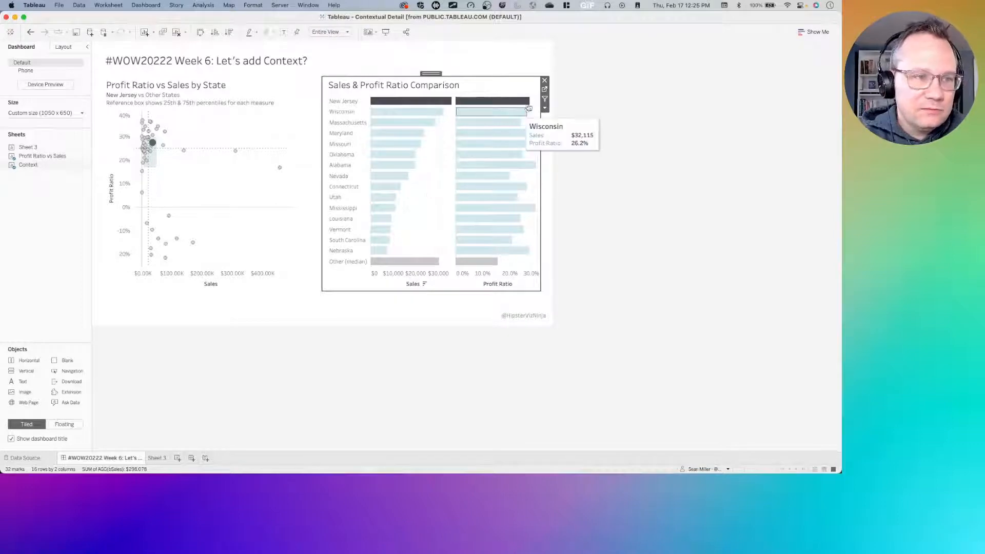
pyautogui.click(156, 458)
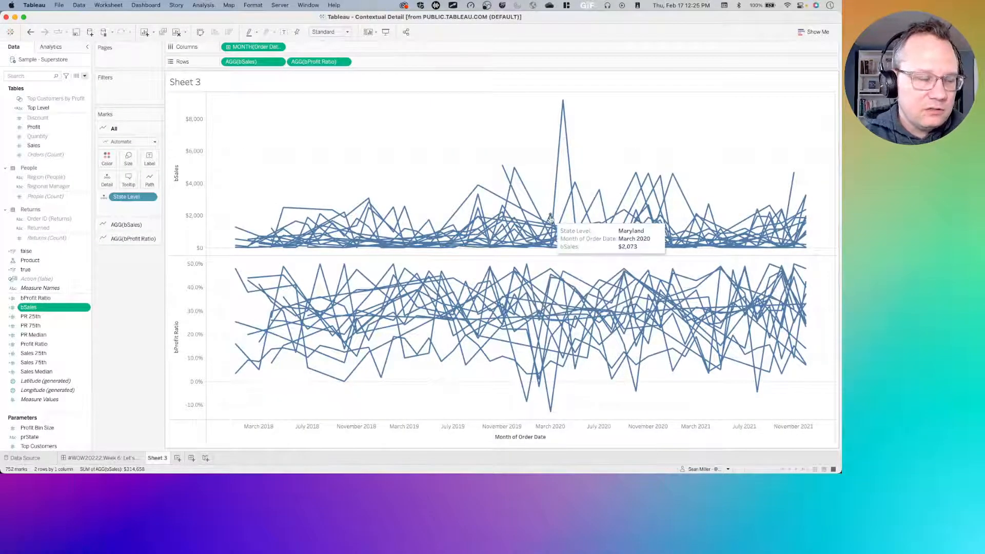
pyautogui.scroll(3, 59, 233)
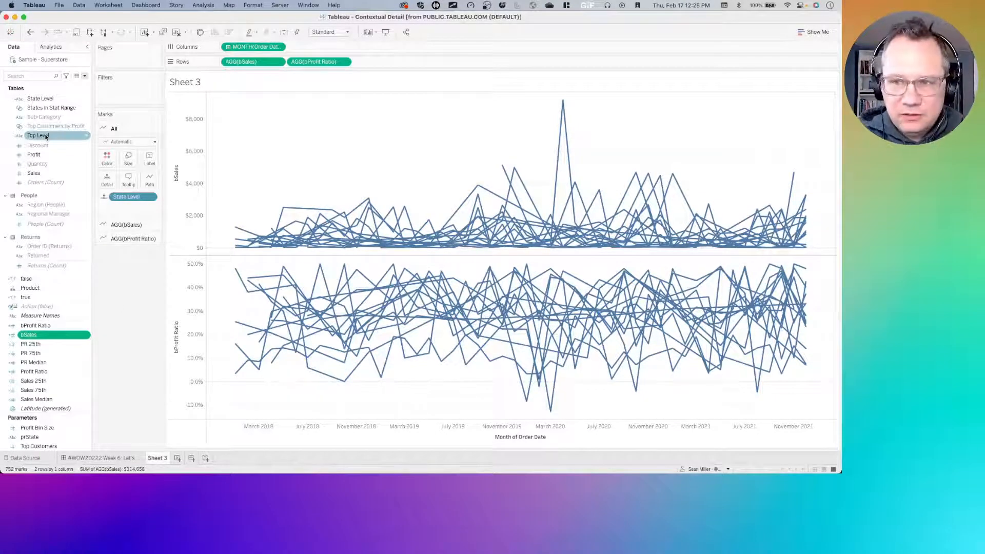
pyautogui.moveTo(46, 137); pyautogui.dragTo(105, 161)
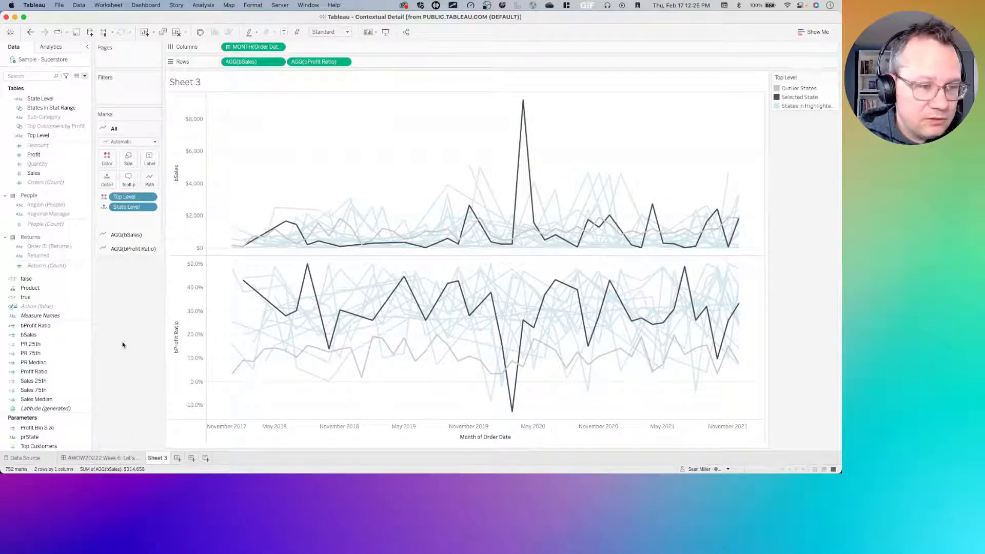
pyautogui.moveTo(525, 134)
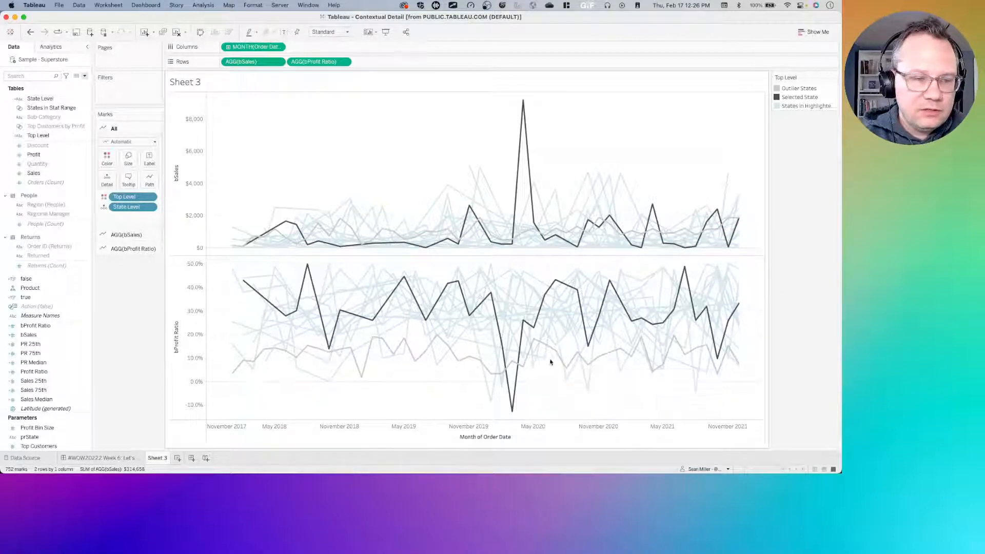
pyautogui.moveTo(556, 356)
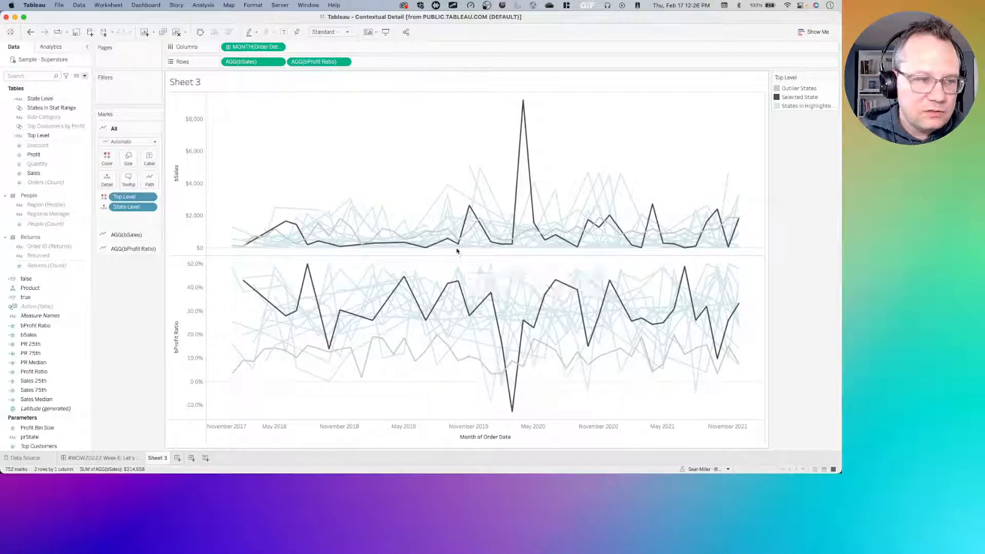
pyautogui.moveTo(462, 240)
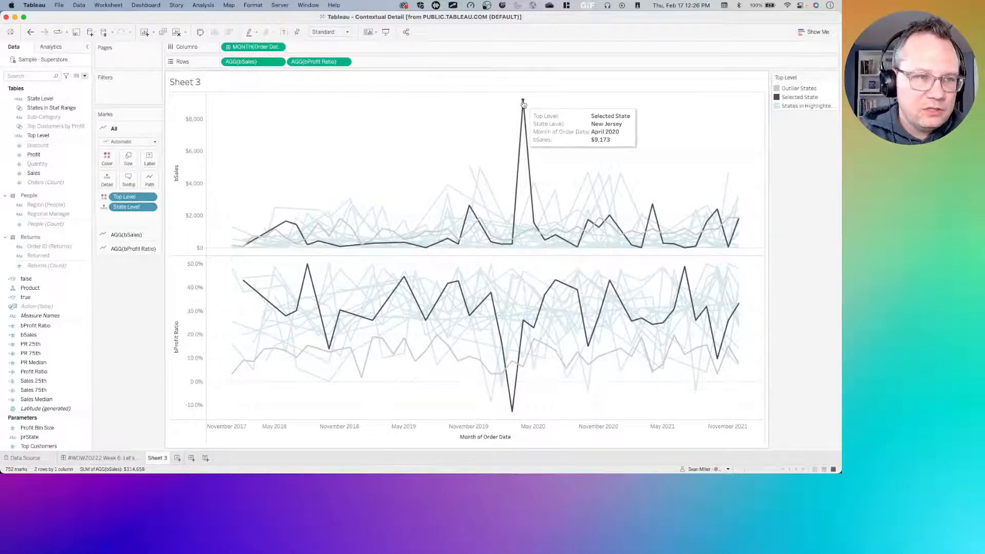
# Step: Return to the Week 6 dashboard, open its size settings, and switch to Firefox to view the published Week 7 dashboard
pyautogui.click(132, 459)
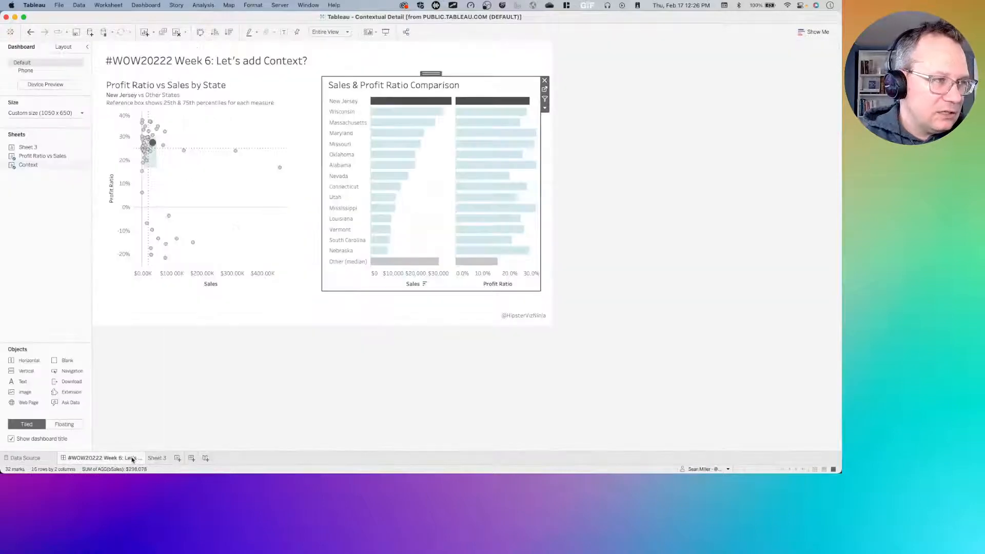
pyautogui.click(60, 116)
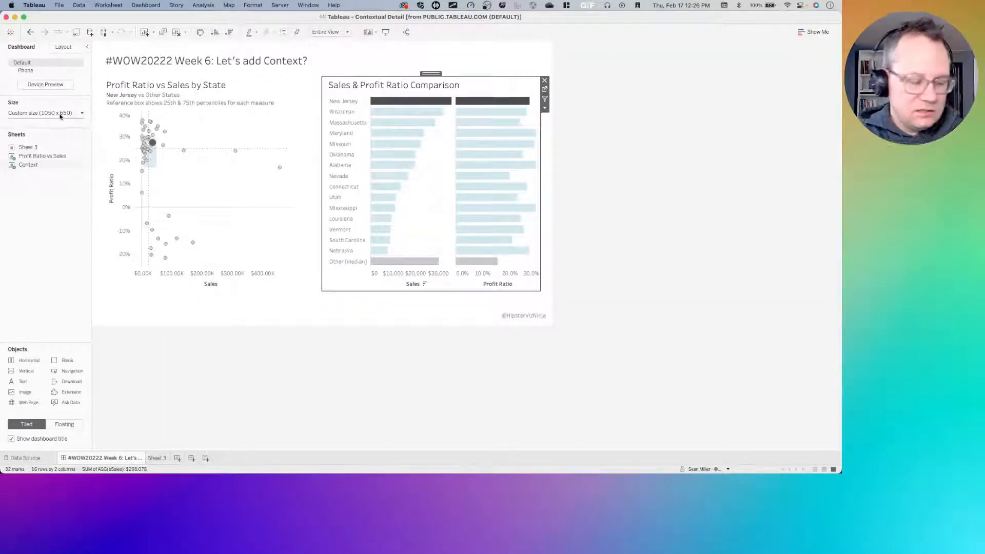
pyautogui.press('super+Tab')
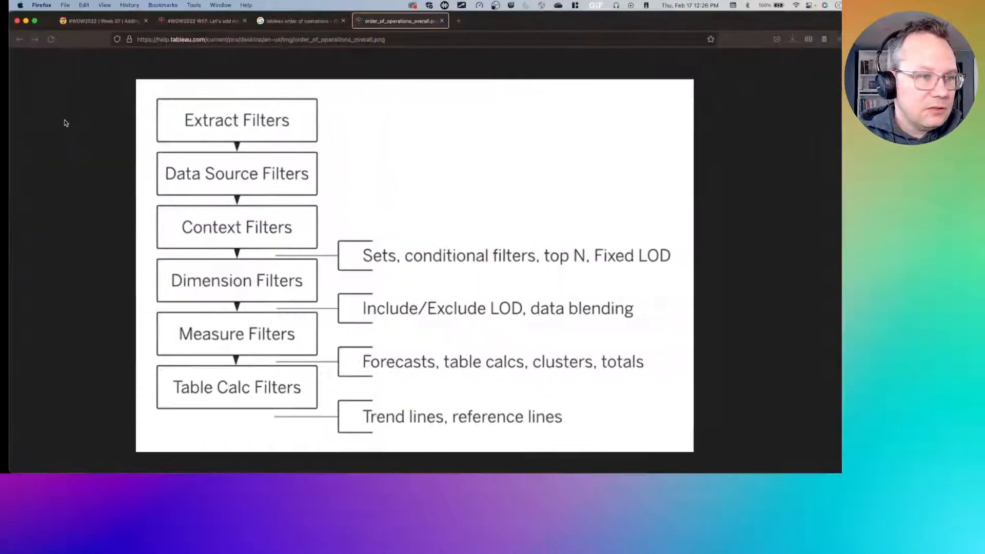
pyautogui.click(187, 21)
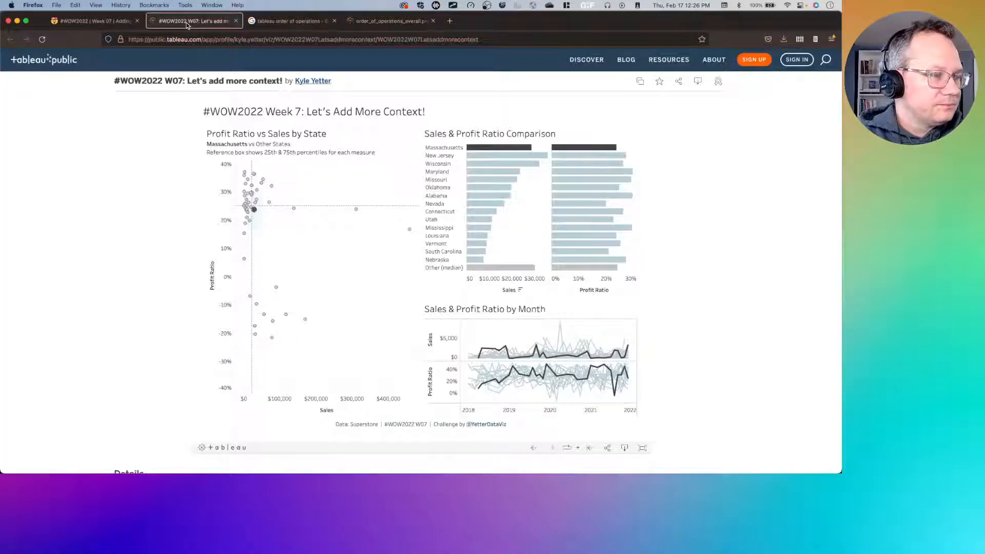
# Step: Copy the web address of the Tableau Help order of operations diagram
pyautogui.click(359, 22)
pyautogui.click(334, 40)
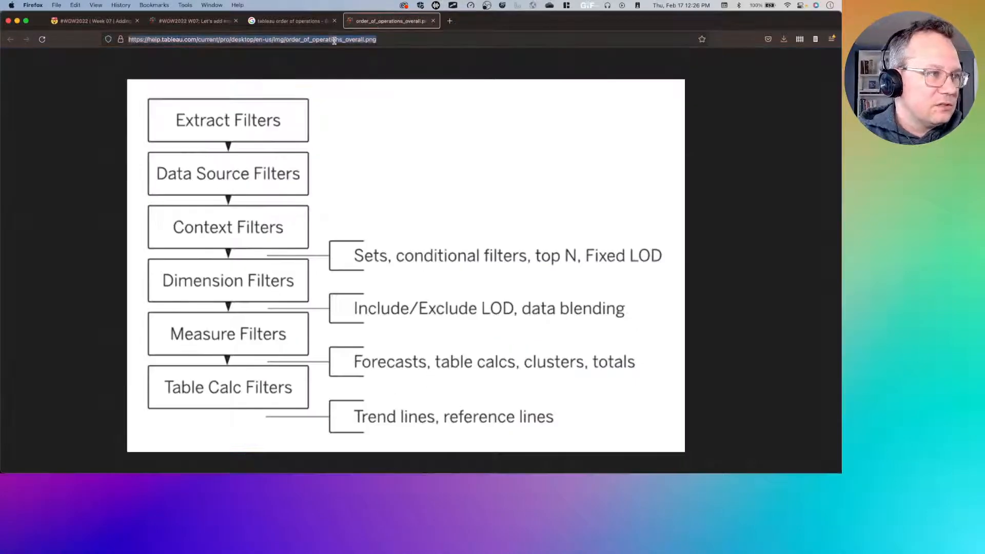
pyautogui.press('super+c')
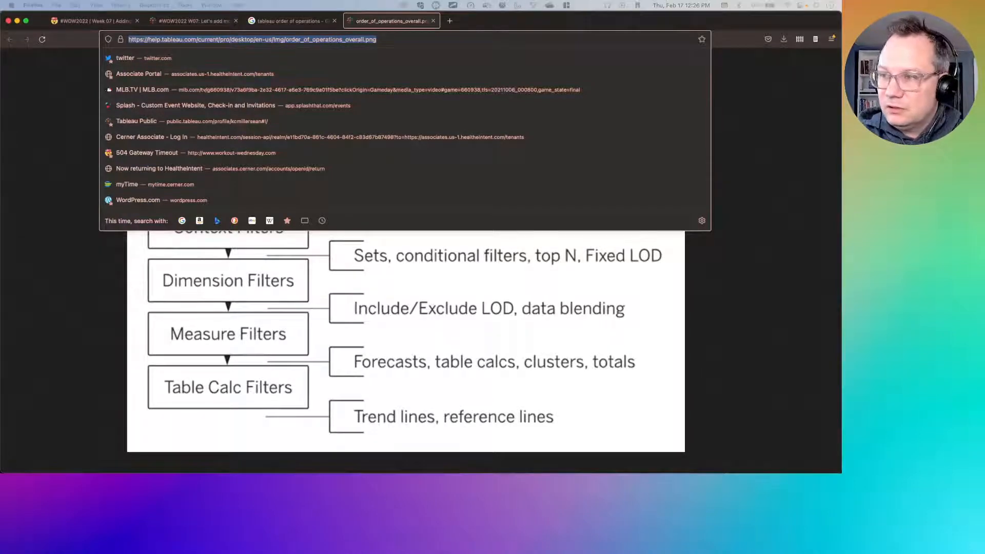
pyautogui.press('super+Tab')
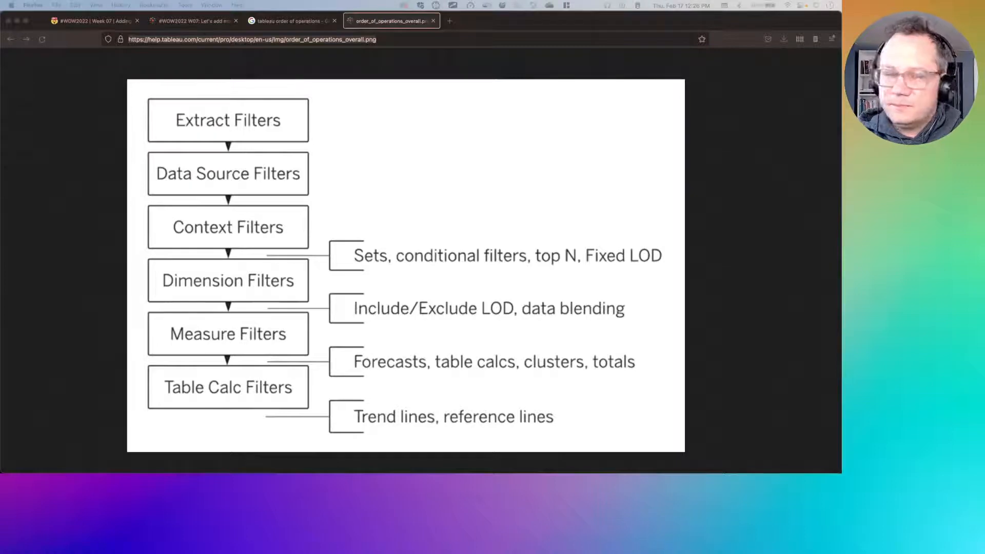
# Step: Check the required dashboard size on the Workout Wednesday challenge page, then return to Tableau and set the dashboard height to 800 px
pyautogui.click(171, 21)
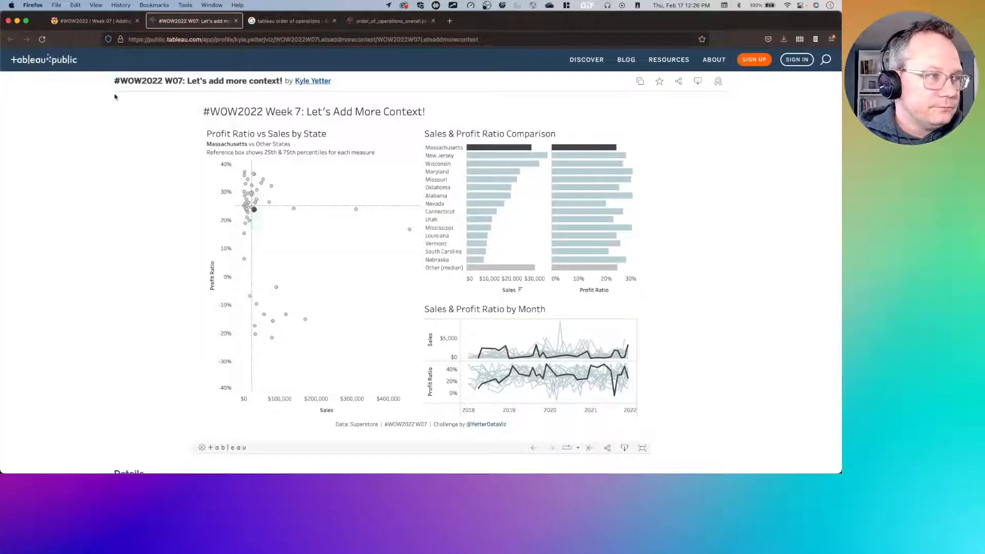
pyautogui.click(105, 22)
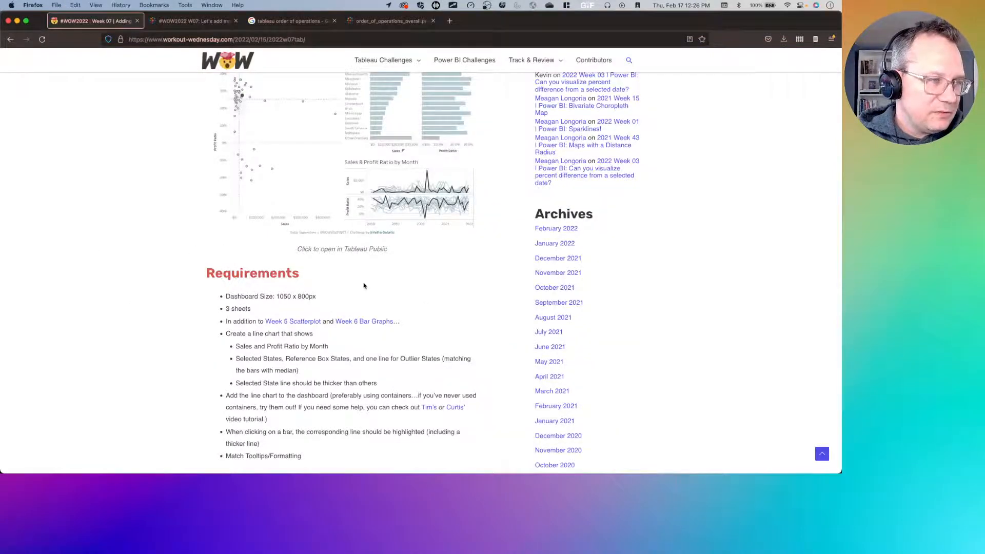
pyautogui.press('super+Tab')
pyautogui.click(63, 114)
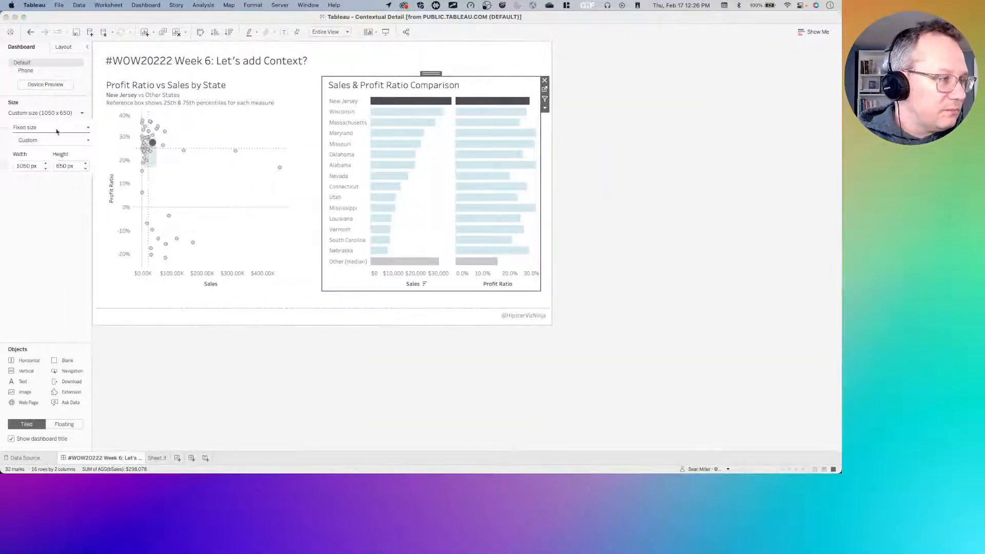
pyautogui.doubleClick(67, 167)
pyautogui.write('800')
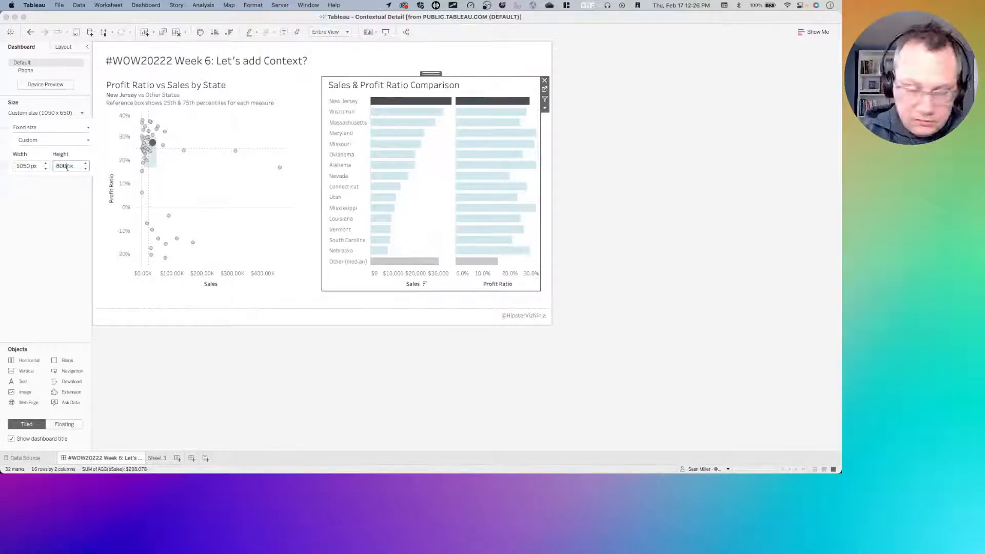
pyautogui.press('Return')
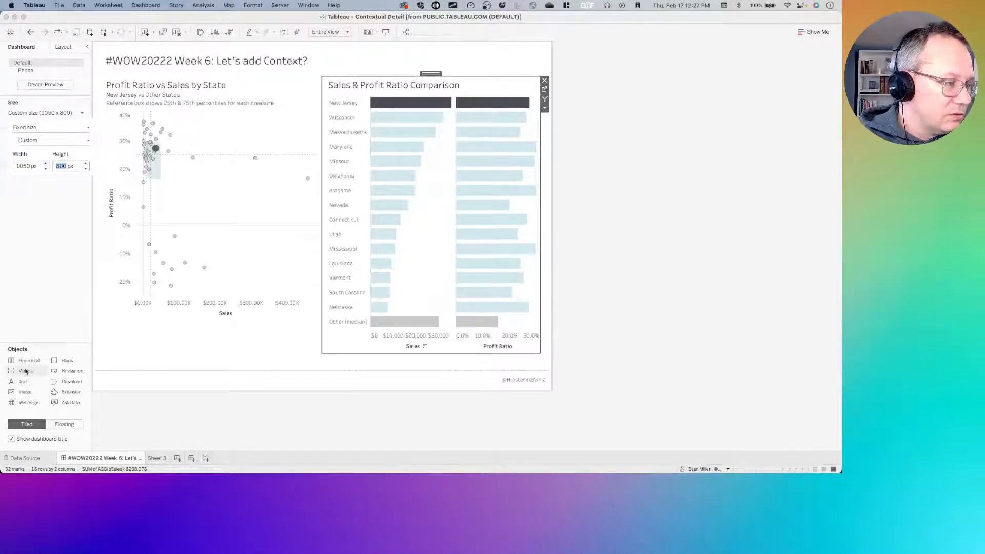
# Step: Add a vertical container between the scatterplot and the Sales & Profit Ratio Comparison chart, and move the comparison chart into it
pyautogui.click(288, 284)
pyautogui.moveTo(289, 283)
pyautogui.mouseDown()
pyautogui.moveTo(347, 265)
pyautogui.moveTo(319, 259)
pyautogui.moveTo(29, 322)
pyautogui.moveTo(332, 238)
pyautogui.mouseUp()
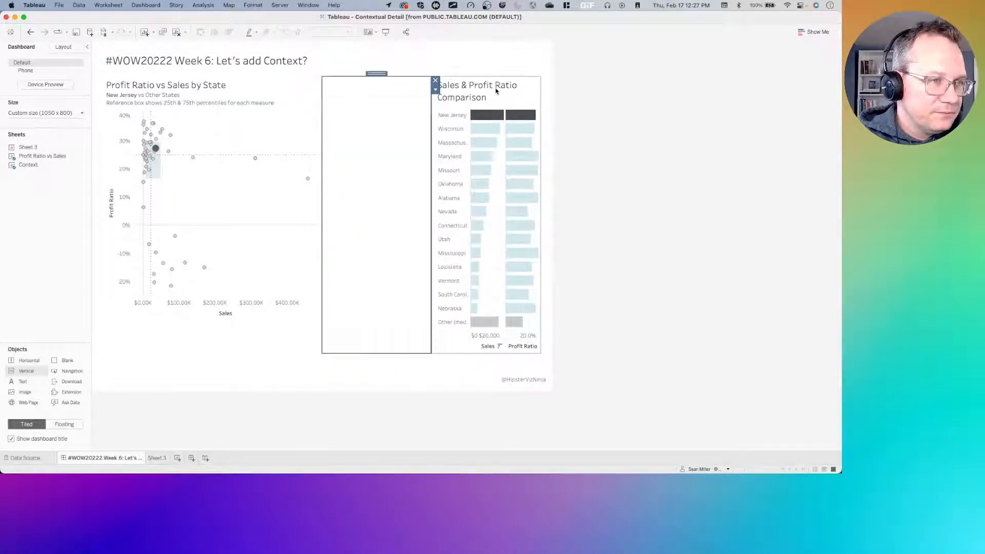
pyautogui.click(495, 85)
pyautogui.moveTo(486, 73); pyautogui.dragTo(388, 117)
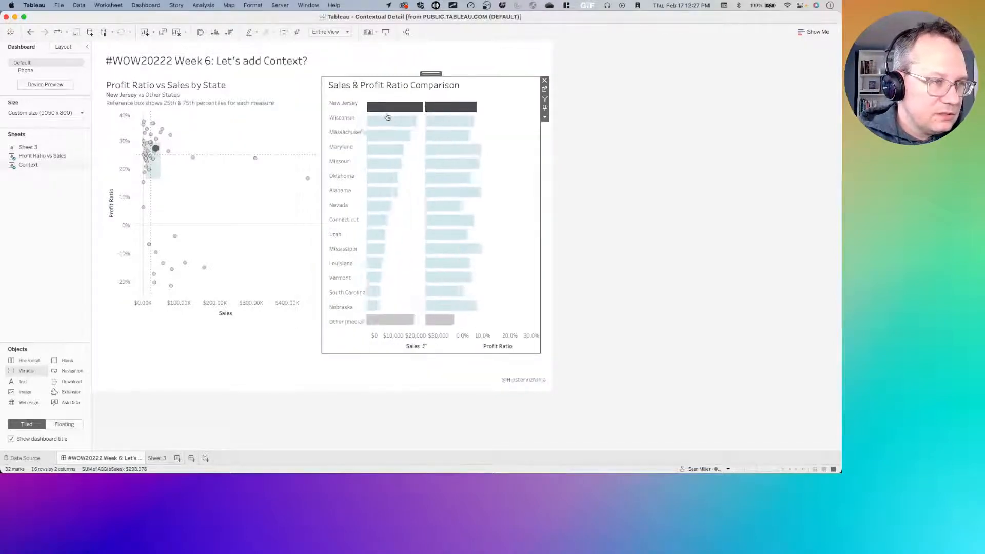
# Step: Rename Sheet 3 as Trend from the dashboard's sheet list
pyautogui.rightClick(38, 148)
pyautogui.click(65, 203)
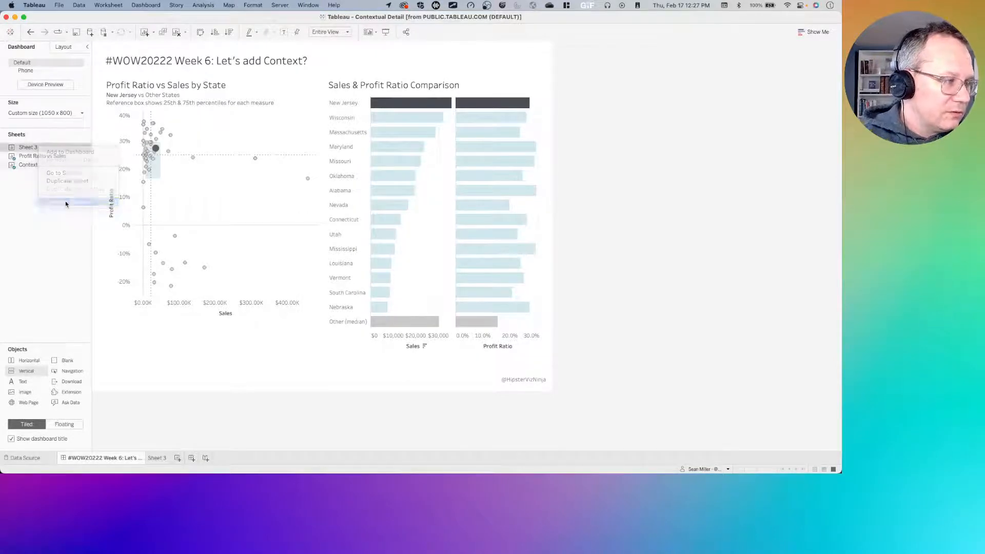
pyautogui.write('Trend')
pyautogui.press('Return')
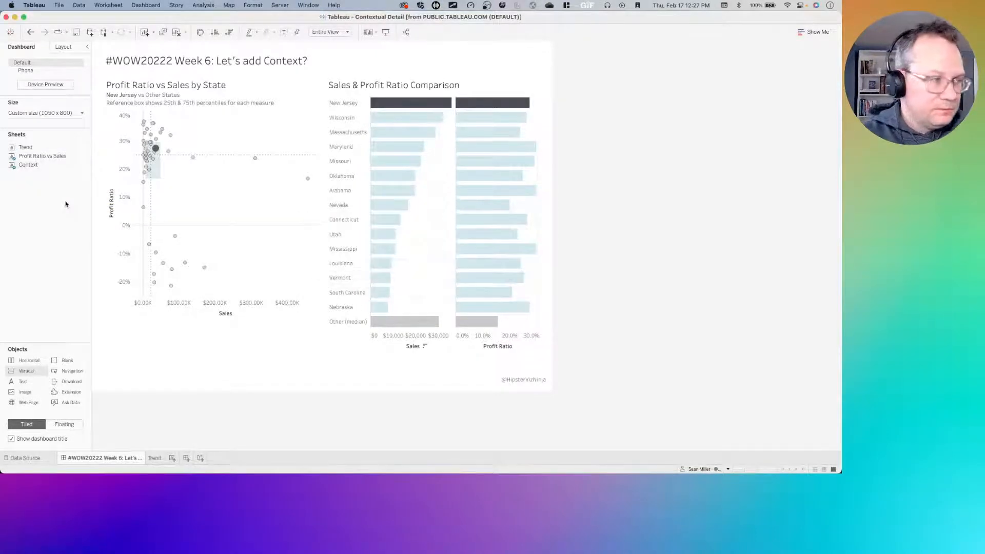
# Step: Place the Trend sheet below the comparison chart in the vertical container, and remove the Top Level legend from the dashboard
pyautogui.moveTo(44, 154)
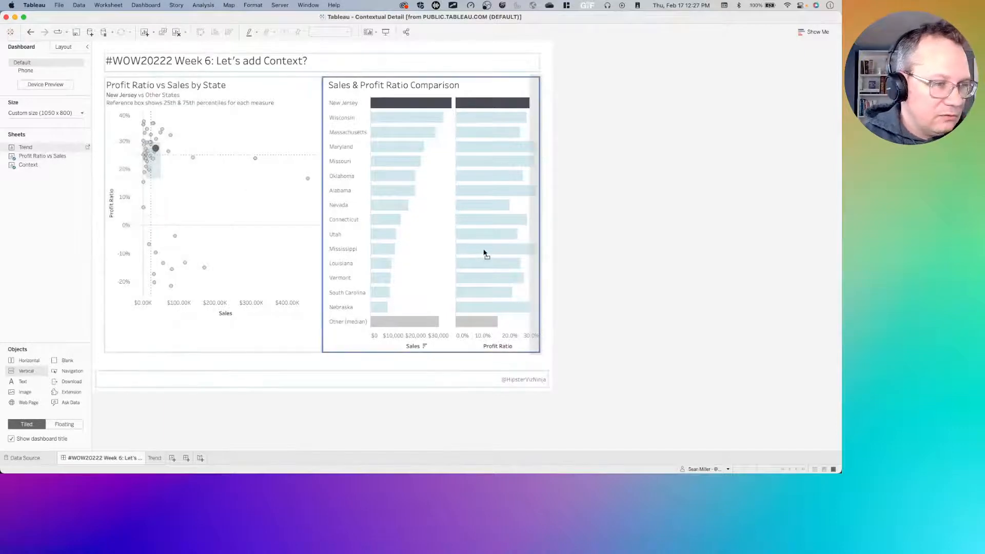
pyautogui.moveTo(454, 260); pyautogui.dragTo(456, 264)
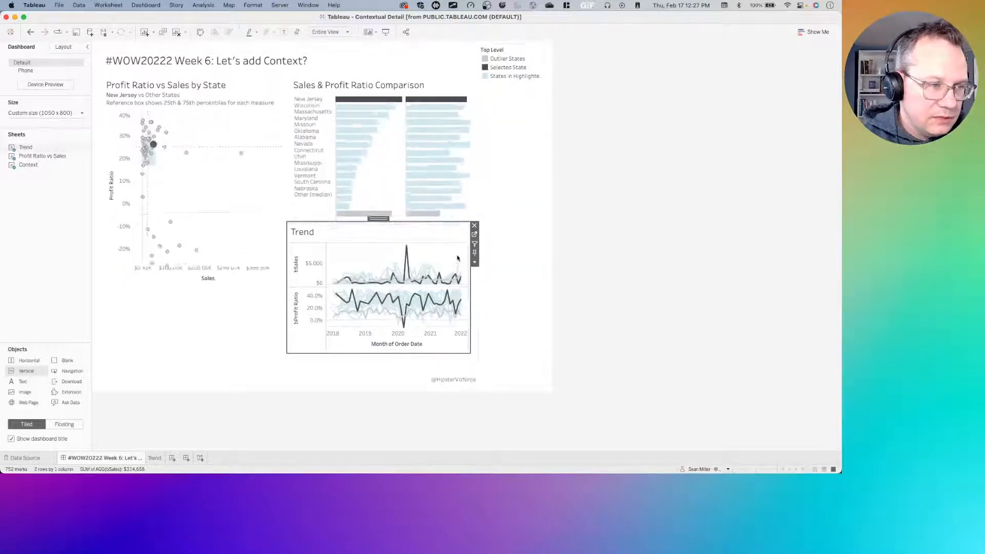
pyautogui.click(543, 83)
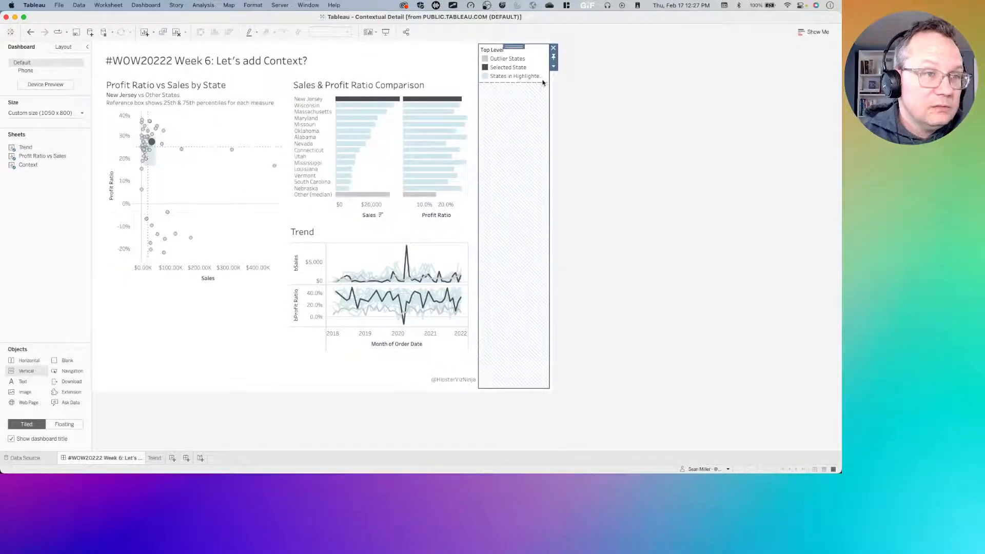
pyautogui.click(553, 48)
pyautogui.click(464, 261)
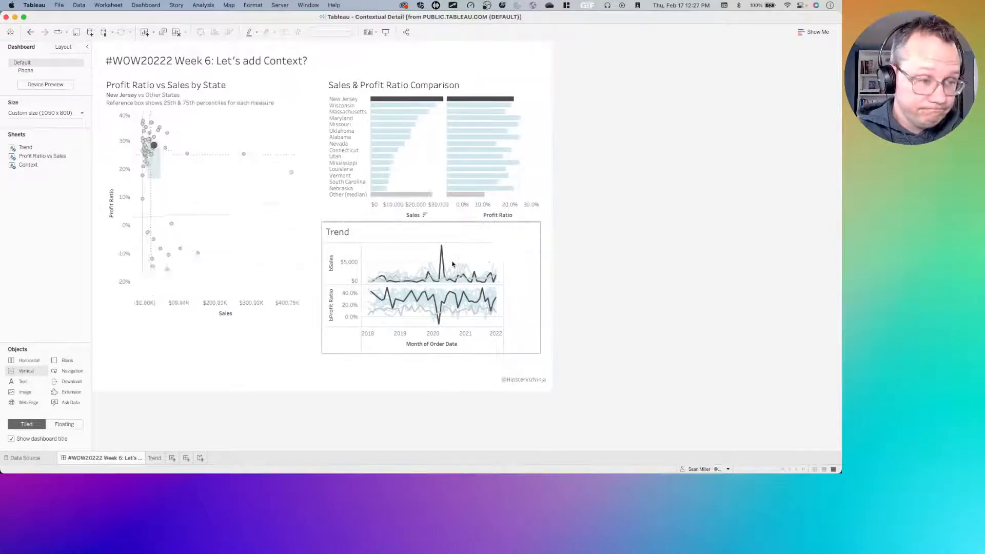
pyautogui.rightClick(351, 234)
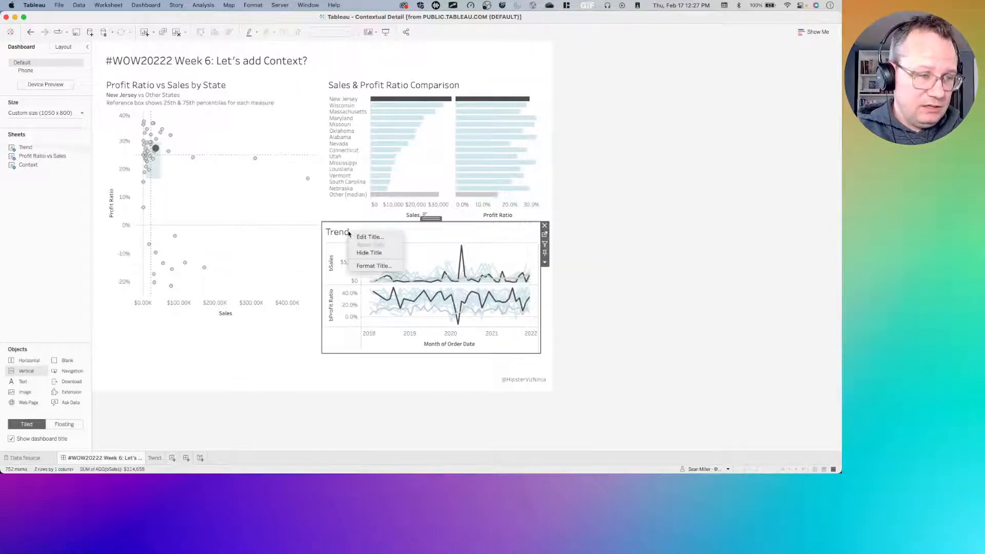
pyautogui.click(624, 251)
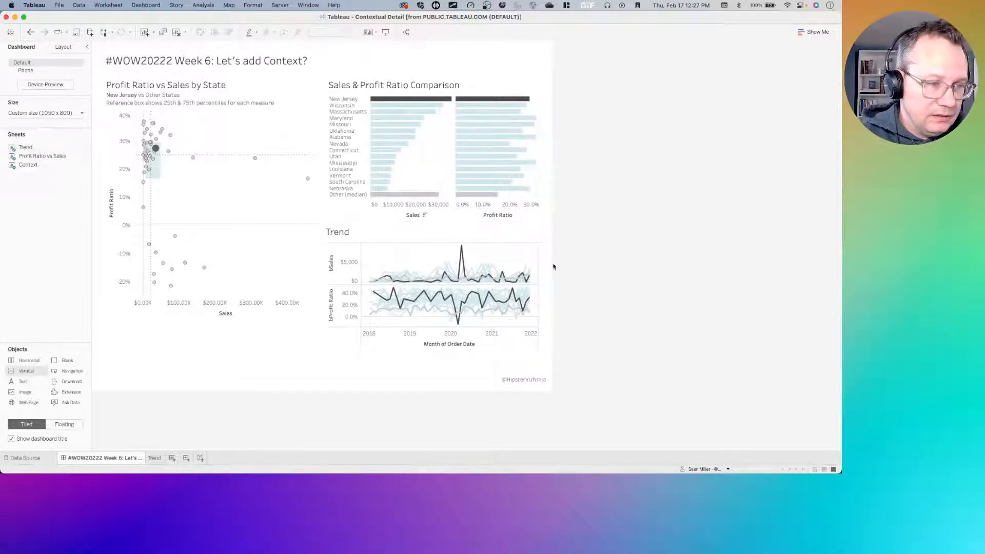
# Step: Go to the Trend sheet and reorder the Top Level legend so that Selected State comes before Outlier States
pyautogui.click(545, 234)
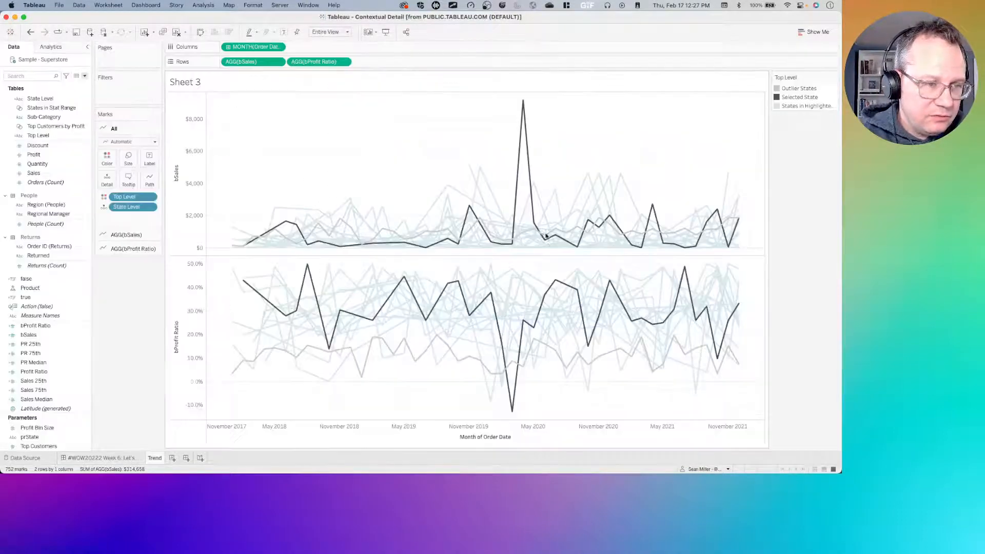
pyautogui.click(794, 89)
pyautogui.moveTo(794, 106); pyautogui.dragTo(796, 107)
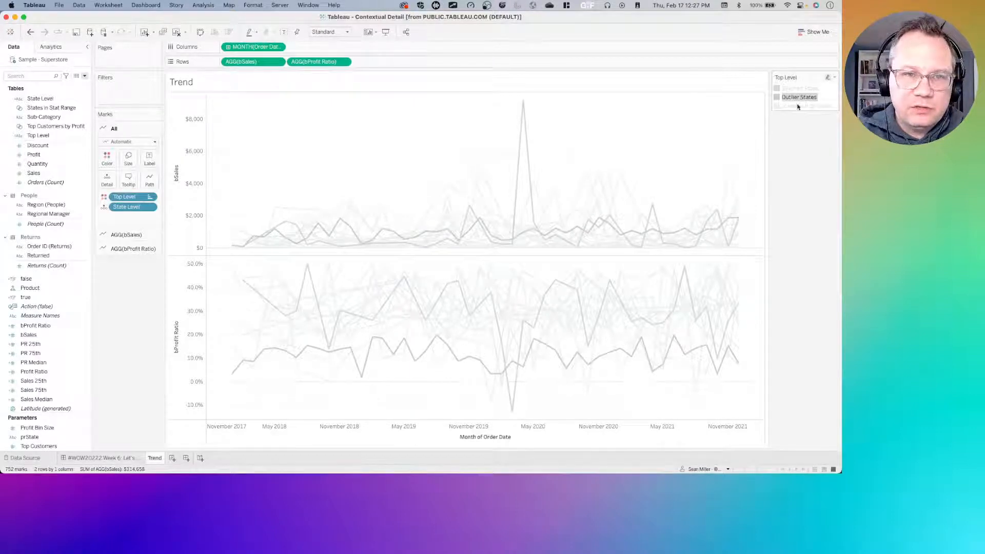
pyautogui.click(805, 140)
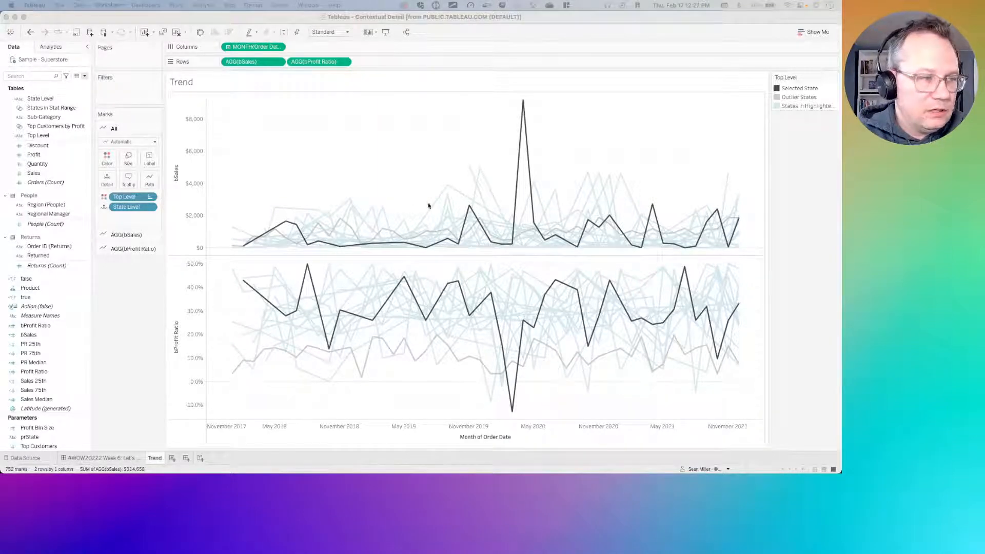
# Step: Check the dashboard layout, then read the line chart requirements on the challenge page in Firefox and return to Tableau
pyautogui.click(123, 461)
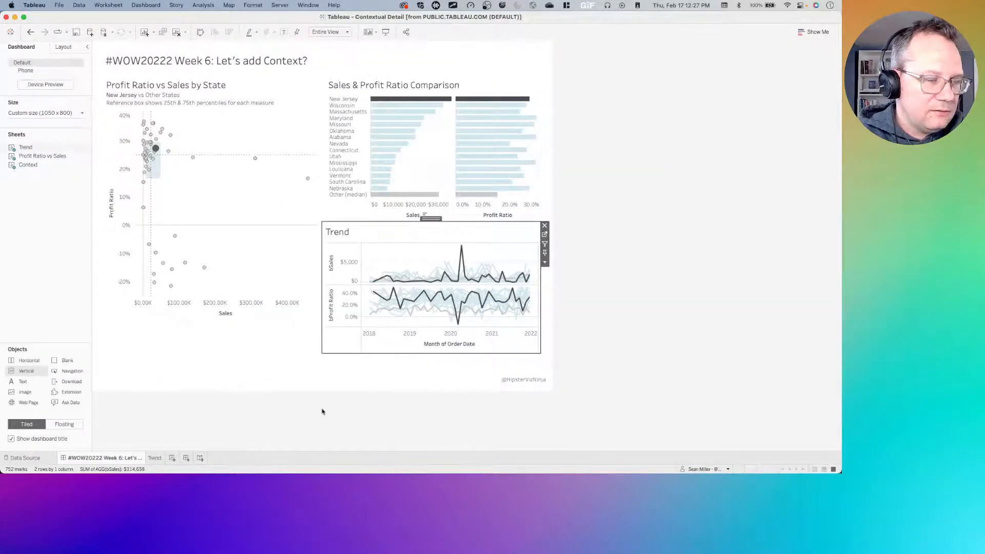
pyautogui.press('super+Tab')
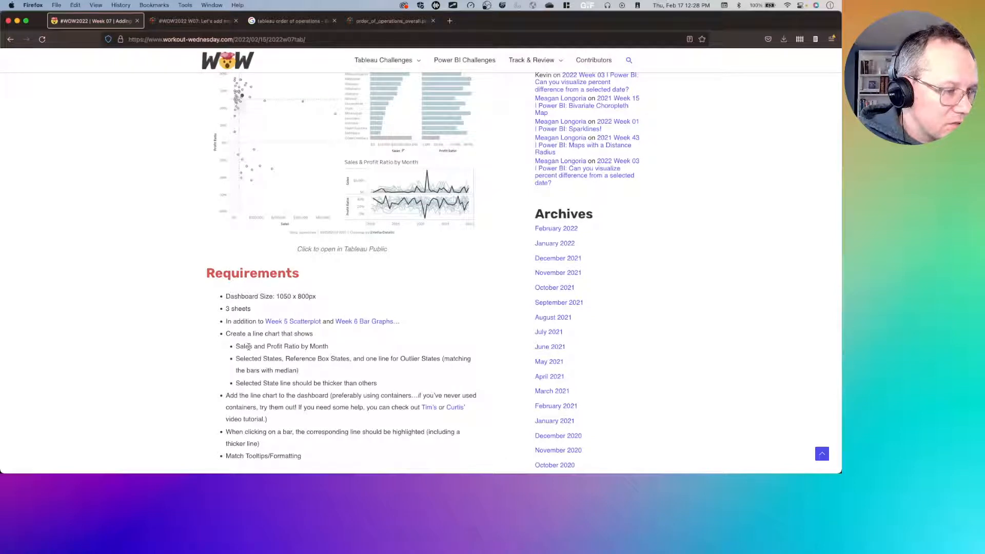
pyautogui.moveTo(266, 359); pyautogui.dragTo(339, 370)
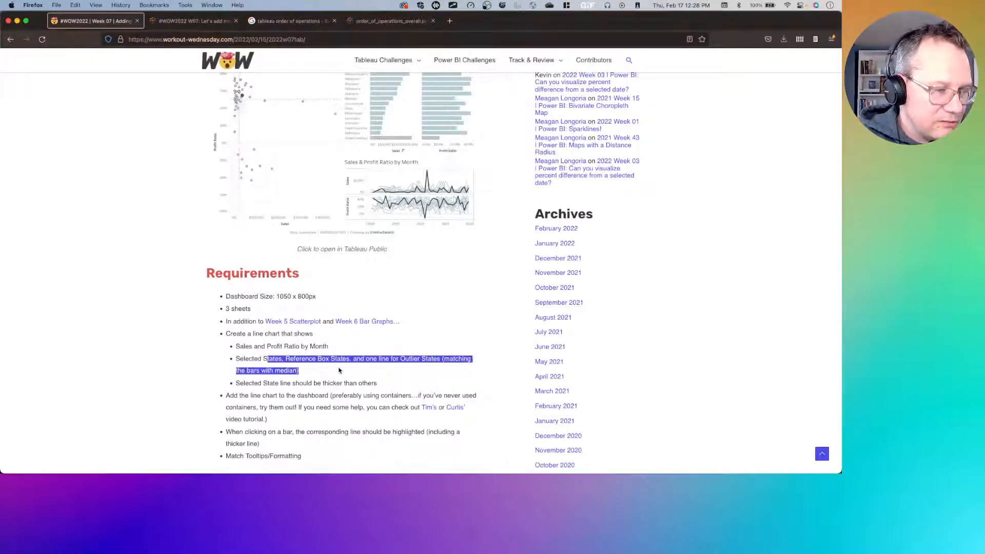
pyautogui.moveTo(253, 383); pyautogui.dragTo(364, 384)
pyautogui.hotkey('ctrl', 'Left')
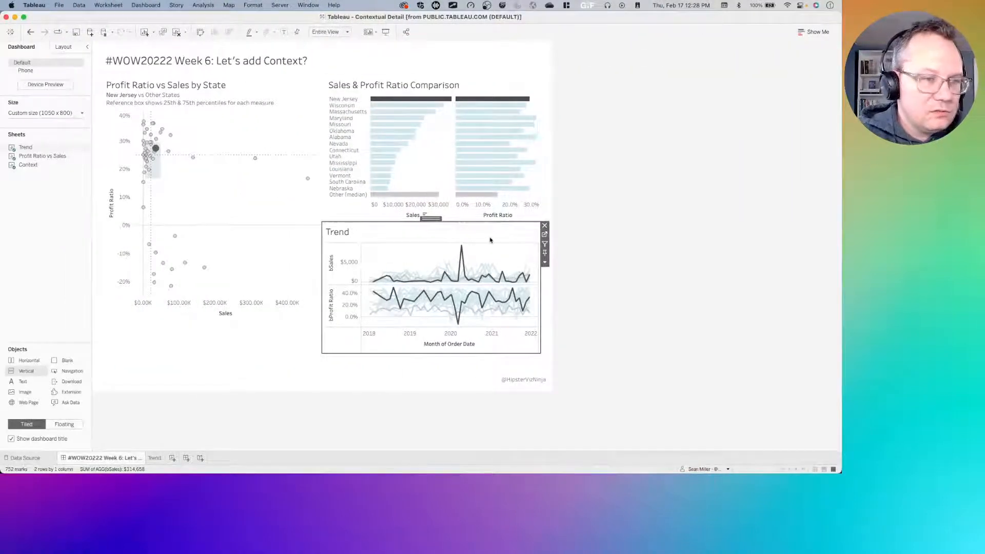
# Step: On the Trend sheet, size the lines of both monthly charts by the selected State field
pyautogui.click(545, 235)
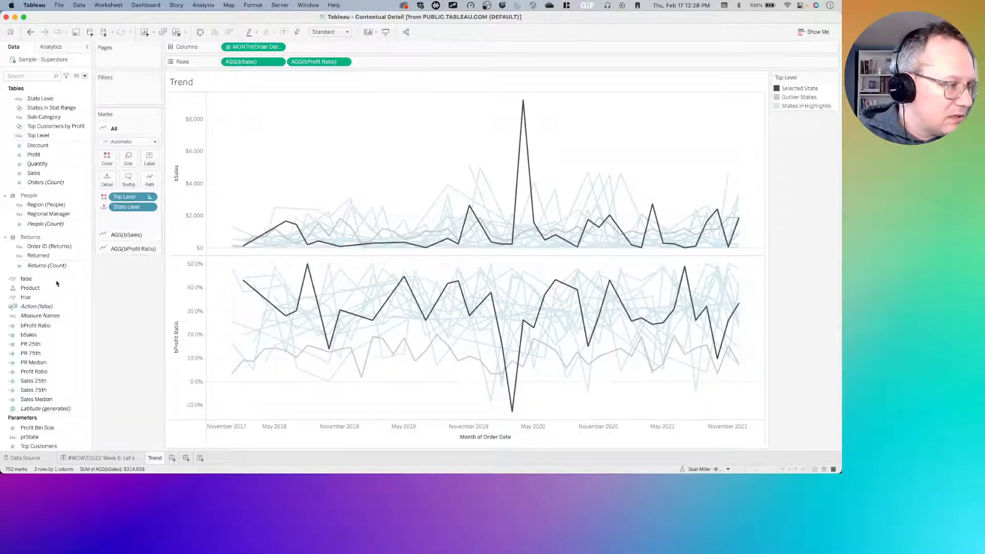
pyautogui.scroll(5, 66, 226)
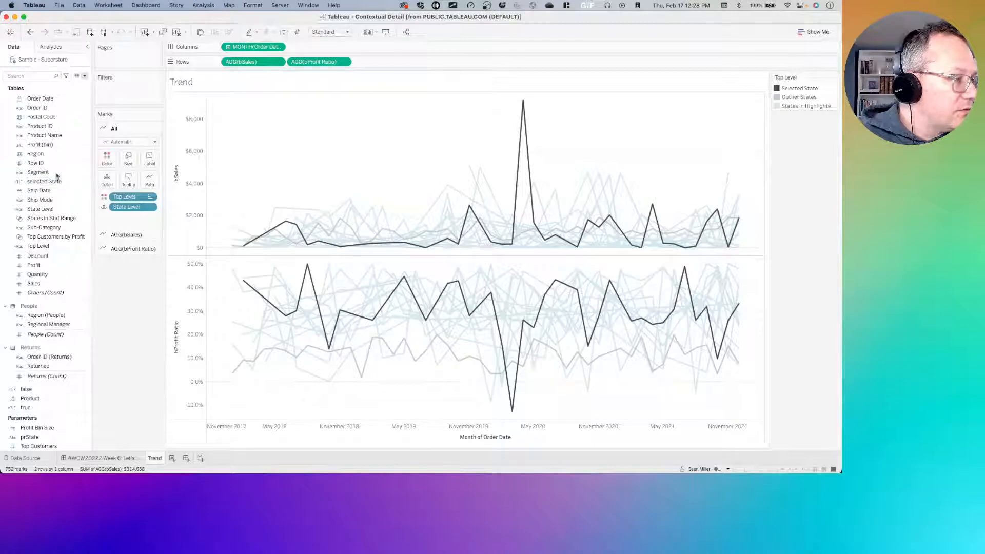
pyautogui.click(50, 182)
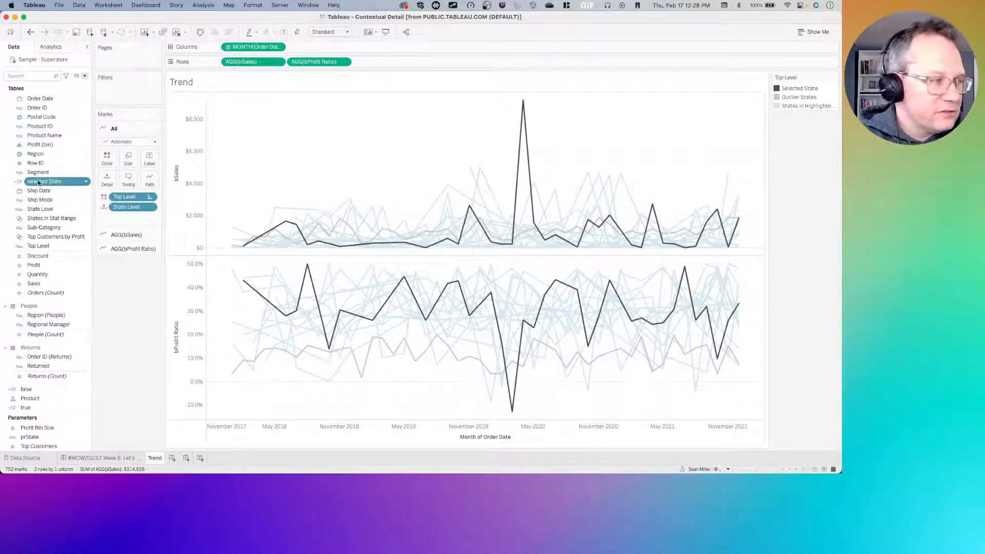
pyautogui.moveTo(50, 183); pyautogui.dragTo(128, 158)
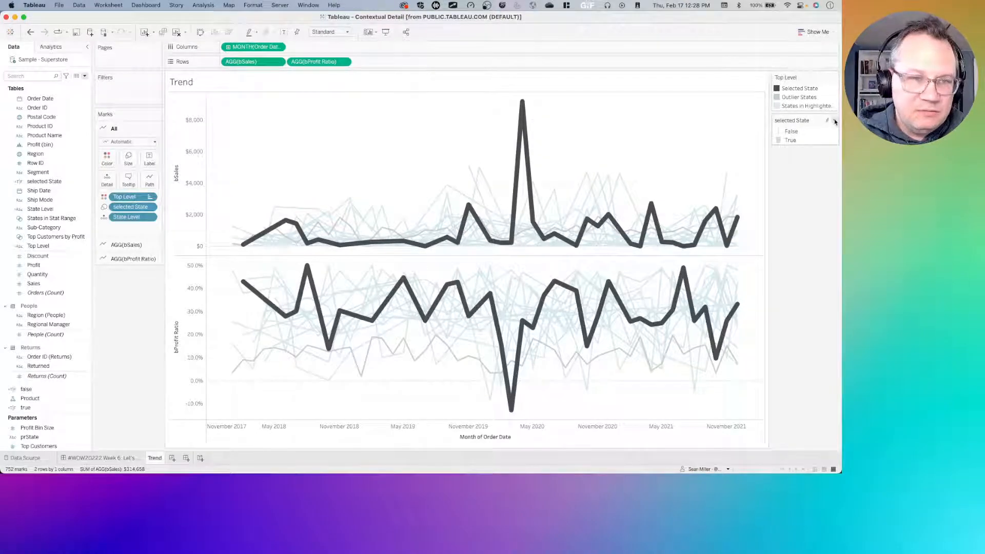
# Step: Try a narrower mark size range for the selected State lines, then leave the size settings and undo the change
pyautogui.click(835, 122)
pyautogui.click(809, 130)
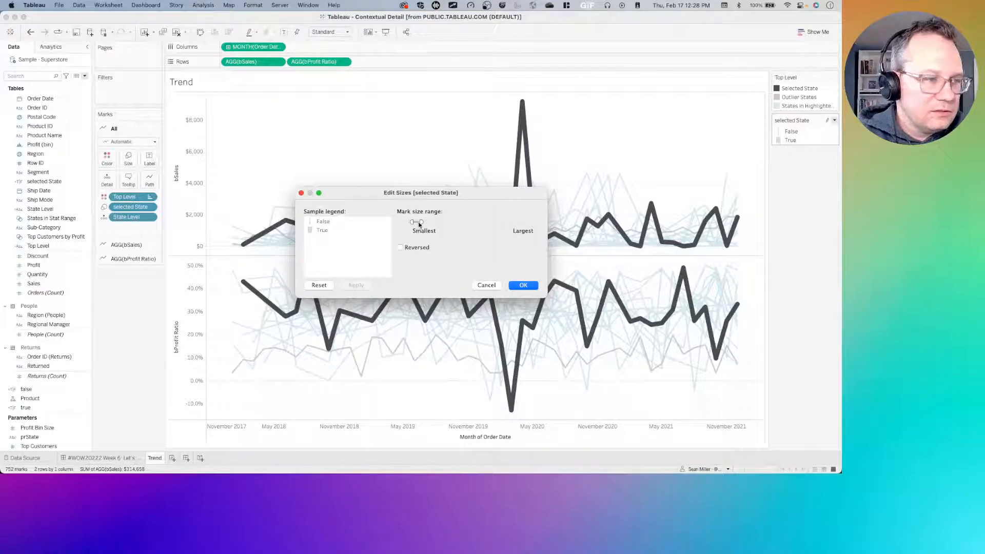
pyautogui.moveTo(421, 222); pyautogui.dragTo(418, 222)
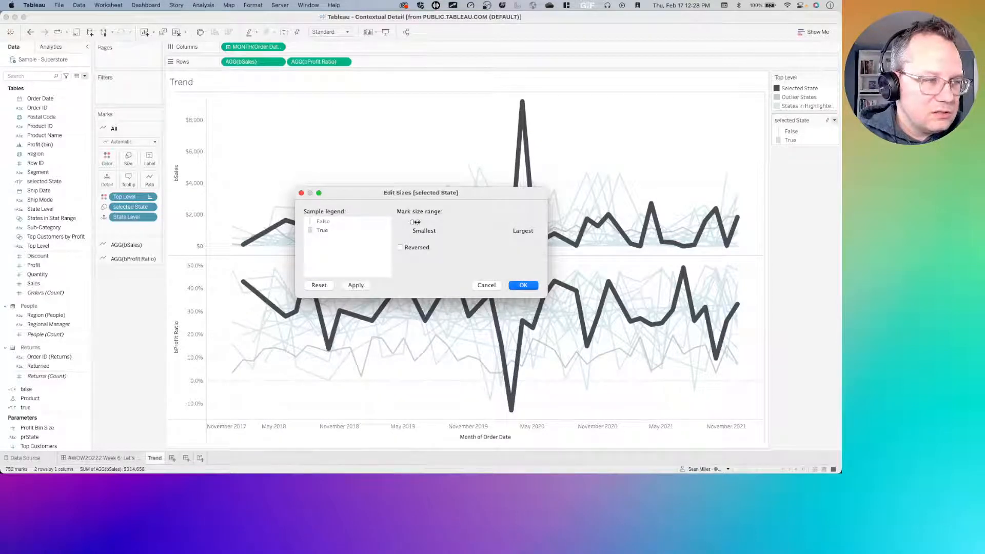
pyautogui.click(360, 286)
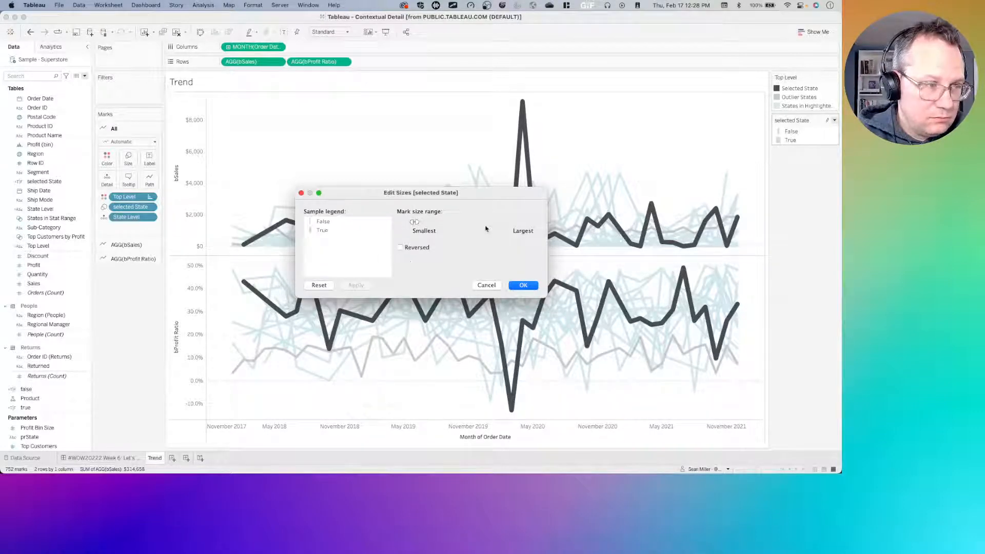
pyautogui.click(494, 286)
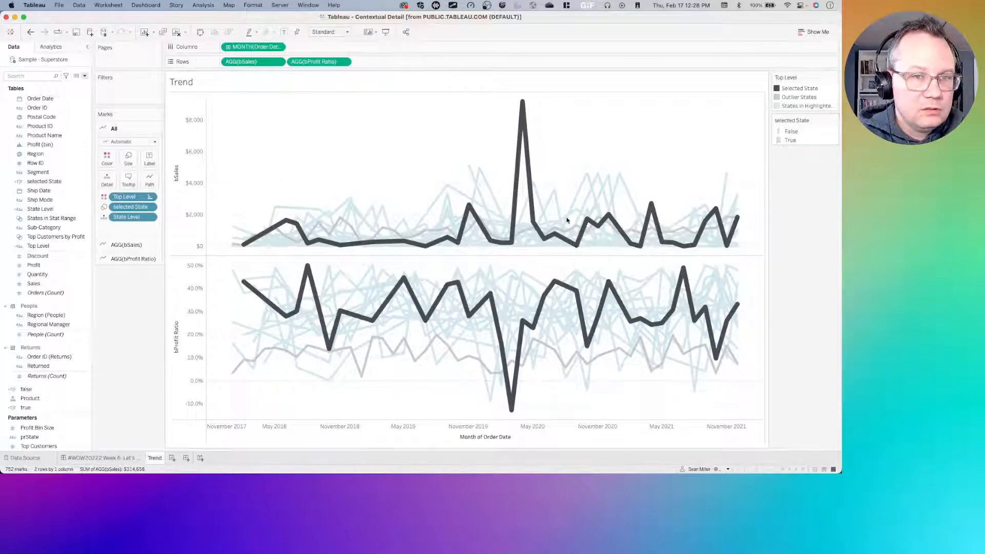
pyautogui.press('super+z')
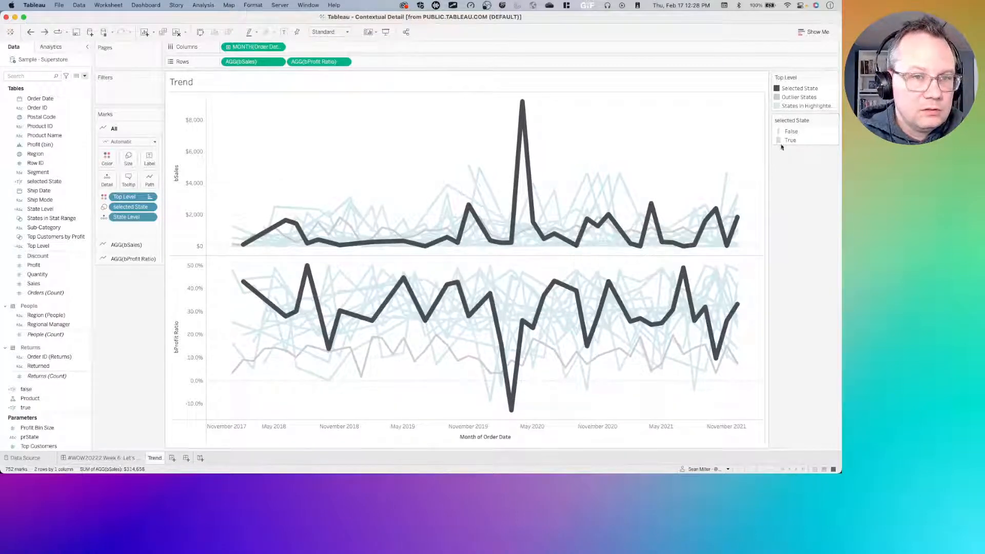
# Step: Edit the selected State sizes, shifting both ends of the mark size range toward Smallest to thin the other states' lines, and apply them
pyautogui.click(835, 121)
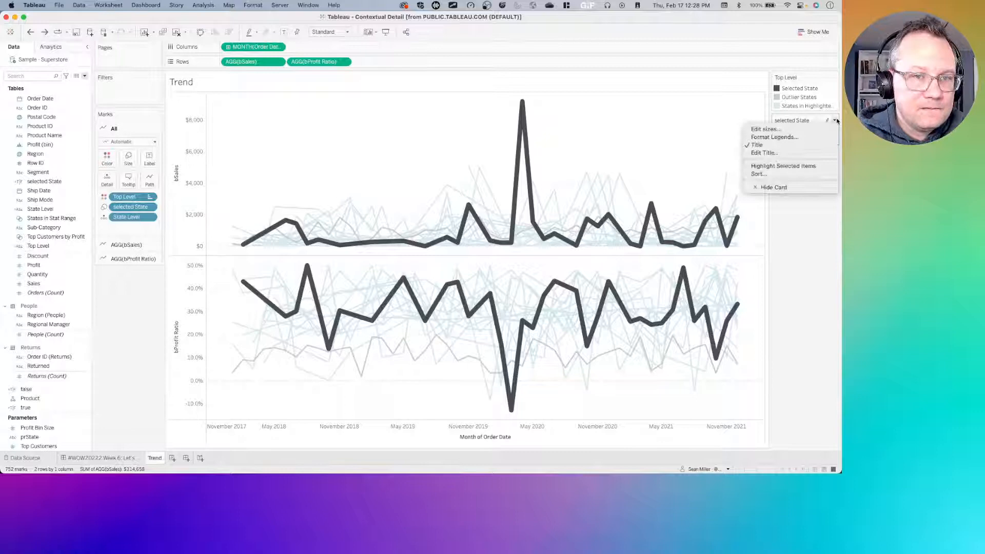
pyautogui.click(813, 130)
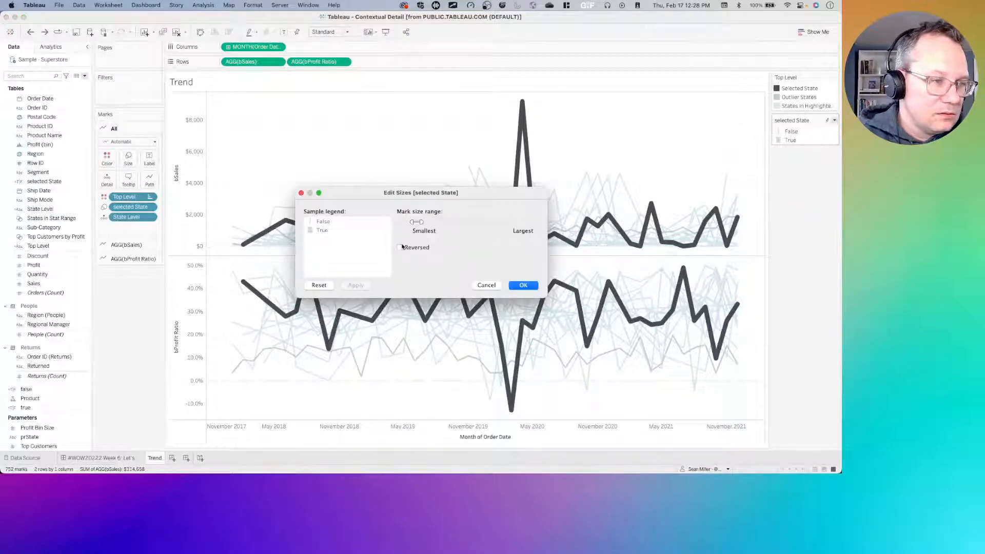
pyautogui.moveTo(412, 222); pyautogui.dragTo(412, 222)
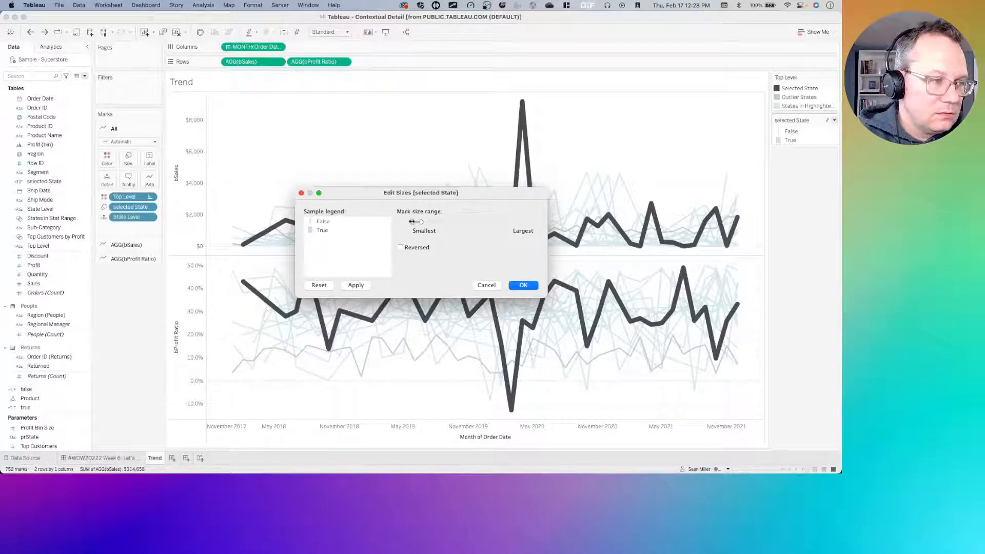
pyautogui.click(354, 285)
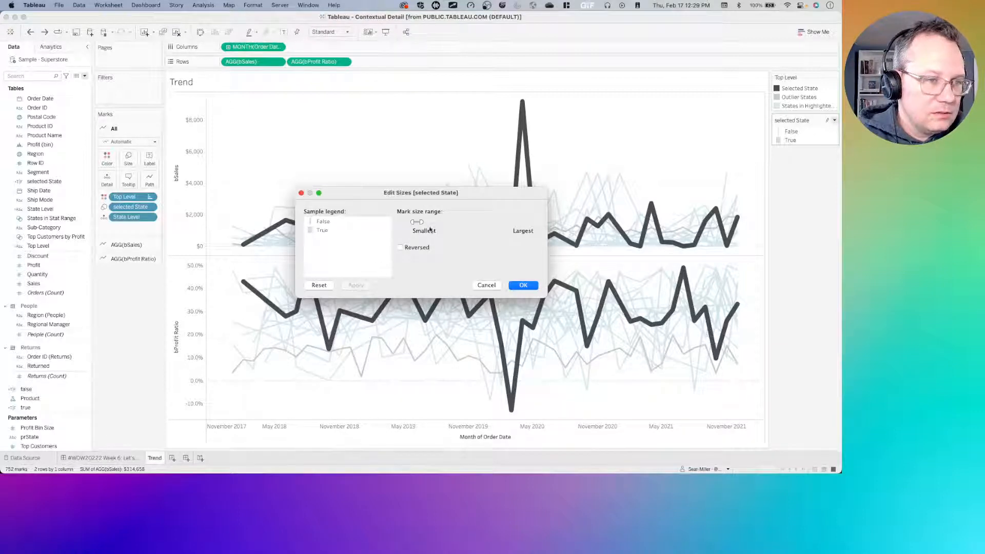
pyautogui.moveTo(421, 222); pyautogui.dragTo(419, 222)
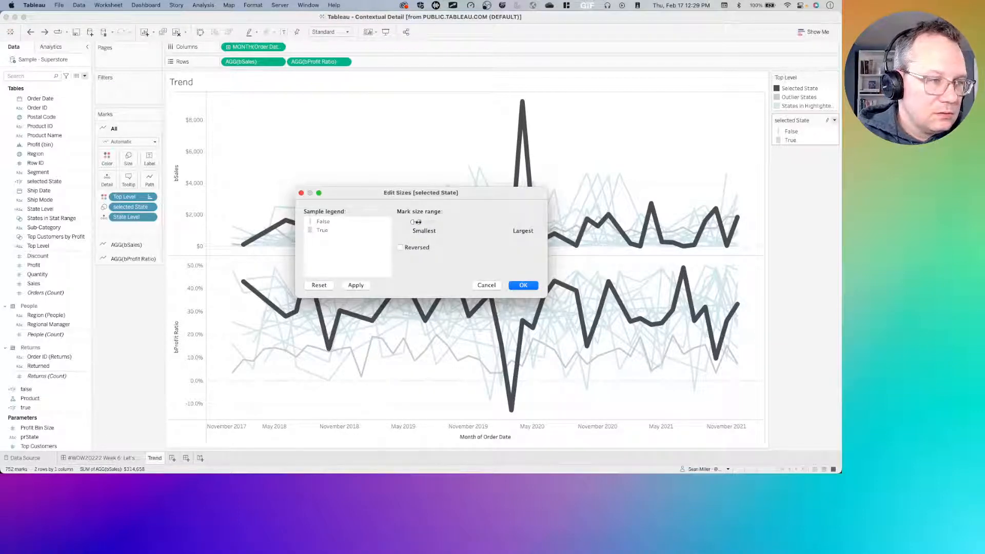
pyautogui.click(354, 285)
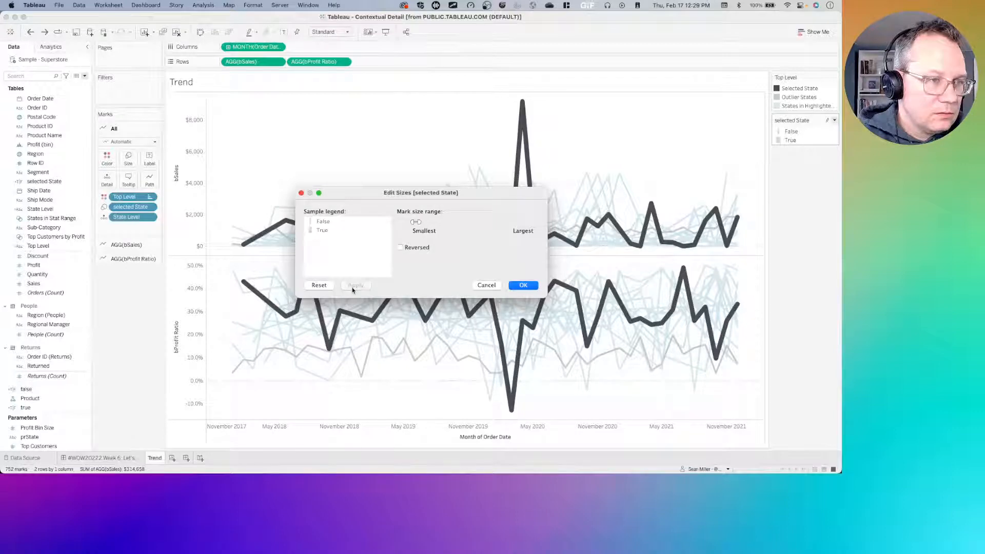
pyautogui.moveTo(416, 223); pyautogui.dragTo(397, 235)
pyautogui.click(356, 285)
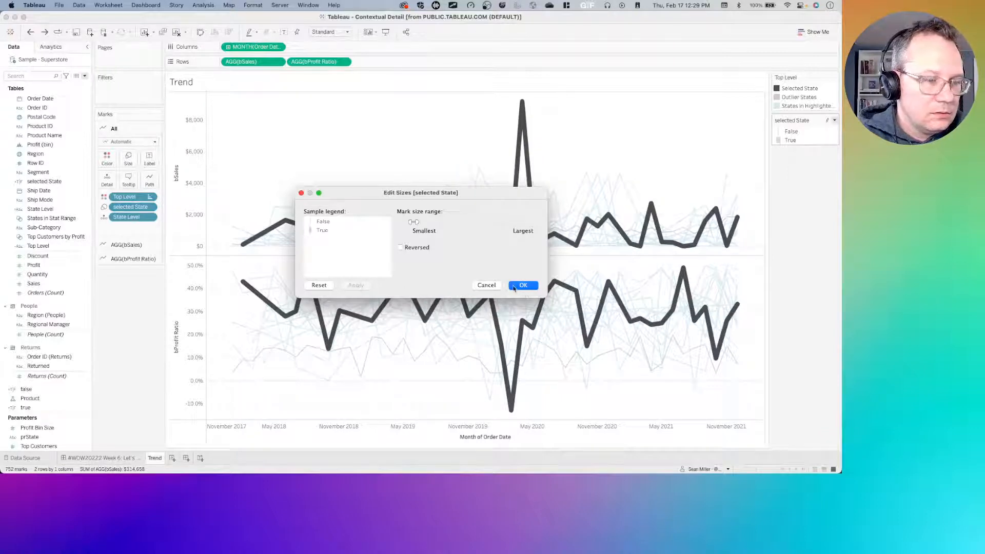
# Step: Try the Reversed option on the selected State size range, then turn it off again and apply
pyautogui.click(400, 247)
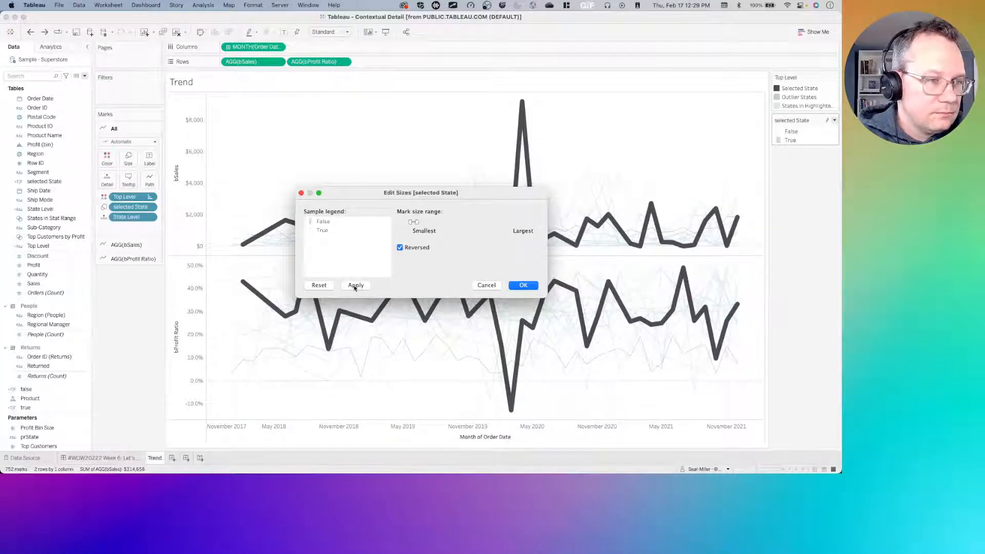
pyautogui.click(355, 286)
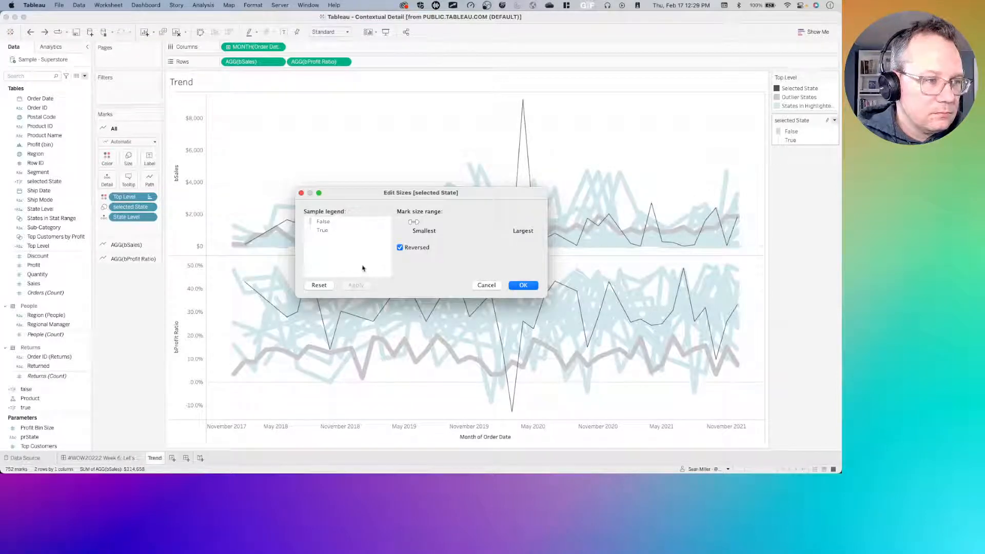
pyautogui.click(400, 247)
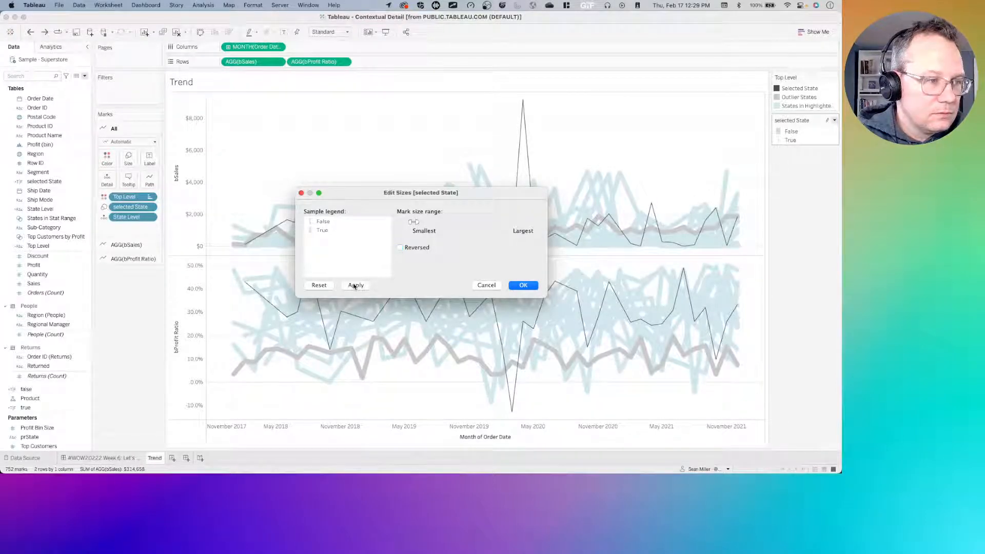
pyautogui.click(355, 286)
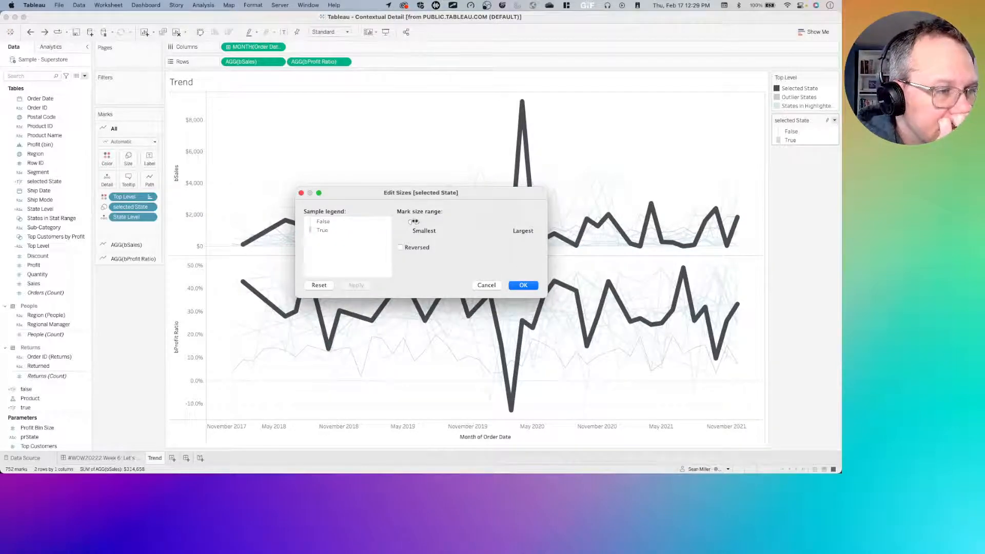
# Step: Narrow the selected State mark size range further toward Smallest and accept the size settings
pyautogui.moveTo(414, 221); pyautogui.dragTo(413, 221)
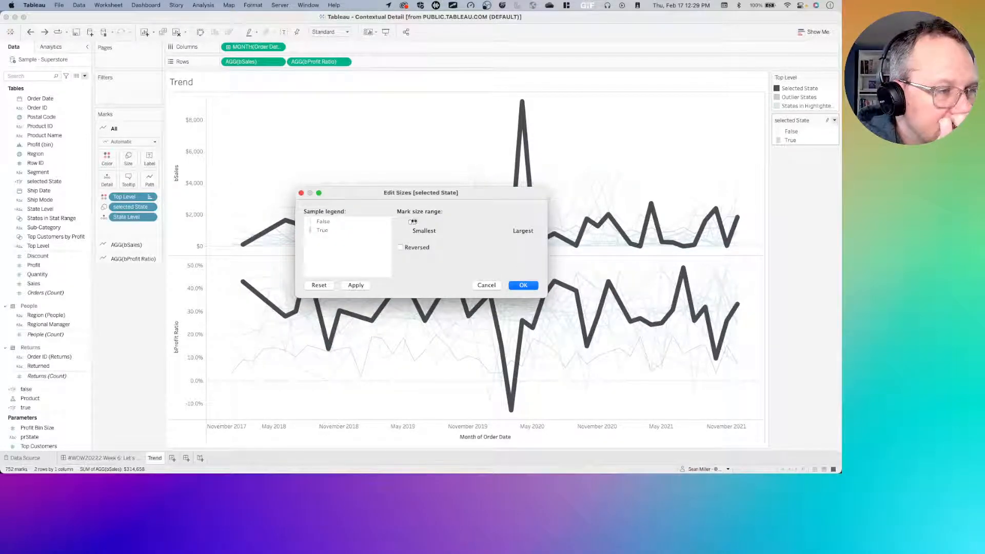
pyautogui.click(356, 286)
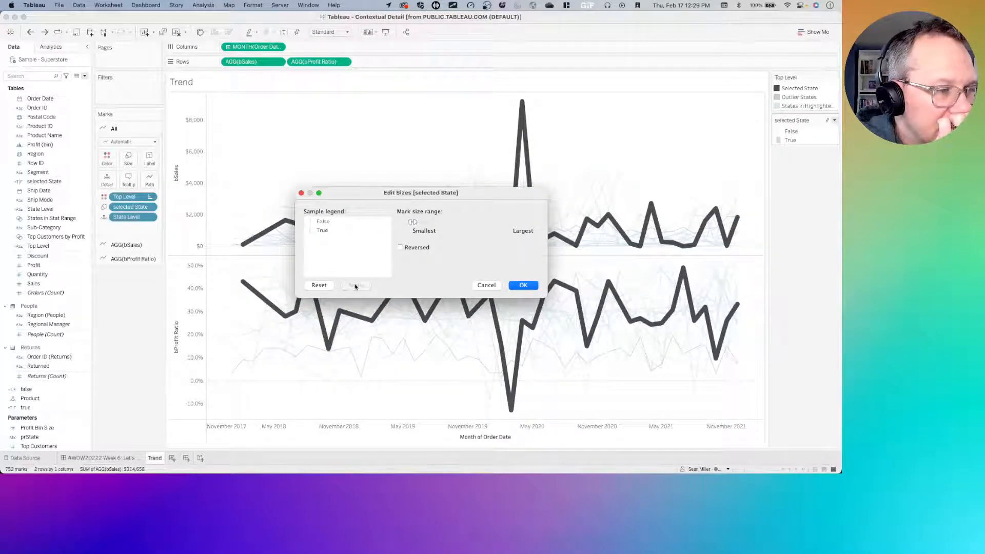
pyautogui.click(523, 286)
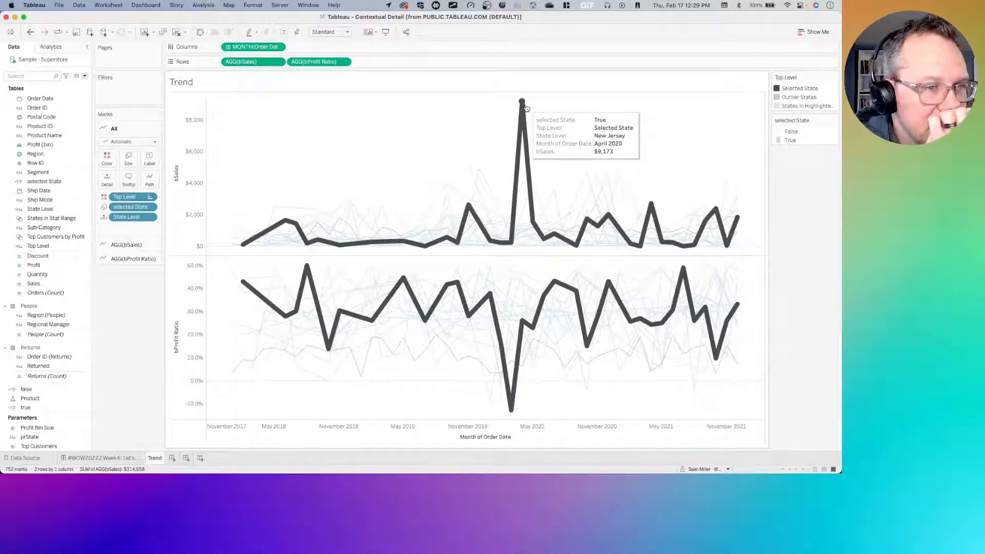
# Step: Reduce the overall line size on the AGG(bSales) marks
pyautogui.click(127, 246)
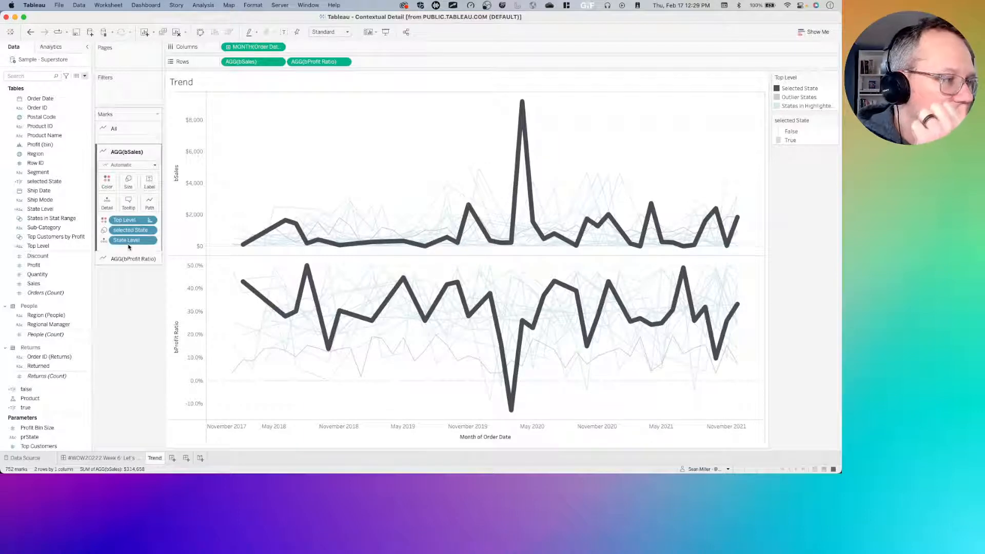
pyautogui.click(132, 177)
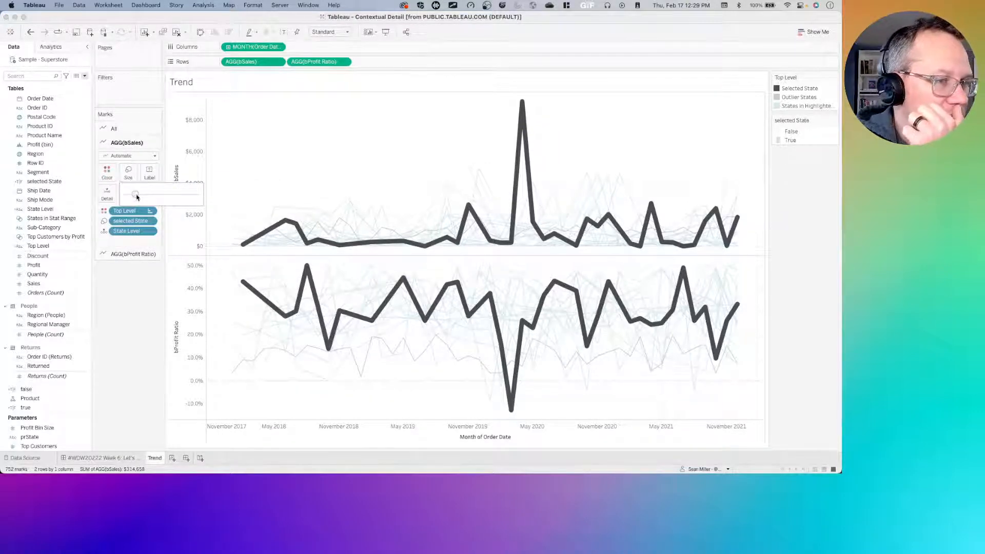
pyautogui.moveTo(137, 196); pyautogui.dragTo(132, 197)
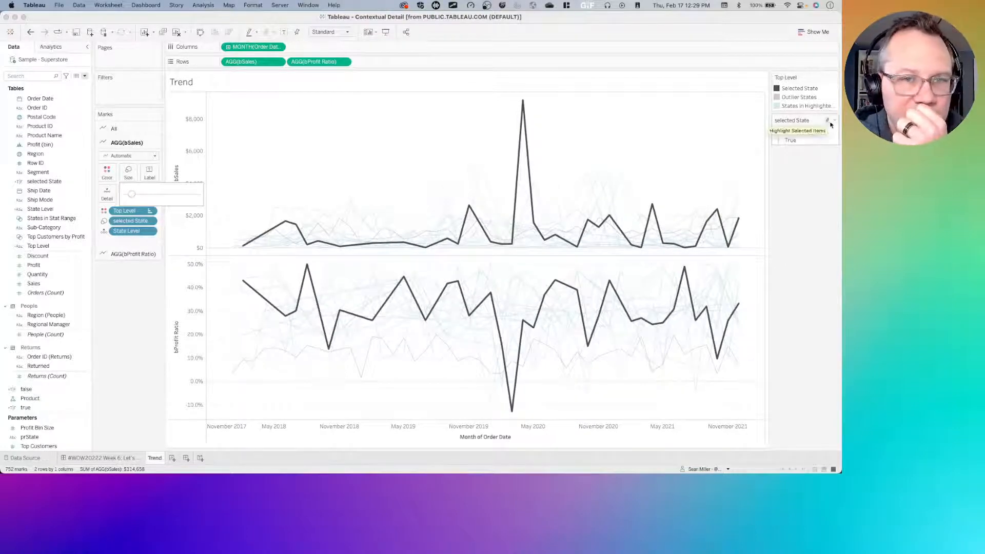
# Step: Readjust the selected State mark size range near Smallest for a moderately thick selected line with thin lines for the other states, and accept it
pyautogui.click(833, 123)
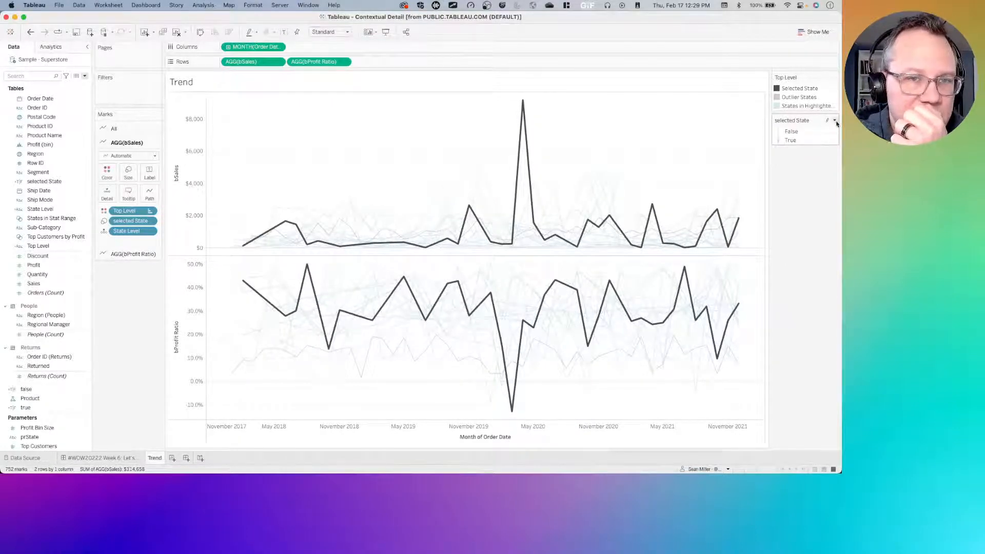
pyautogui.click(836, 122)
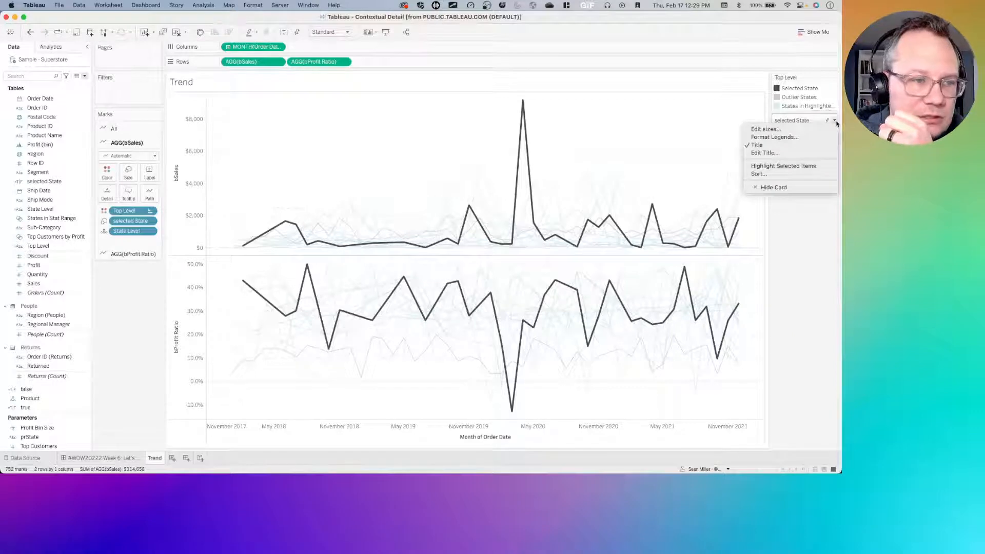
pyautogui.click(787, 131)
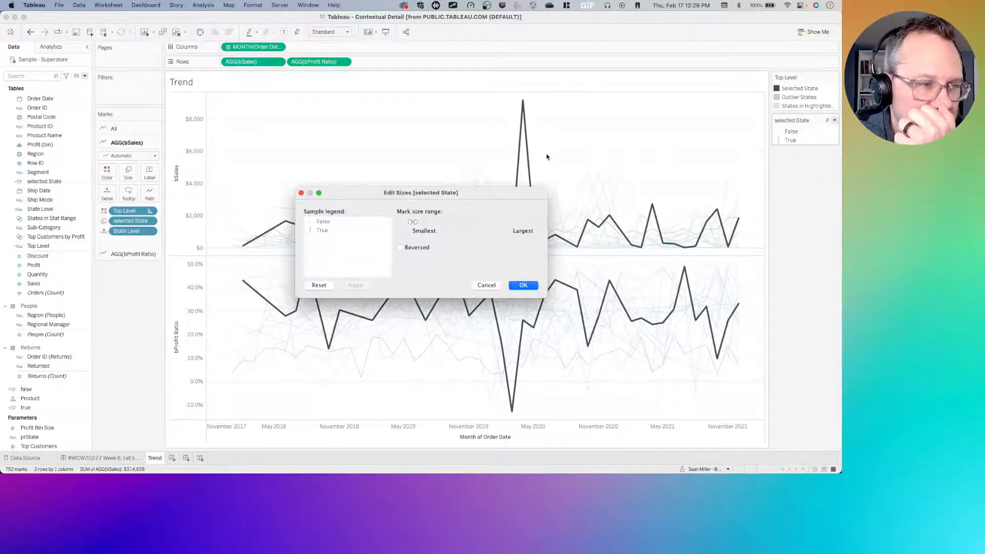
pyautogui.moveTo(414, 222); pyautogui.dragTo(419, 222)
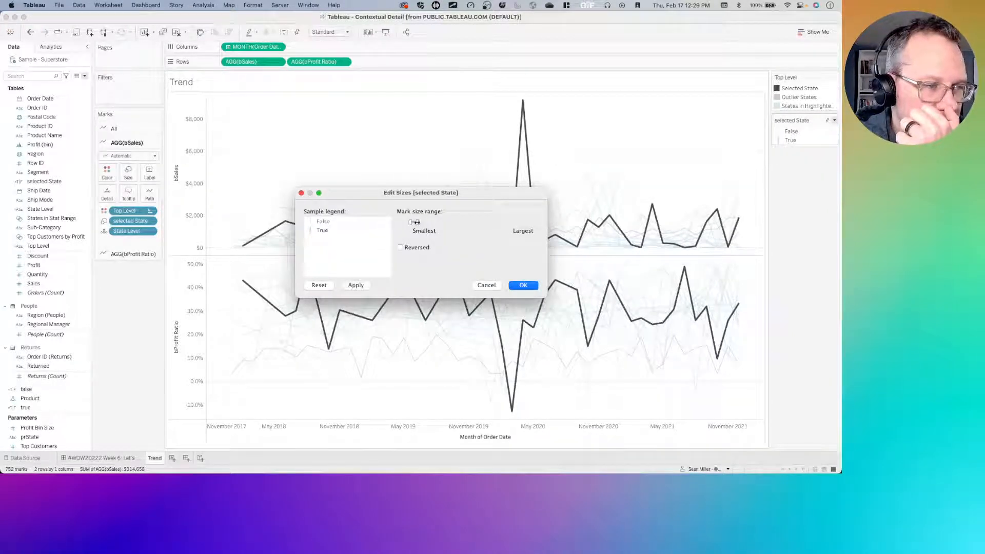
pyautogui.click(356, 286)
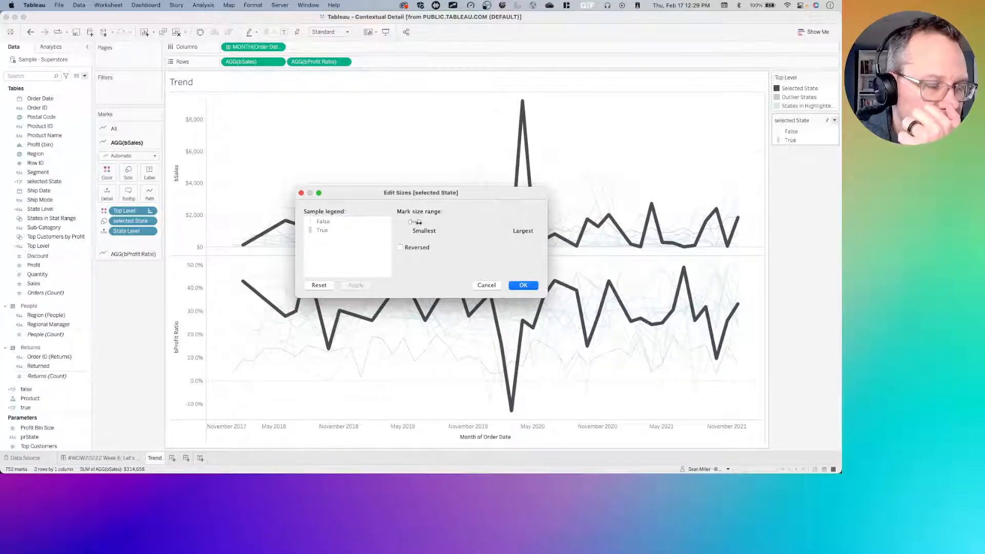
pyautogui.moveTo(410, 222); pyautogui.dragTo(412, 222)
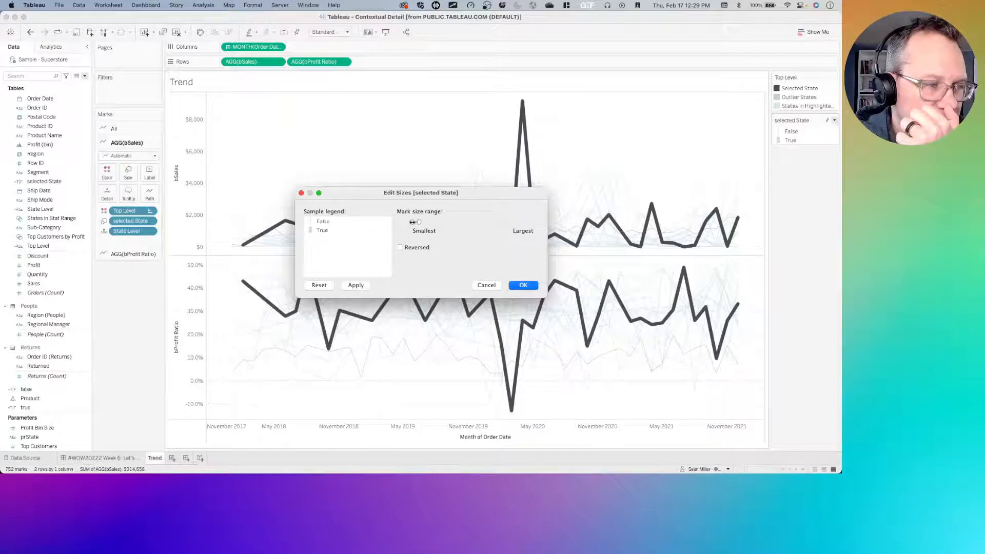
pyautogui.click(355, 285)
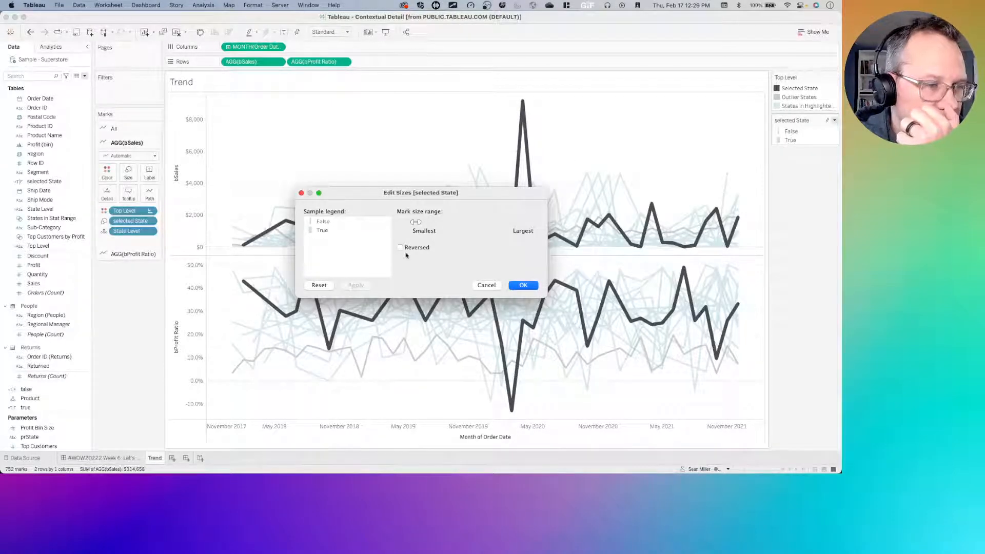
pyautogui.moveTo(416, 222); pyautogui.dragTo(416, 224)
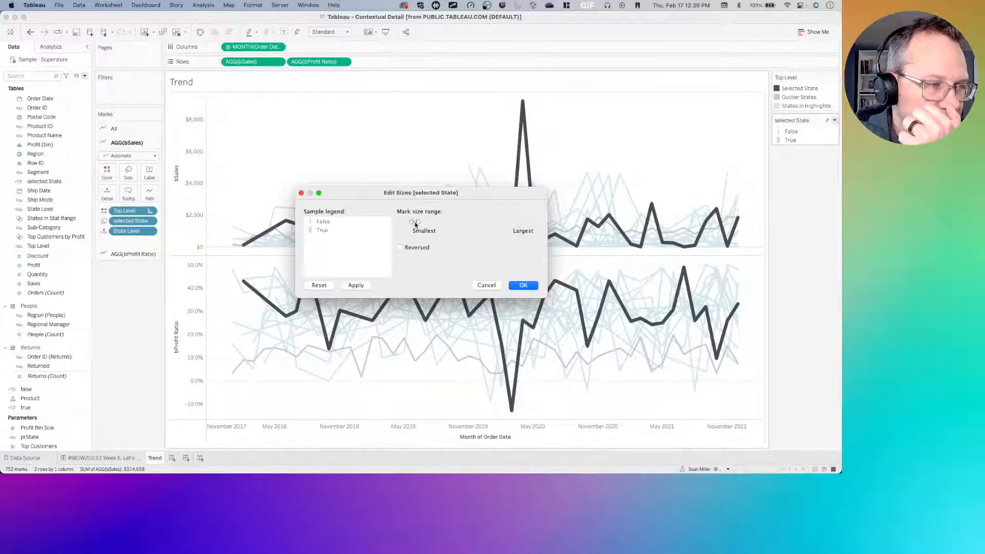
pyautogui.click(353, 286)
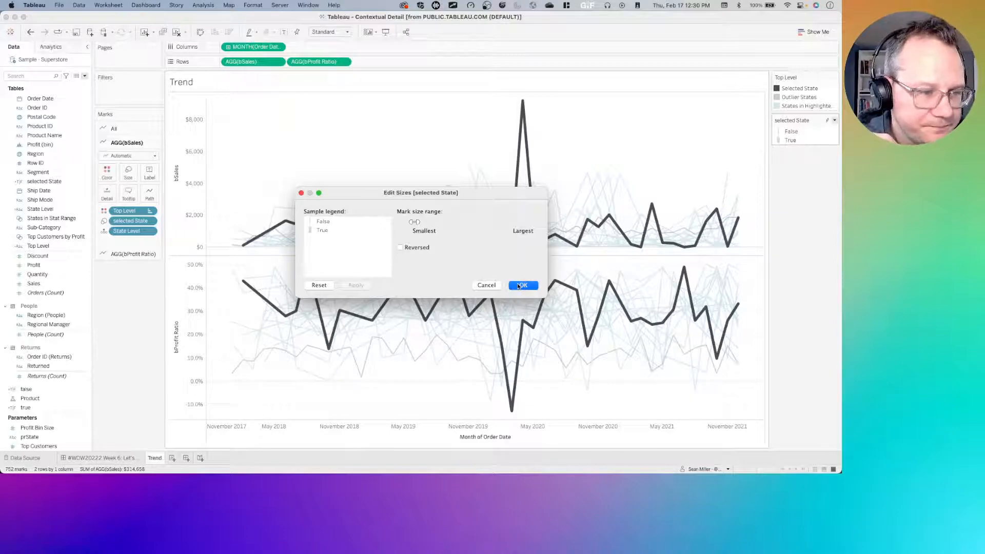
pyautogui.click(521, 285)
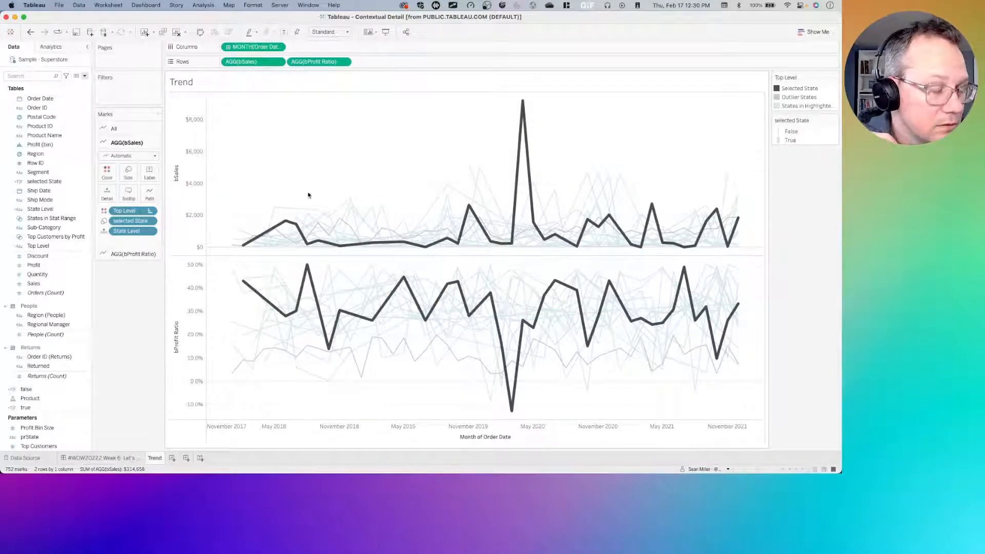
# Step: On the Trend sheet, narrow the selected State mark size range further toward Smallest in two small adjustments, applying each, and accept it
pyautogui.click(127, 461)
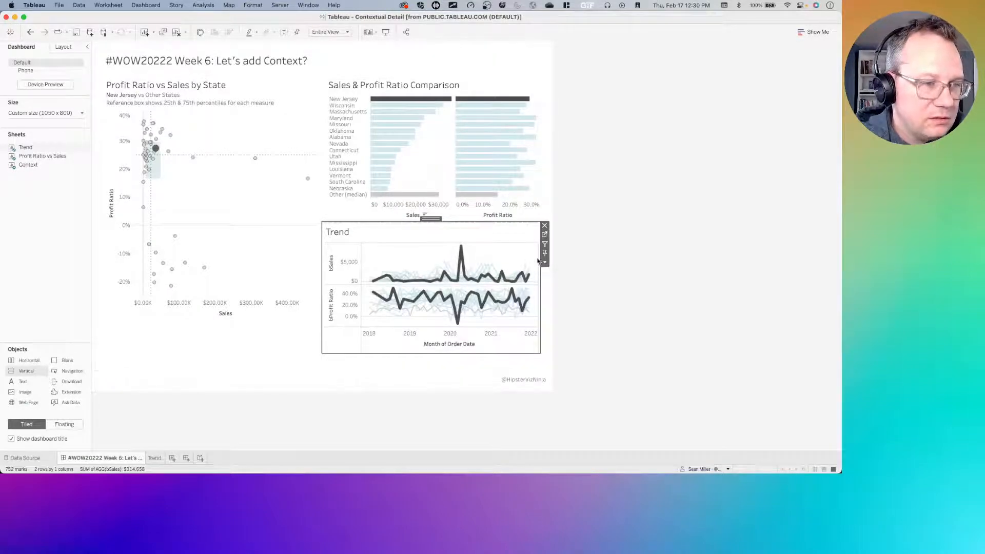
pyautogui.click(545, 234)
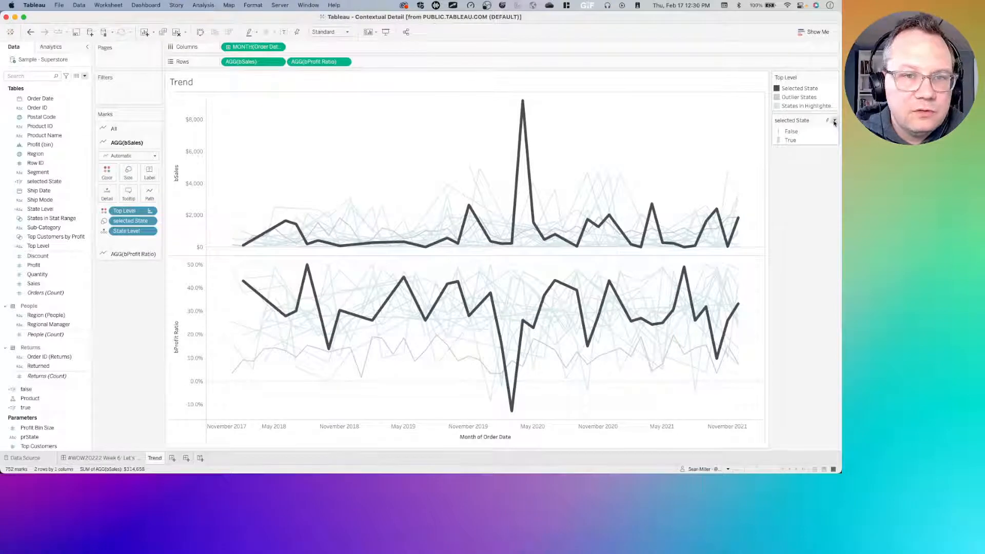
pyautogui.click(835, 121)
pyautogui.click(816, 130)
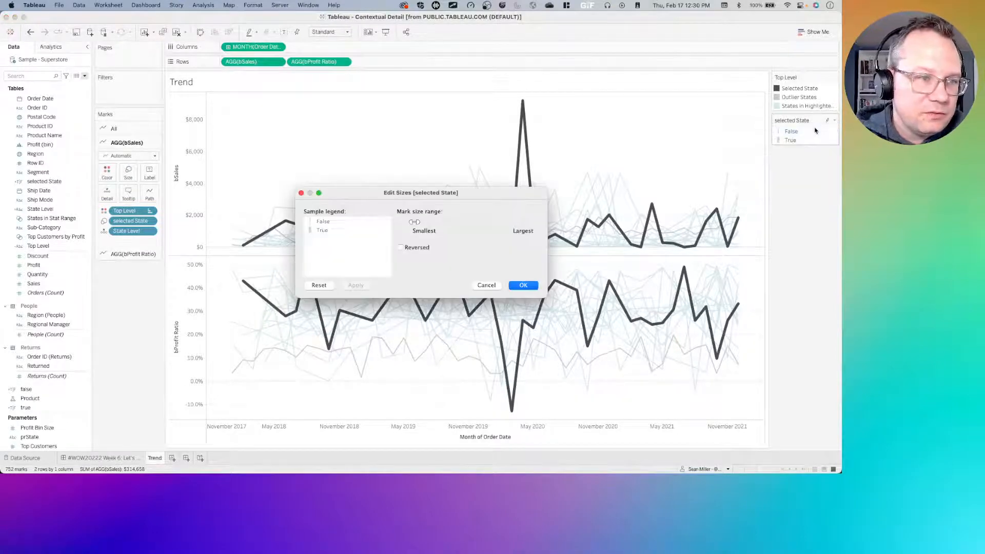
pyautogui.moveTo(415, 224); pyautogui.dragTo(414, 224)
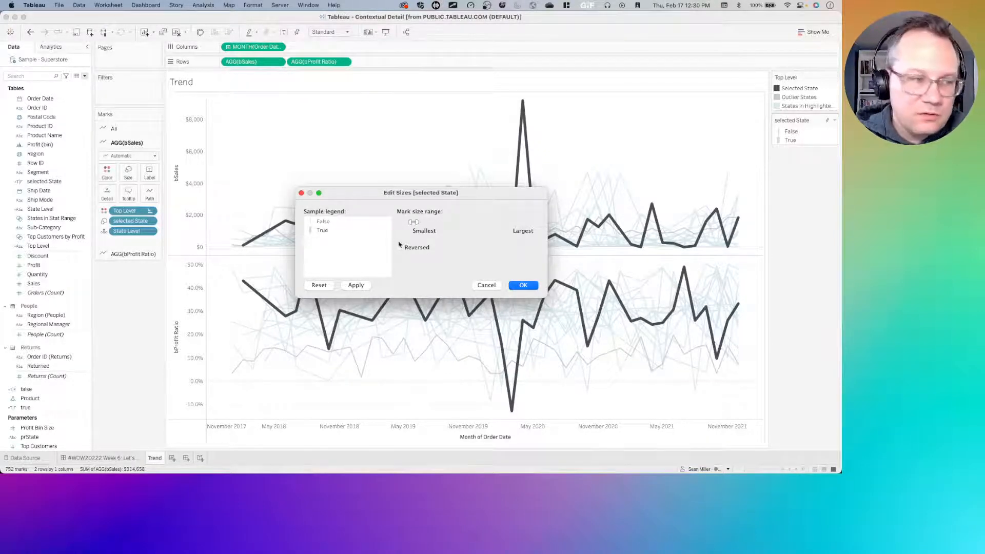
pyautogui.click(355, 285)
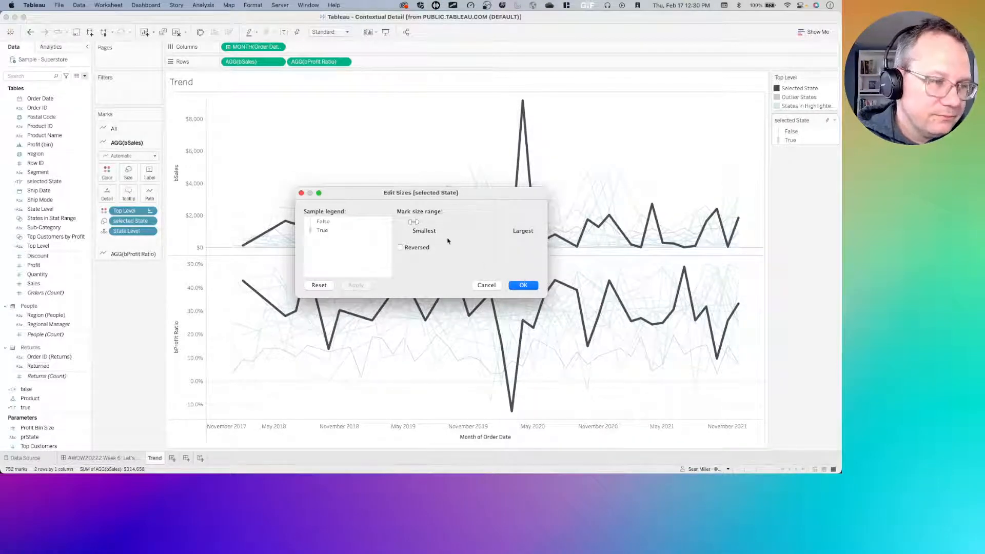
pyautogui.moveTo(416, 222); pyautogui.dragTo(414, 223)
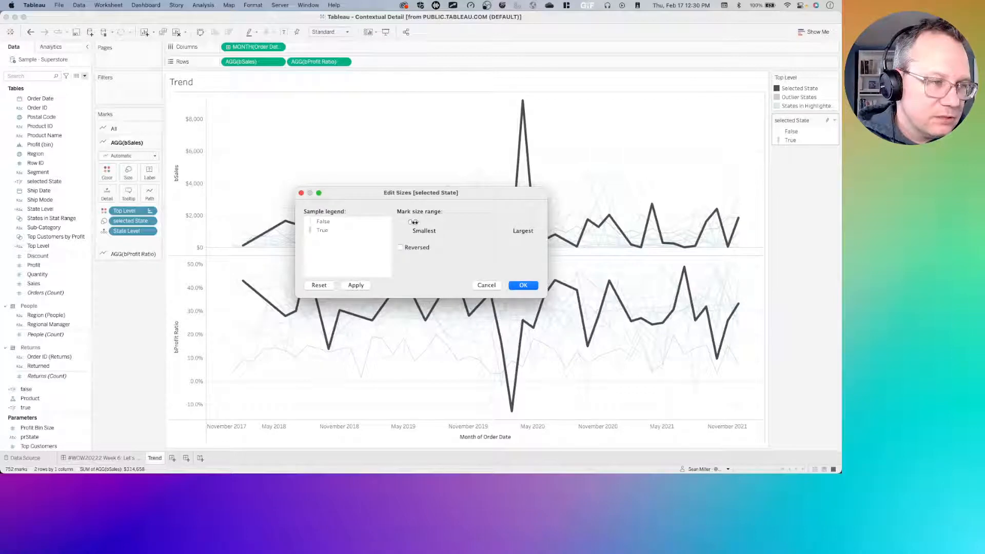
pyautogui.click(363, 288)
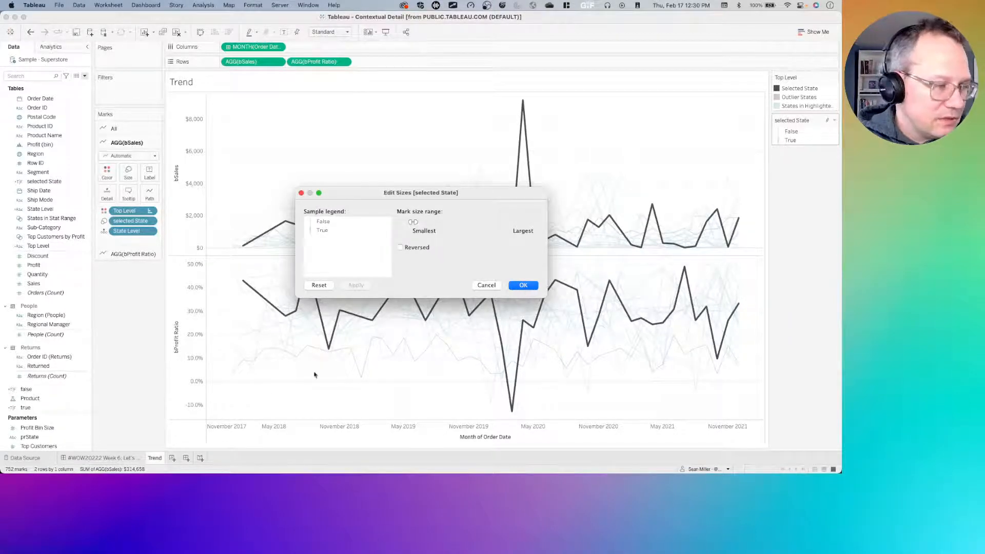
pyautogui.press('Return')
# Step: On the dashboard, select Louisiana, Washington and Massachusetts in the Profit Ratio vs Sales scatterplot to check the line thickness in the Trend chart
pyautogui.click(138, 458)
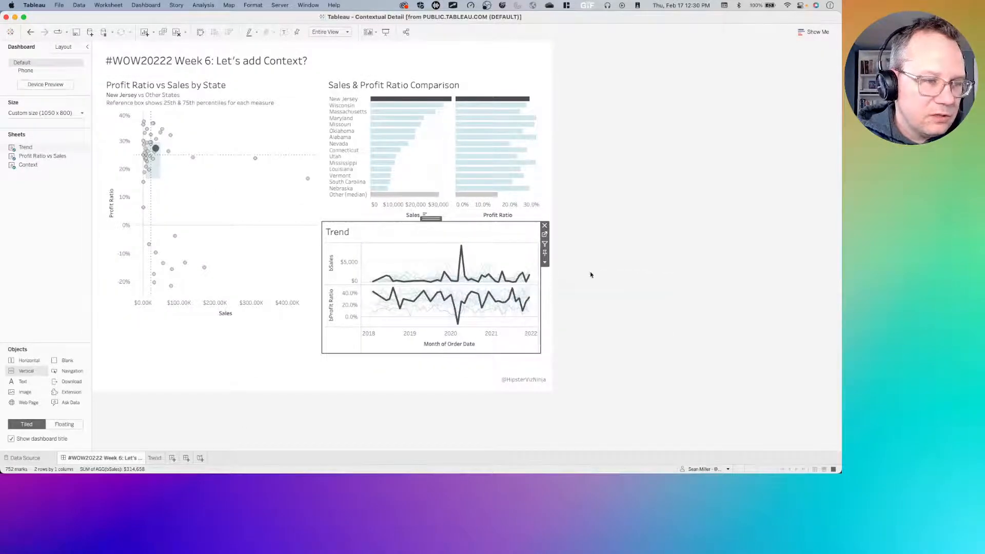
pyautogui.click(653, 279)
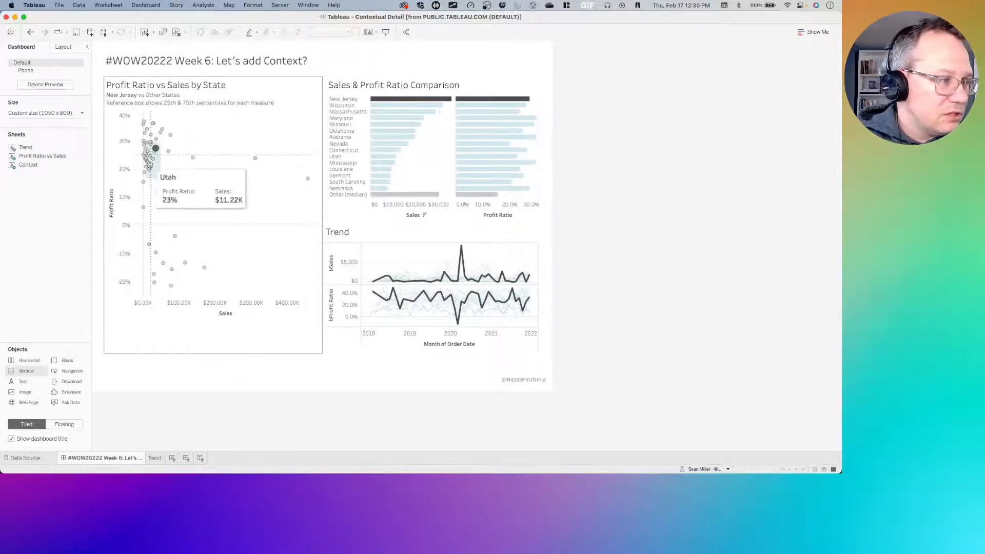
pyautogui.click(146, 160)
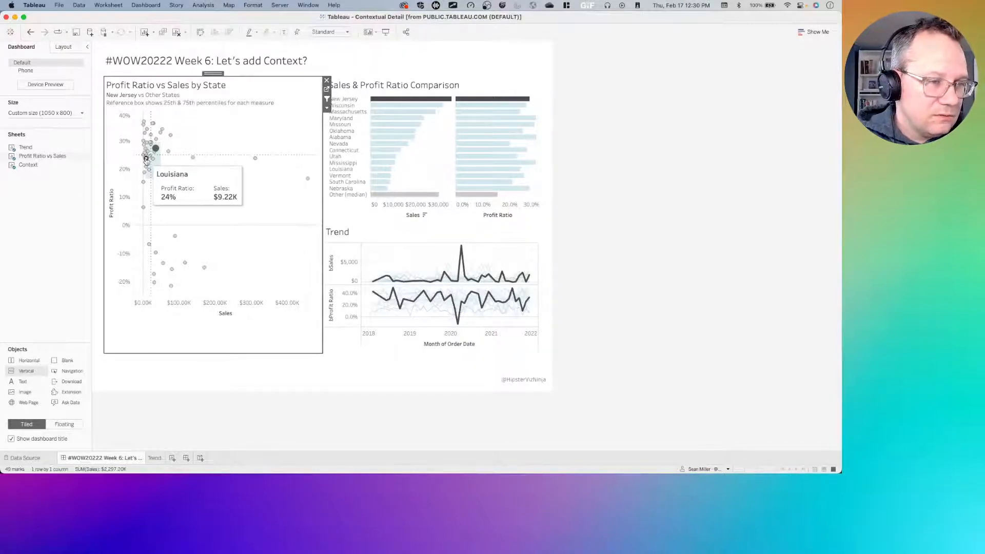
pyautogui.click(145, 158)
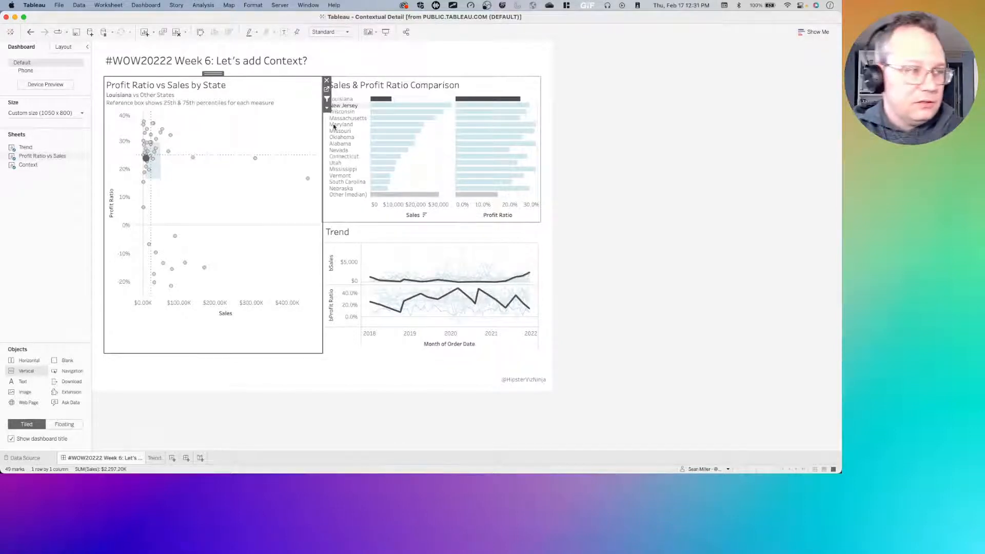
pyautogui.click(194, 160)
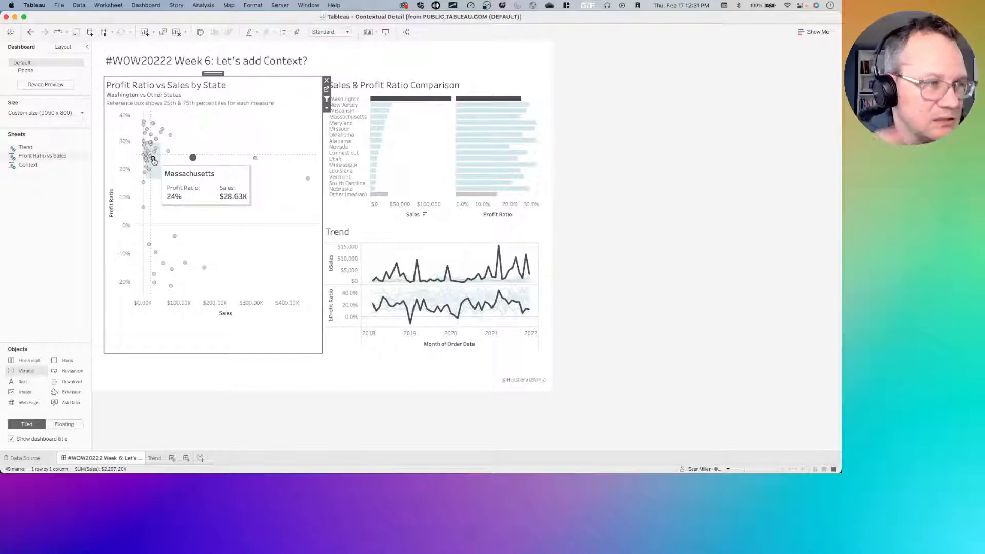
pyautogui.click(153, 161)
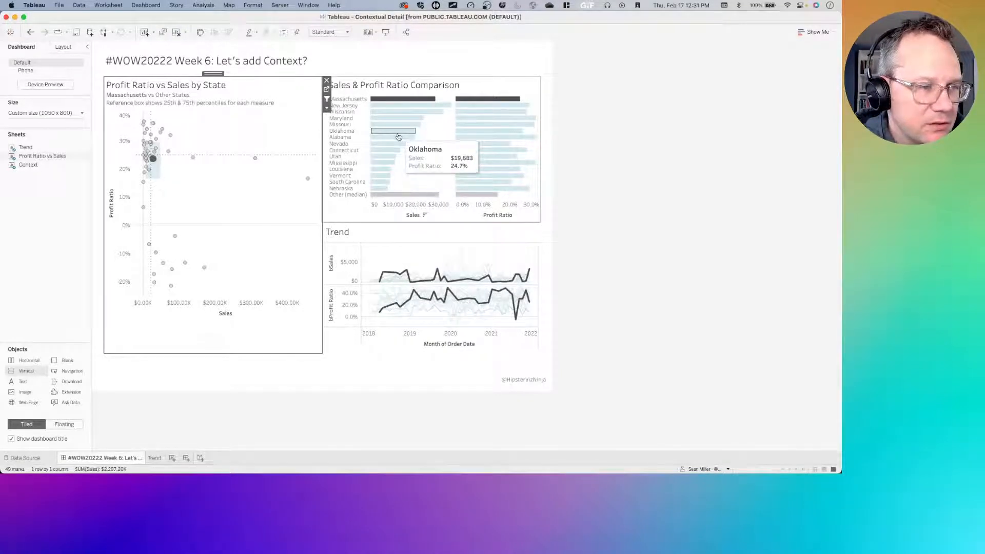
# Step: Switch to the reference dashboard in Firefox and test how selecting the Alabama, Connecticut, Utah, Missouri and Oklahoma bars affects the monthly lines
pyautogui.hotkey('ctrl', 'Right')
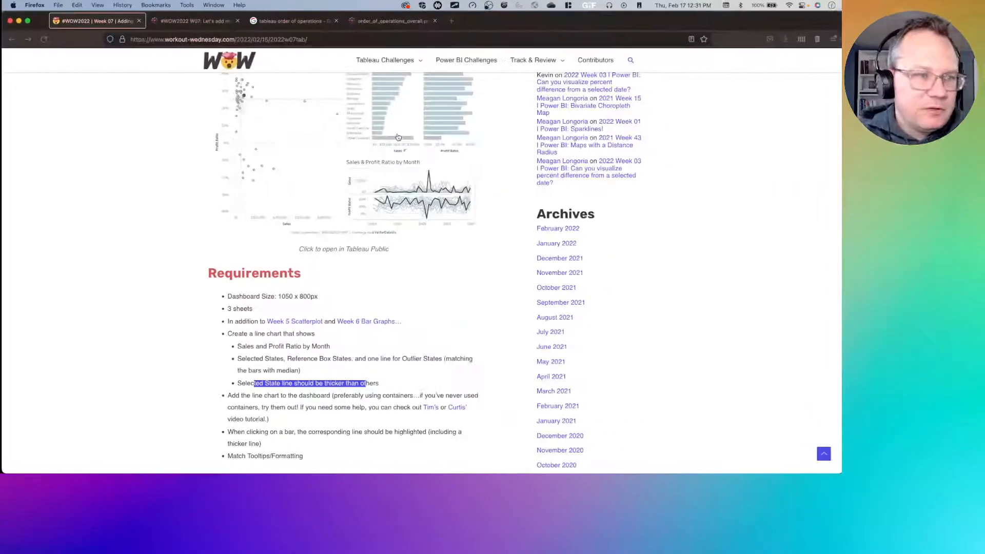
pyautogui.click(394, 167)
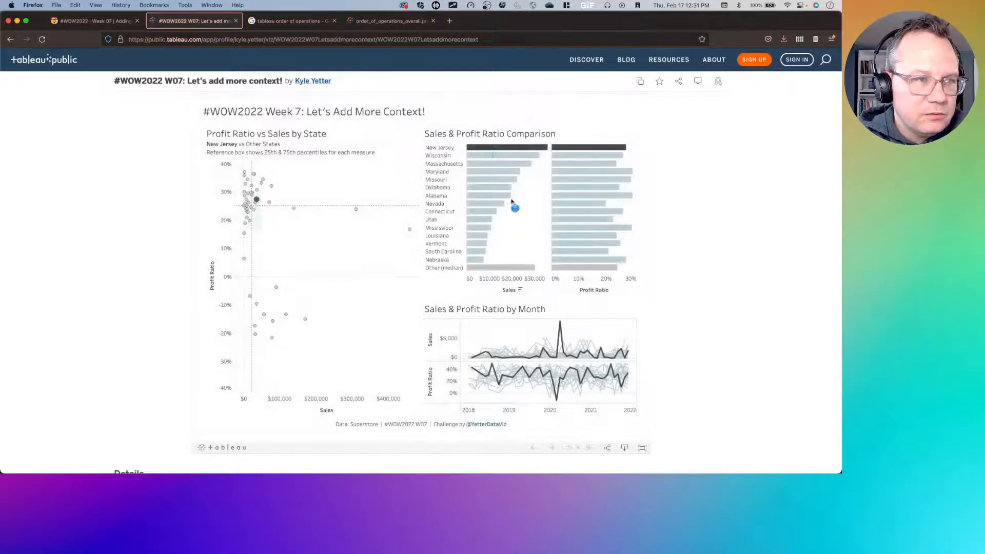
pyautogui.click(495, 196)
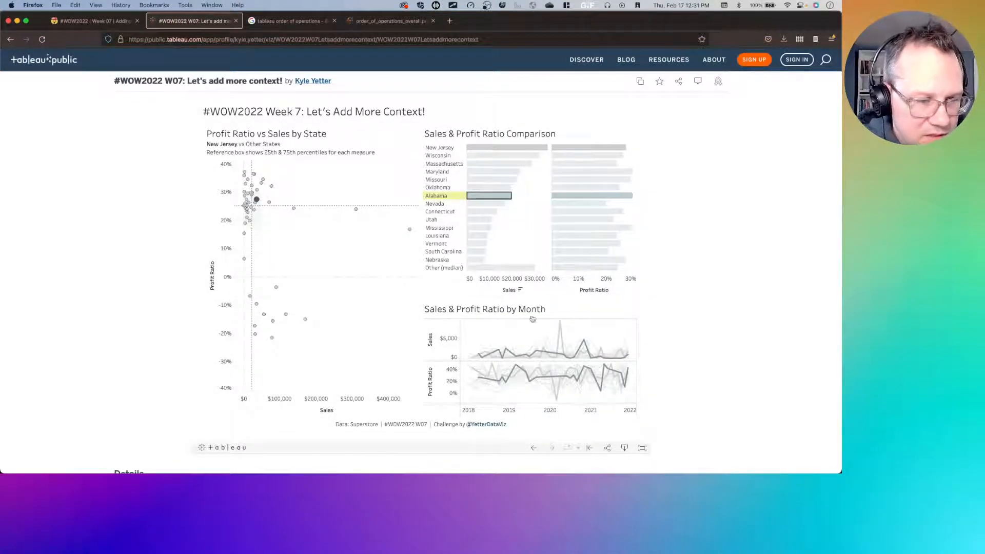
pyautogui.click(482, 213)
pyautogui.click(482, 212)
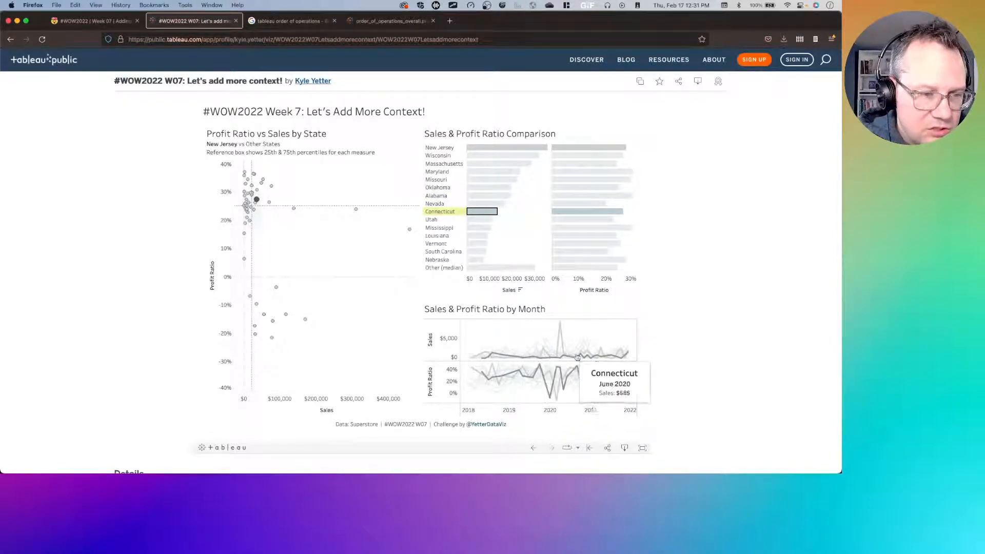
pyautogui.click(478, 220)
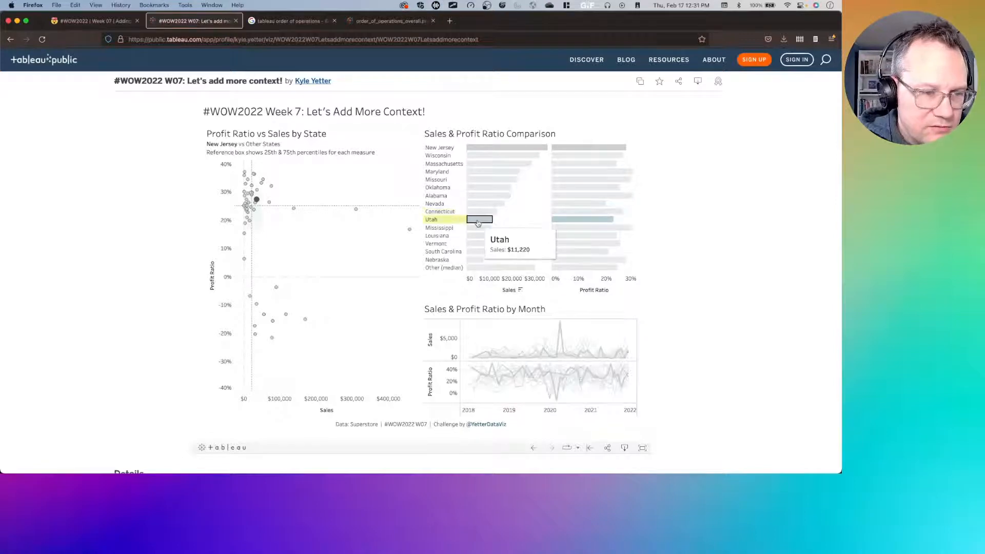
pyautogui.click(484, 180)
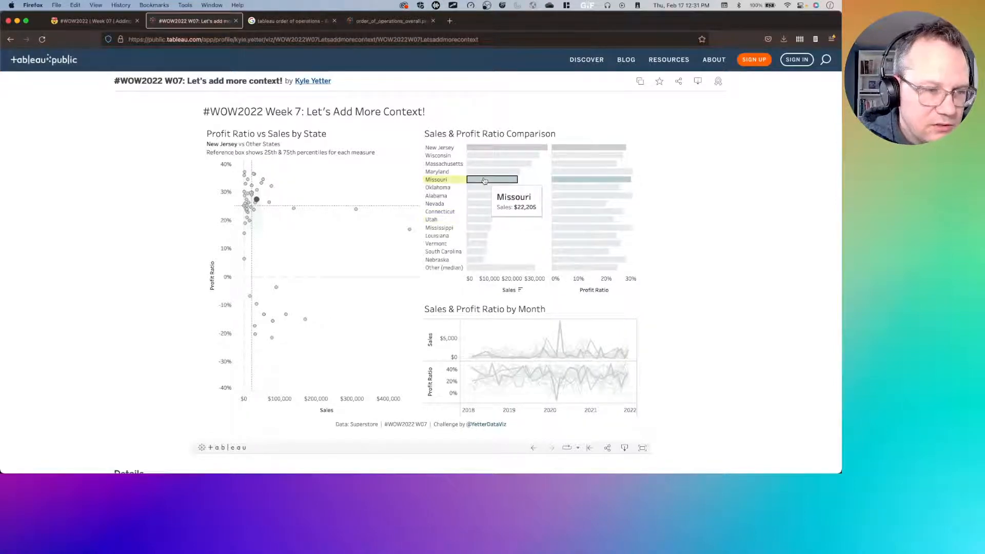
pyautogui.click(484, 180)
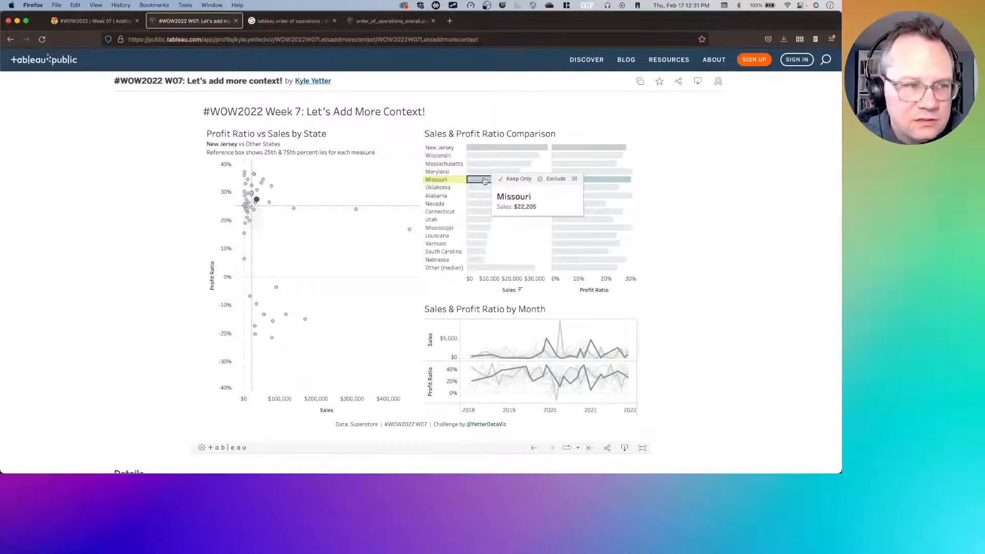
pyautogui.click(484, 180)
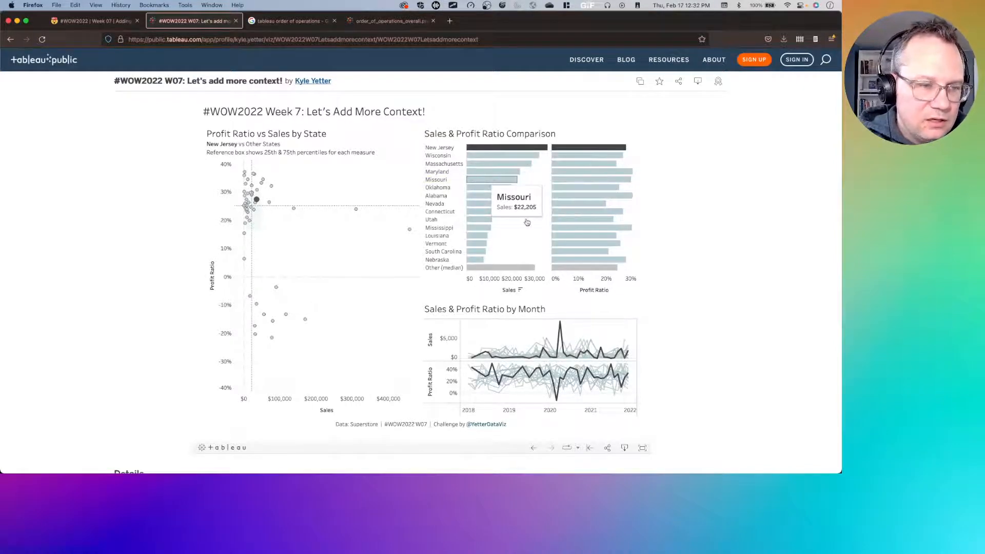
pyautogui.click(477, 187)
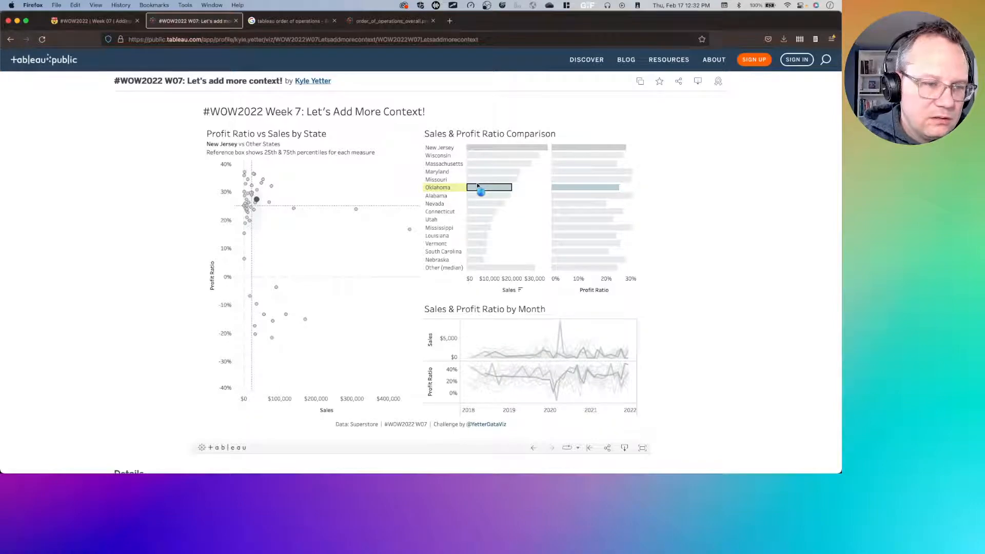
pyautogui.click(478, 187)
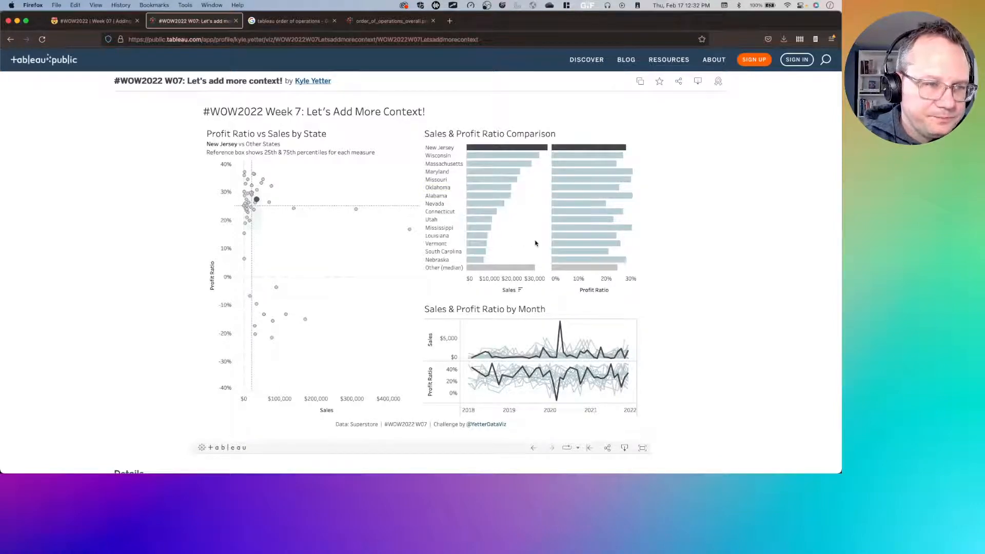
# Step: Switch back to Tableau and, on the Trend sheet, create a set from State Level named Trend Line with Nevada as its member
pyautogui.press('super+Tab')
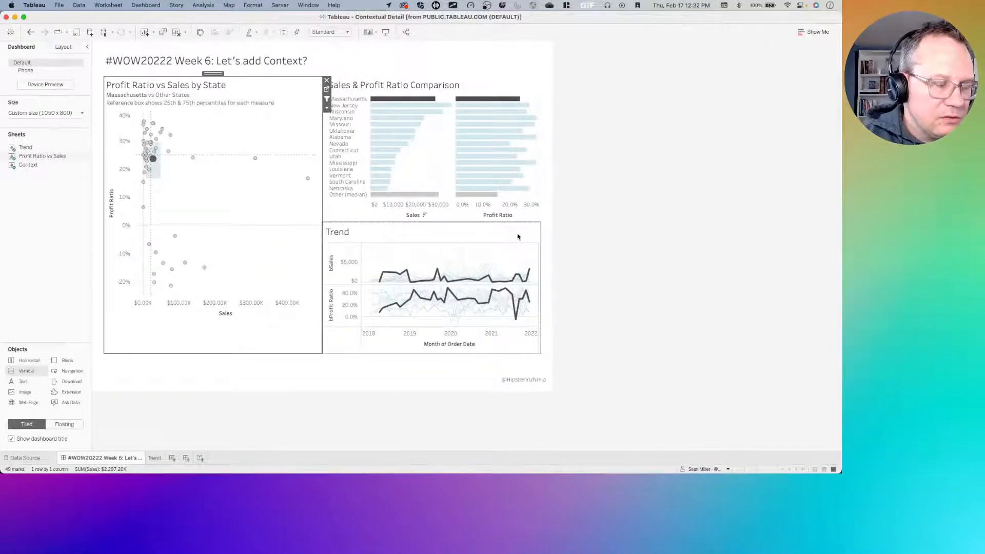
pyautogui.click(518, 236)
pyautogui.click(547, 237)
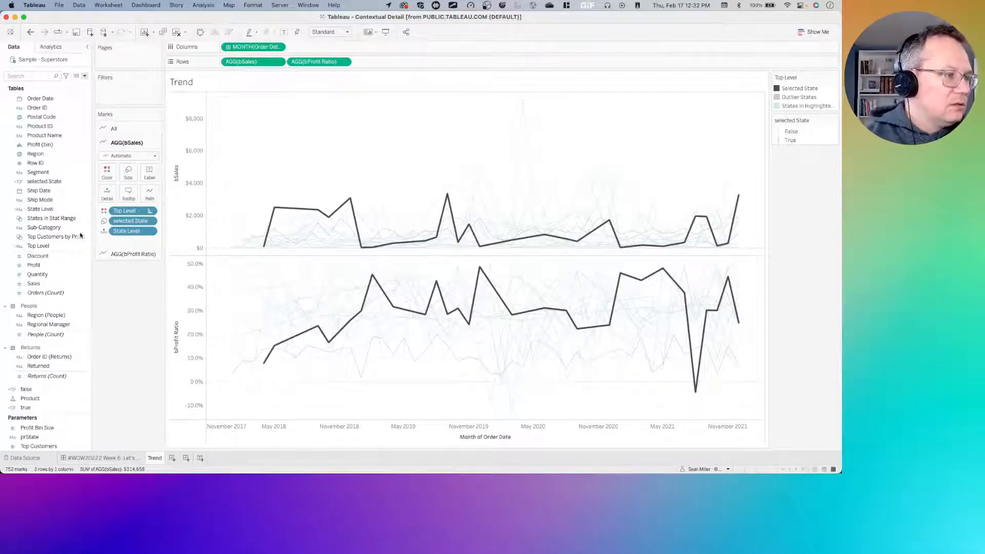
pyautogui.rightClick(43, 213)
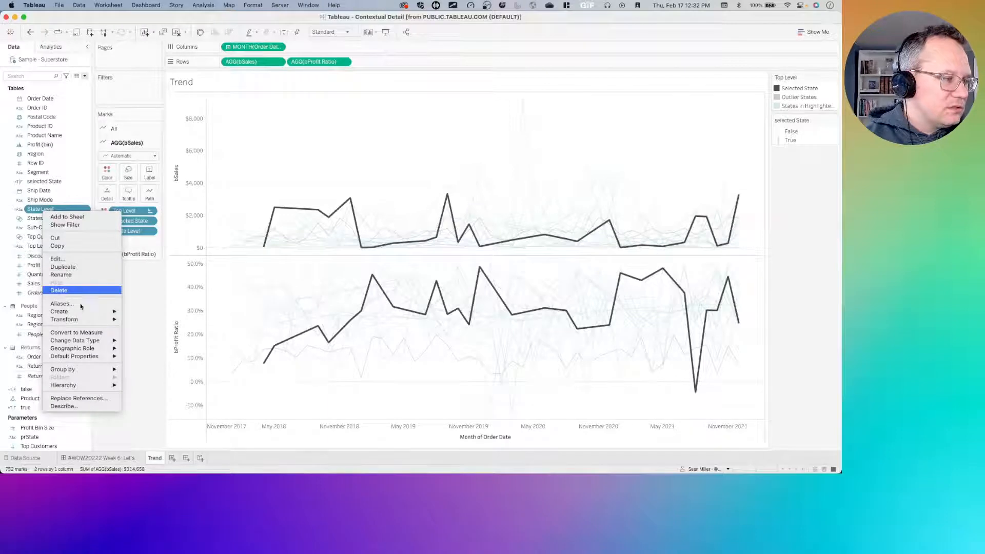
pyautogui.moveTo(78, 315)
pyautogui.click(146, 322)
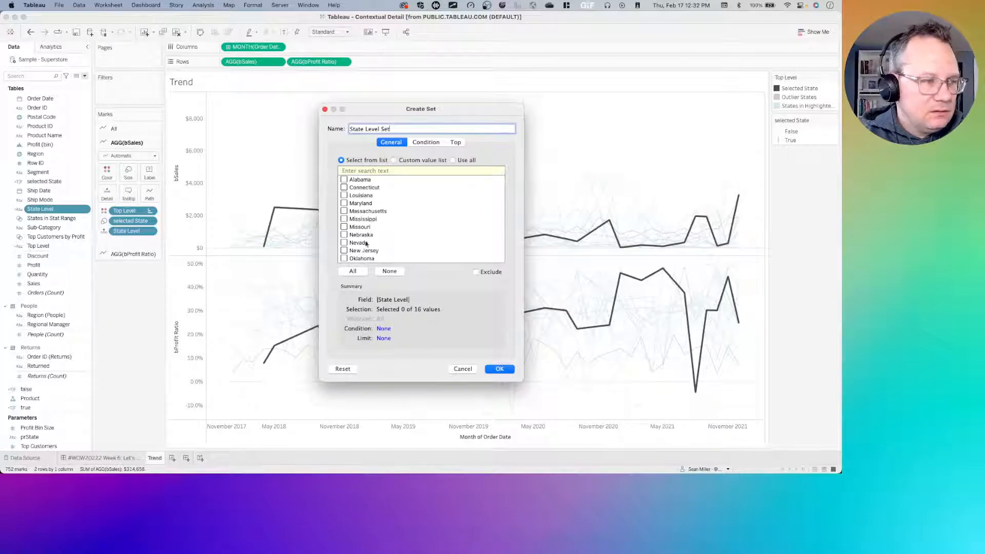
pyautogui.click(345, 243)
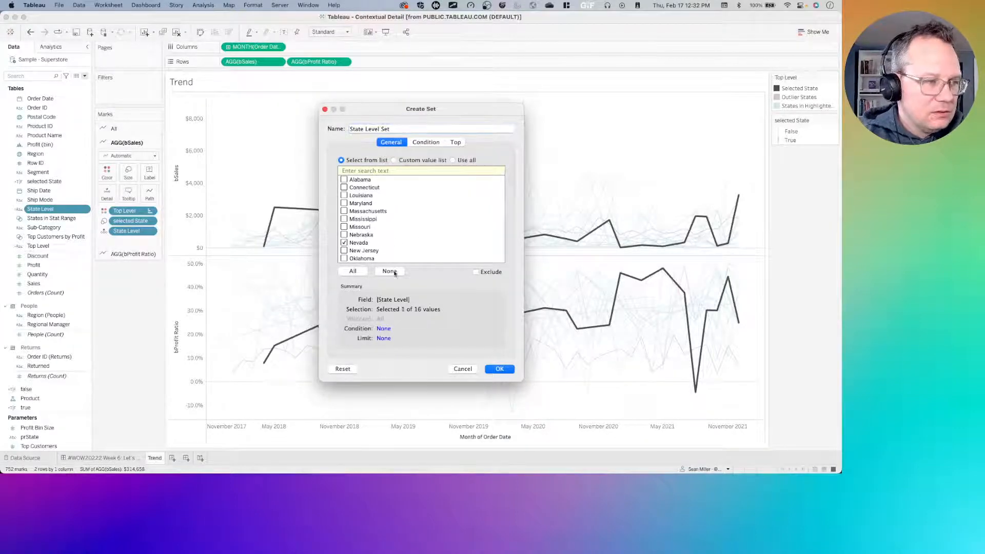
pyautogui.click(382, 129)
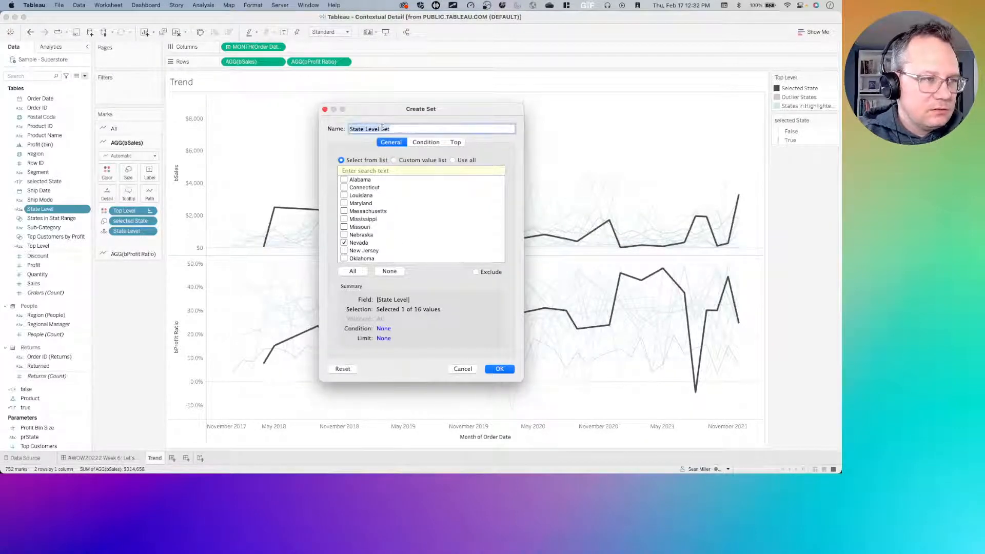
pyautogui.write('Trend Line')
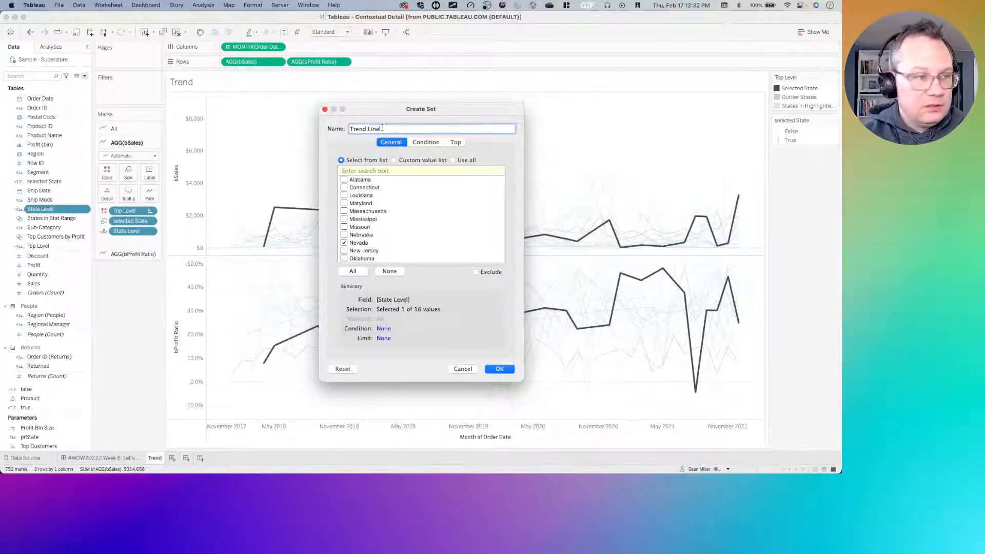
pyautogui.click(492, 368)
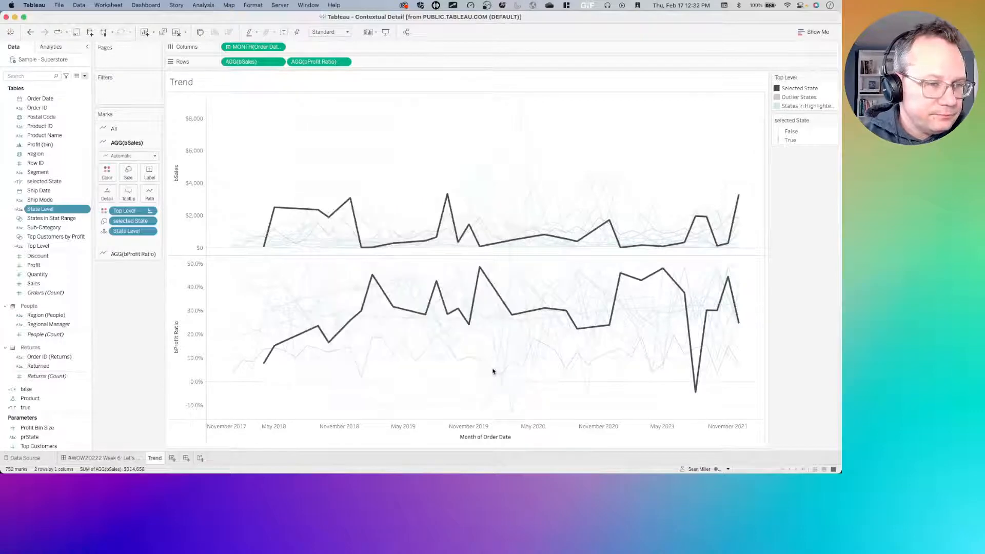
# Step: Return to the Trend sheet from the dashboard and start a calculated field named b-selected Sales
pyautogui.click(119, 458)
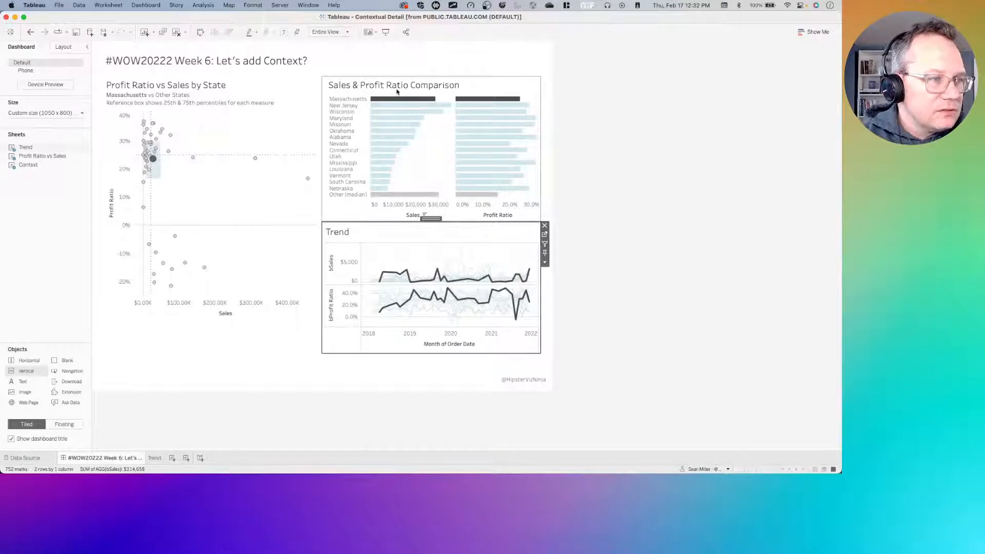
pyautogui.click(545, 234)
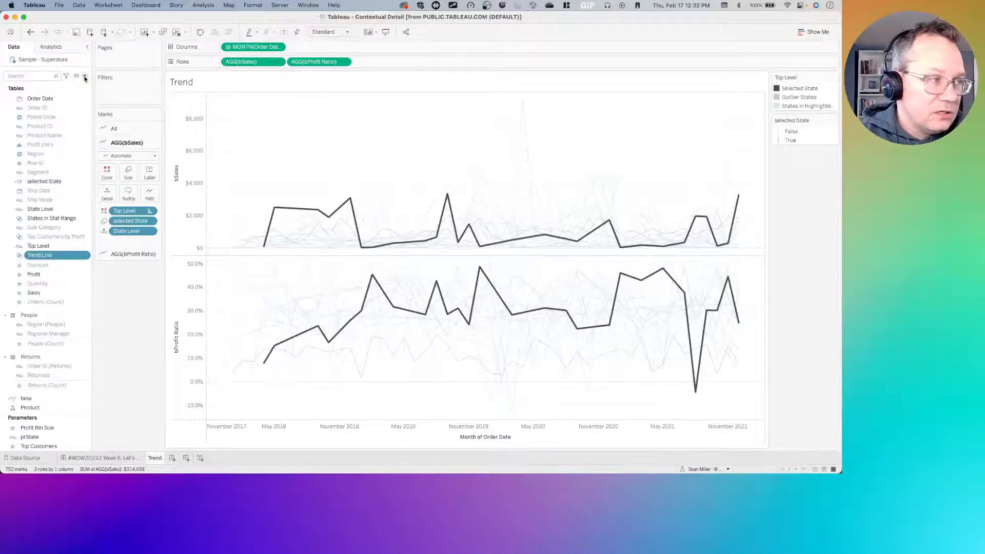
pyautogui.click(85, 76)
pyautogui.click(80, 85)
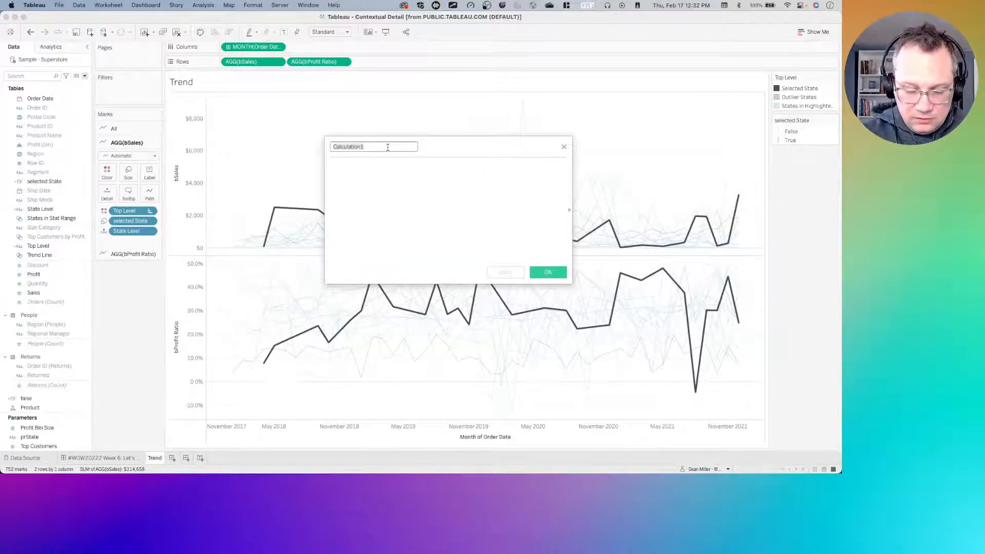
pyautogui.write('b-selected Sales')
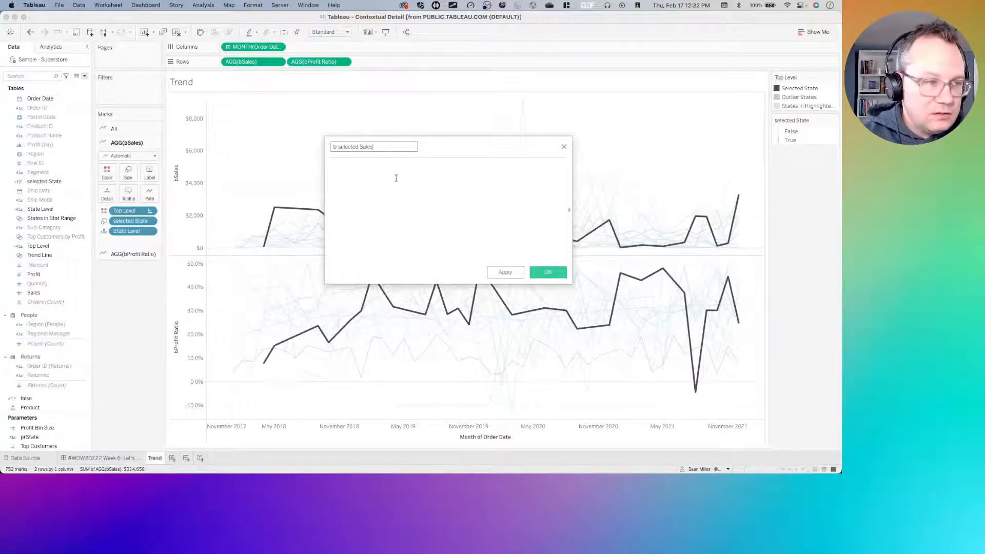
# Step: Enter the formula if [Trend Line] then [bSales] END for the b-selected Sales calculation
pyautogui.click(397, 177)
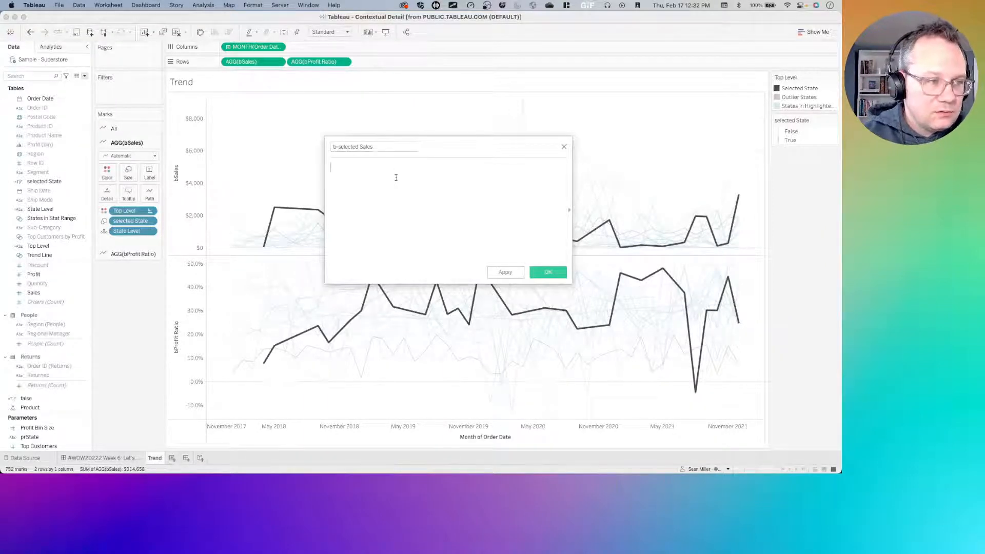
pyautogui.write('if')
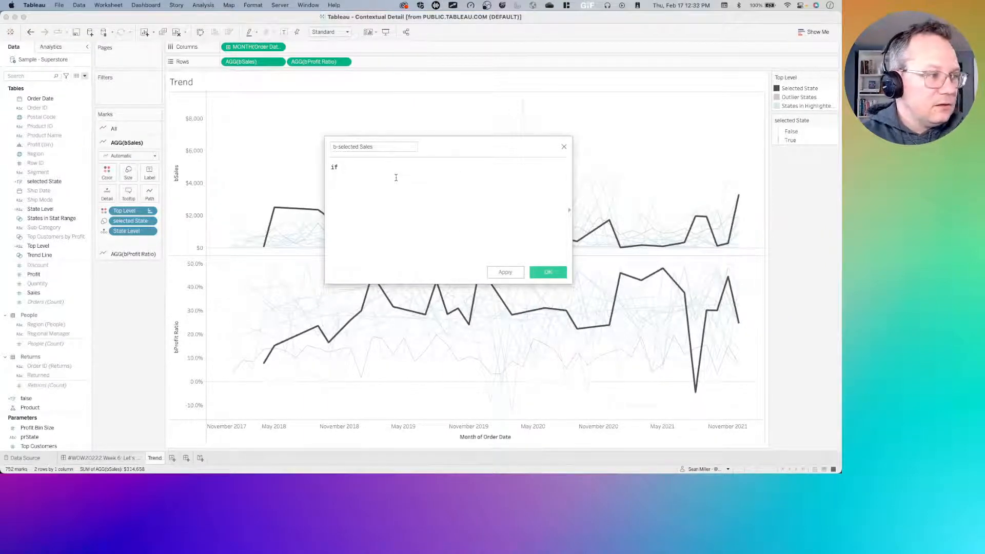
pyautogui.write(' [tr')
pyautogui.press('Return')
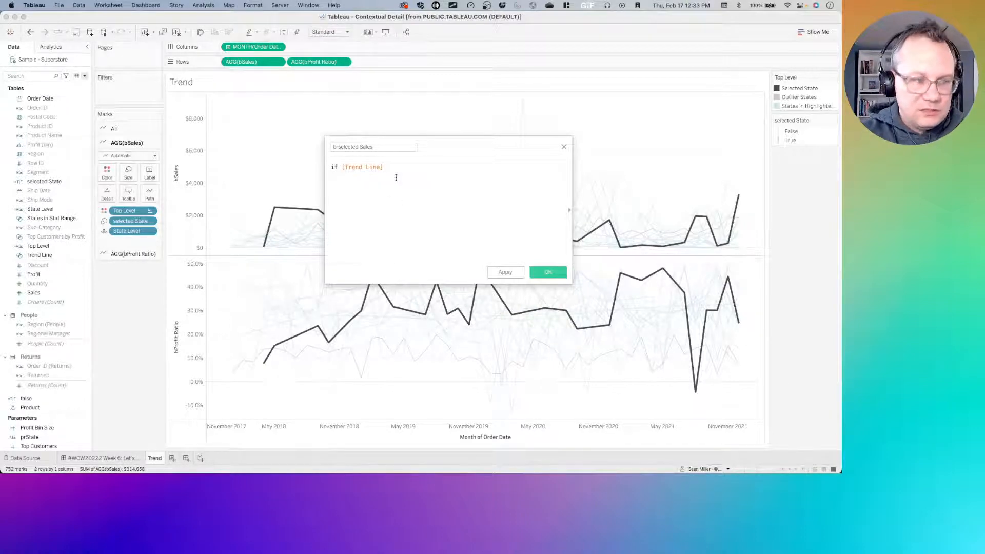
pyautogui.write('then ')
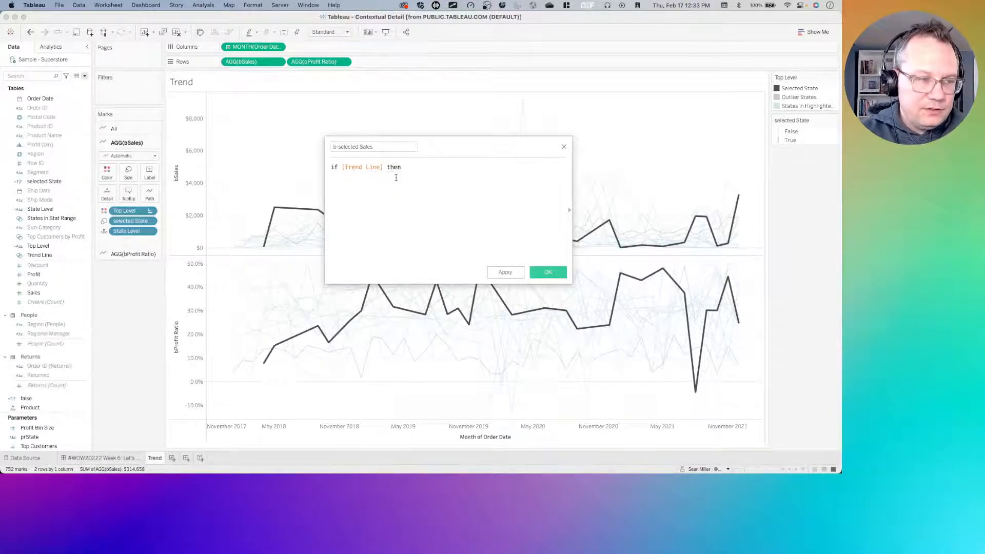
pyautogui.write('bar')
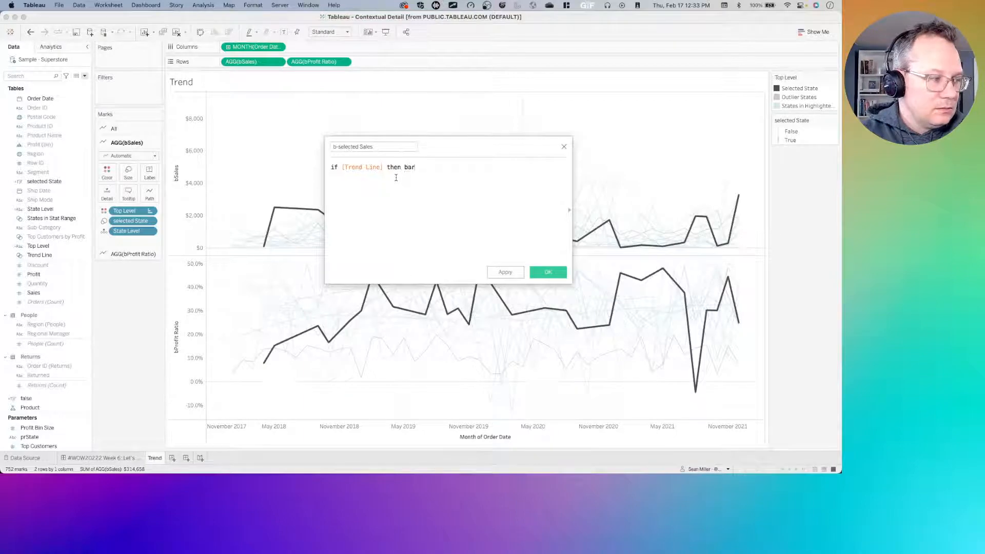
pyautogui.press('BackSpace')
pyautogui.press('BackSpace')
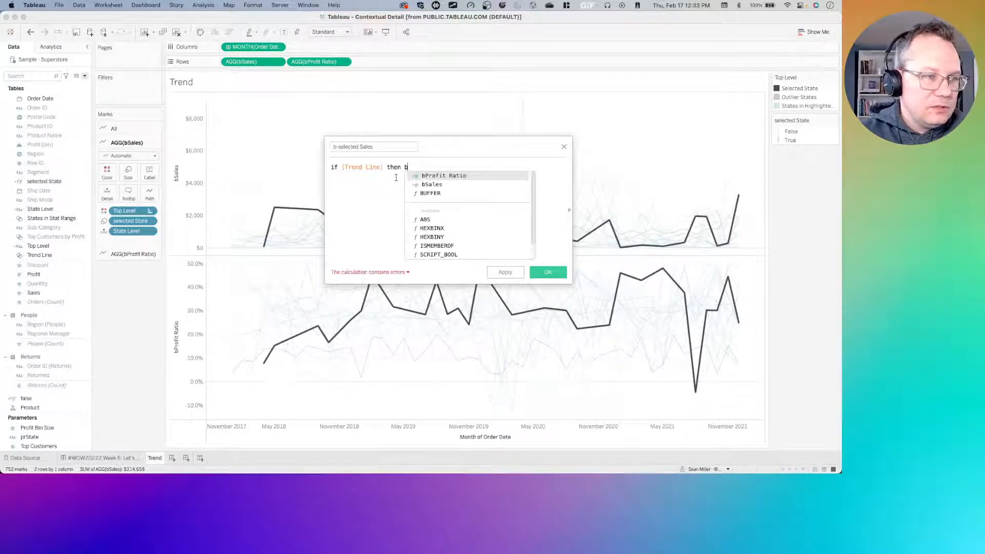
pyautogui.write('S')
pyautogui.press('Return')
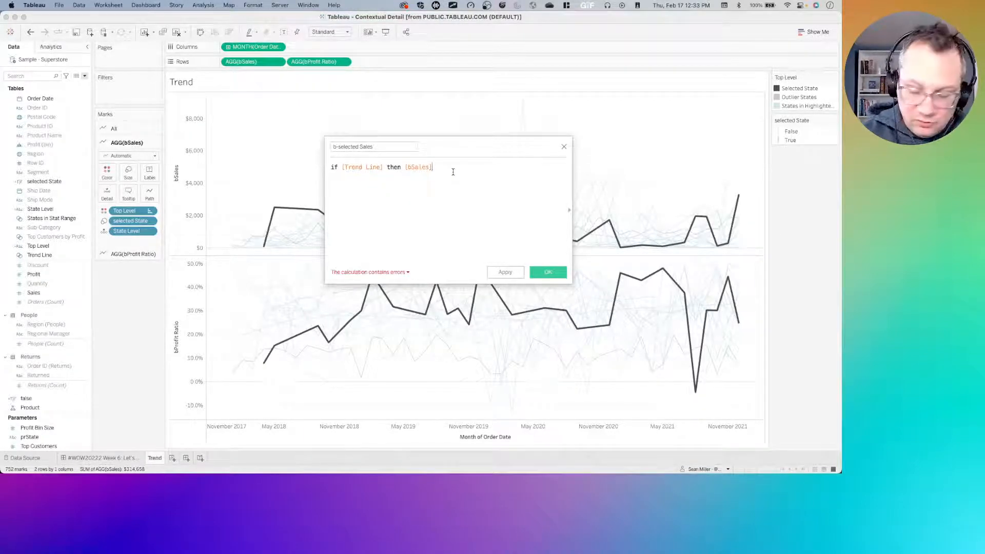
pyautogui.press('Return')
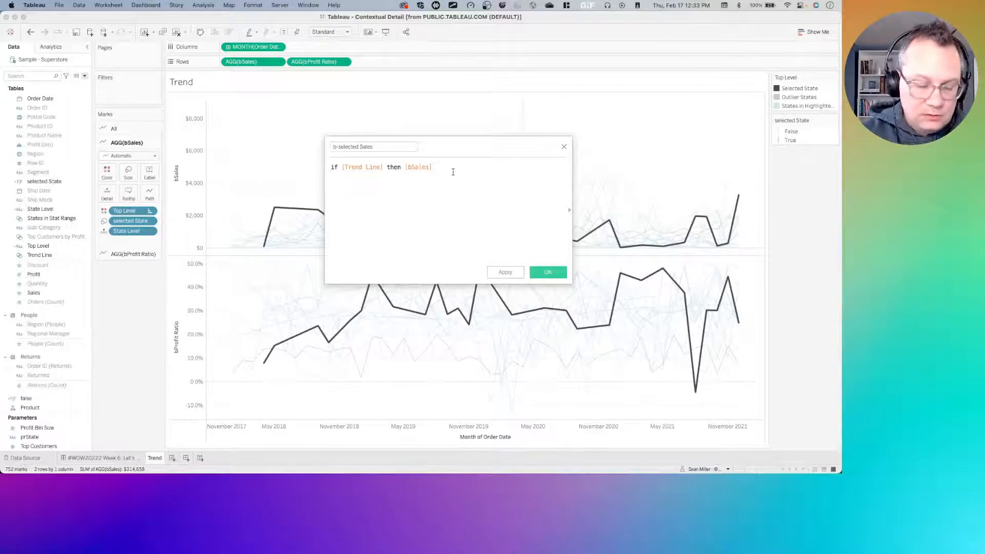
pyautogui.write('END')
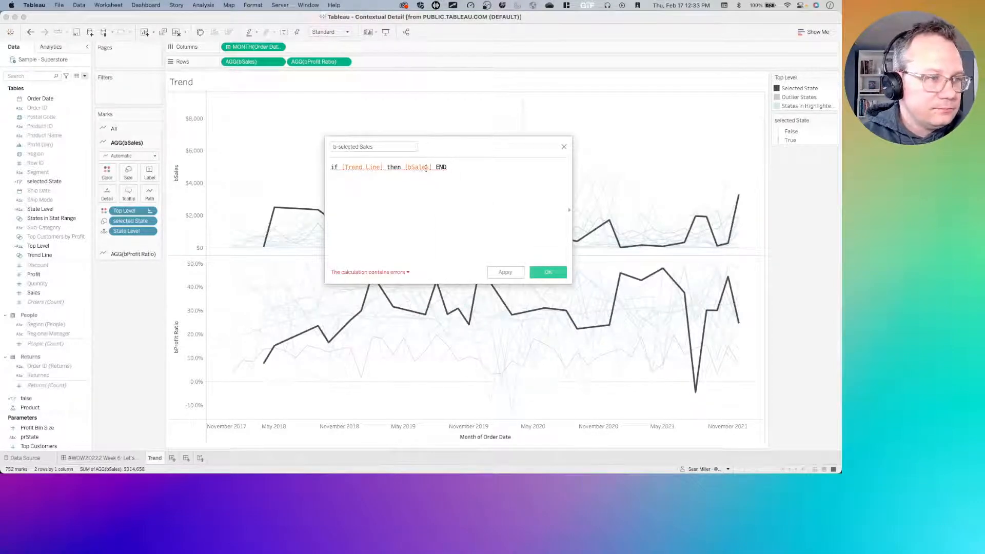
# Step: Change the formula's condition to max([Trend Line])=TRUE and accept the b-selected Sales calculation
pyautogui.click(341, 167)
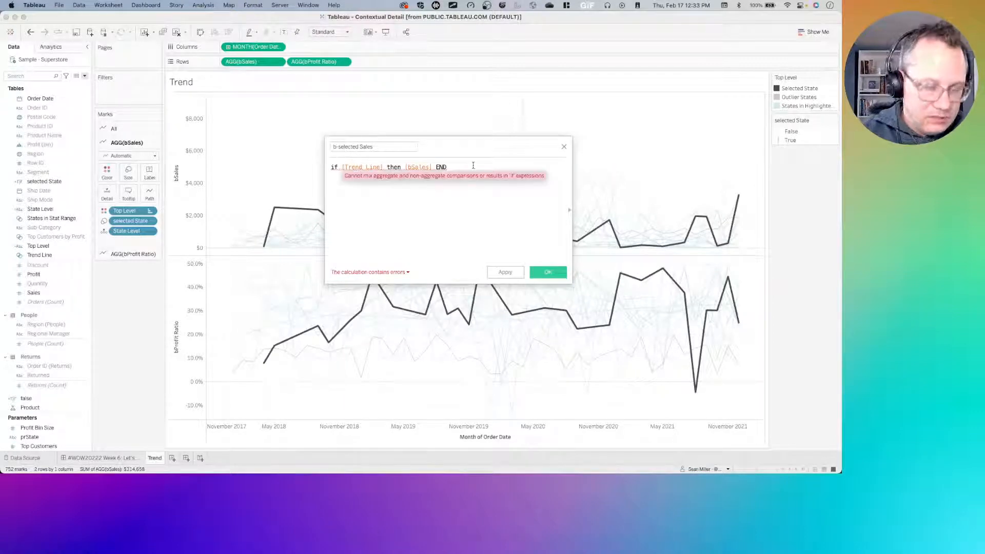
pyautogui.write('max(')
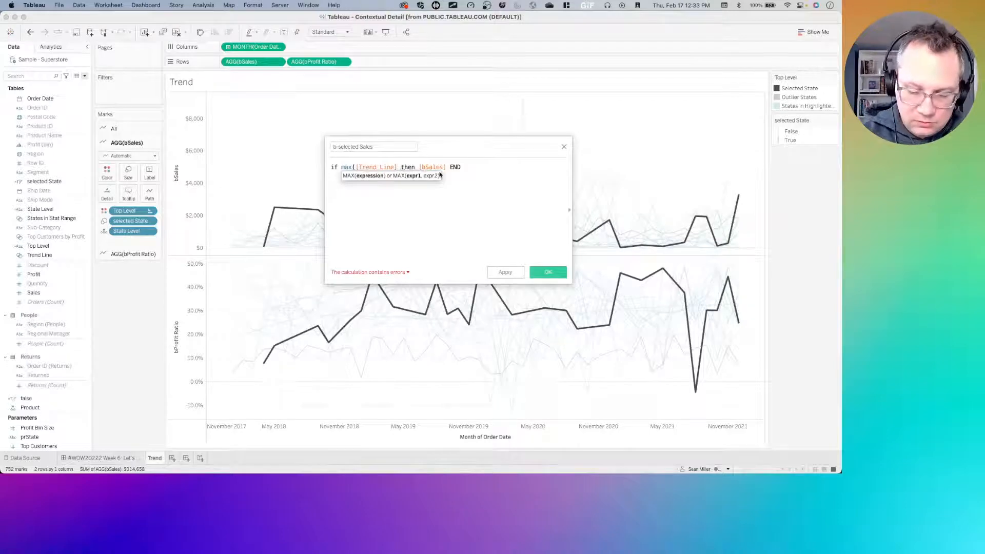
pyautogui.write(')=TRUE')
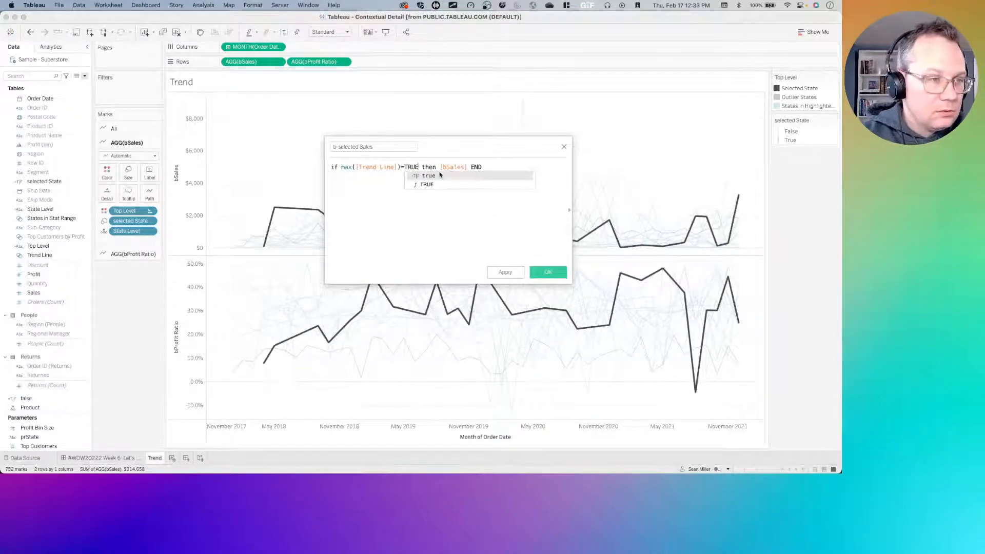
pyautogui.click(450, 235)
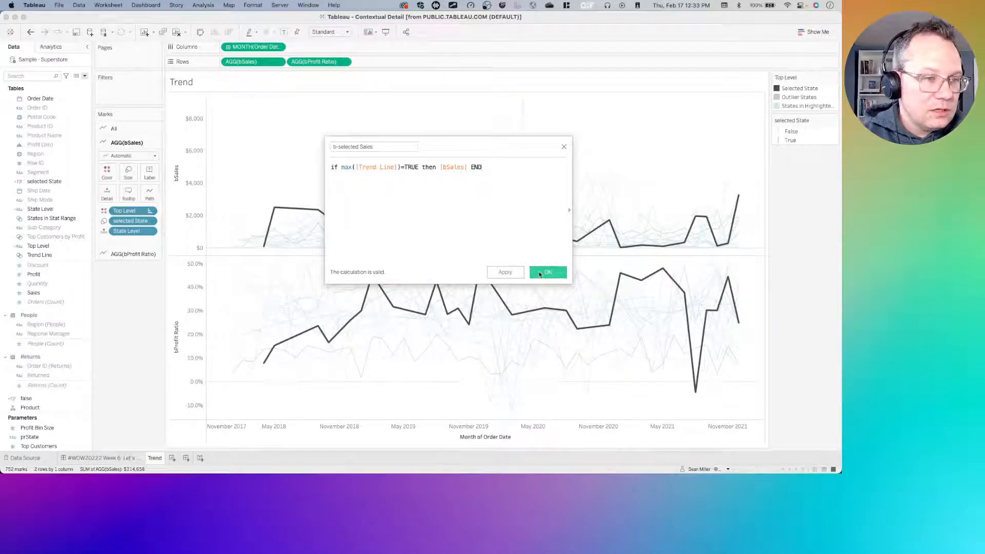
pyautogui.click(540, 273)
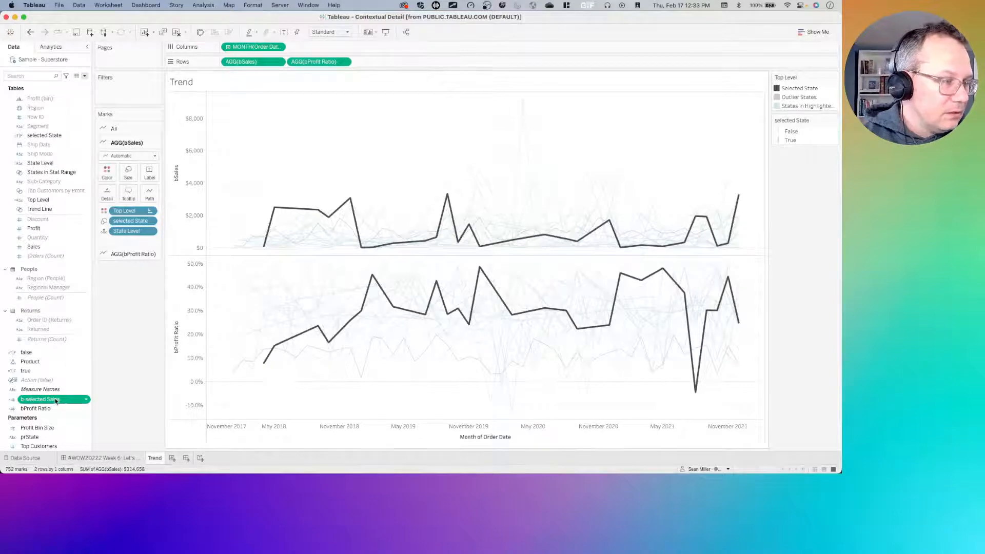
# Step: Add b-selected Sales as a dual axis on the bSales chart and synchronize the two axes
pyautogui.moveTo(55, 402); pyautogui.dragTo(59, 344)
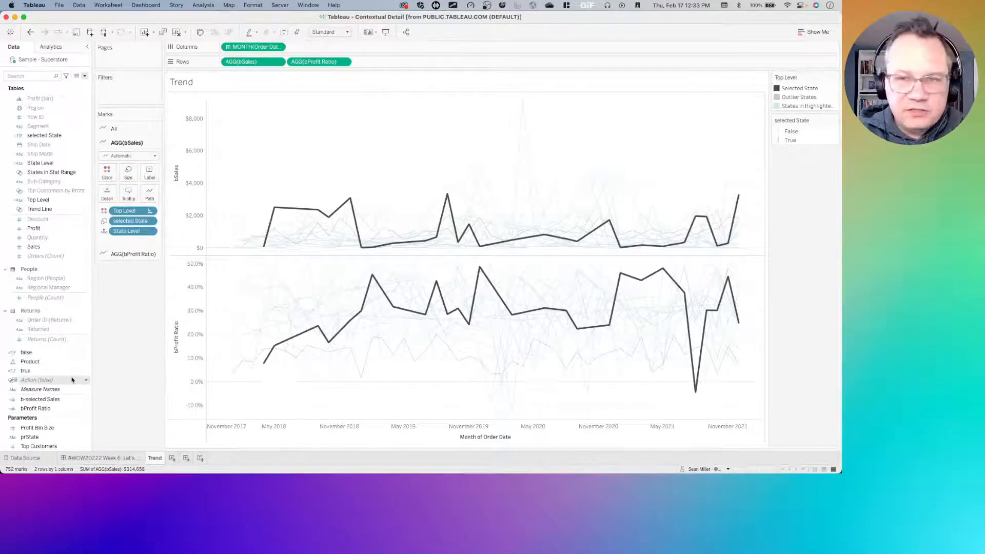
pyautogui.click(51, 402)
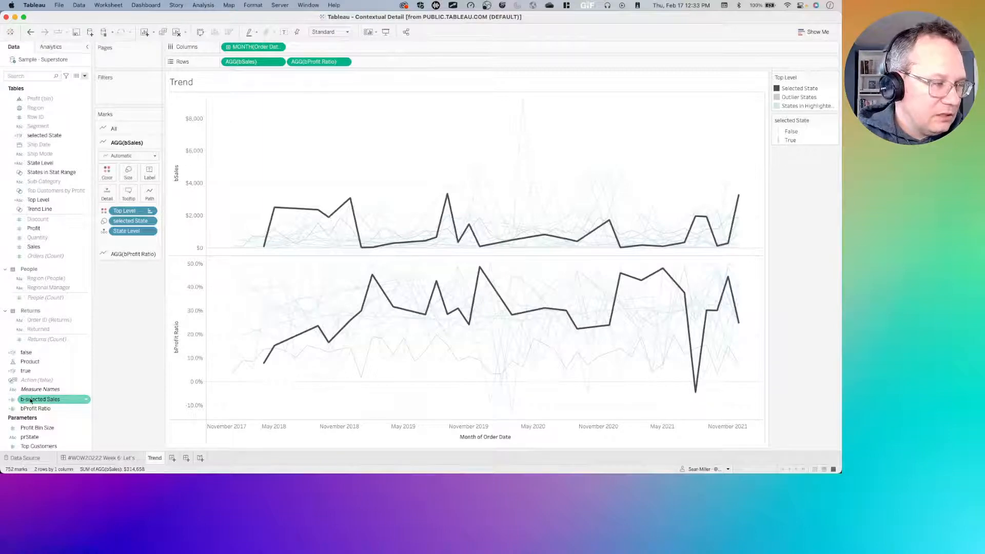
pyautogui.moveTo(31, 400); pyautogui.dragTo(751, 157)
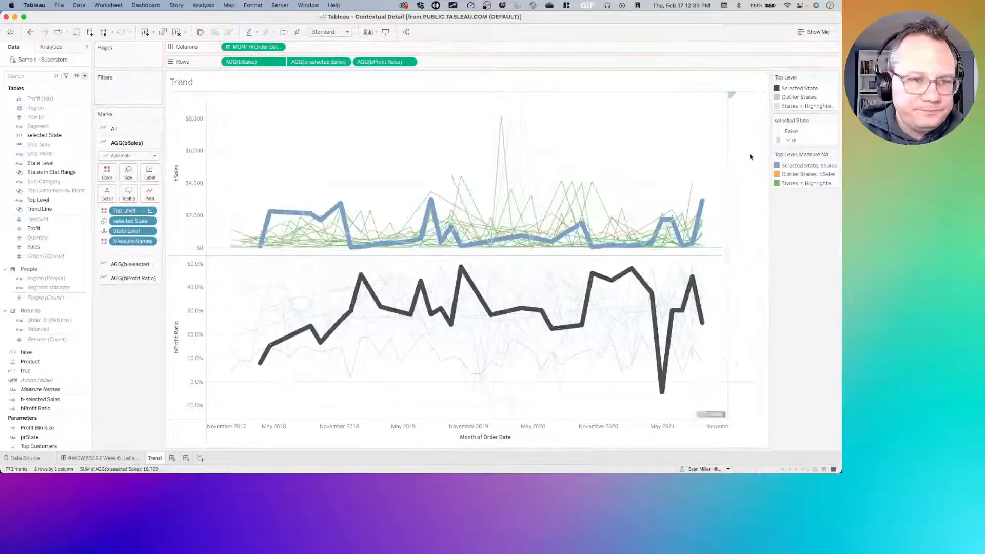
pyautogui.rightClick(735, 141)
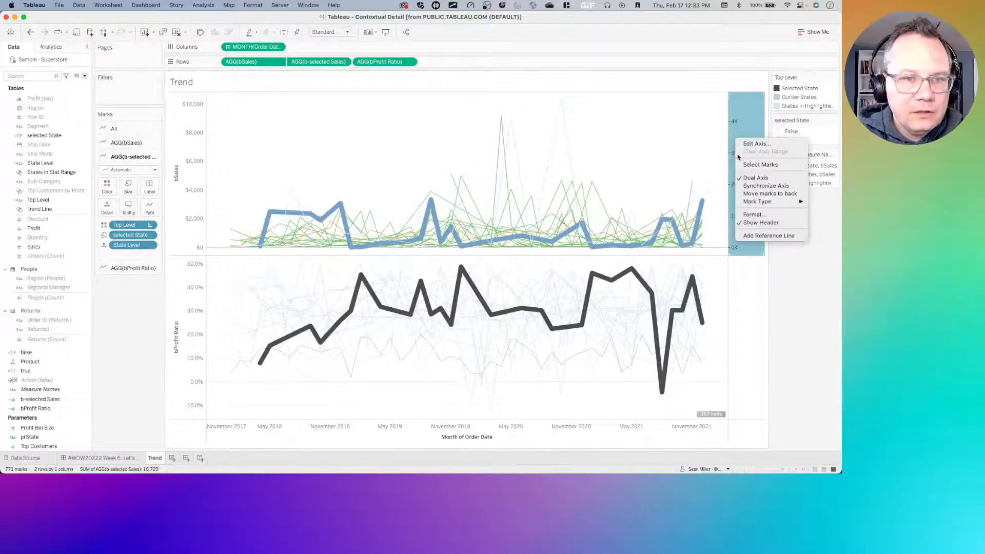
pyautogui.click(754, 186)
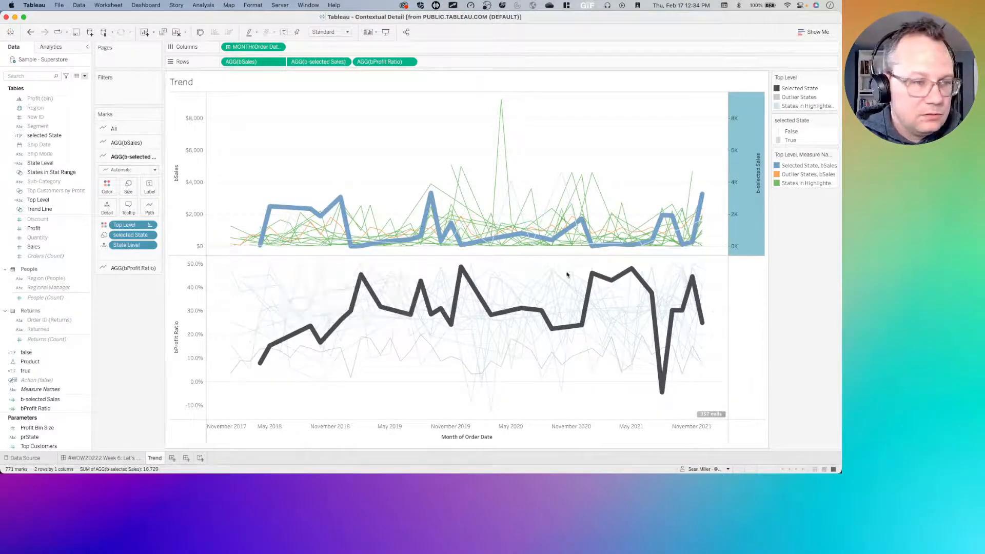
# Step: Remove Top Level and selected State from the b-selected Sales marks, leaving their color settings as they are
pyautogui.click(103, 323)
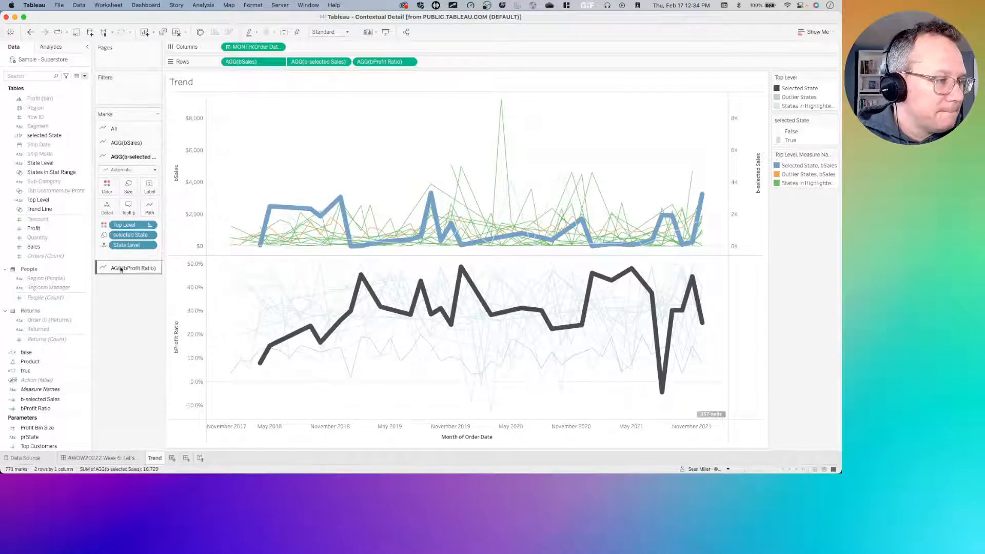
pyautogui.moveTo(126, 226); pyautogui.dragTo(127, 326)
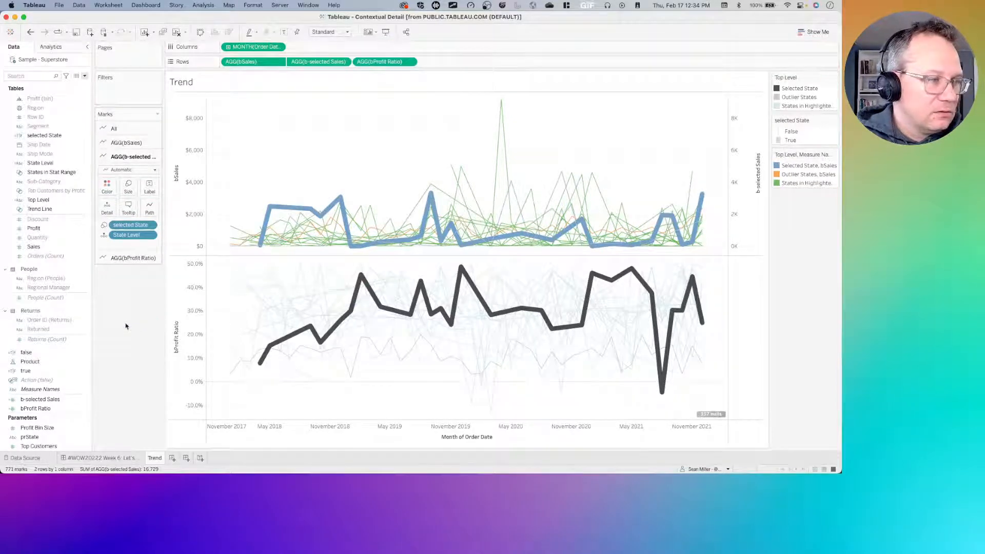
pyautogui.moveTo(127, 226); pyautogui.dragTo(119, 325)
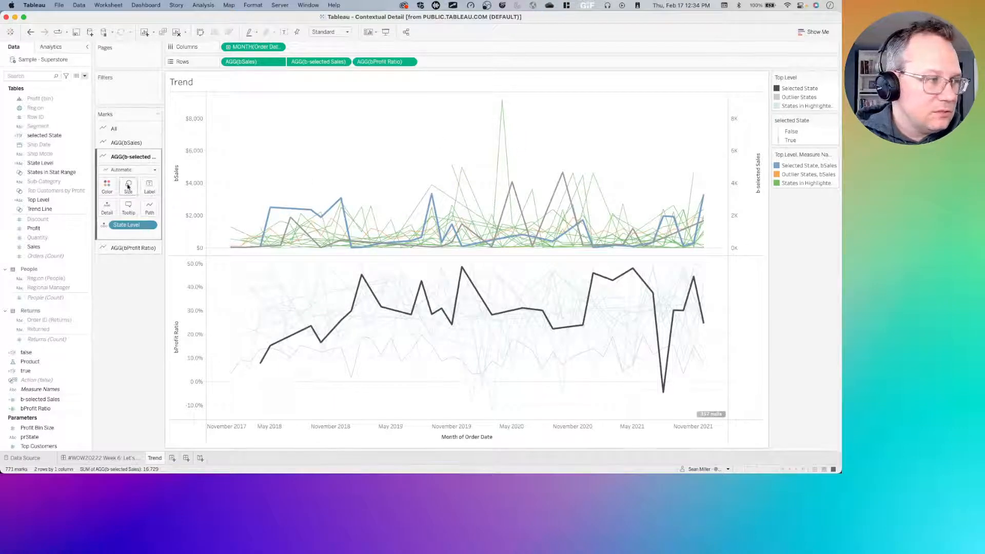
pyautogui.click(106, 187)
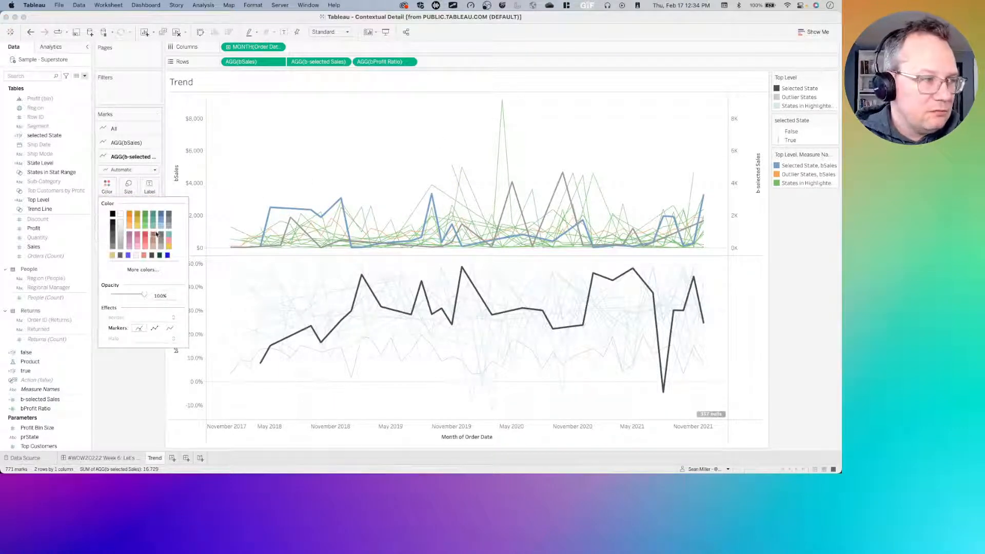
pyautogui.click(136, 372)
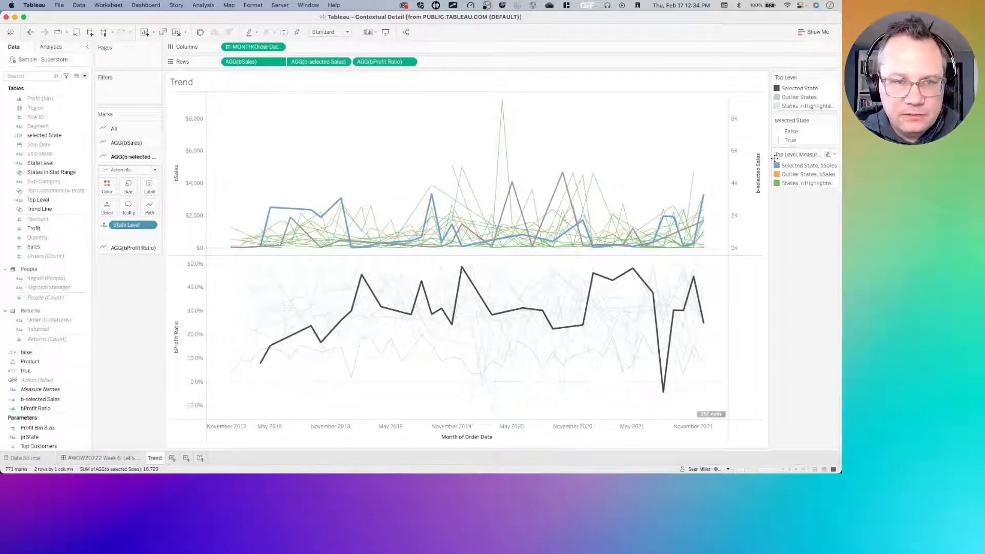
# Step: Widen the legend area and remove Measure Names from the bSales marks
pyautogui.moveTo(771, 158); pyautogui.dragTo(724, 160)
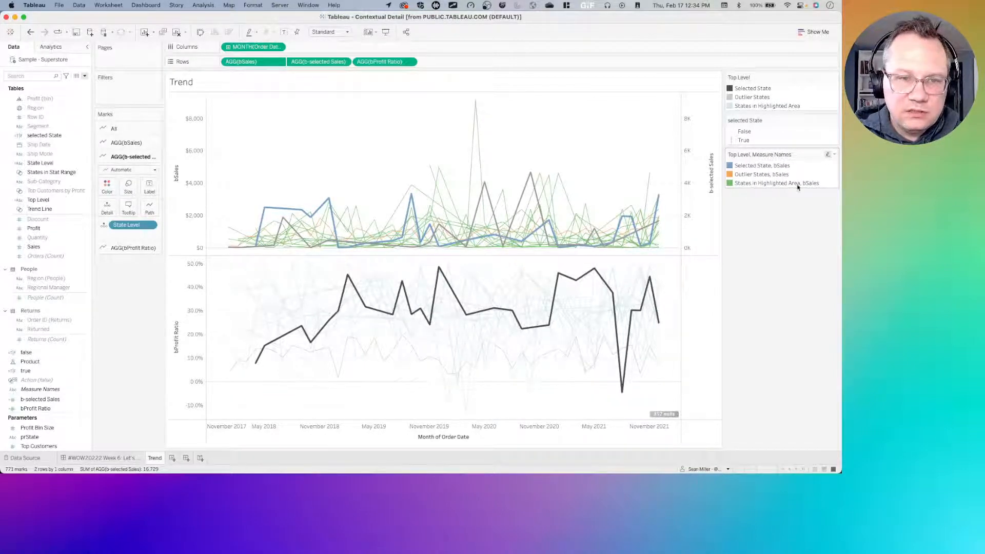
pyautogui.click(137, 142)
pyautogui.click(135, 129)
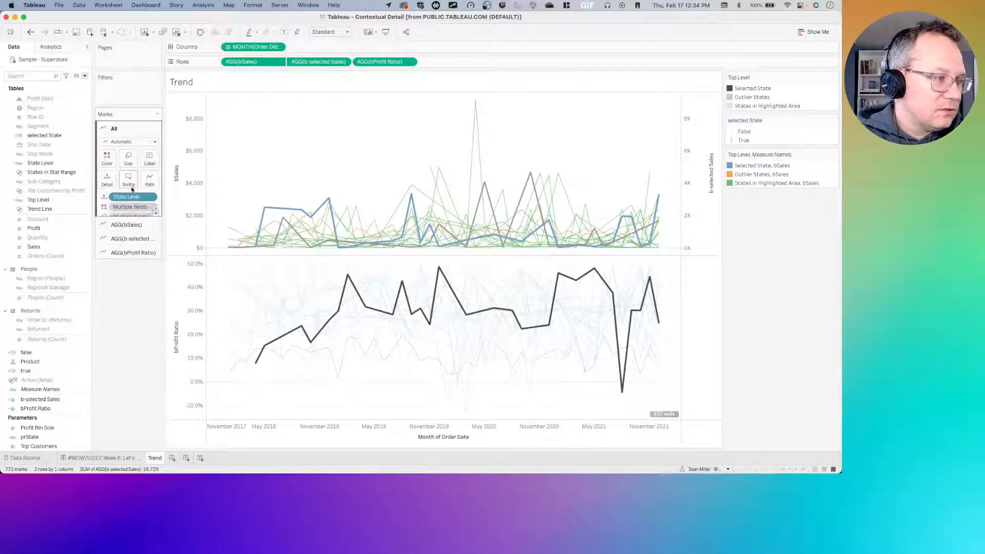
pyautogui.click(127, 225)
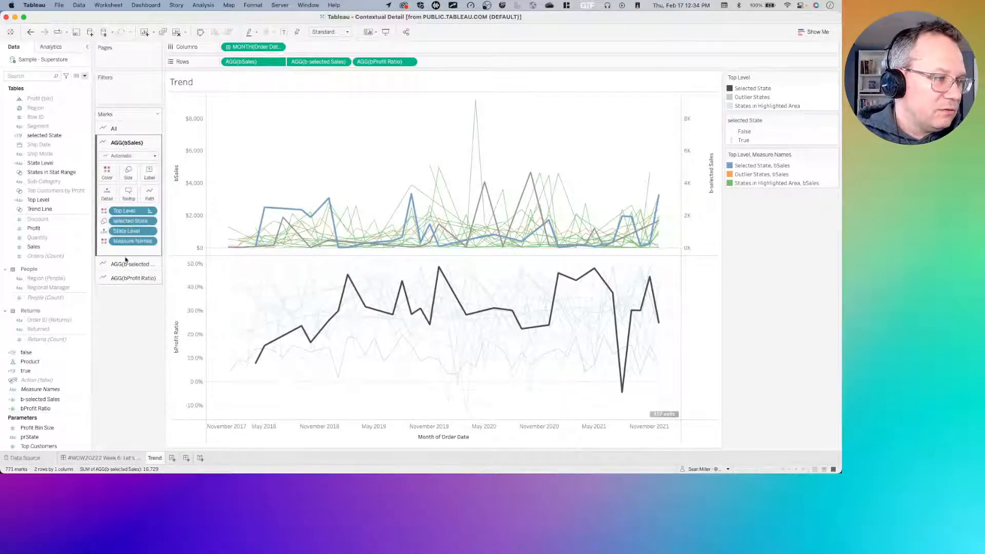
pyautogui.moveTo(128, 241); pyautogui.dragTo(122, 334)
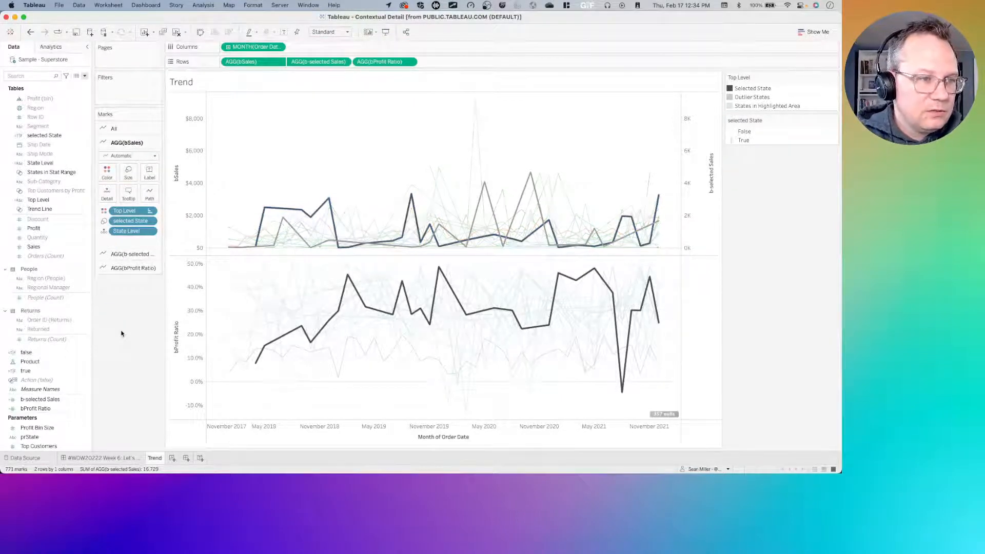
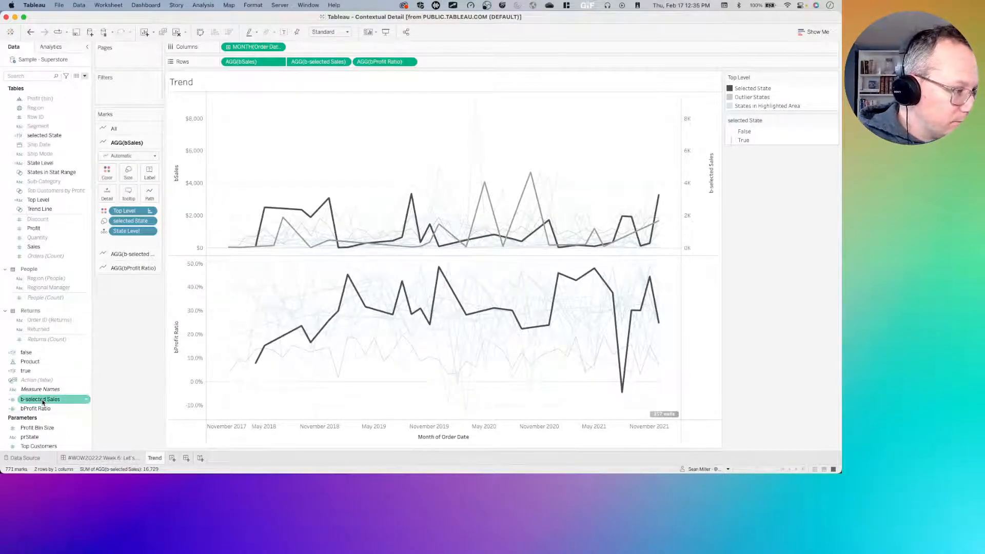
# Step: Duplicate the b-selected Sales calculation and rename the copy as b-selected PR
pyautogui.scroll(-5, 43, 398)
pyautogui.scroll(-2, 43, 402)
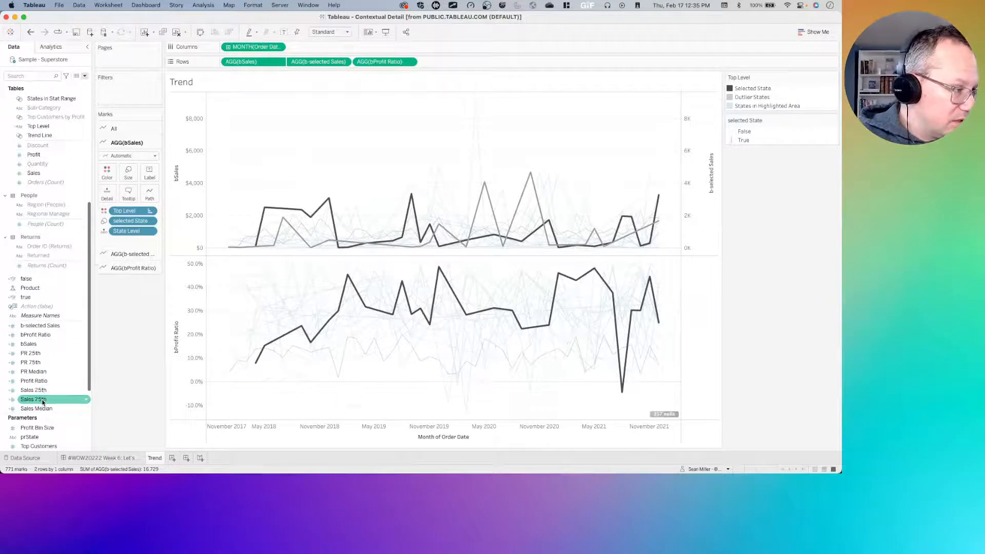
pyautogui.rightClick(45, 326)
pyautogui.click(91, 203)
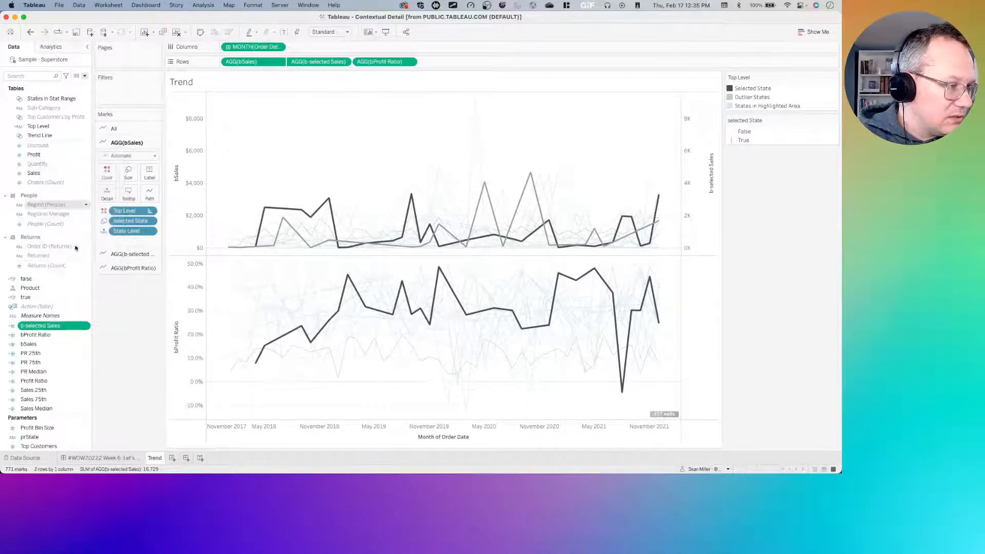
pyautogui.rightClick(44, 335)
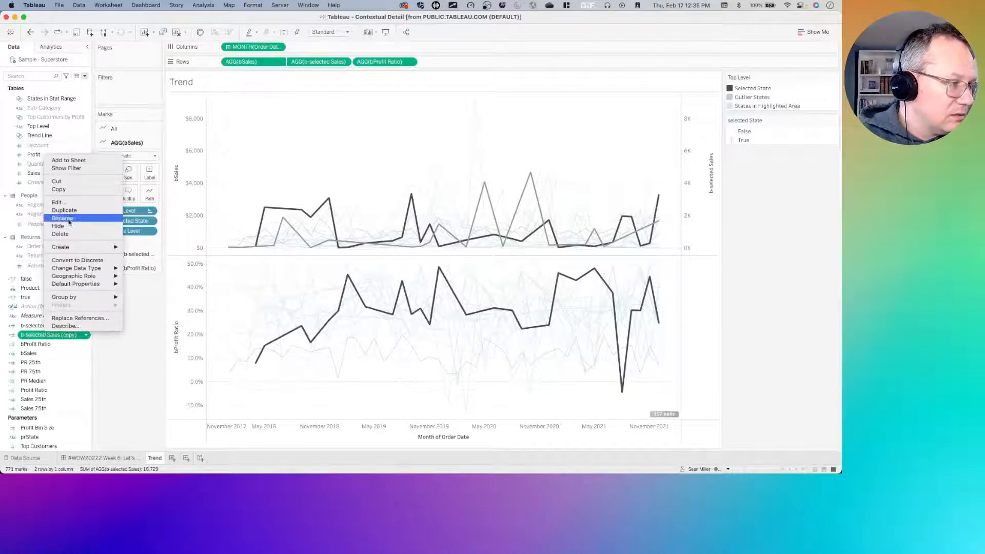
pyautogui.click(58, 202)
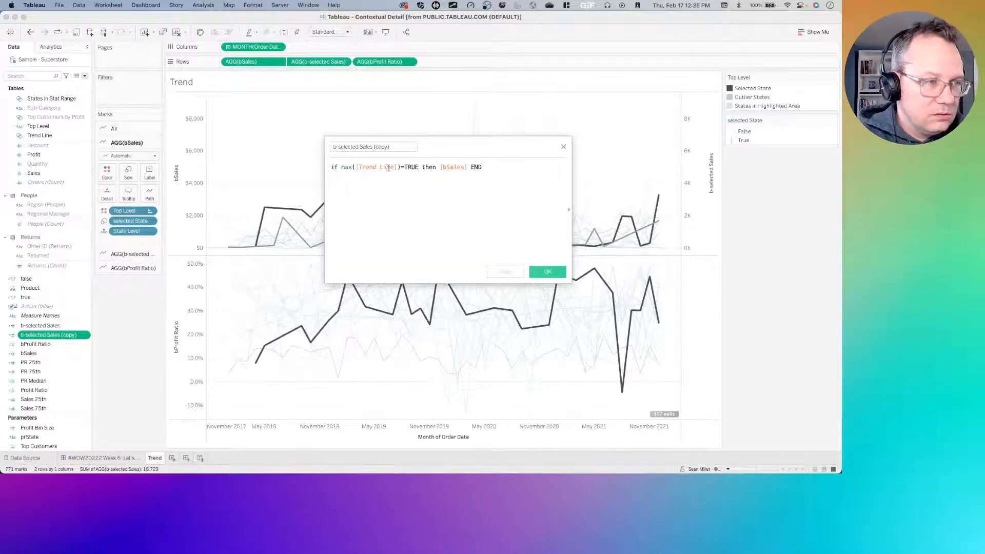
pyautogui.click(341, 147)
pyautogui.moveTo(359, 147); pyautogui.dragTo(490, 146)
pyautogui.write('B')
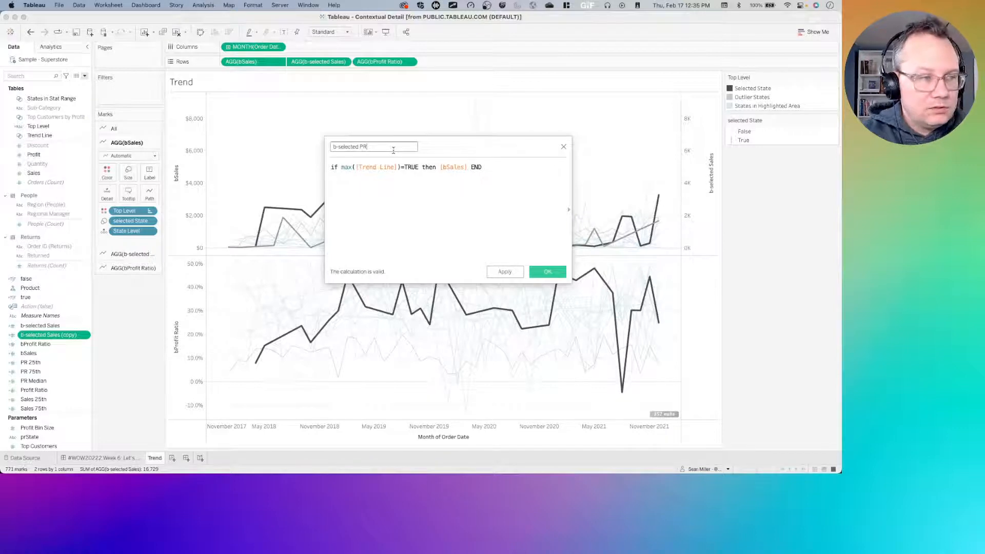
# Step: Replace [bSales] with [bProfit Ratio] in the b-selected PR formula and accept the calculation
pyautogui.doubleClick(450, 167)
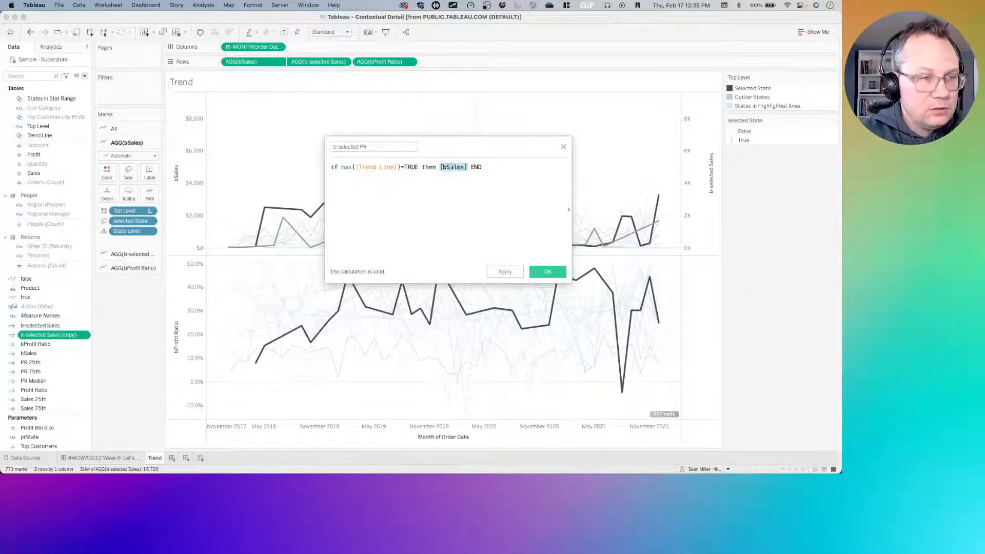
pyautogui.write('pro')
pyautogui.press('Down')
pyautogui.press('Down')
pyautogui.press('Down')
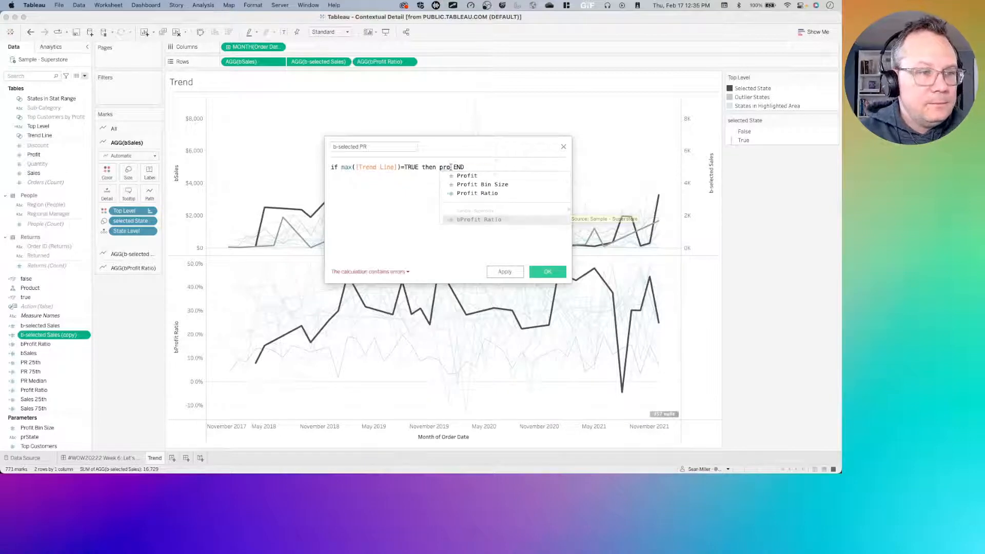
pyautogui.press('Return')
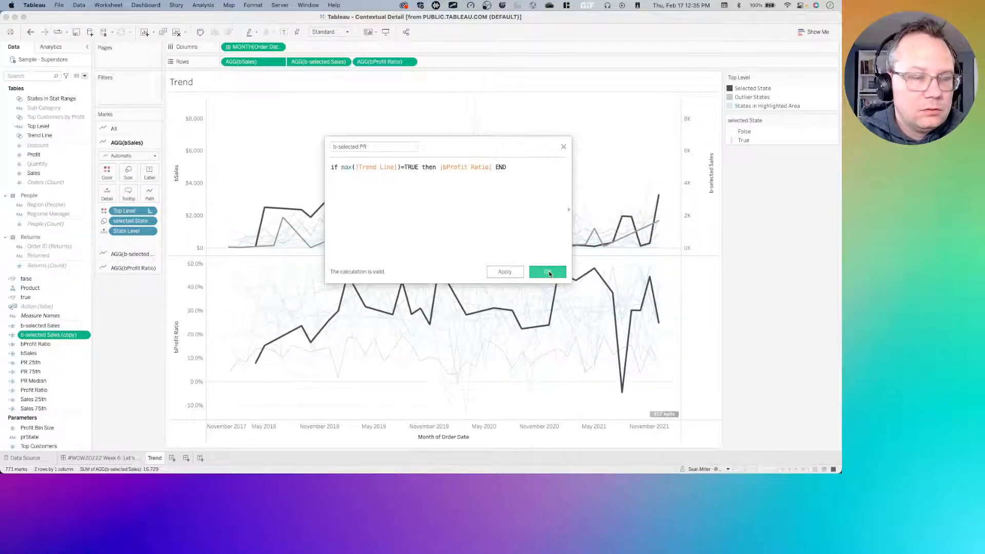
pyautogui.click(548, 272)
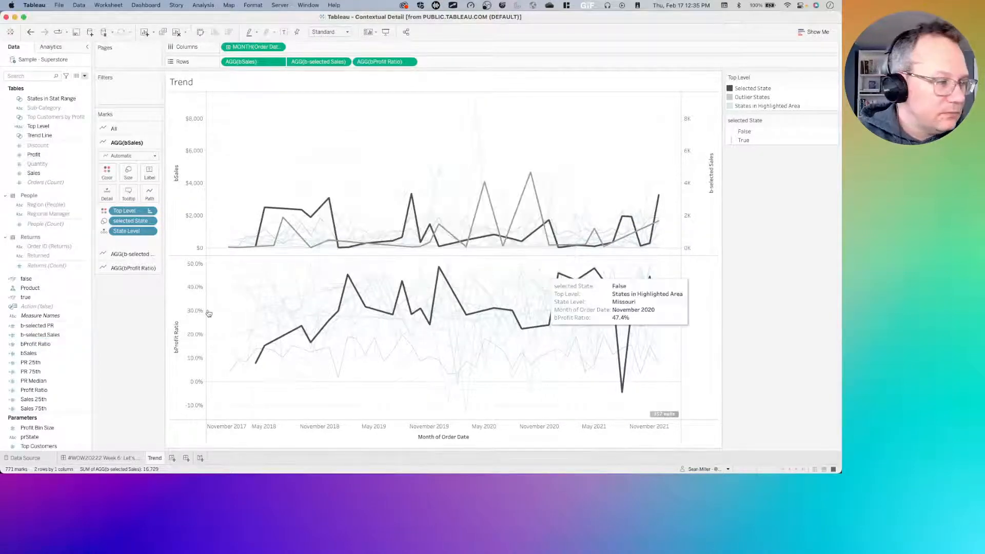
# Step: Add b-selected PR as a synchronized dual axis on the bProfit Ratio chart and remove Measure Names from the bProfit Ratio marks
pyautogui.click(72, 344)
pyautogui.click(48, 327)
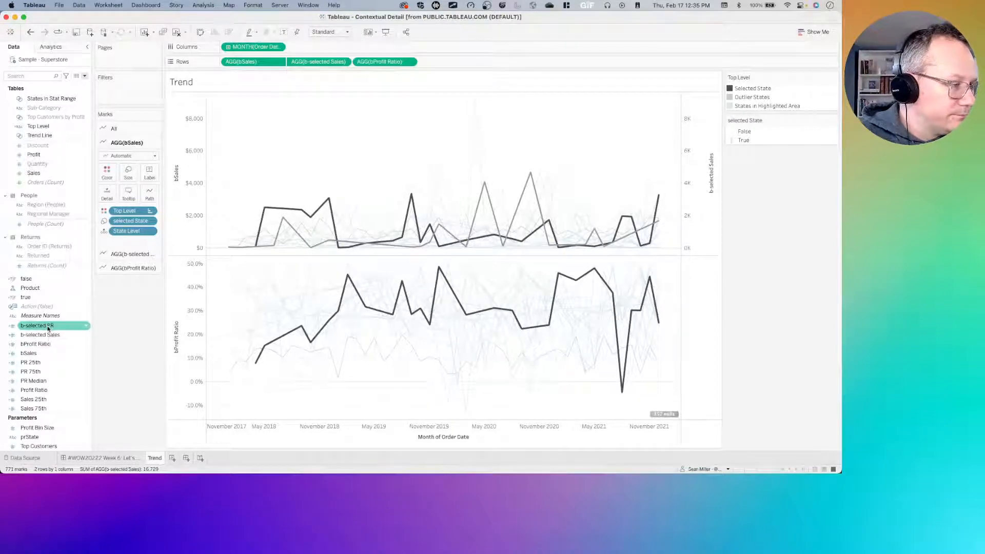
pyautogui.moveTo(48, 329); pyautogui.dragTo(682, 352)
pyautogui.rightClick(698, 297)
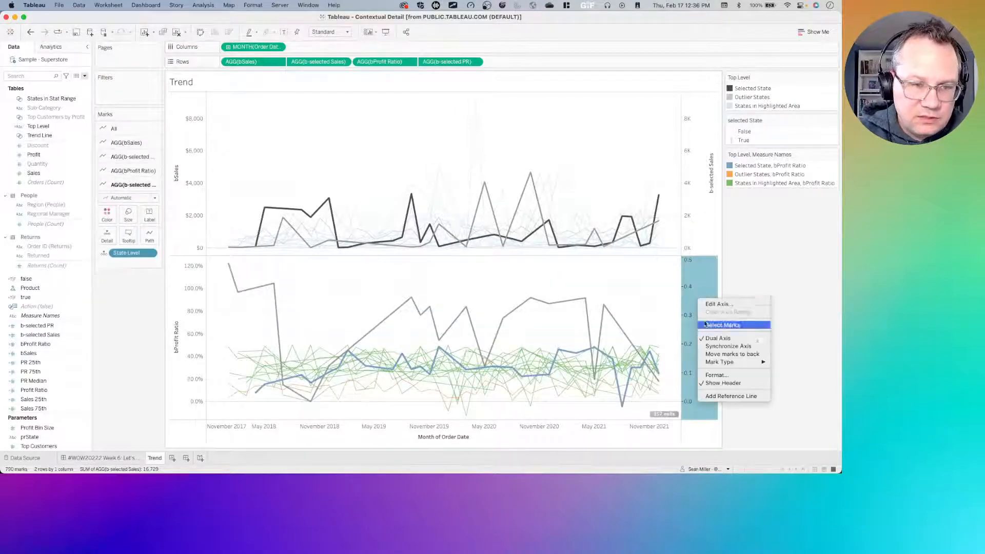
pyautogui.click(720, 346)
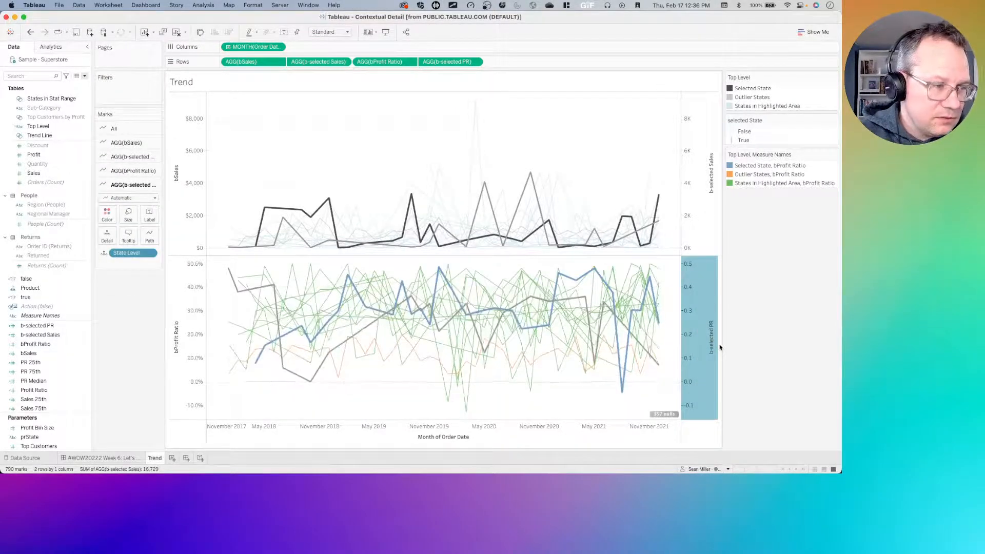
pyautogui.click(131, 170)
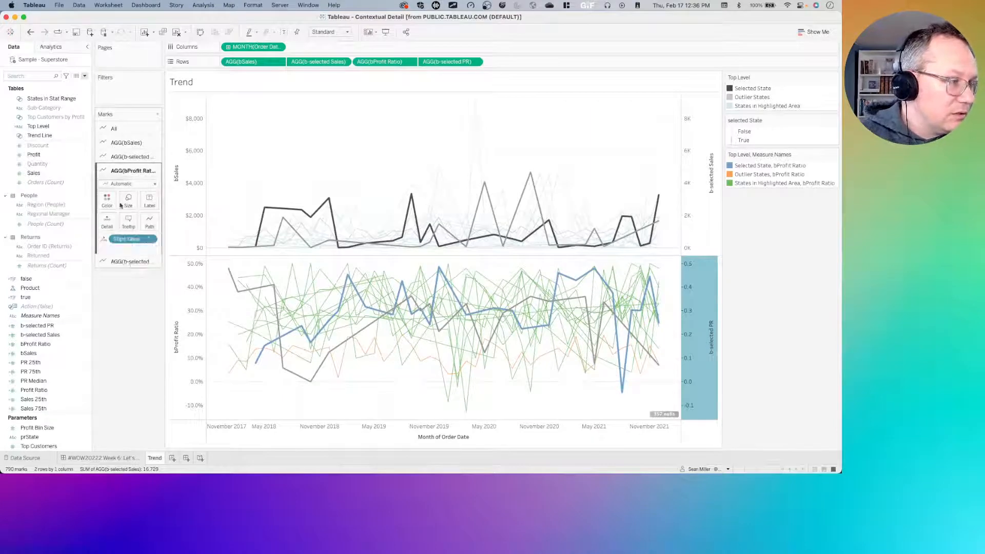
pyautogui.moveTo(132, 269); pyautogui.dragTo(126, 386)
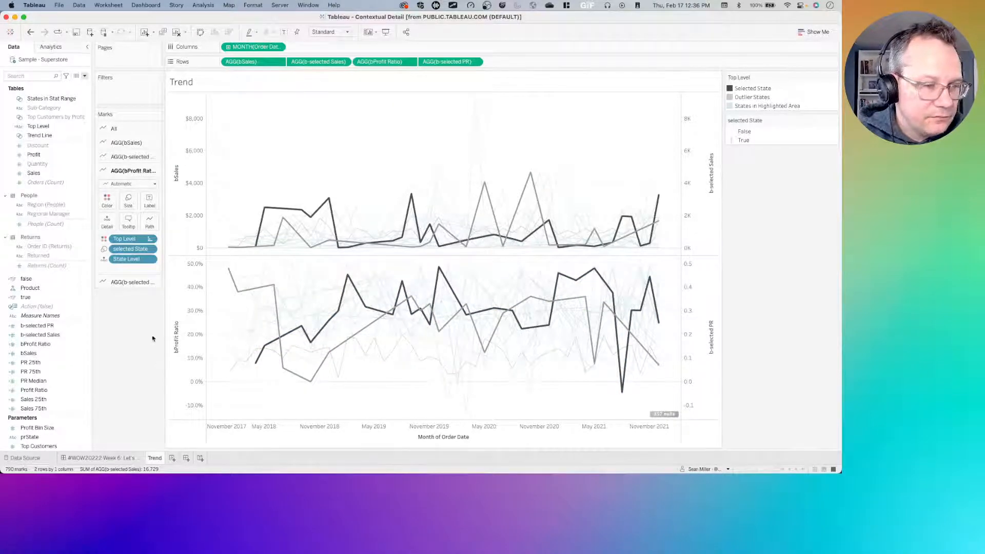
pyautogui.moveTo(670, 414)
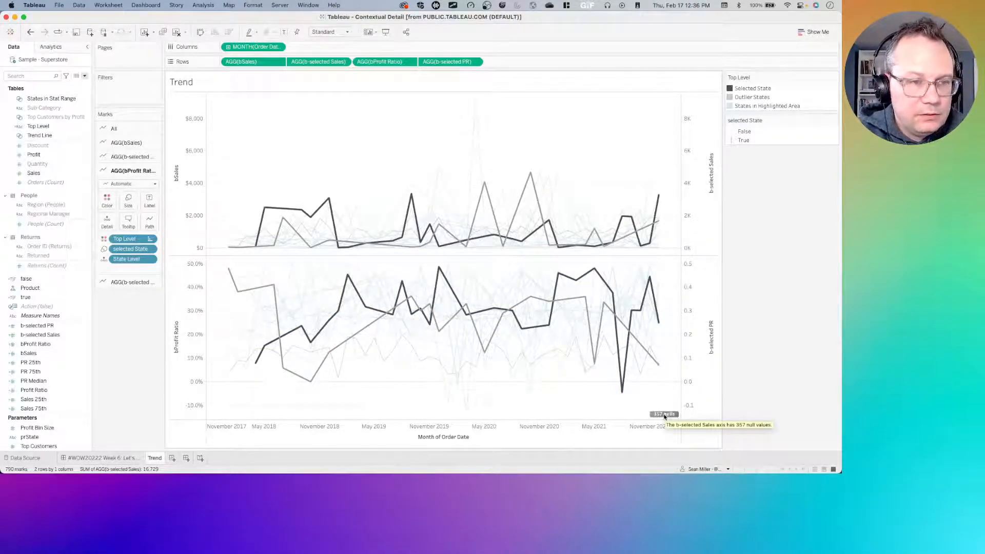
pyautogui.click(664, 415)
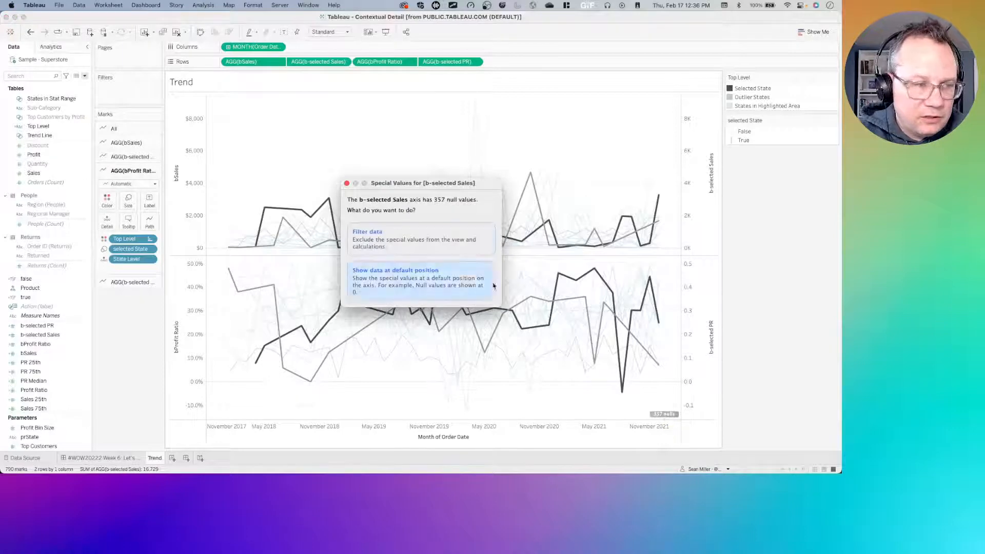
pyautogui.click(347, 184)
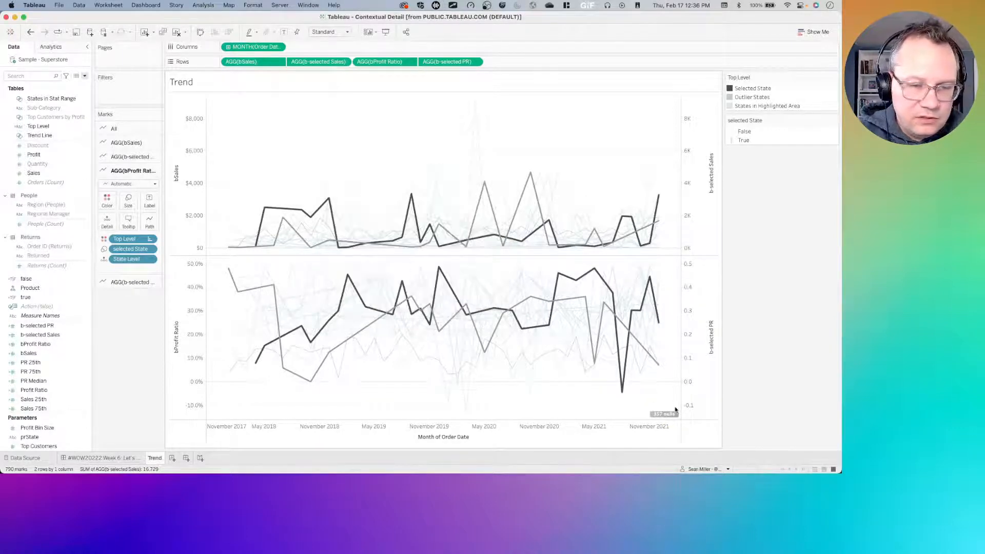
pyautogui.rightClick(667, 416)
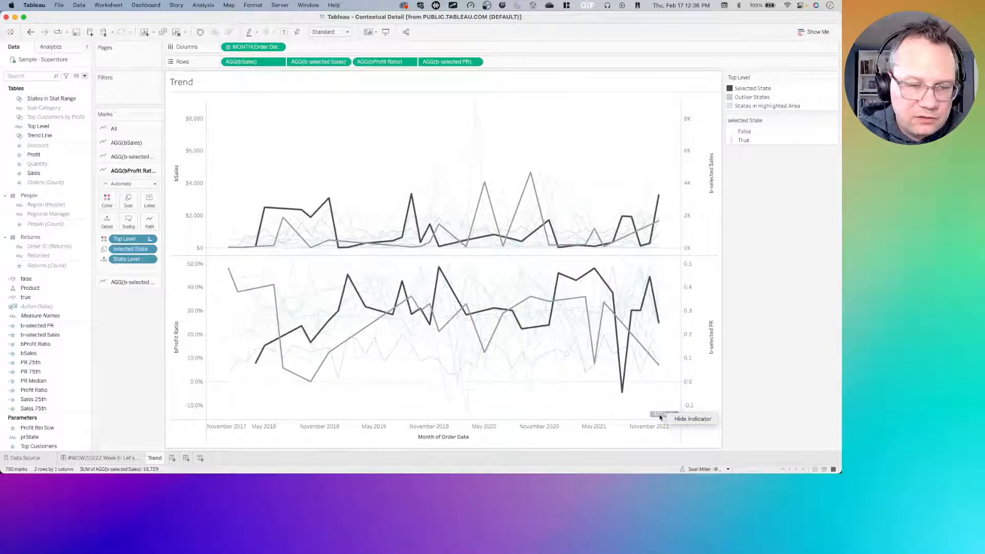
pyautogui.click(664, 415)
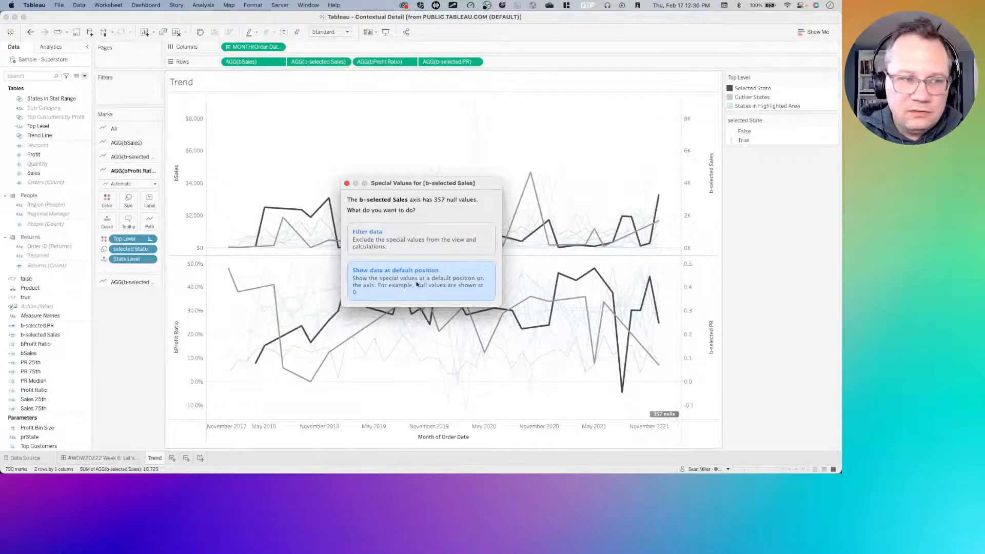
pyautogui.click(346, 185)
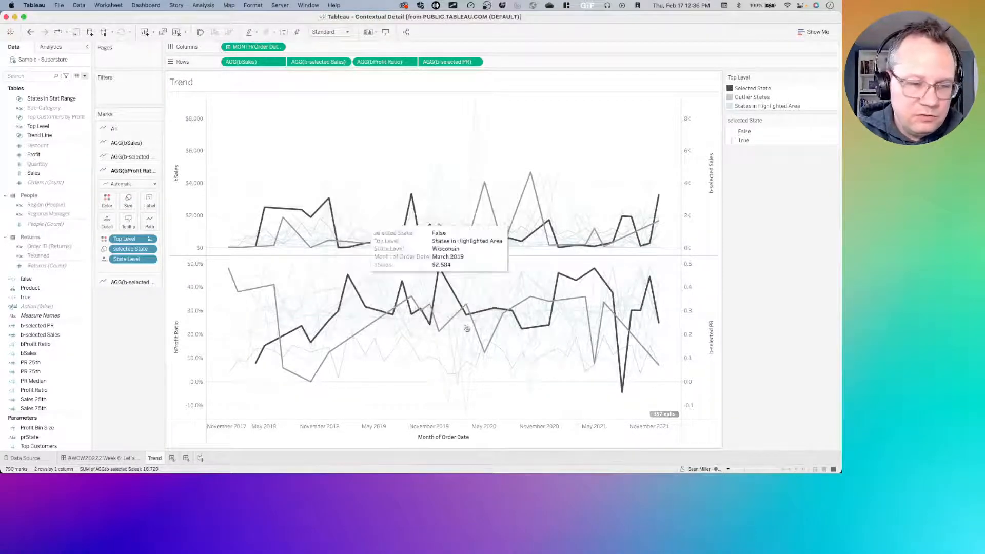
# Step: Hide the null values indicator and the headers of the b-selected Sales and b-selected PR axes
pyautogui.rightClick(663, 416)
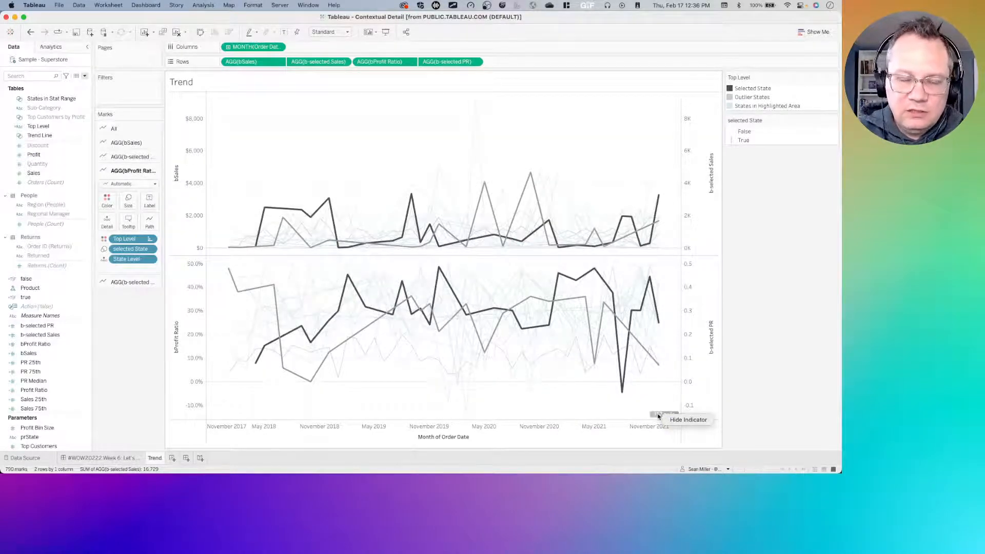
pyautogui.click(685, 419)
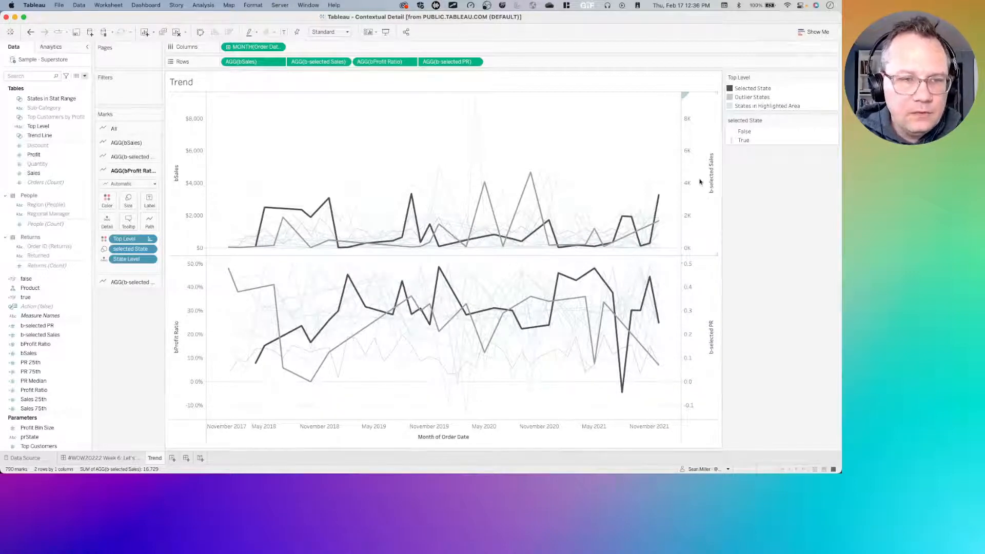
pyautogui.click(689, 167)
pyautogui.rightClick(689, 168)
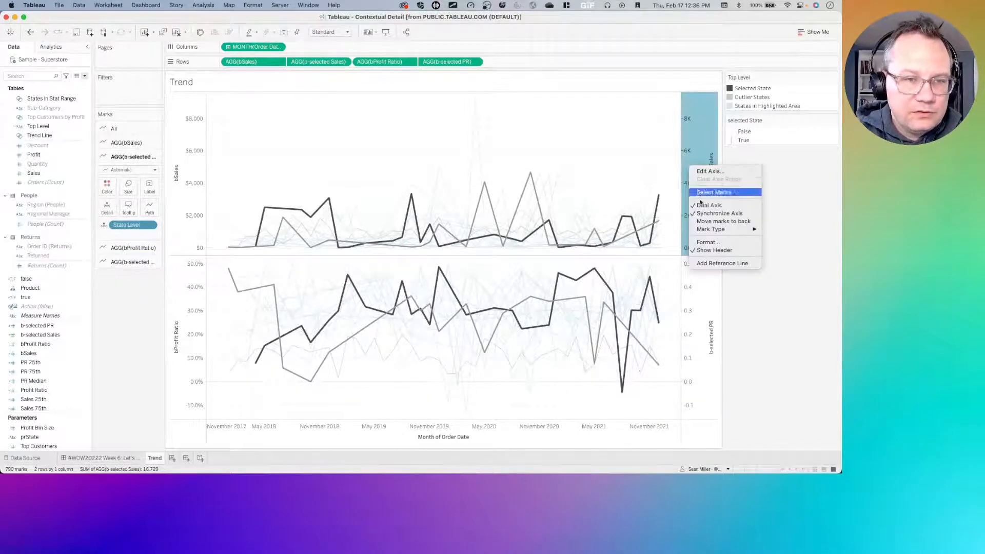
pyautogui.click(703, 245)
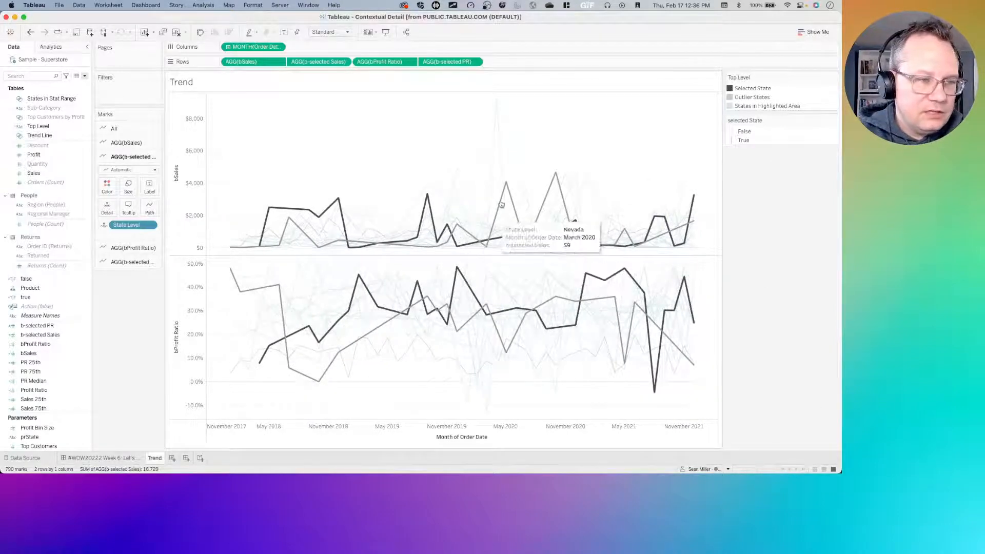
# Step: Add an action that changes set values on the #WOW20222 Week 6 dashboard and name it Selected Bar highlight
pyautogui.click(128, 459)
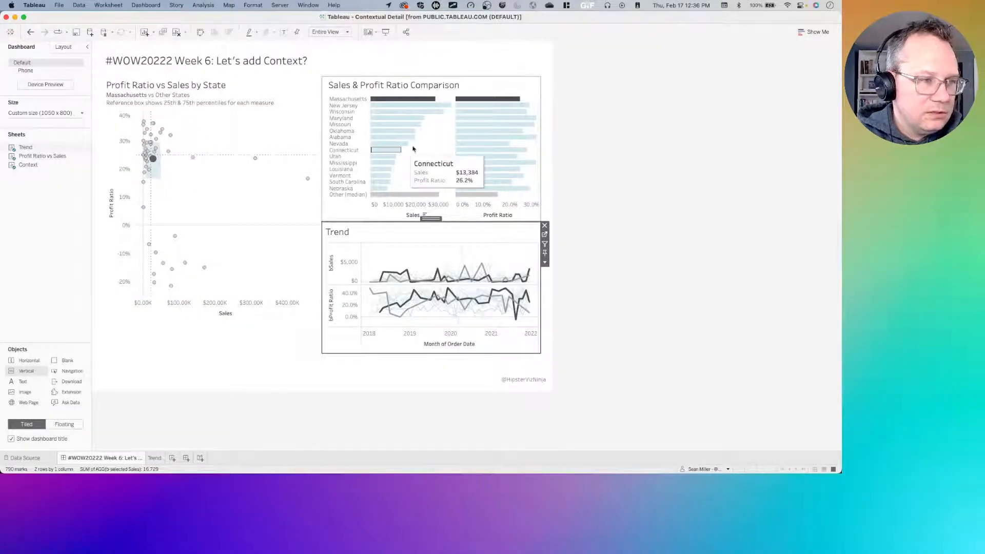
pyautogui.click(151, 6)
pyautogui.click(151, 137)
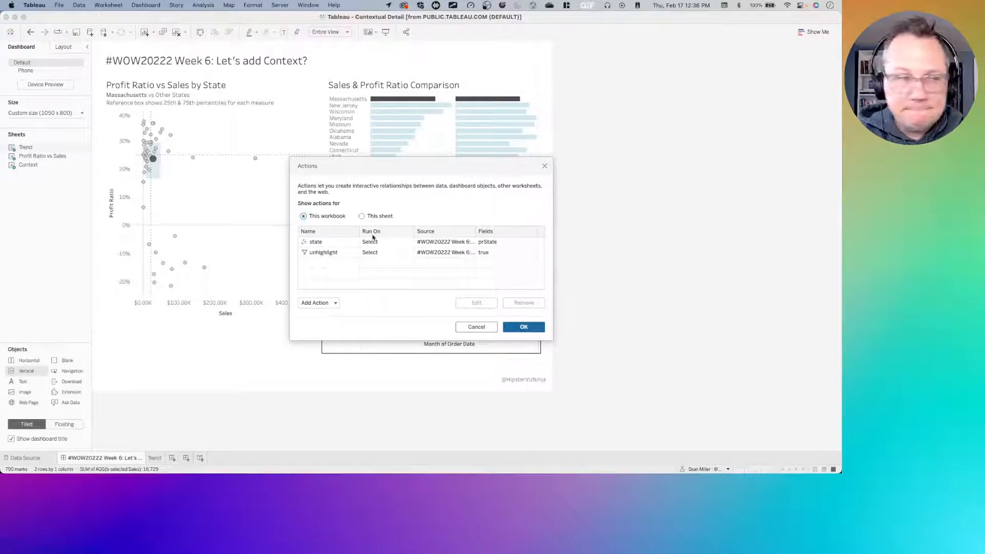
pyautogui.click(317, 302)
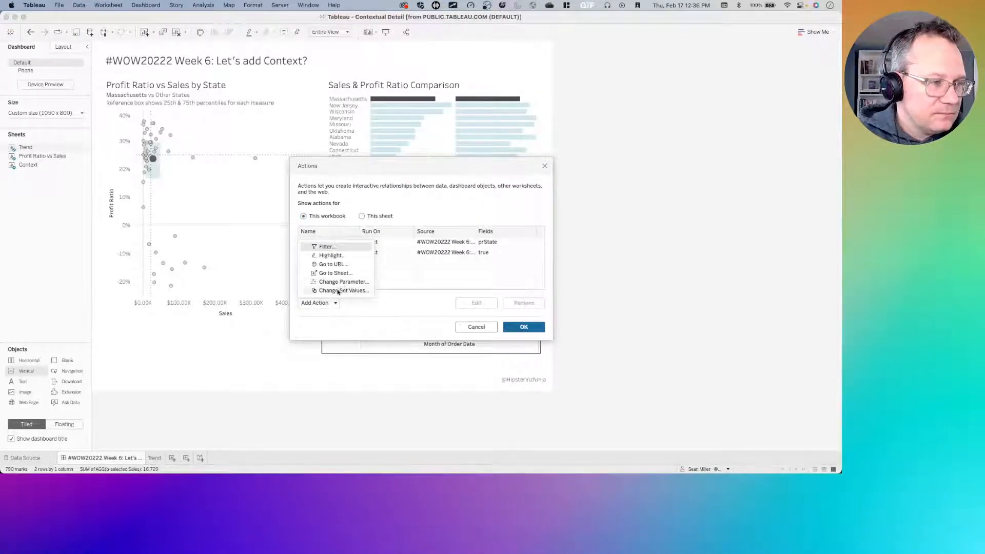
pyautogui.click(336, 291)
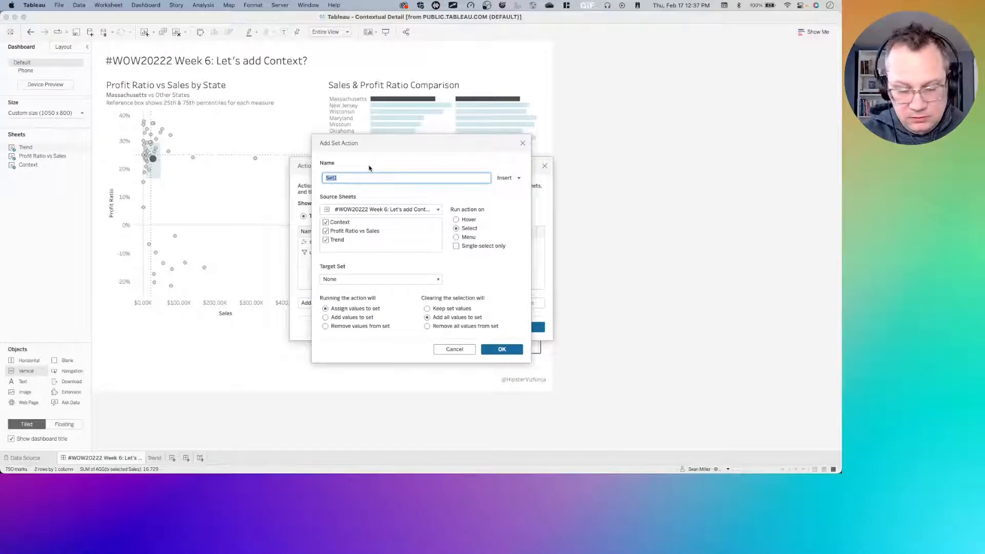
pyautogui.write('Si')
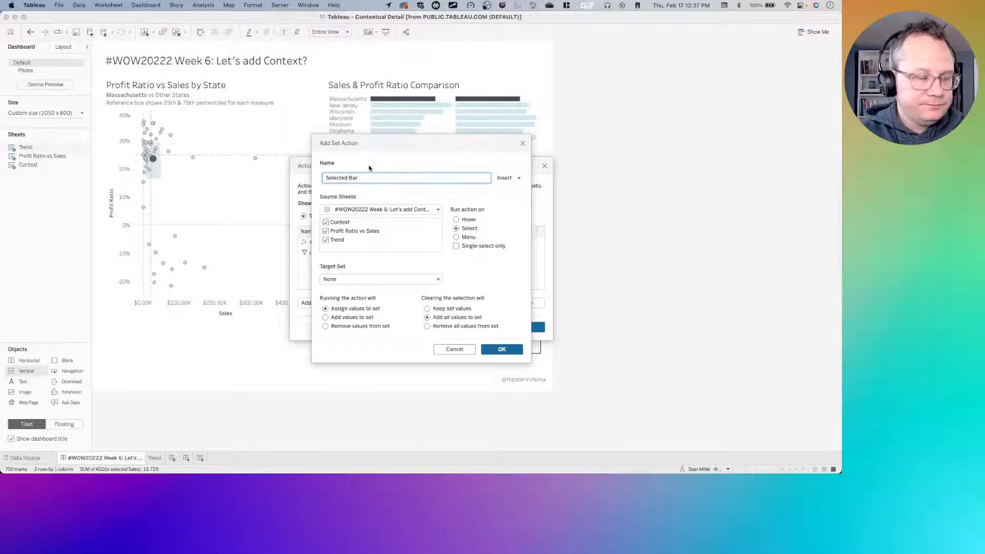
pyautogui.write('lected Bar highlight')
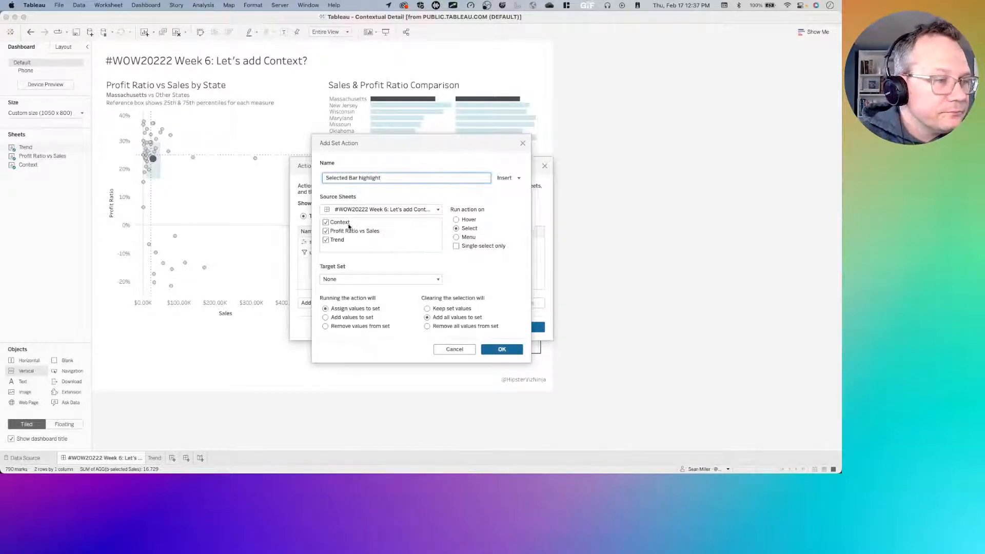
# Step: Limit the set action's source to Profit Ratio vs Sales, target the Trend Line set, and remove all values when the selection clears
pyautogui.click(327, 223)
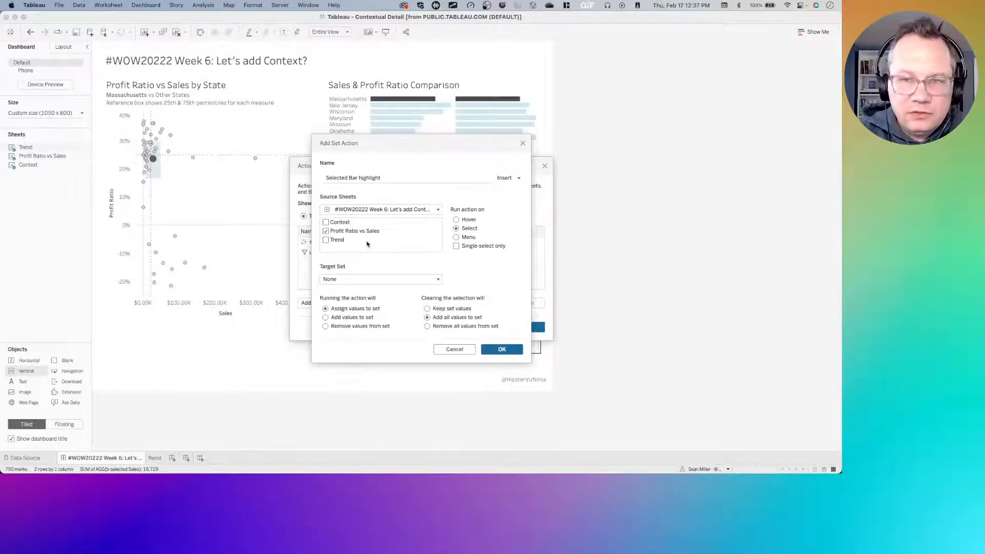
pyautogui.click(351, 280)
pyautogui.moveTo(357, 302)
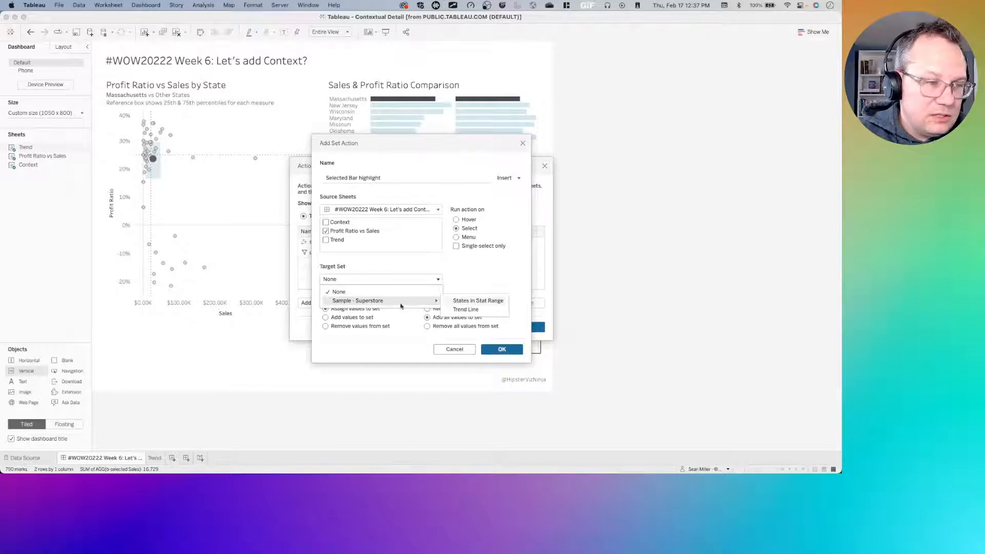
pyautogui.click(484, 310)
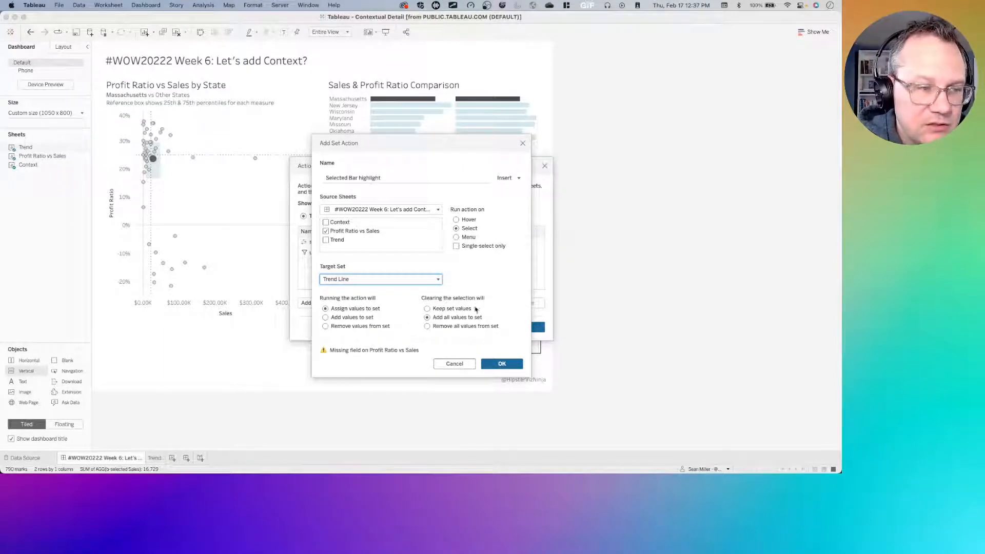
pyautogui.click(427, 327)
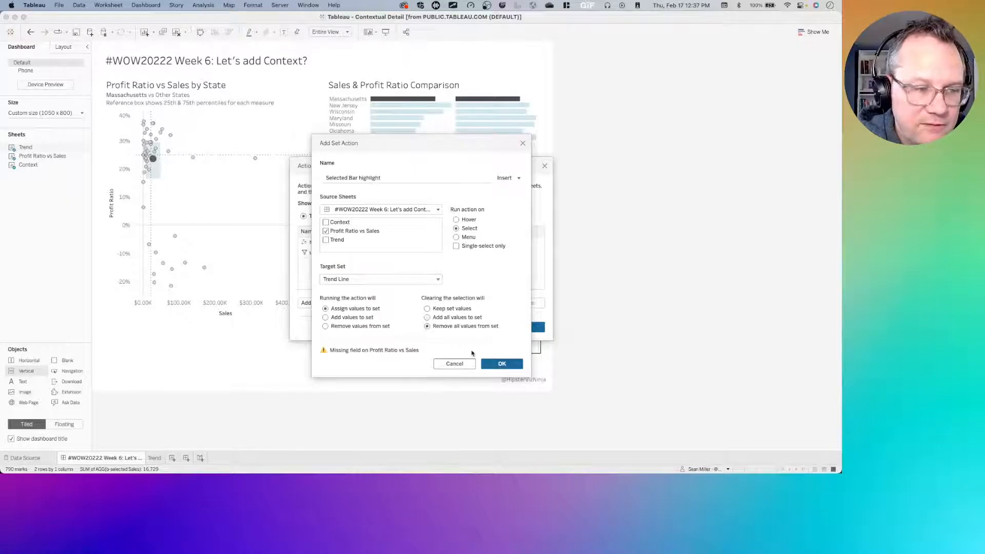
pyautogui.click(501, 365)
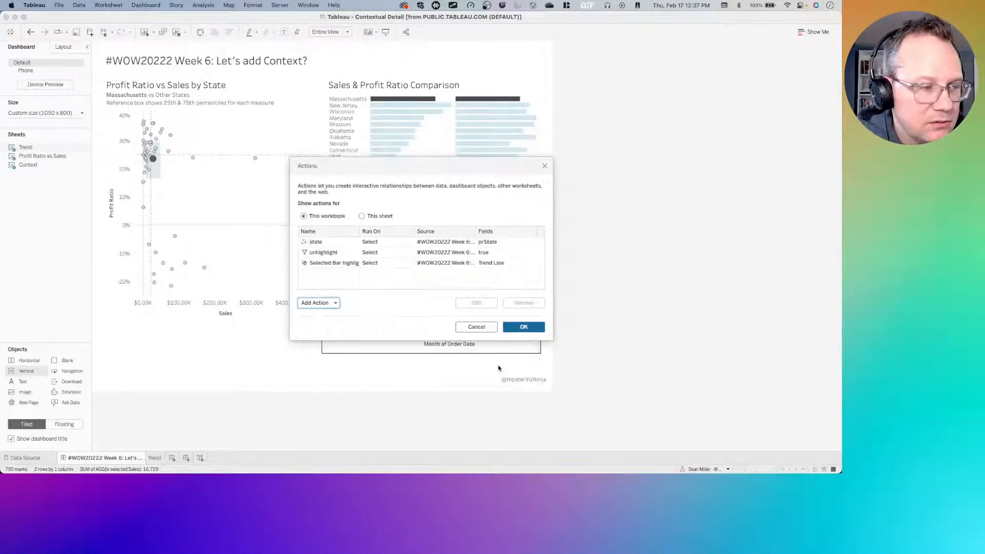
# Step: Check the missing-field warning in the Selected Bar highlight set action and save the workbook's actions
pyautogui.doubleClick(314, 264)
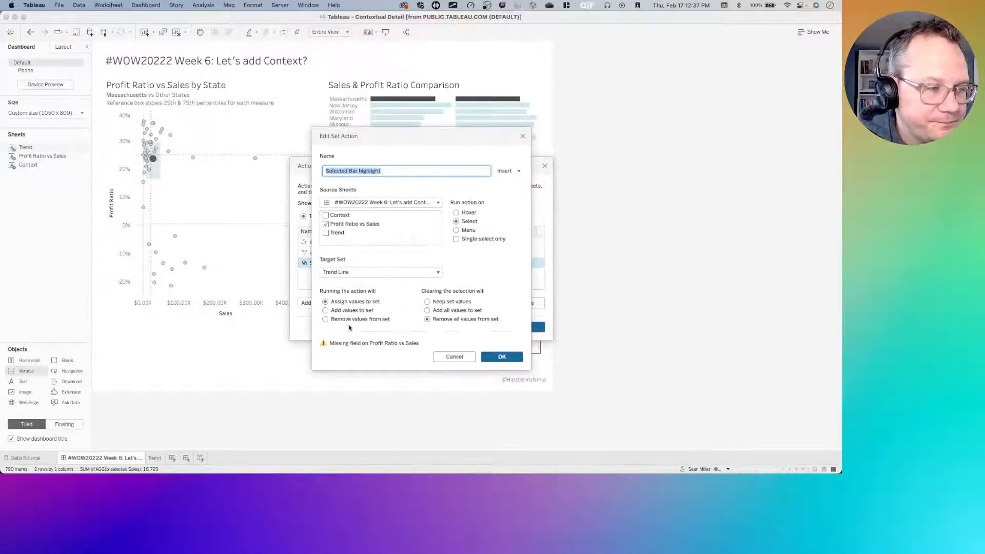
pyautogui.moveTo(324, 345)
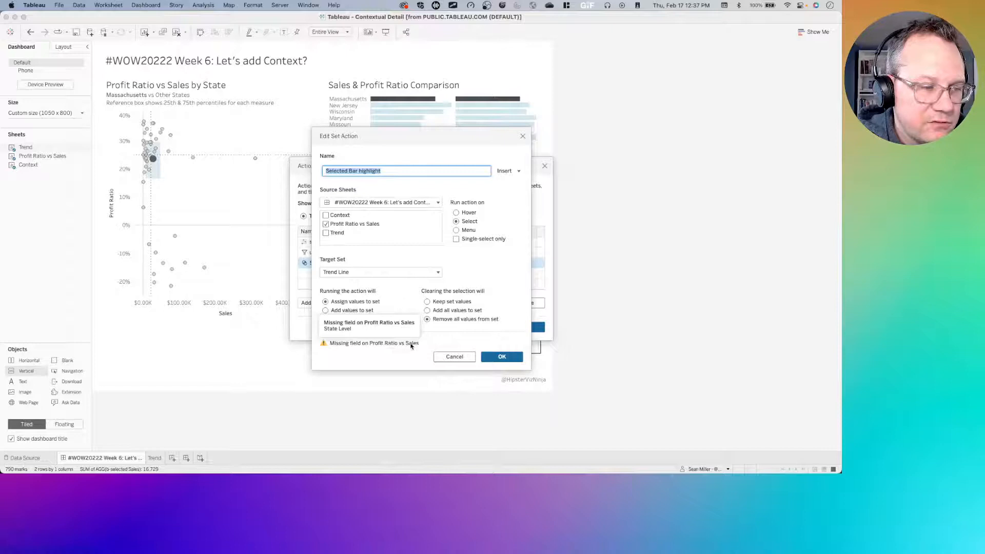
pyautogui.click(502, 356)
pyautogui.click(505, 330)
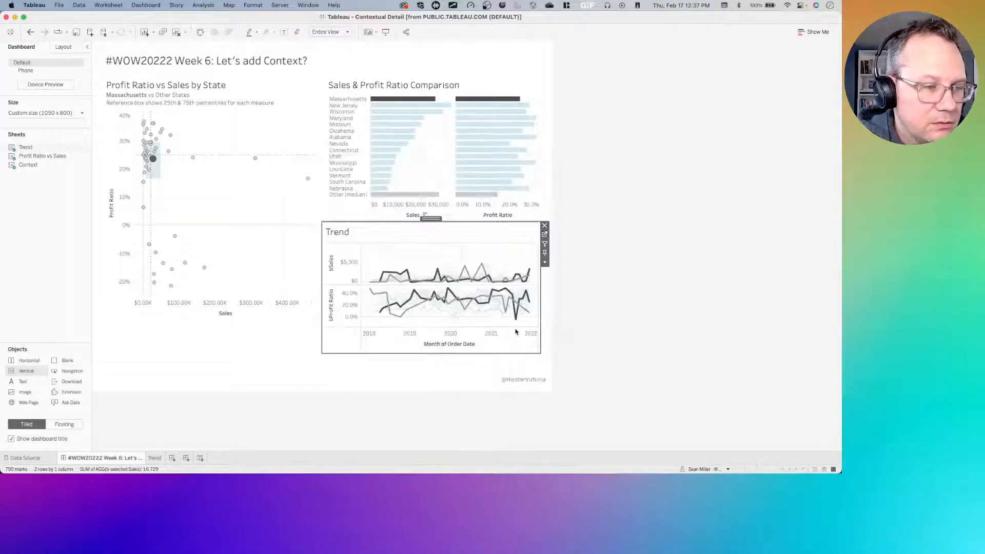
# Step: Open the Sales & Profit Ratio Comparison worksheet and add the Trend Line set to Detail for all marks
pyautogui.click(430, 154)
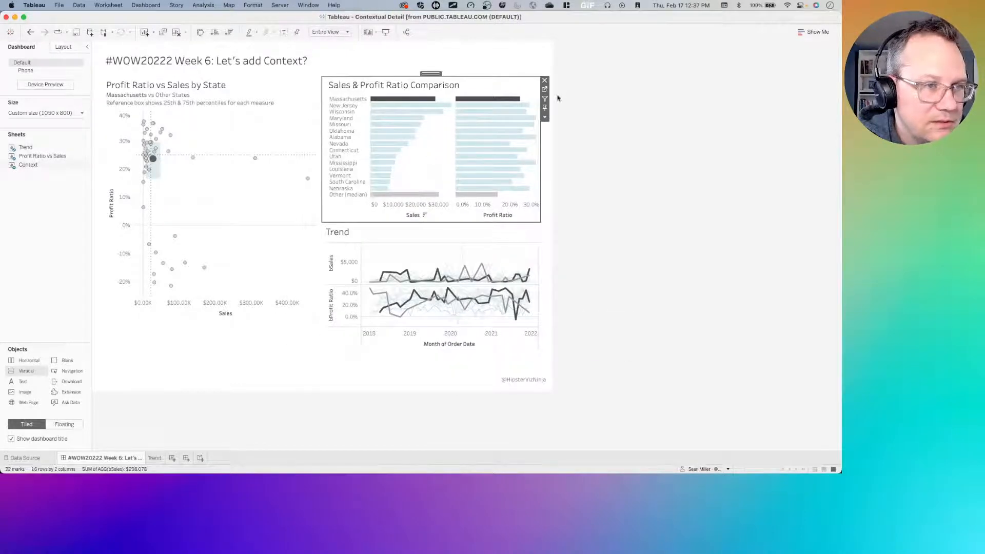
pyautogui.click(545, 89)
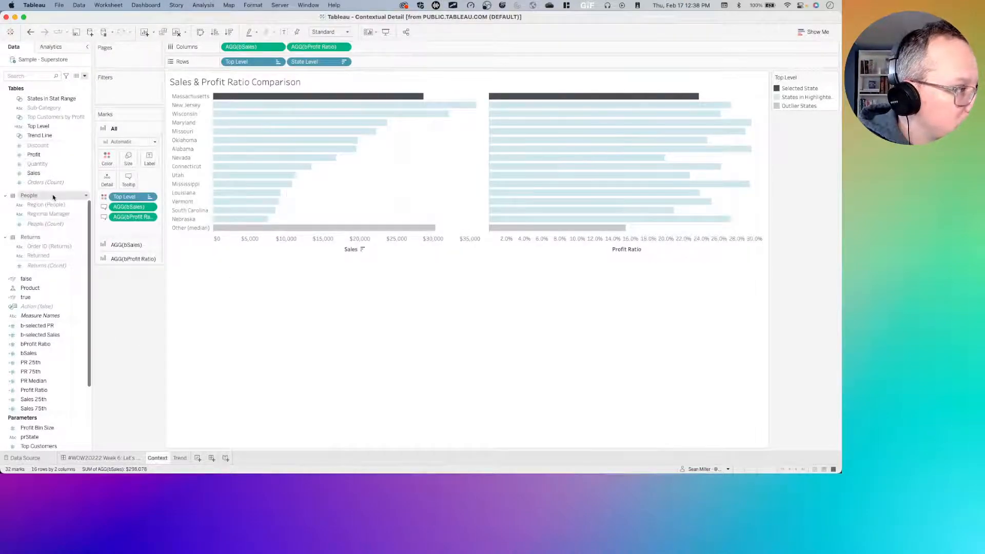
pyautogui.scroll(1, 54, 196)
pyautogui.click(50, 146)
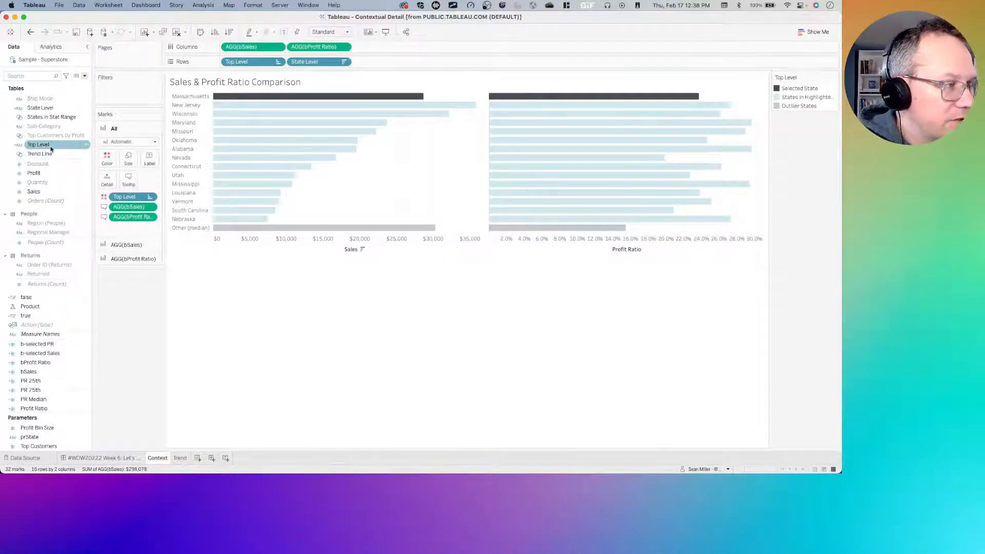
pyautogui.click(56, 155)
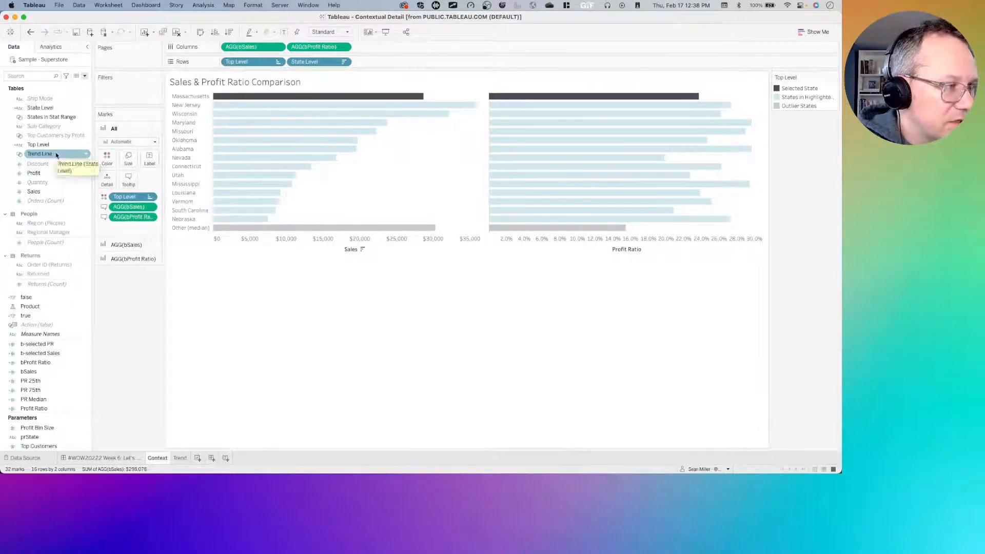
pyautogui.moveTo(55, 155); pyautogui.dragTo(108, 179)
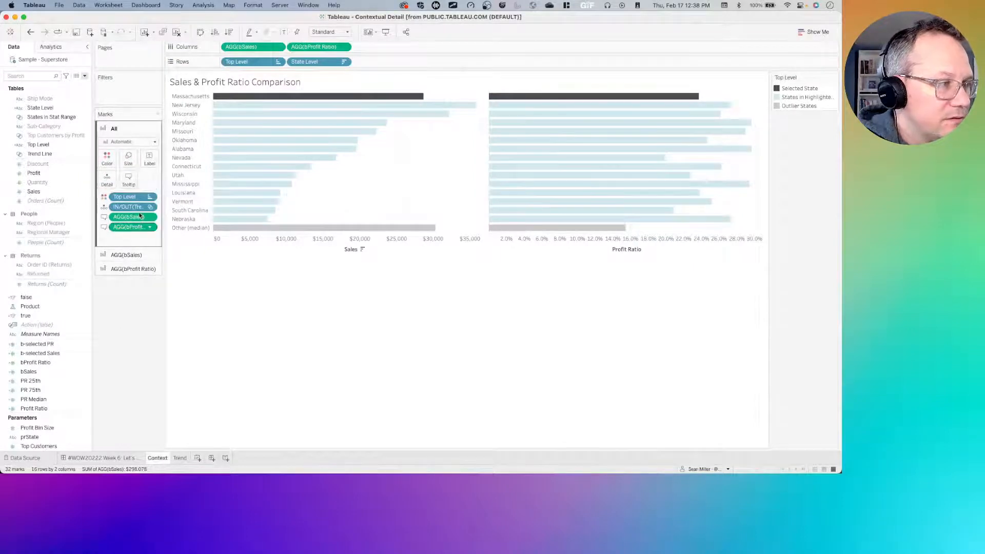
# Step: Return to the #WOW20222 Week 6 dashboard and open its list of actions
pyautogui.click(128, 459)
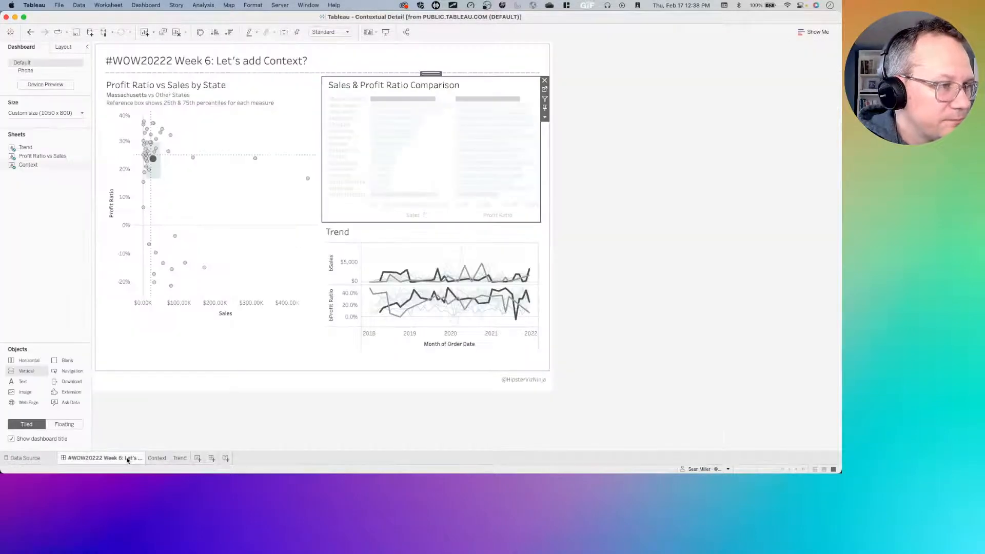
pyautogui.click(147, 6)
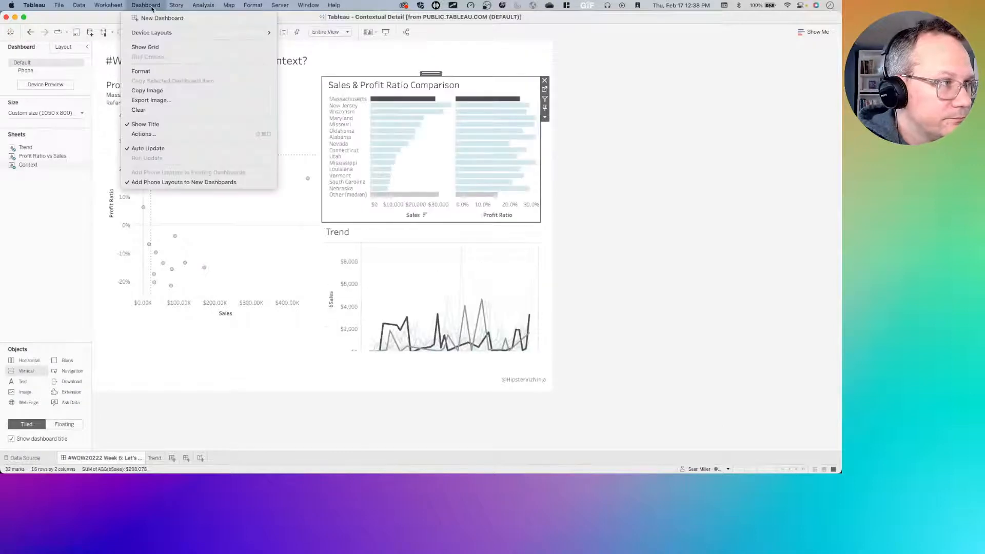
pyautogui.moveTo(116, 4)
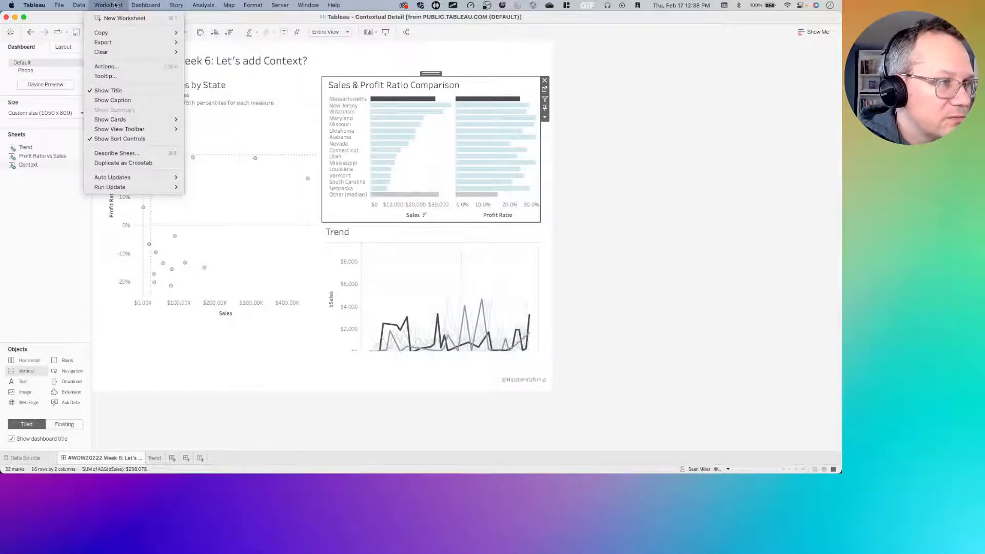
pyautogui.moveTo(145, 5)
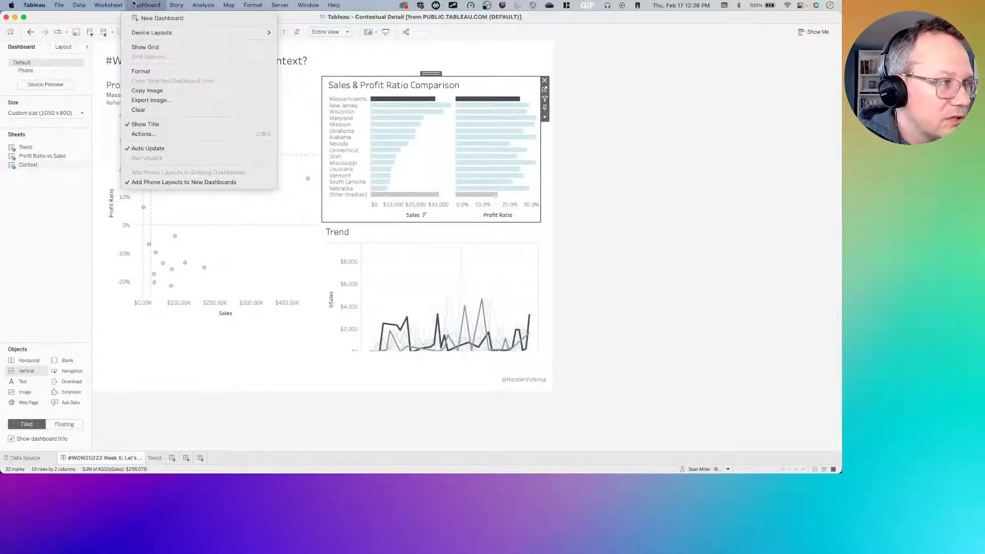
# Step: Open the dashboard's Selected Bar highlight set action and examine its missing-field warning, then close the action
pyautogui.click(150, 134)
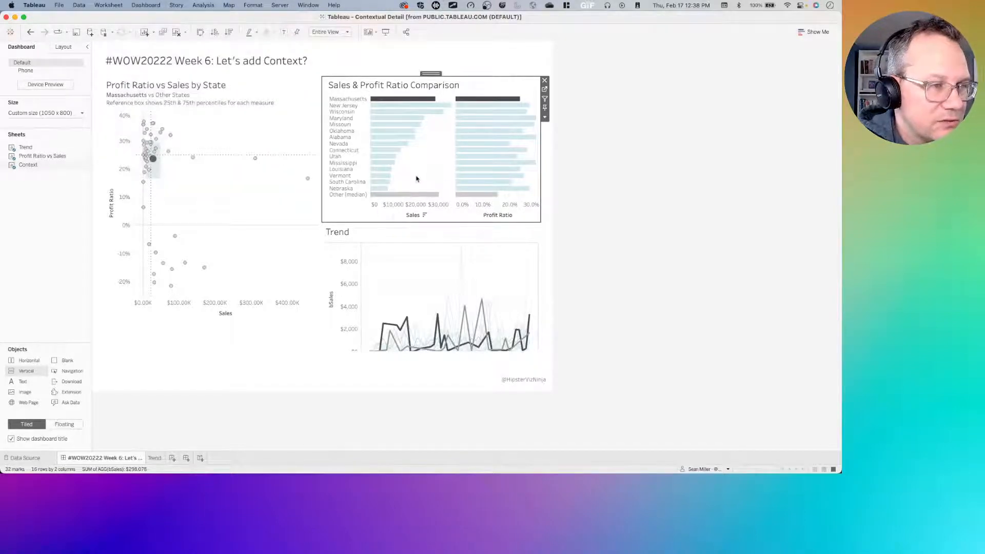
pyautogui.click(333, 263)
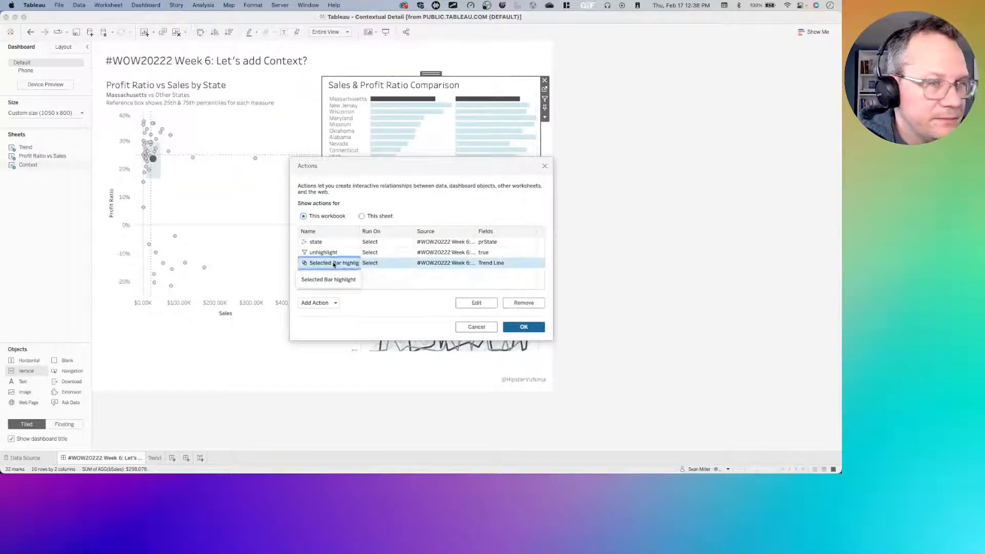
pyautogui.doubleClick(333, 263)
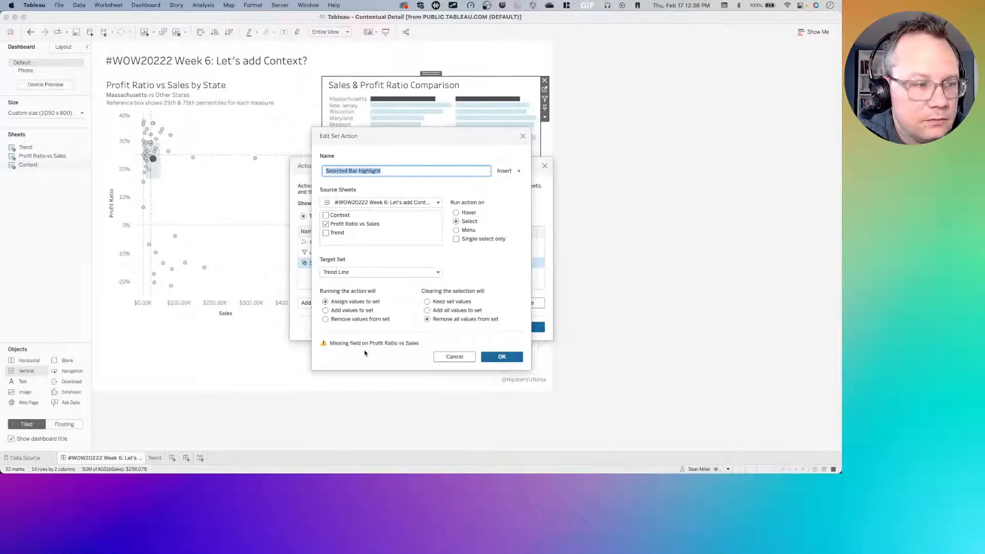
pyautogui.click(343, 343)
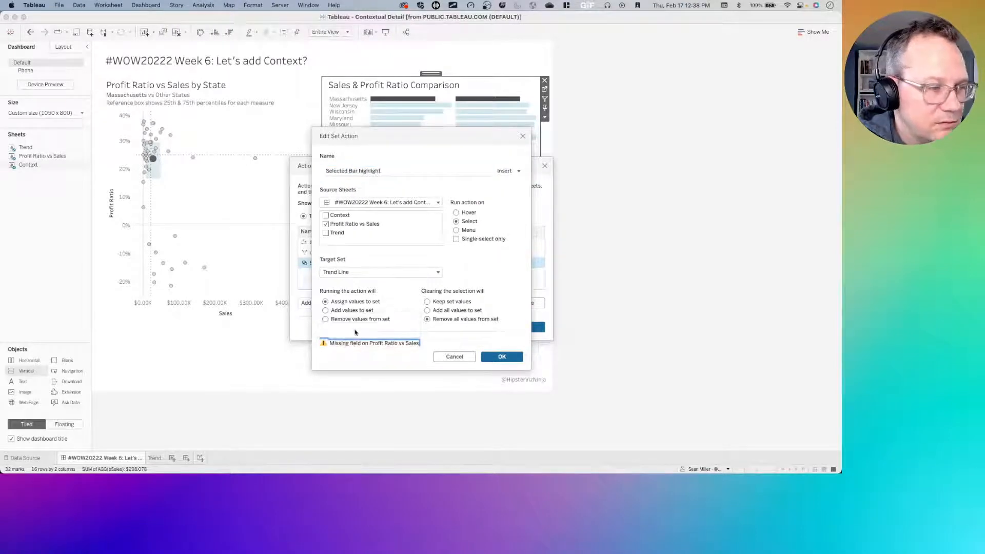
pyautogui.moveTo(336, 346)
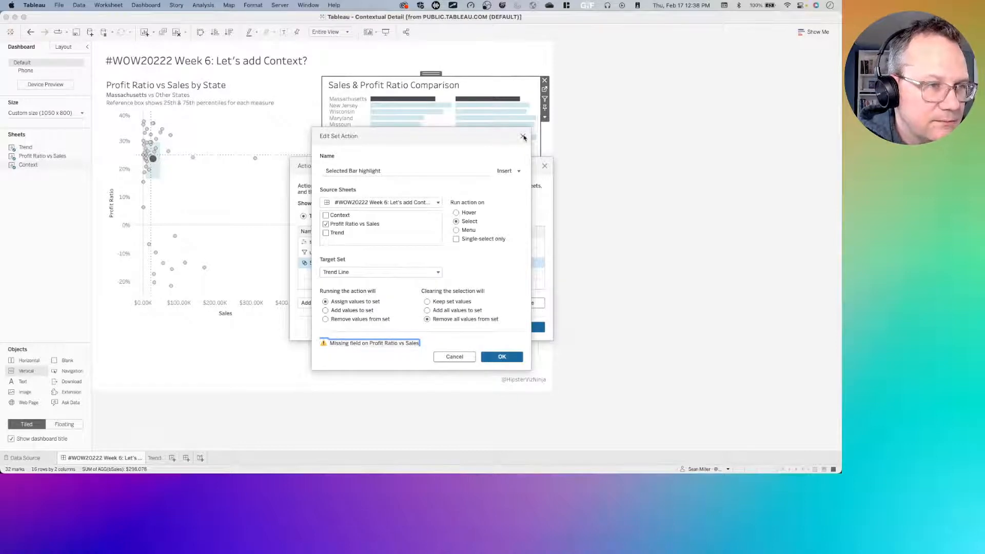
pyautogui.click(523, 137)
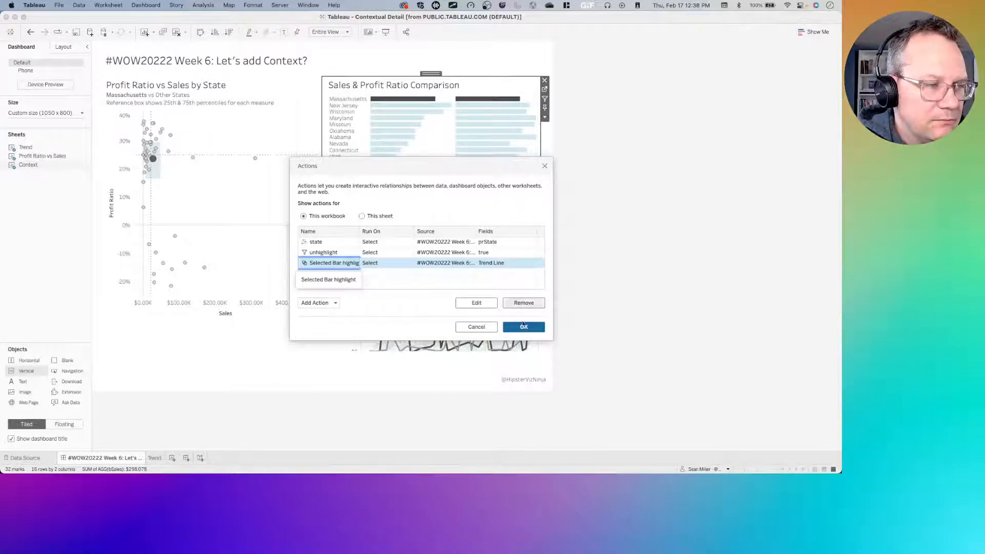
# Step: Reopen the Selected Bar highlight set action, check which field its source sheet lacks, and accept the action and the actions list
pyautogui.doubleClick(340, 263)
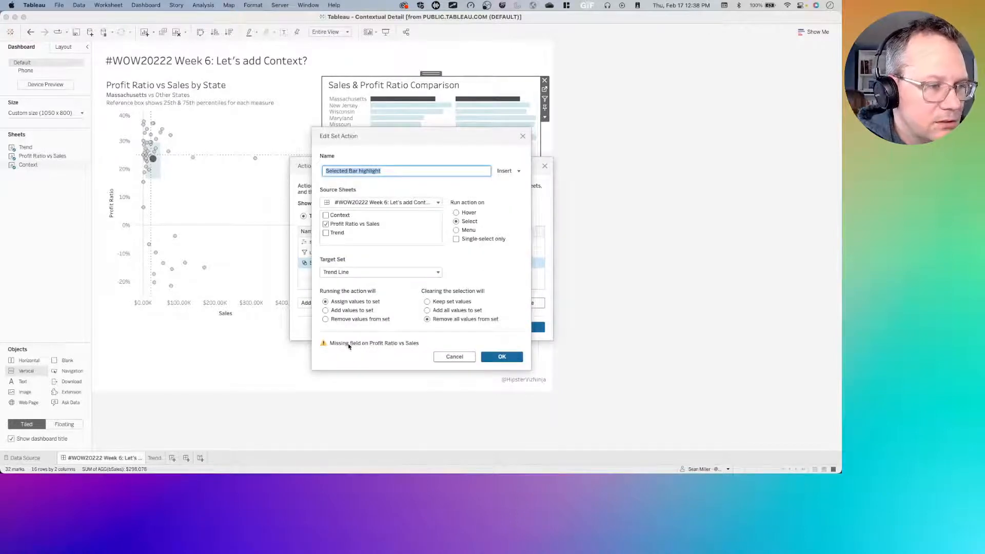
pyautogui.moveTo(342, 348)
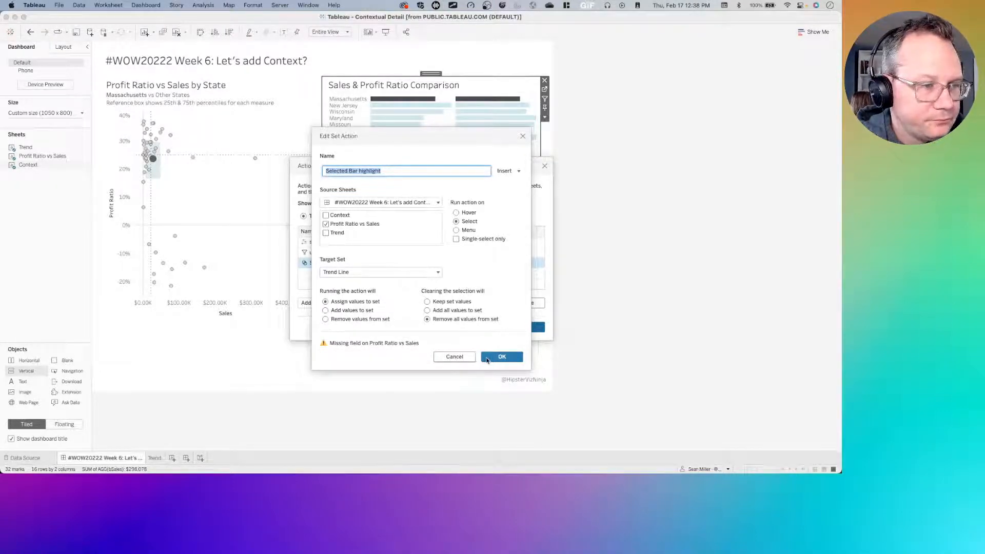
pyautogui.click(359, 344)
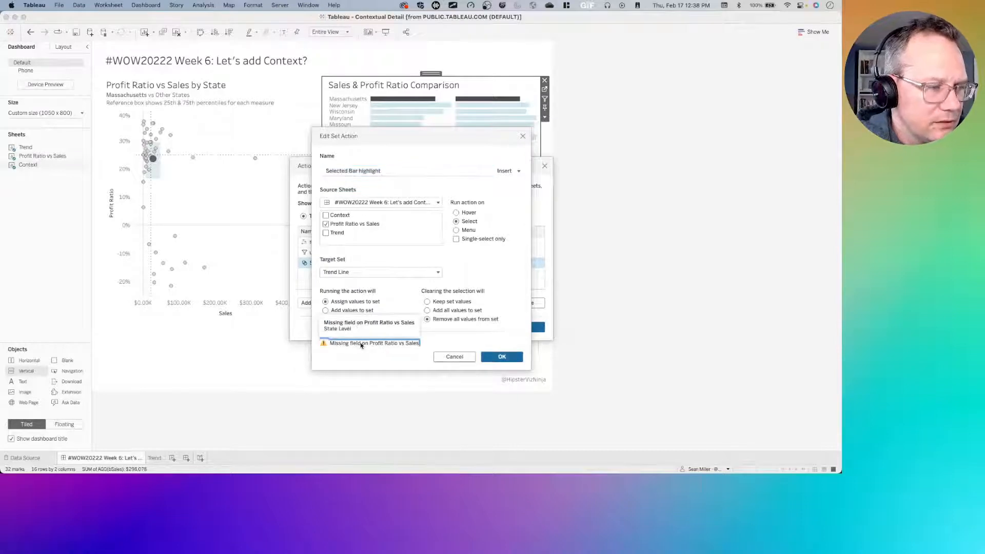
pyautogui.moveTo(337, 343)
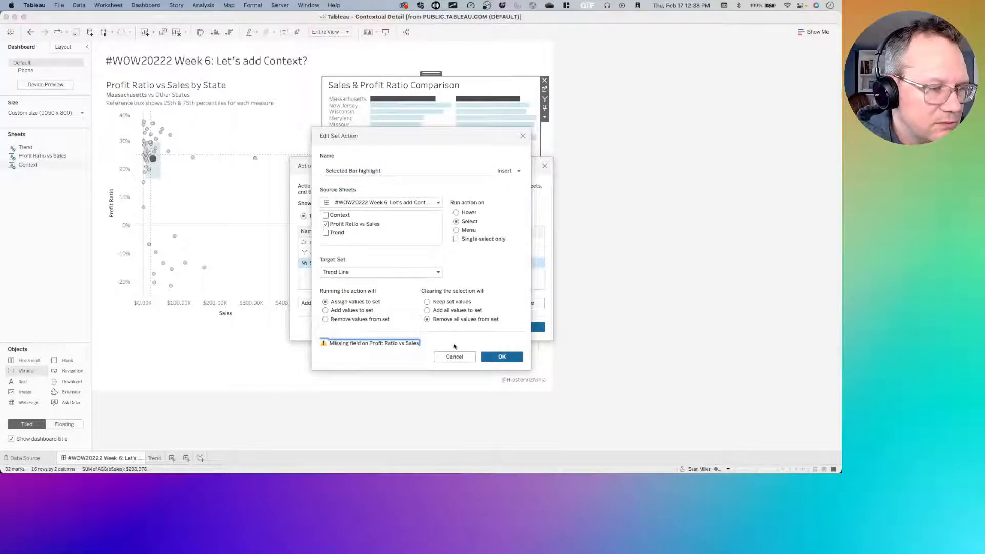
pyautogui.click(502, 357)
pyautogui.click(523, 329)
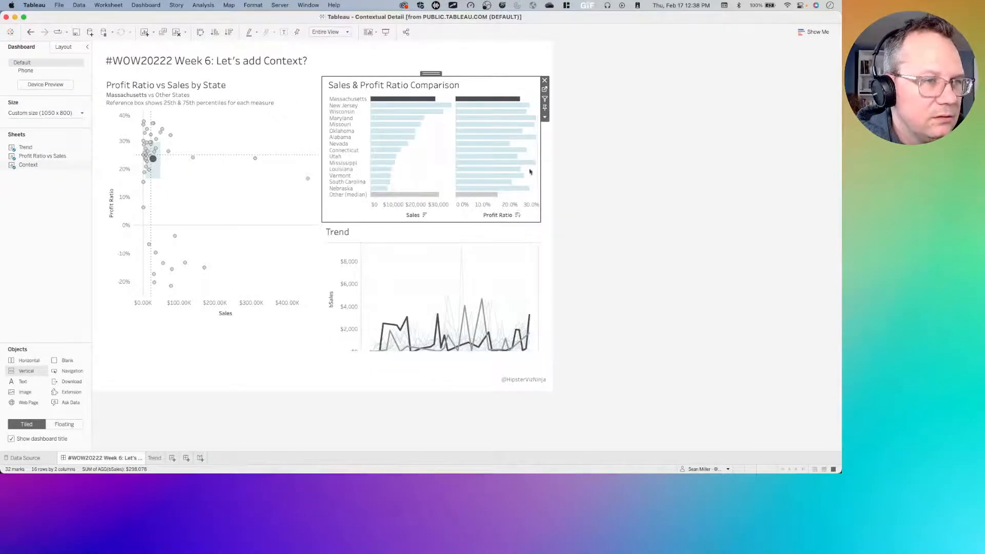
# Step: Open the Sales & Profit Ratio Comparison worksheet and examine its Profit Ratio marks, the Trend Line set and the Top Level field
pyautogui.click(545, 90)
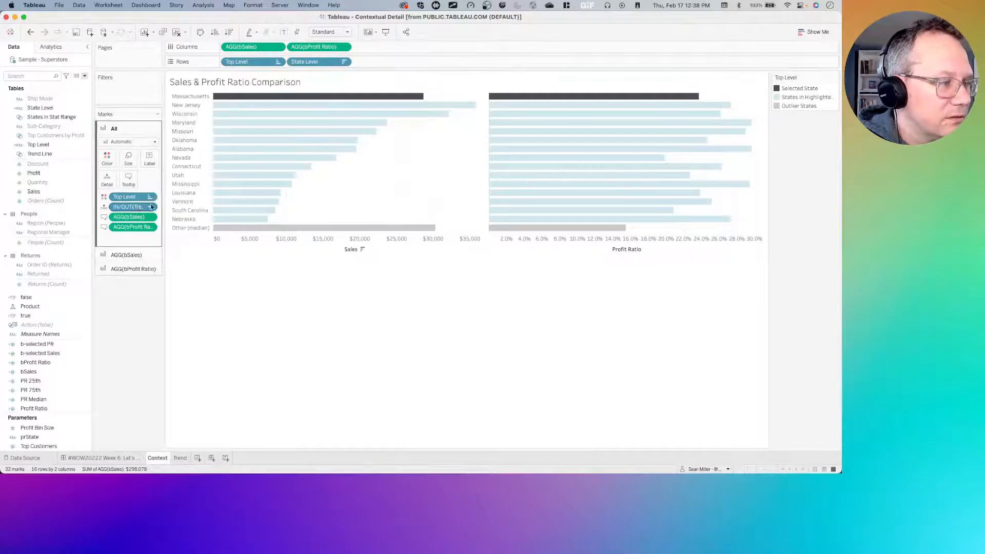
pyautogui.click(133, 268)
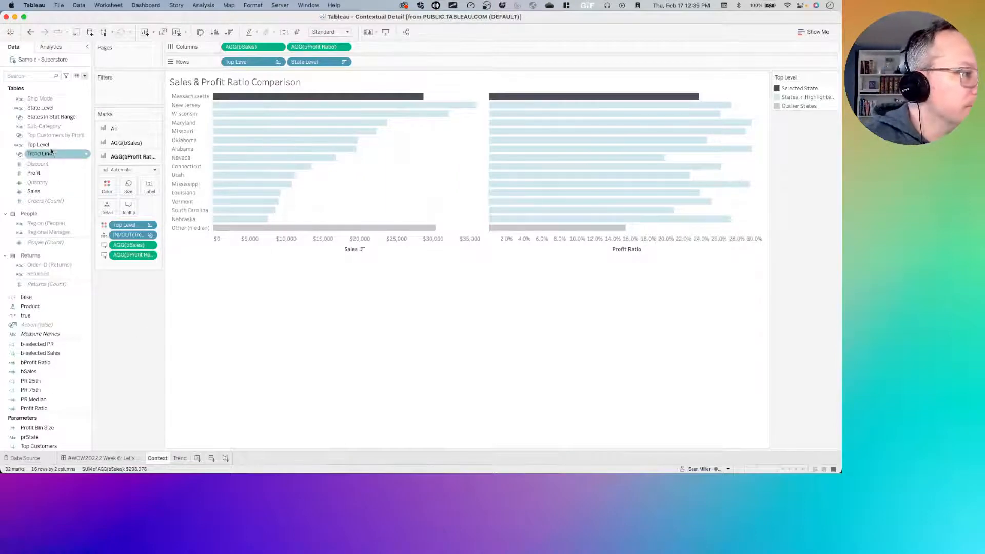
pyautogui.scroll(1, 56, 159)
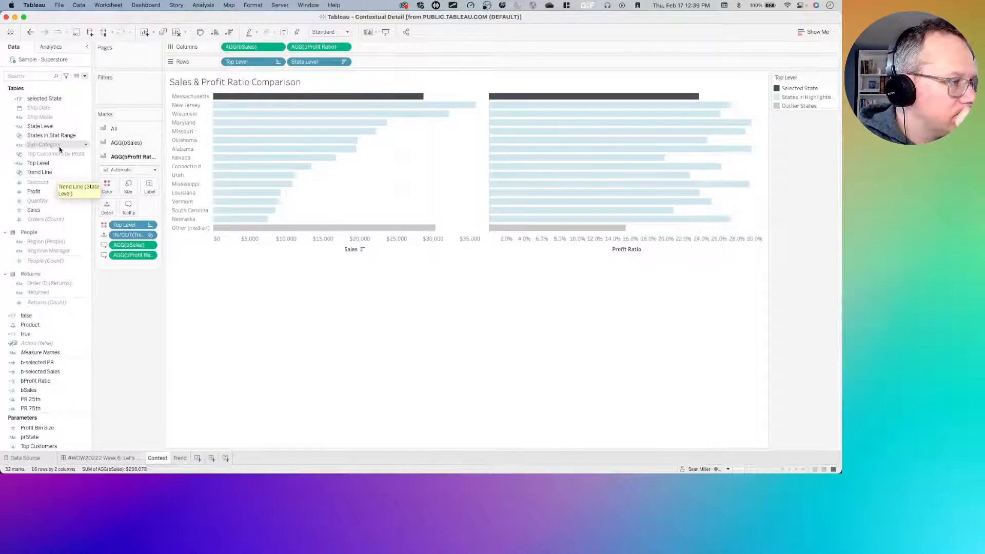
pyautogui.scroll(1, 56, 146)
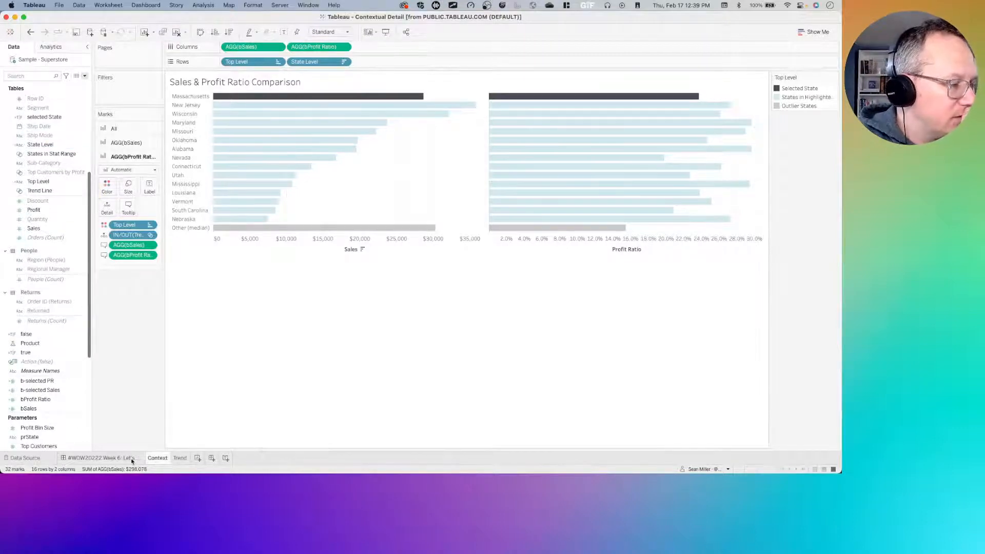
pyautogui.rightClick(53, 183)
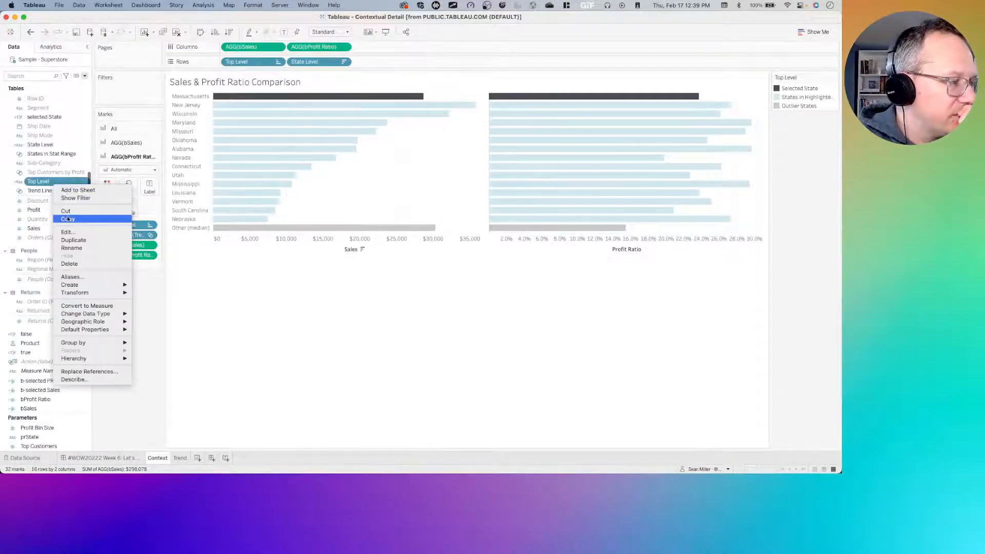
pyautogui.click(144, 317)
# Step: Return to the Week 6 dashboard and review the Selected Bar highlight set action's source sheet and target set again
pyautogui.click(130, 458)
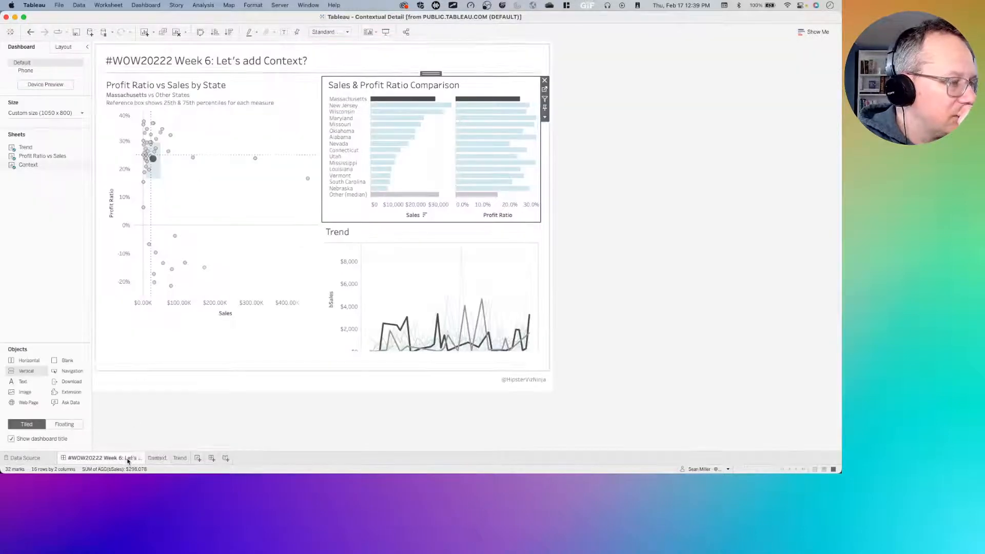
pyautogui.click(398, 248)
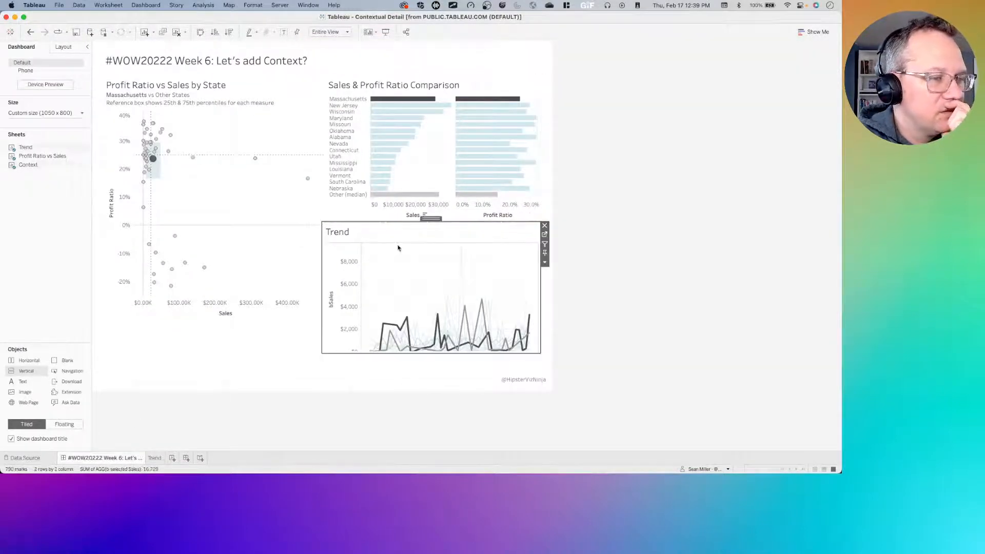
pyautogui.click(144, 5)
pyautogui.click(153, 134)
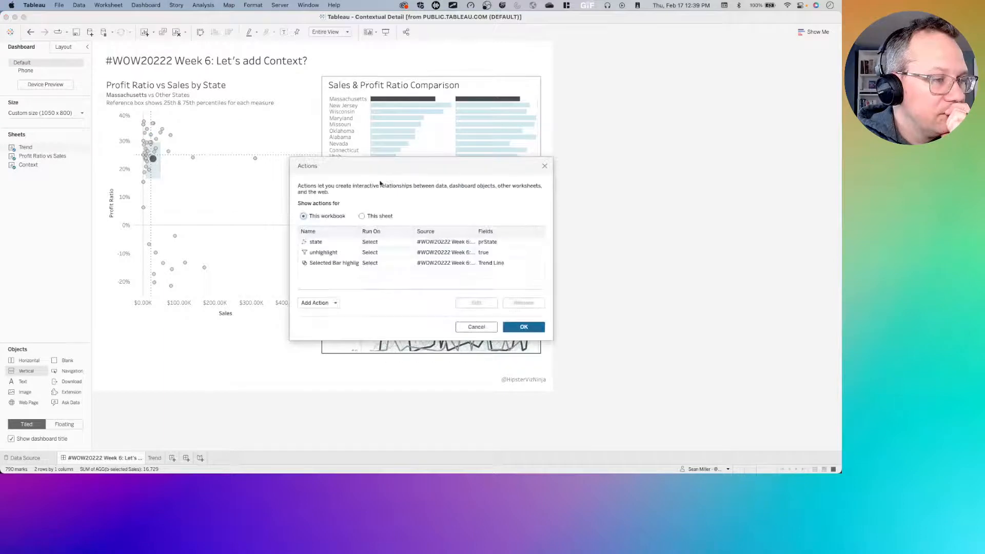
pyautogui.click(338, 267)
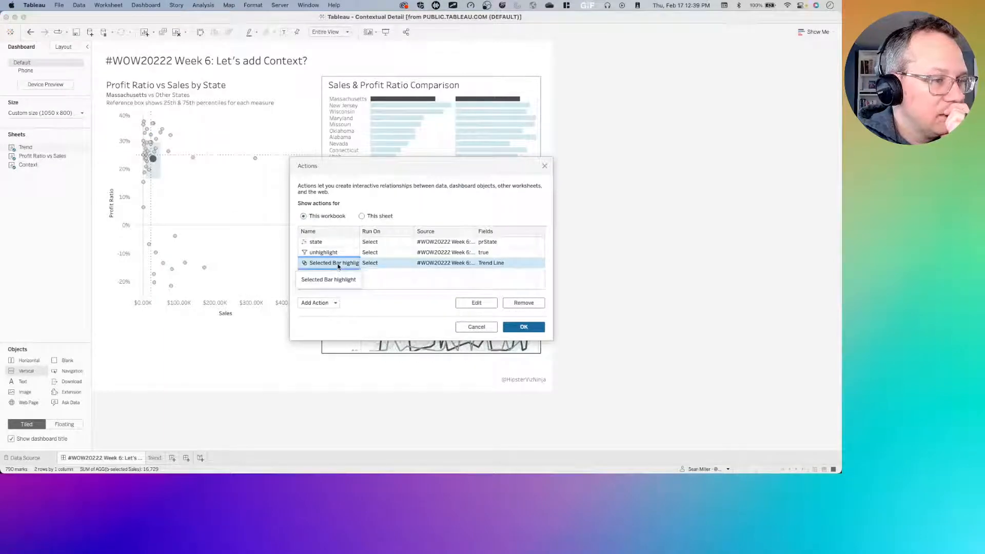
pyautogui.doubleClick(338, 263)
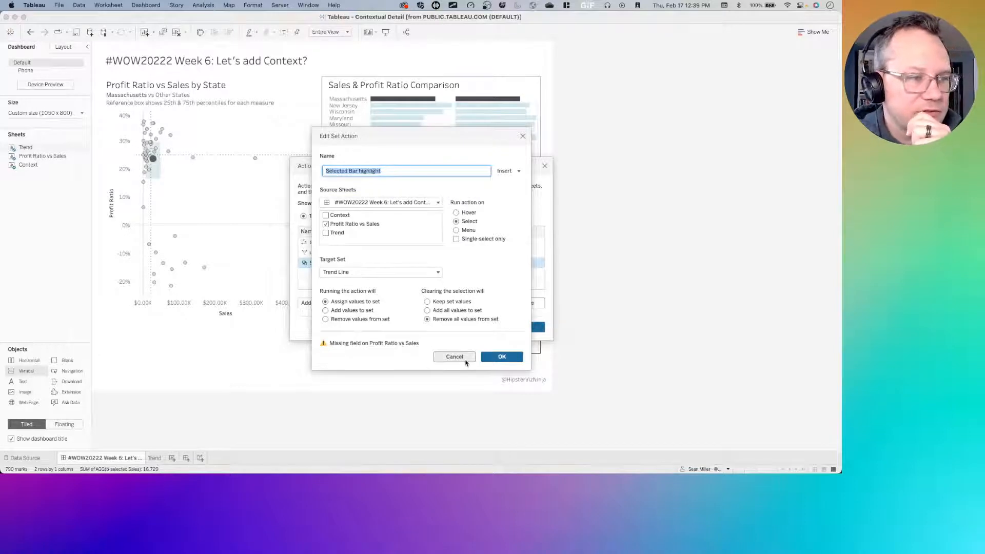
pyautogui.click(455, 357)
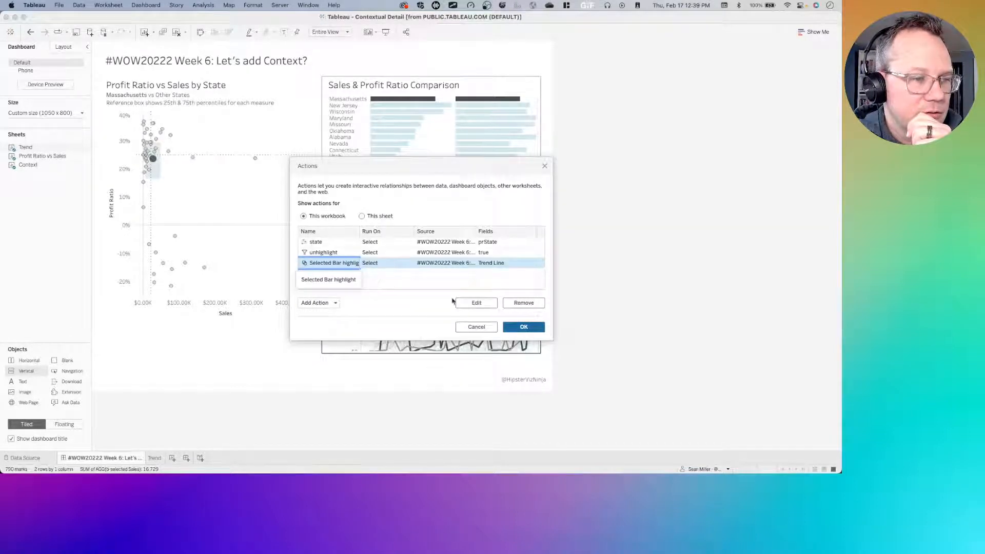
pyautogui.click(524, 304)
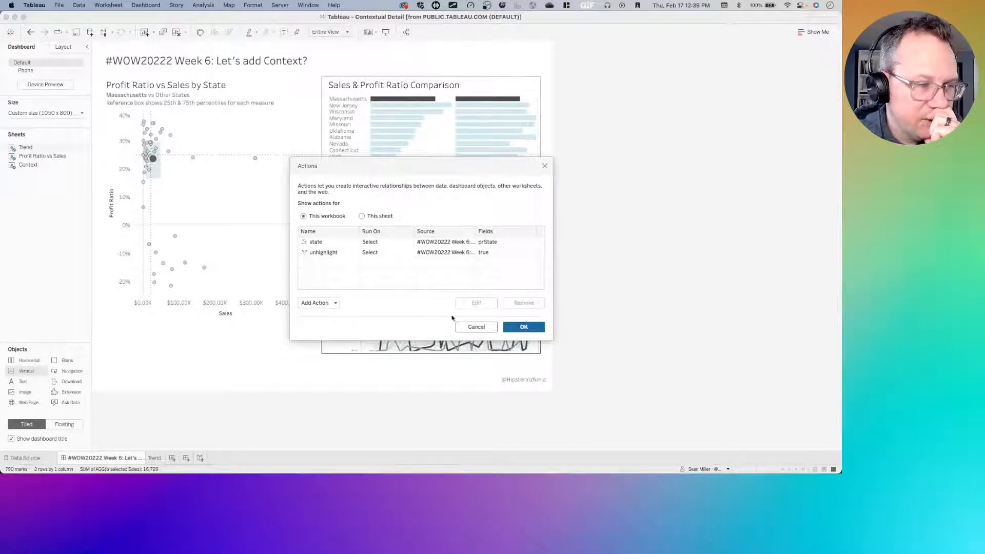
pyautogui.click(323, 305)
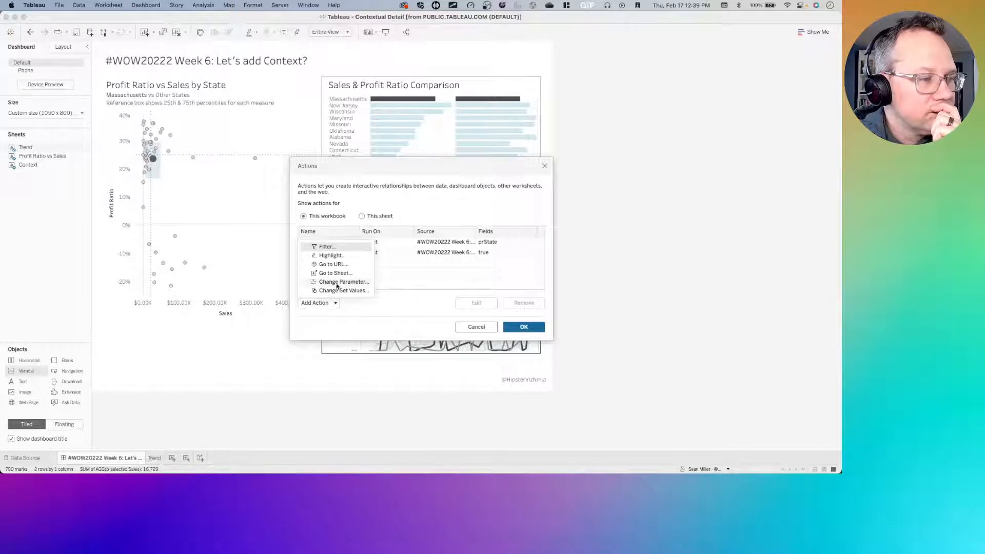
pyautogui.click(338, 284)
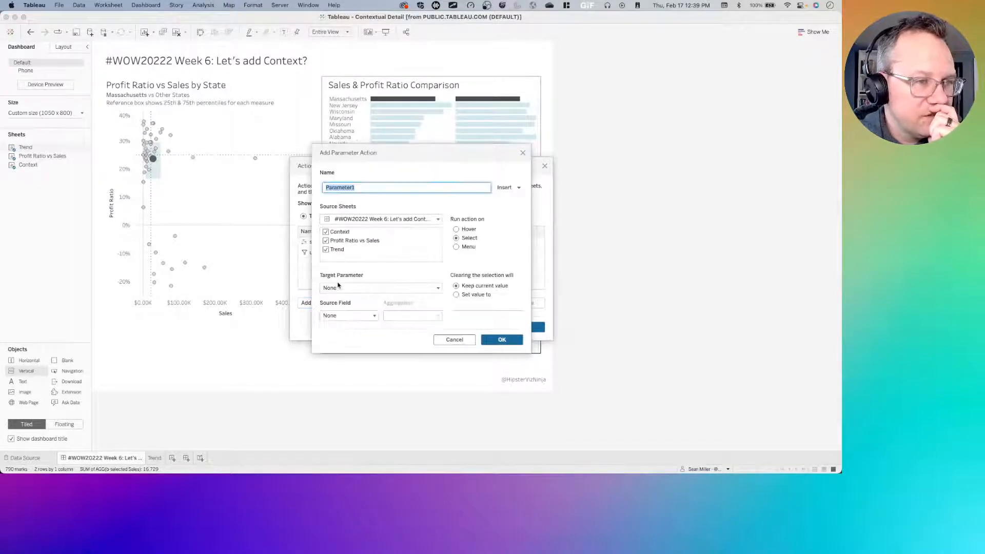
pyautogui.click(326, 233)
pyautogui.click(326, 250)
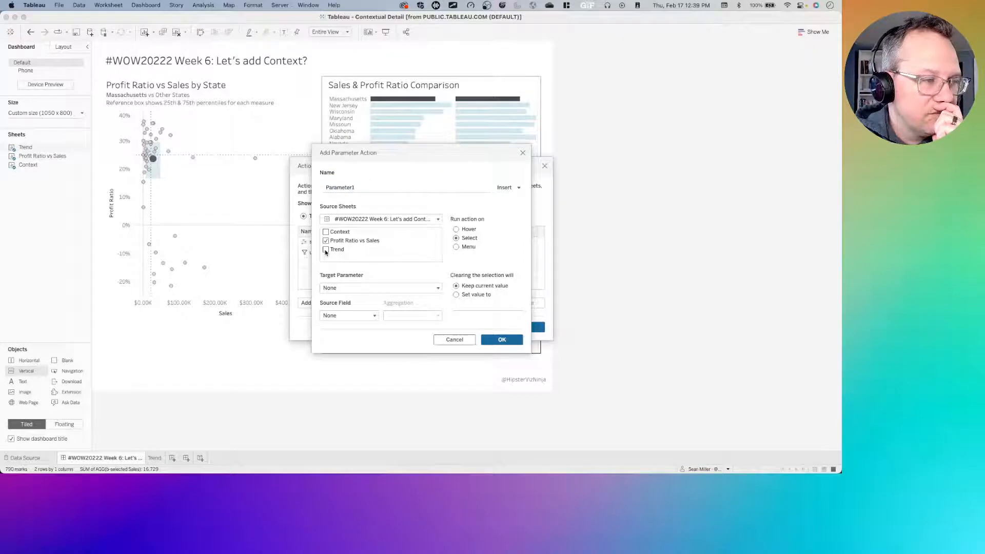
pyautogui.click(365, 289)
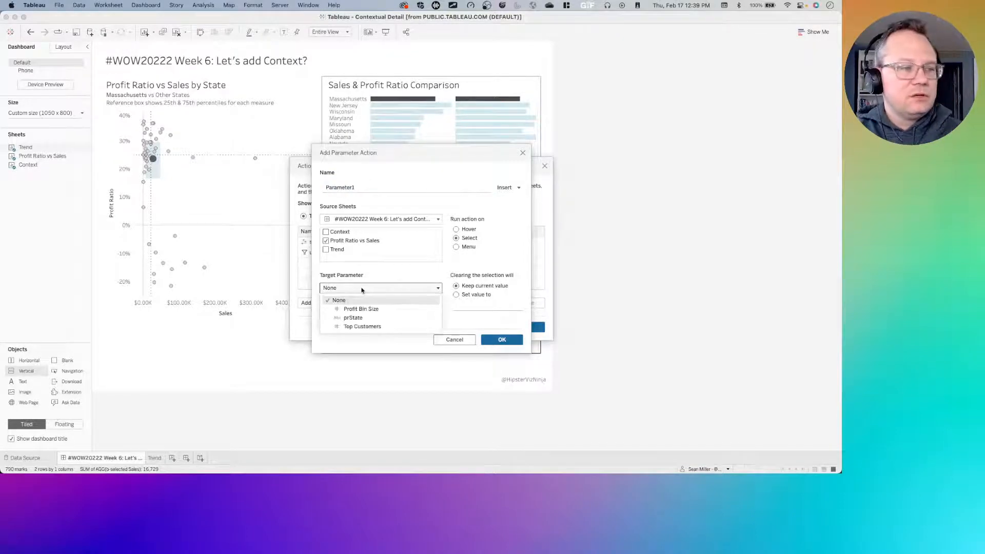
pyautogui.click(387, 288)
pyautogui.click(455, 340)
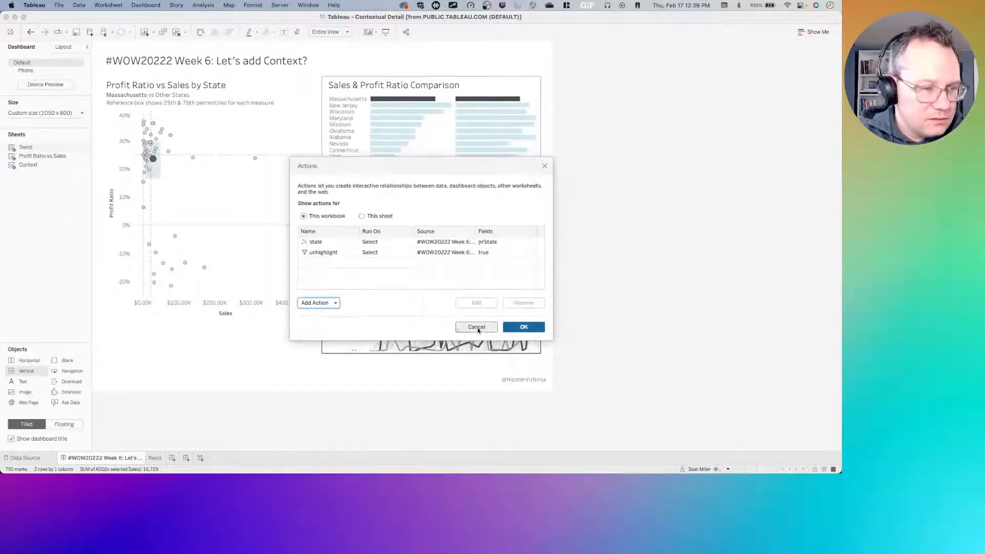
pyautogui.click(478, 328)
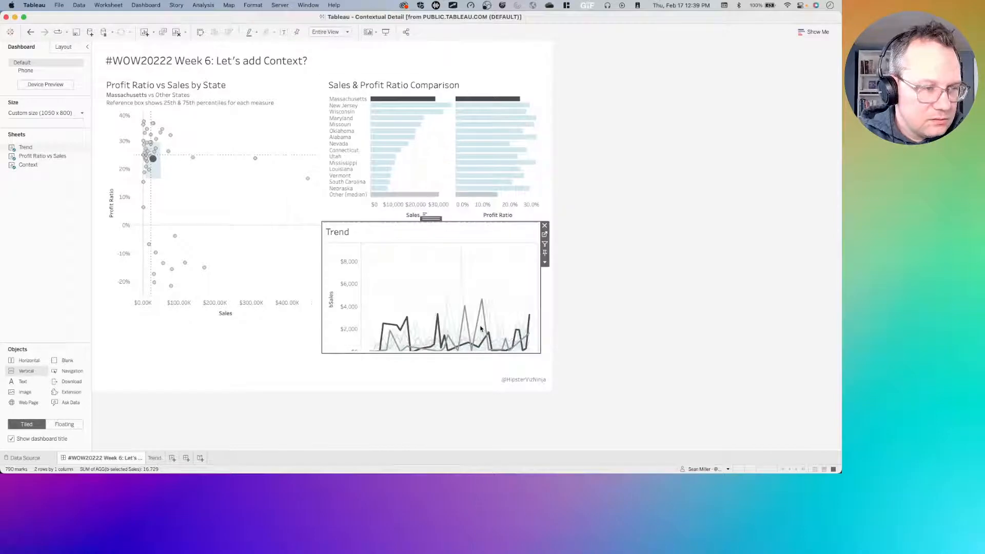
# Step: Reset the fit of the Trend chart by switching it to Standard and back to Entire View
pyautogui.click(335, 33)
pyautogui.click(322, 40)
pyautogui.click(331, 32)
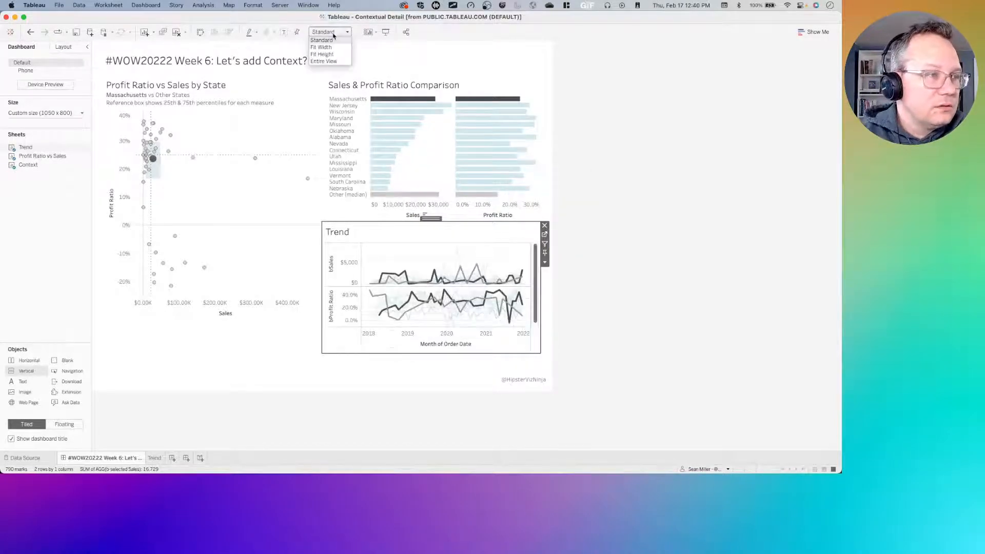
pyautogui.click(334, 61)
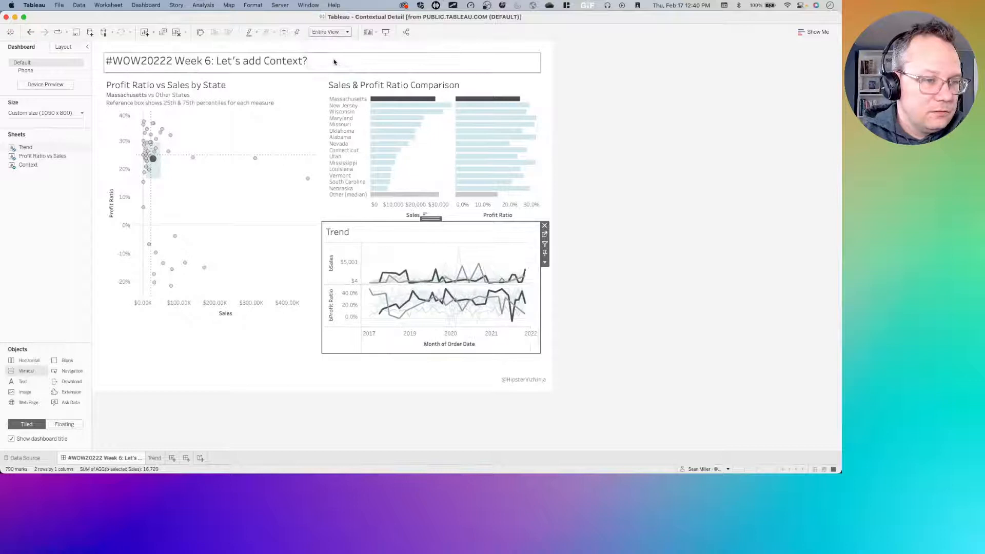
# Step: Open the Sales & Profit Ratio Comparison worksheet and add the Trend Line set to its rows before Top Level
pyautogui.click(442, 157)
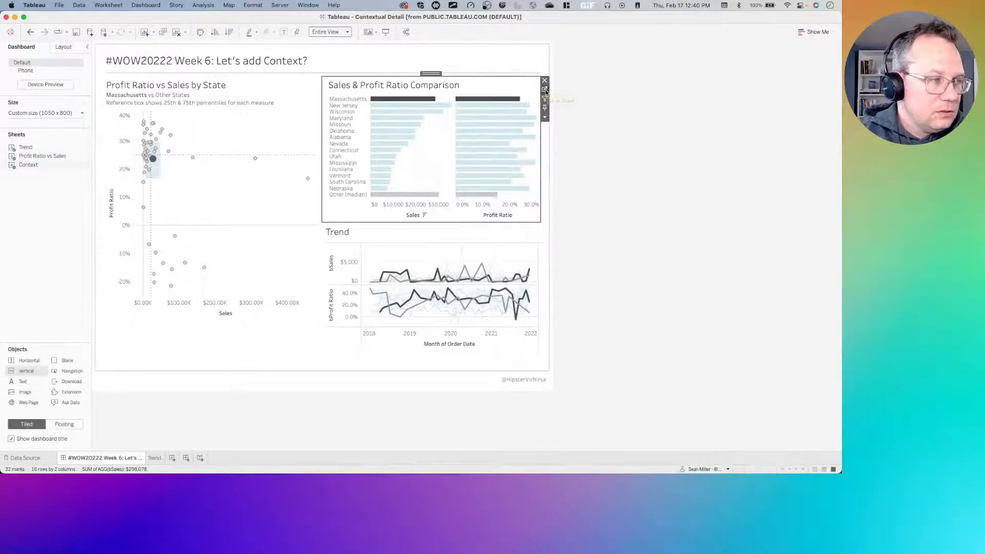
pyautogui.click(545, 90)
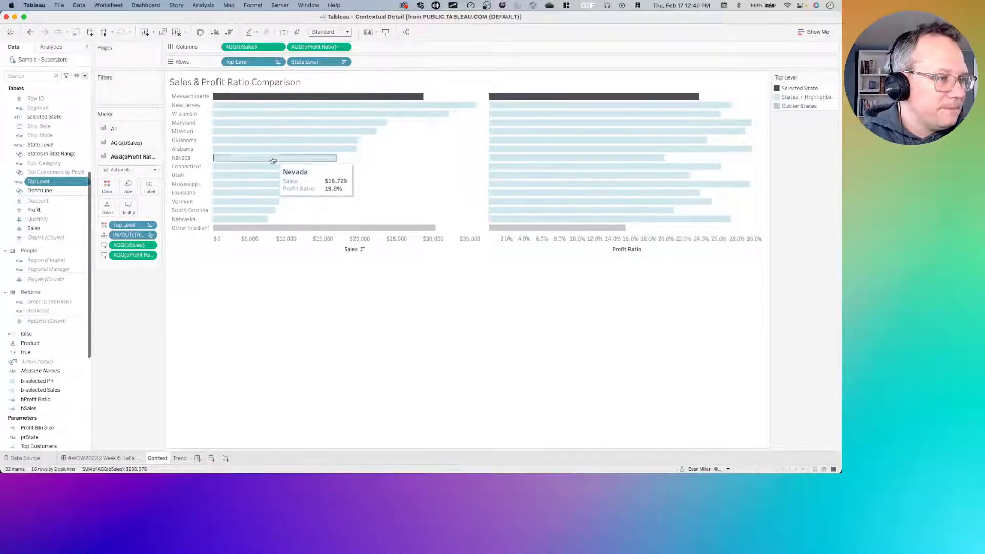
pyautogui.moveTo(43, 183)
pyautogui.mouseDown()
pyautogui.moveTo(203, 97)
pyautogui.moveTo(218, 71)
pyautogui.moveTo(47, 191)
pyautogui.mouseUp()
pyautogui.moveTo(42, 190); pyautogui.dragTo(226, 68)
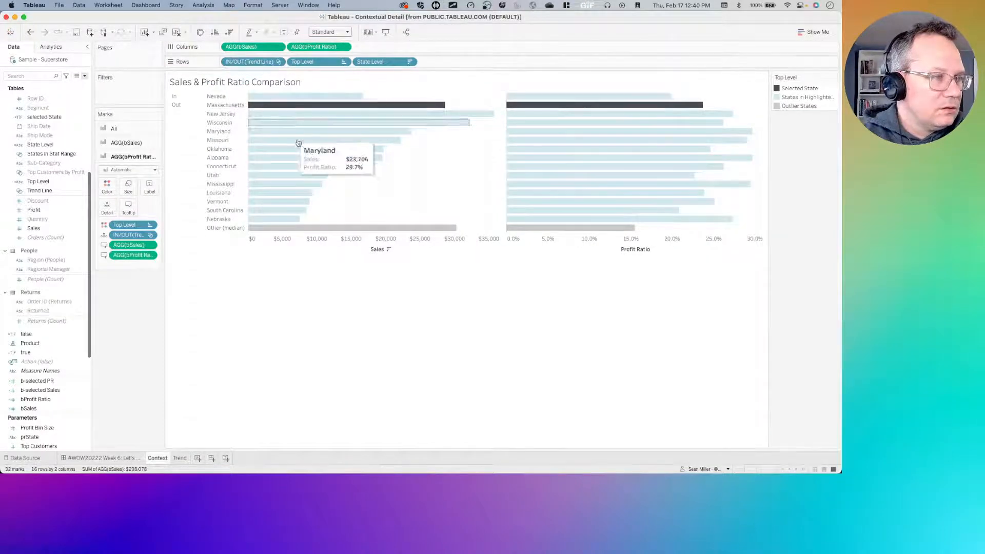
# Step: Edit the Selected Bar highlight set action to use Profit Ratio vs Sales as its source sheet, with Trend Line as target set
pyautogui.click(109, 5)
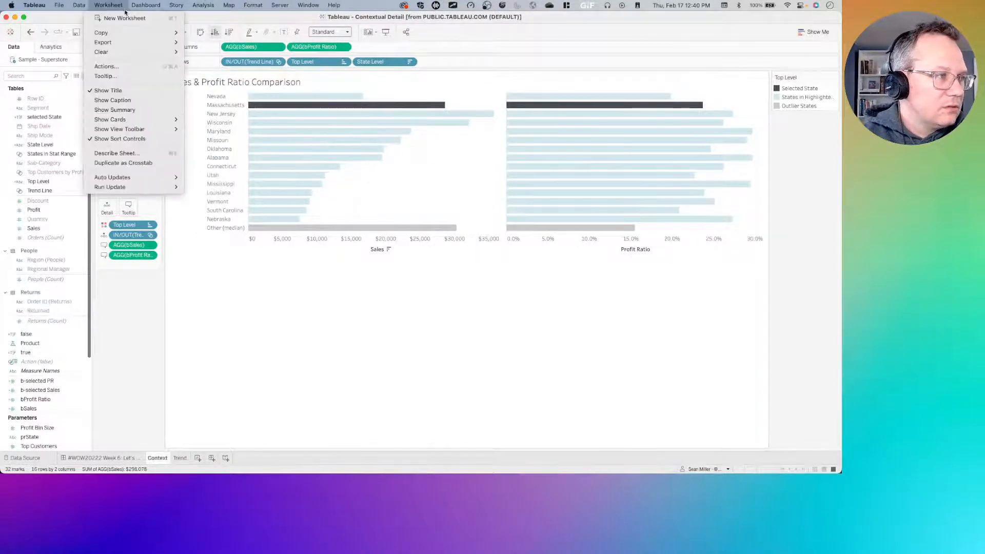
pyautogui.click(123, 67)
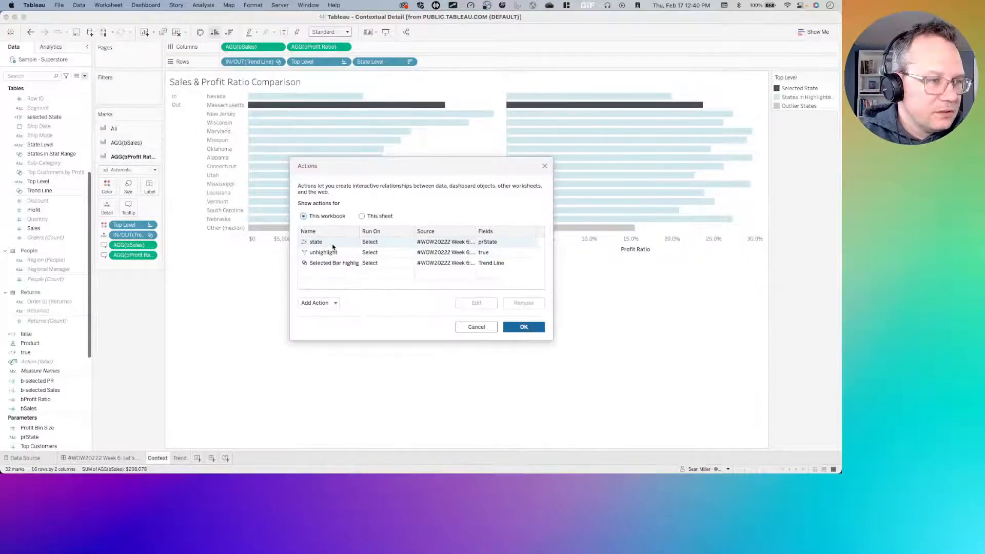
pyautogui.doubleClick(327, 263)
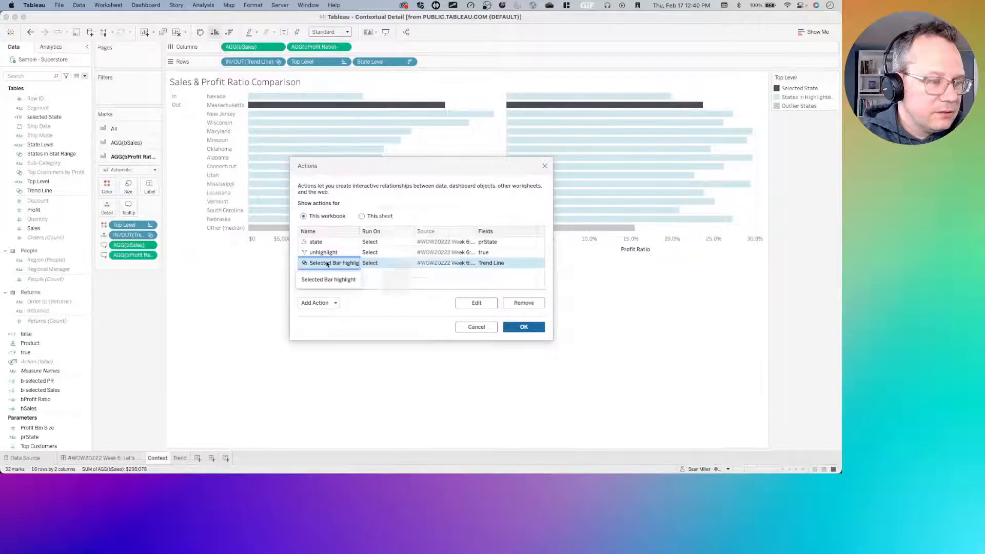
pyautogui.click(404, 202)
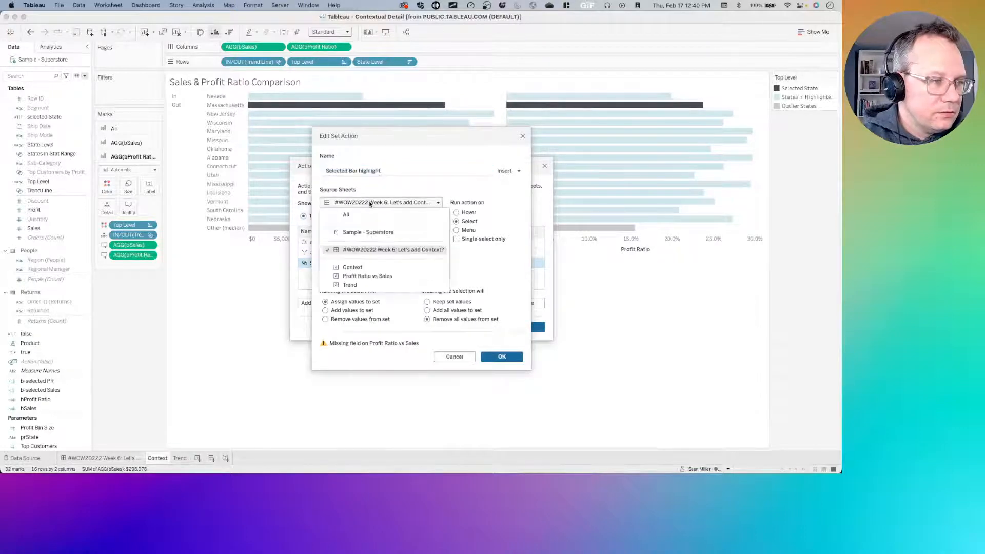
pyautogui.click(366, 277)
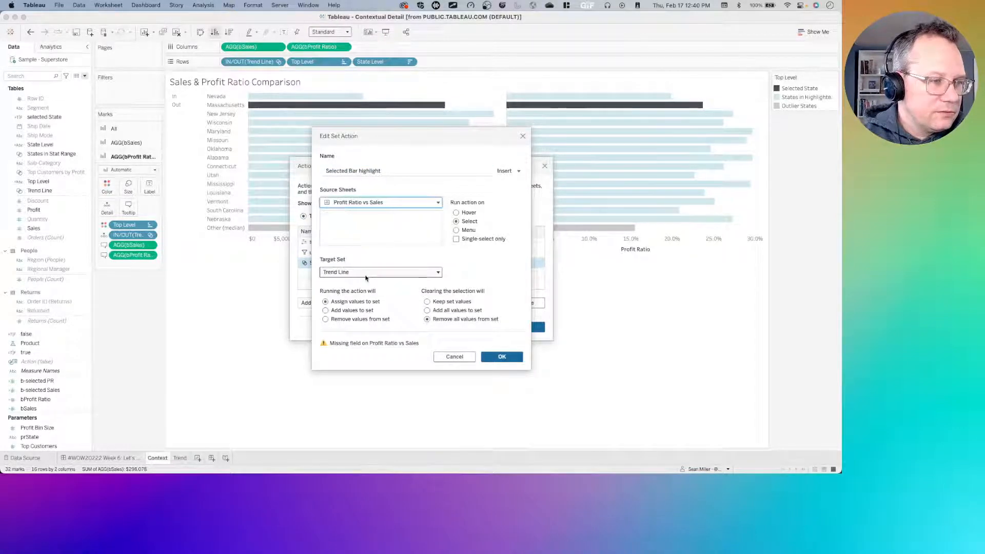
pyautogui.click(360, 272)
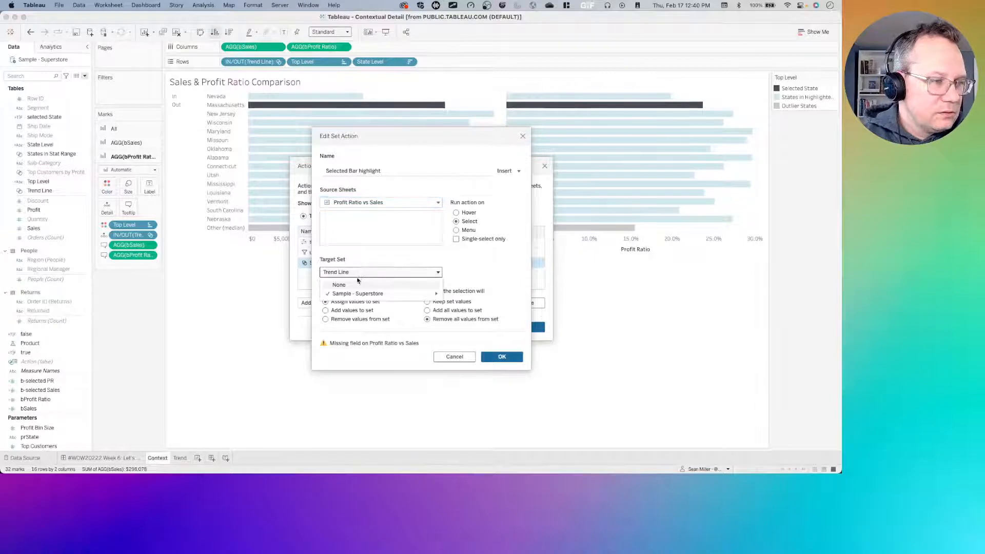
pyautogui.moveTo(352, 294)
pyautogui.click(469, 303)
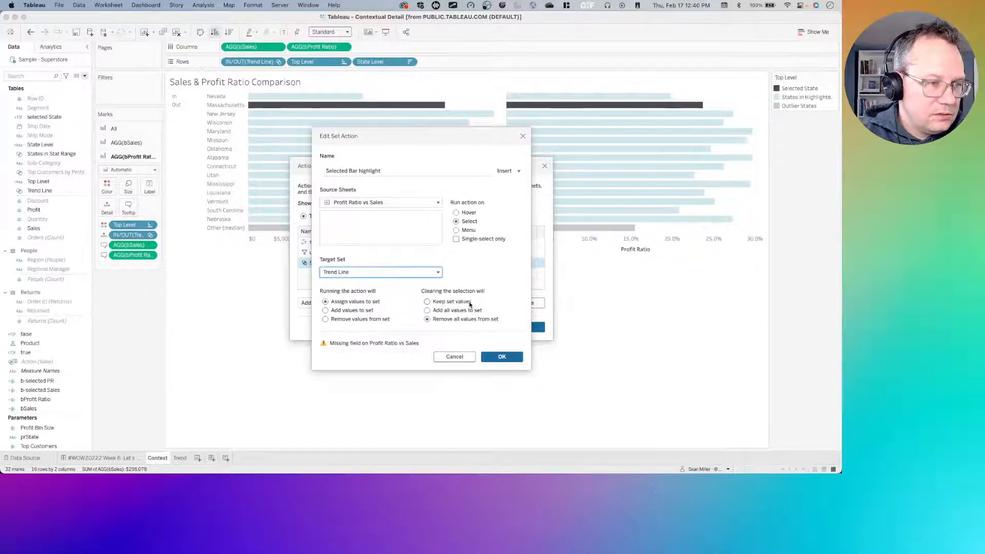
# Step: Make the set action add values to the set when run, save it, and test it on Oklahoma's Sales bar
pyautogui.click(345, 311)
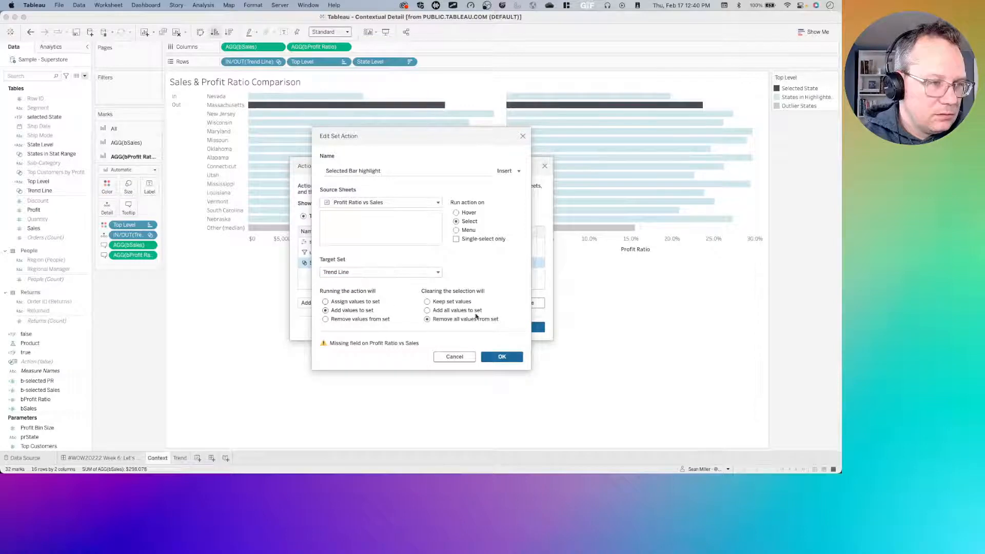
pyautogui.click(503, 357)
pyautogui.click(523, 327)
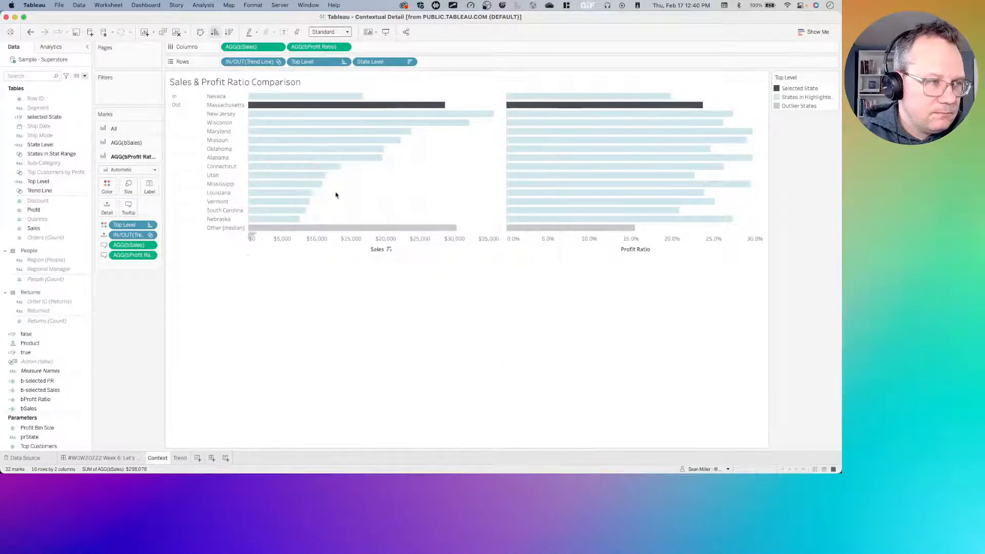
pyautogui.click(274, 149)
pyautogui.click(275, 150)
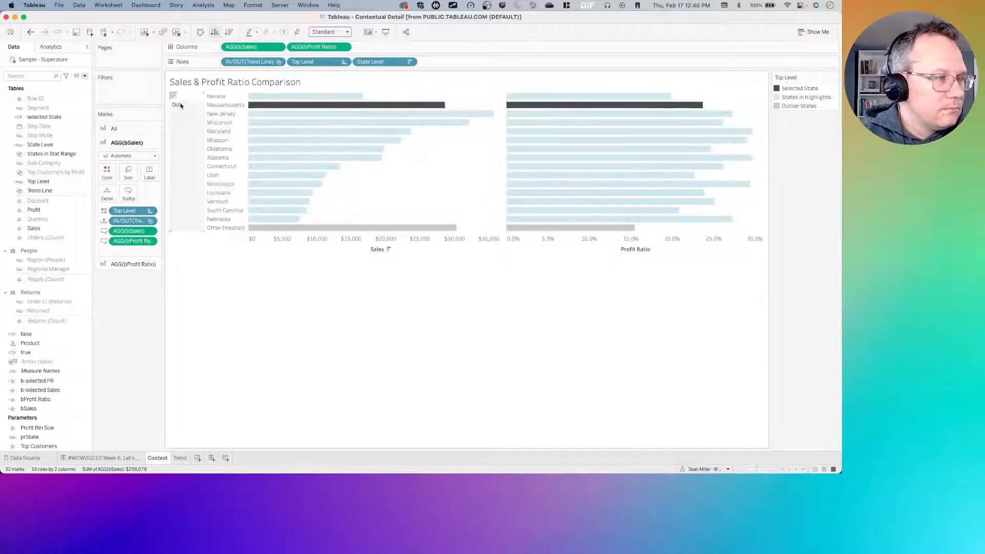
# Step: Try showing only the Trend Line set's members in the comparison chart, and undo the change
pyautogui.click(40, 191)
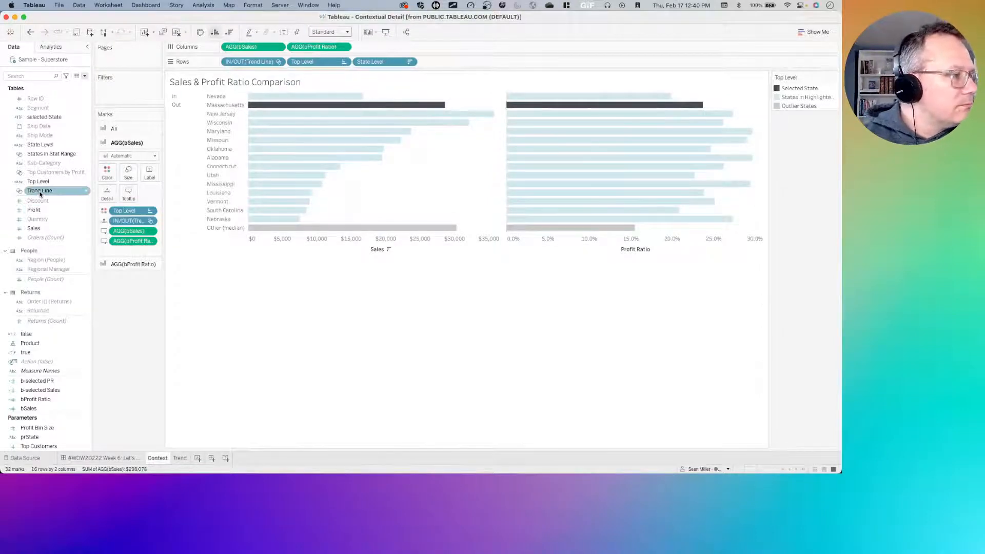
pyautogui.rightClick(41, 193)
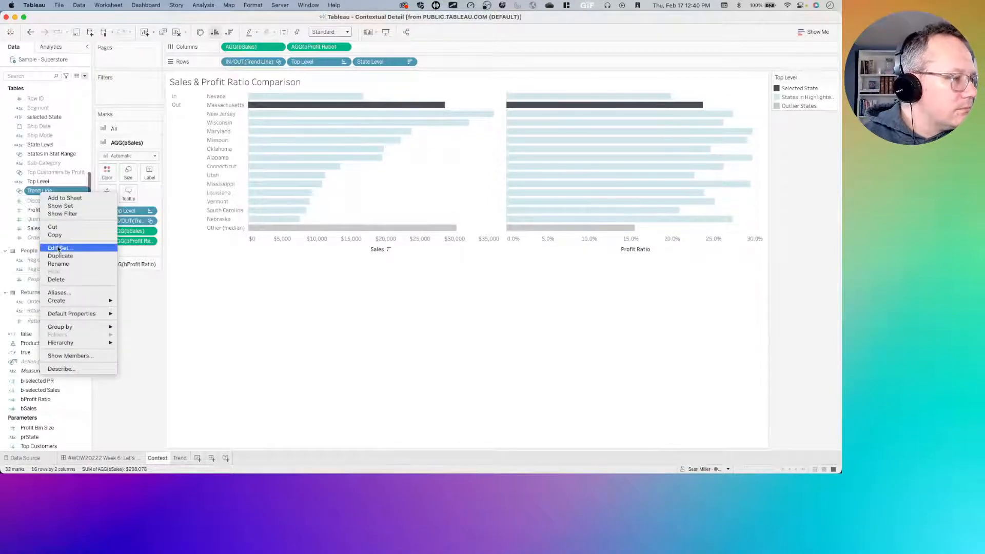
pyautogui.click(132, 308)
pyautogui.click(150, 221)
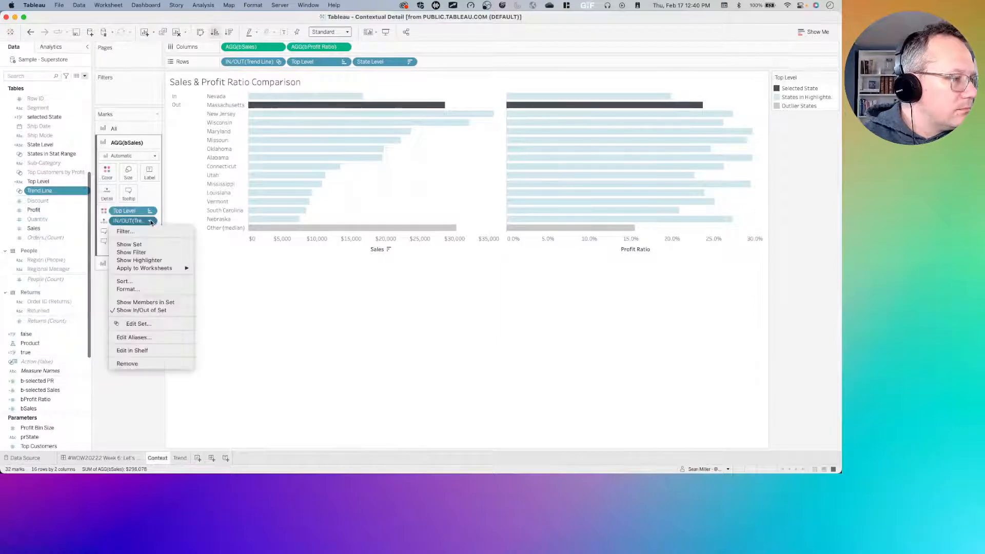
pyautogui.click(156, 306)
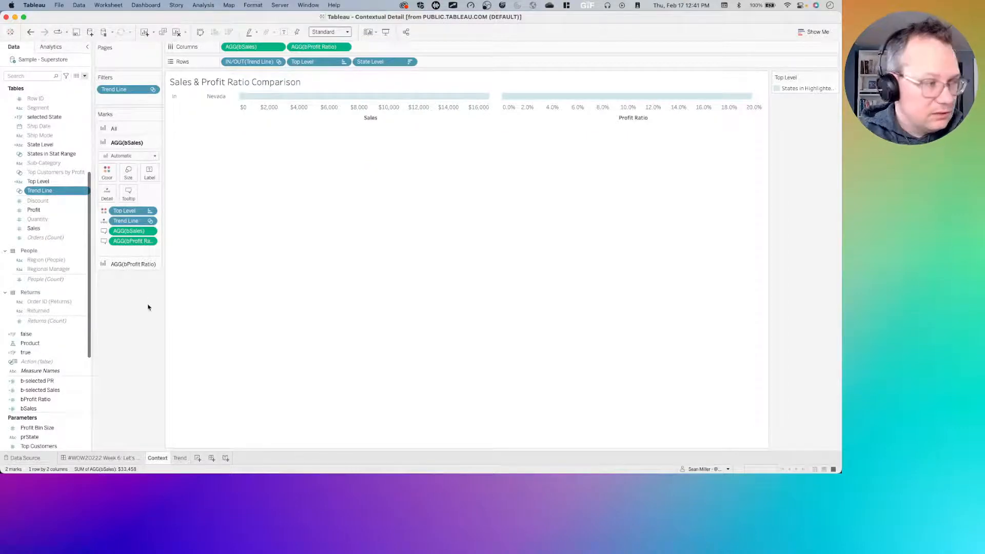
pyautogui.press('super+z')
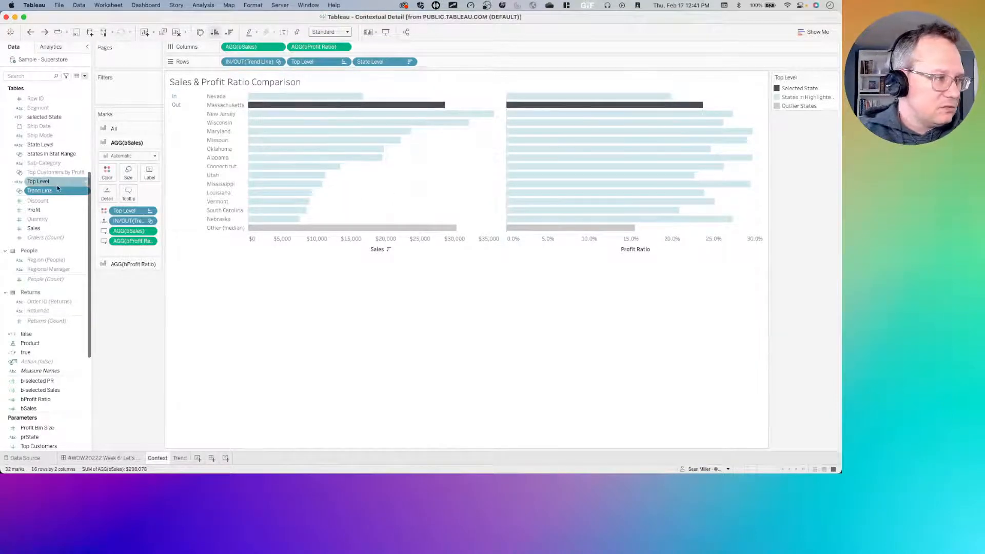
# Step: Show the Trend Line set's member control beside the Sales & Profit Ratio Comparison chart
pyautogui.keyDown('super'); pyautogui.click(39, 181); pyautogui.keyUp('super')
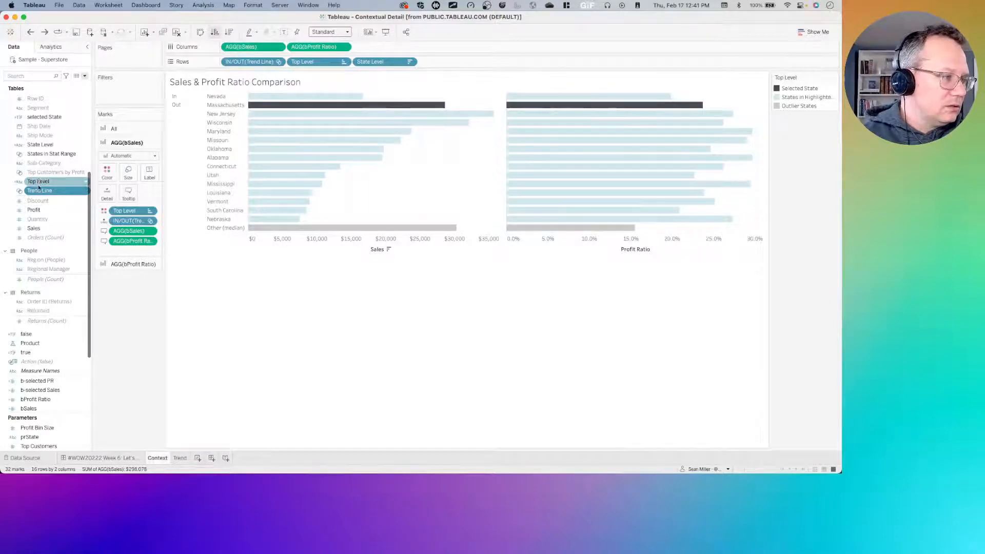
pyautogui.click(38, 190)
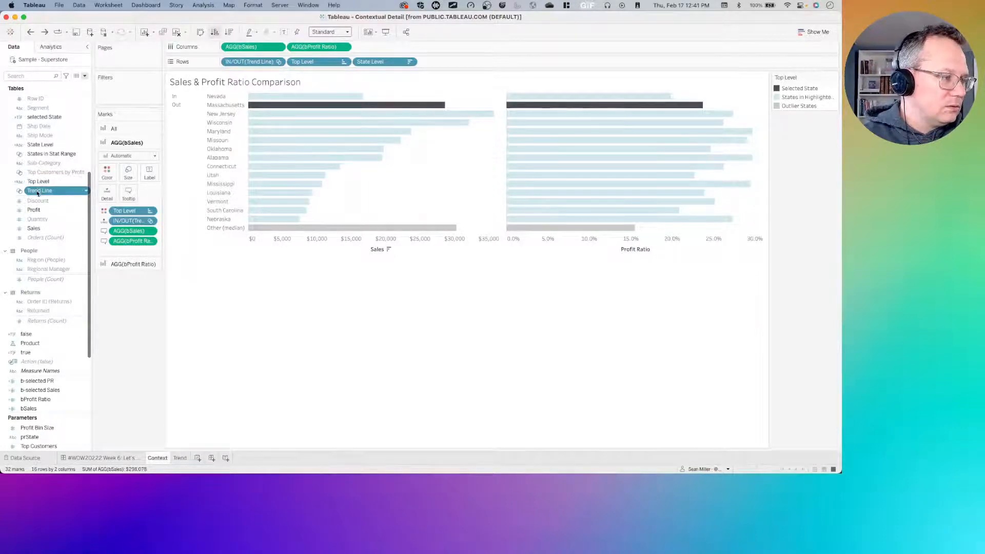
pyautogui.moveTo(37, 193); pyautogui.dragTo(144, 222)
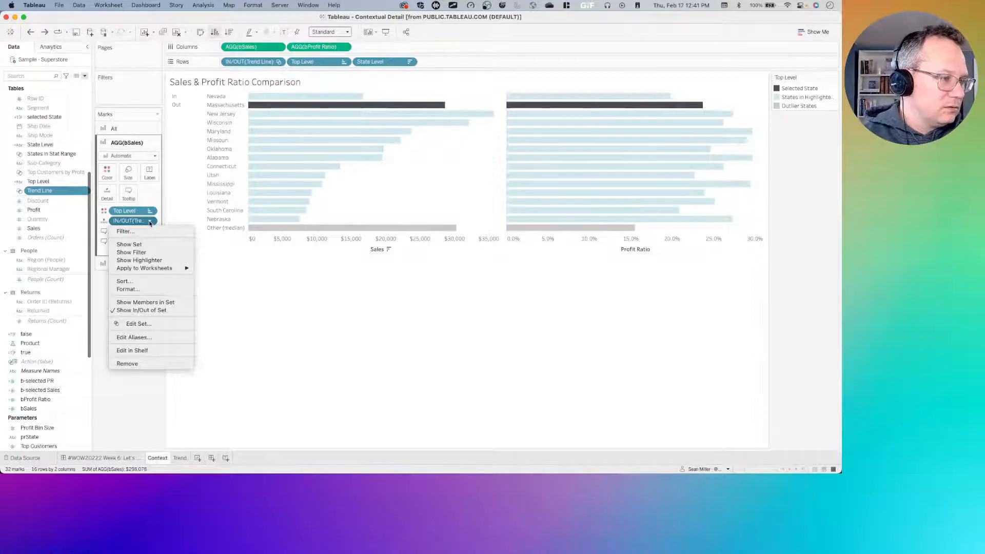
pyautogui.click(155, 244)
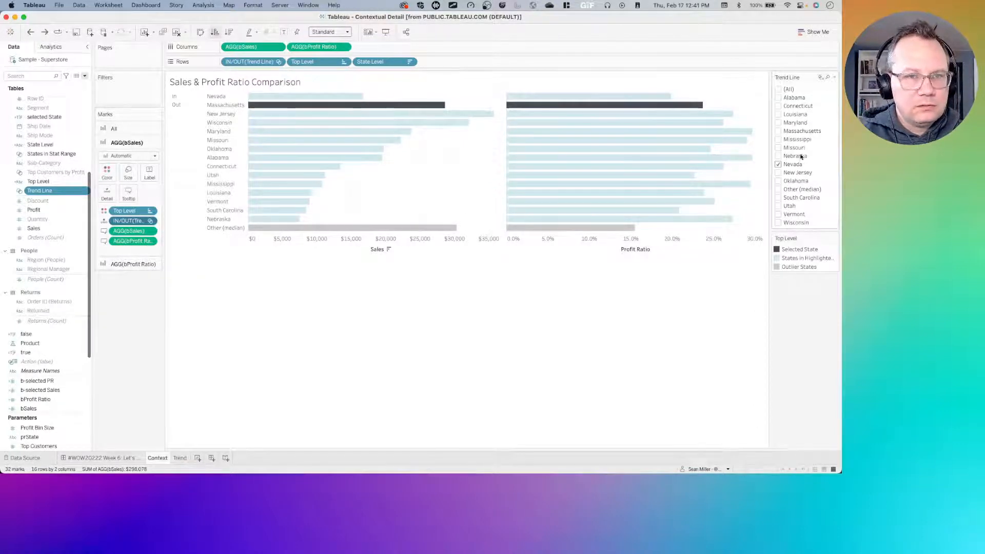
# Step: Check the comparison chart on the Week 6 dashboard, return to its worksheet and review the Selected Bar highlight action's missing field
pyautogui.click(128, 459)
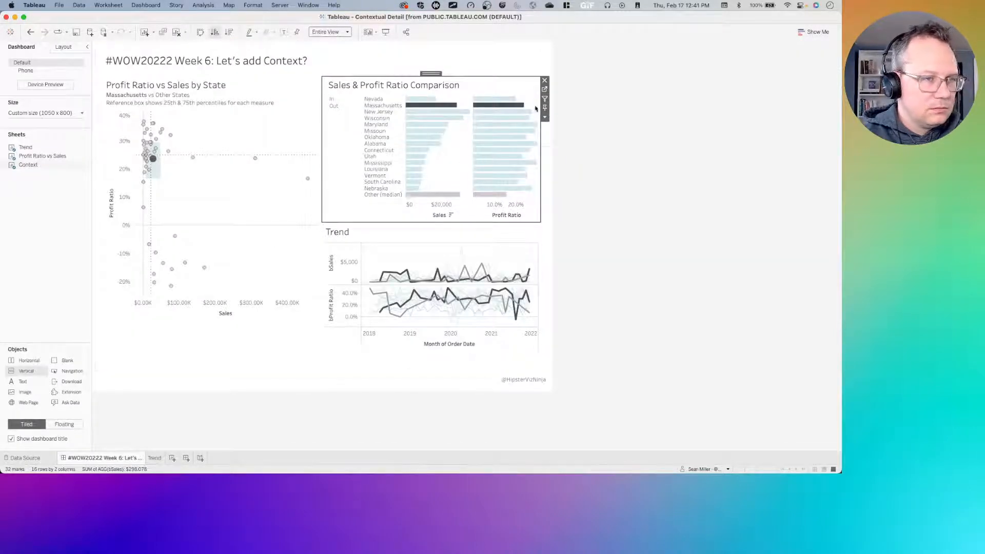
pyautogui.click(545, 89)
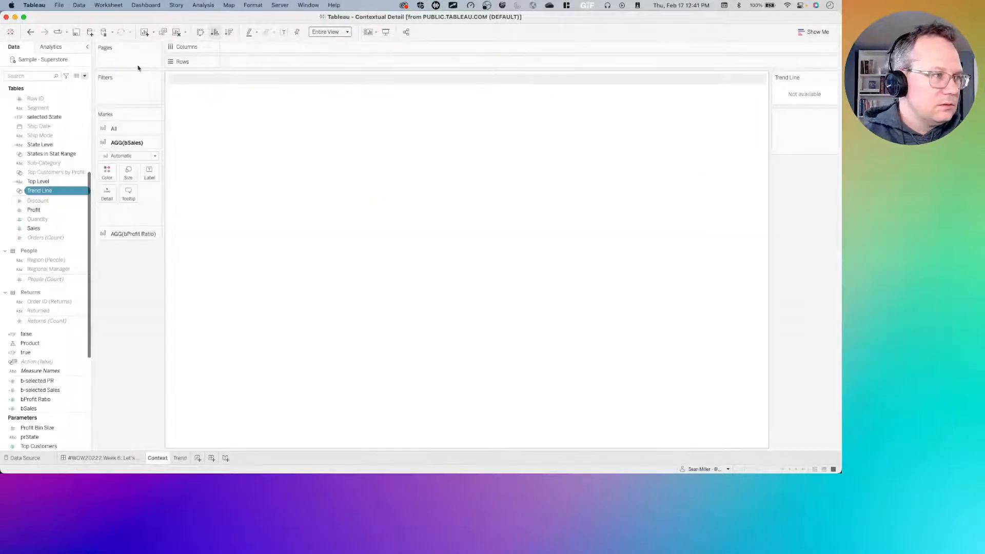
pyautogui.click(109, 5)
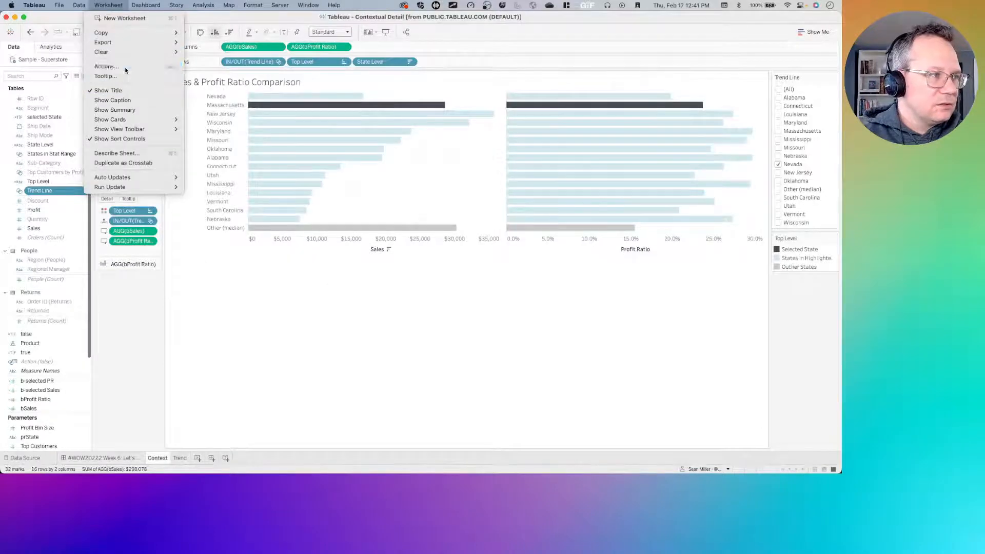
pyautogui.click(125, 68)
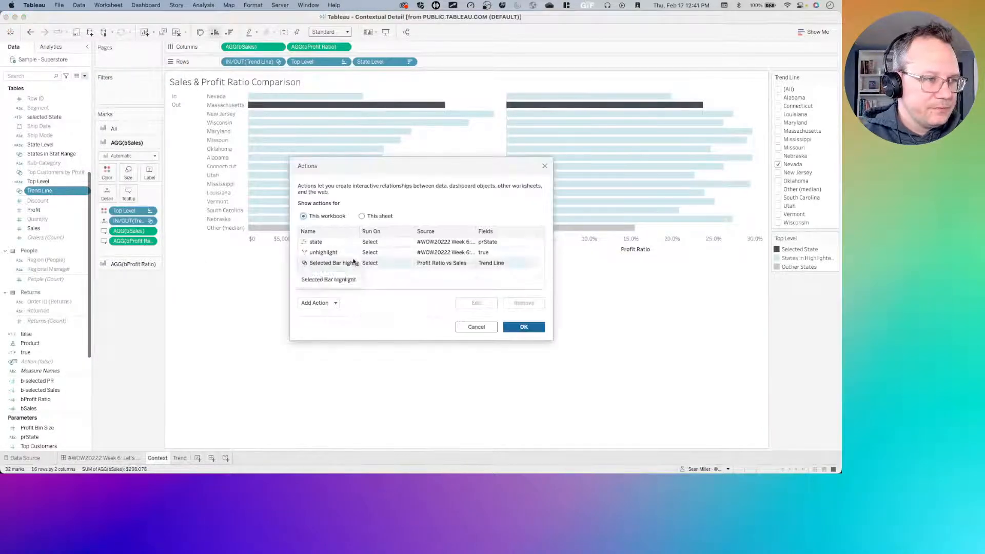
pyautogui.click(340, 265)
pyautogui.doubleClick(340, 265)
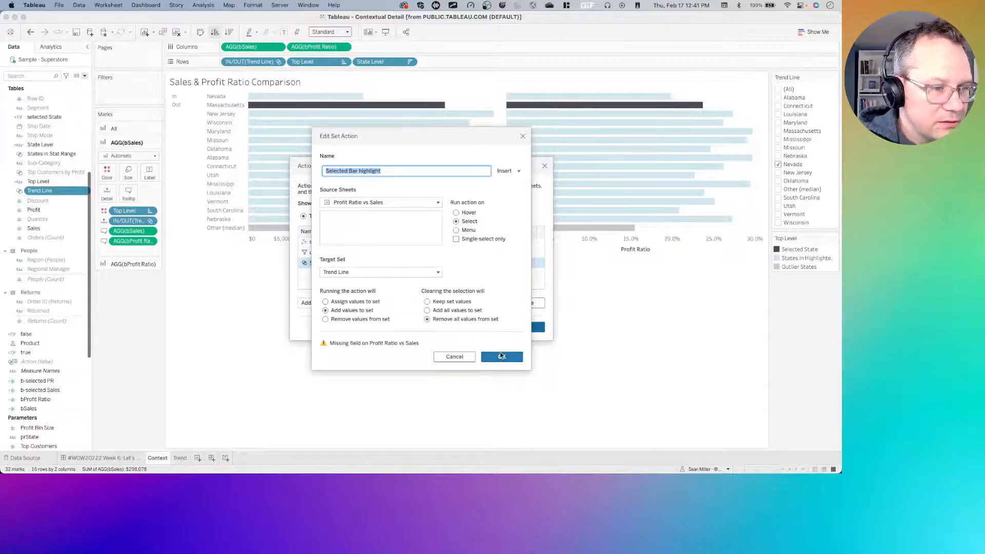
pyautogui.click(346, 344)
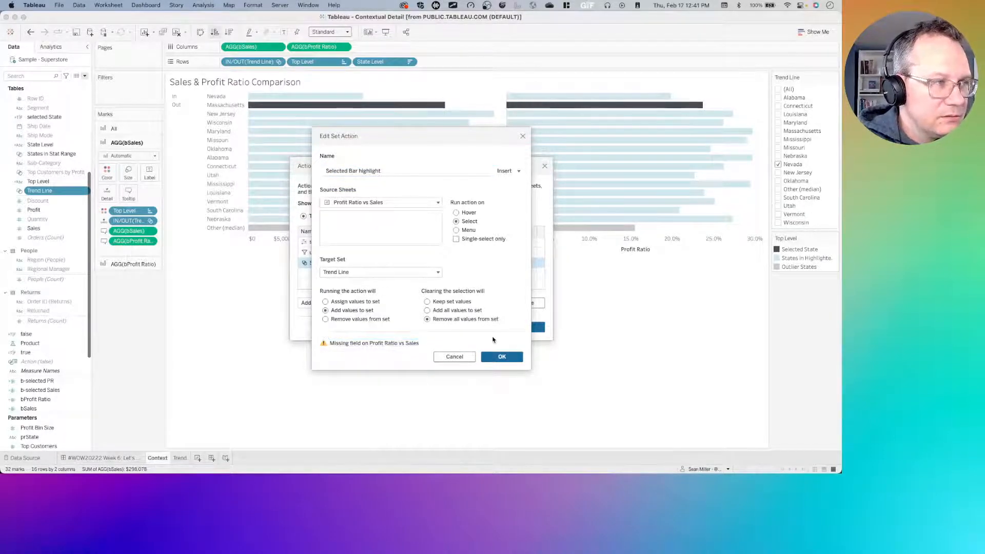
pyautogui.click(495, 359)
pyautogui.click(505, 330)
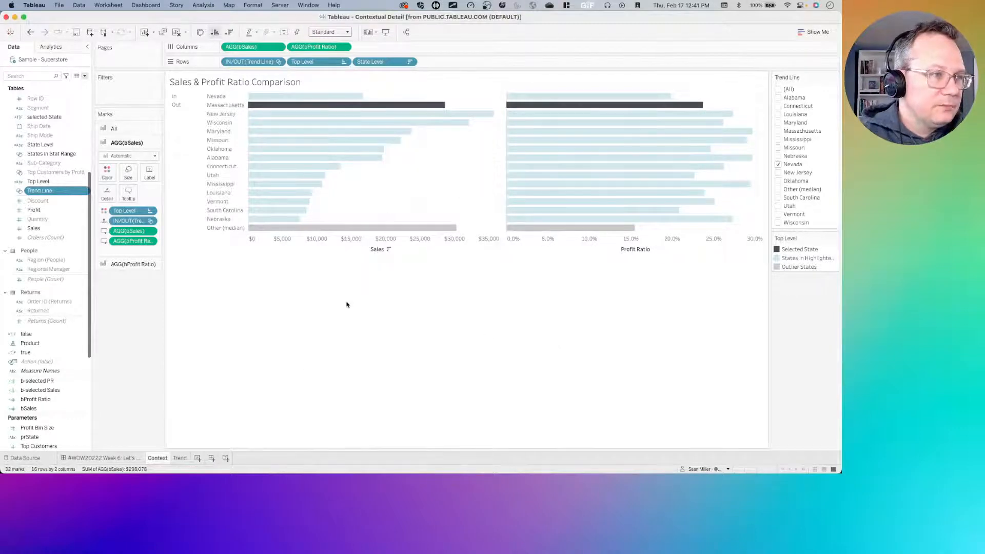
# Step: Remove the Trend Line set from the comparison chart's rows and from its Sales marks
pyautogui.moveTo(258, 63); pyautogui.dragTo(260, 91)
pyautogui.moveTo(132, 222); pyautogui.dragTo(126, 282)
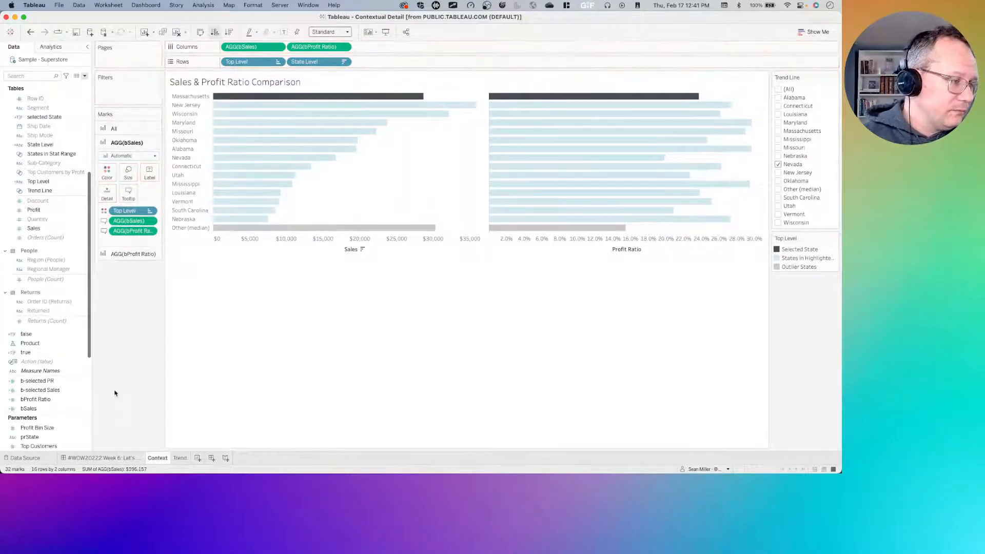
# Step: Create a String parameter named "selected state" with an empty current value
pyautogui.click(85, 75)
pyautogui.click(35, 93)
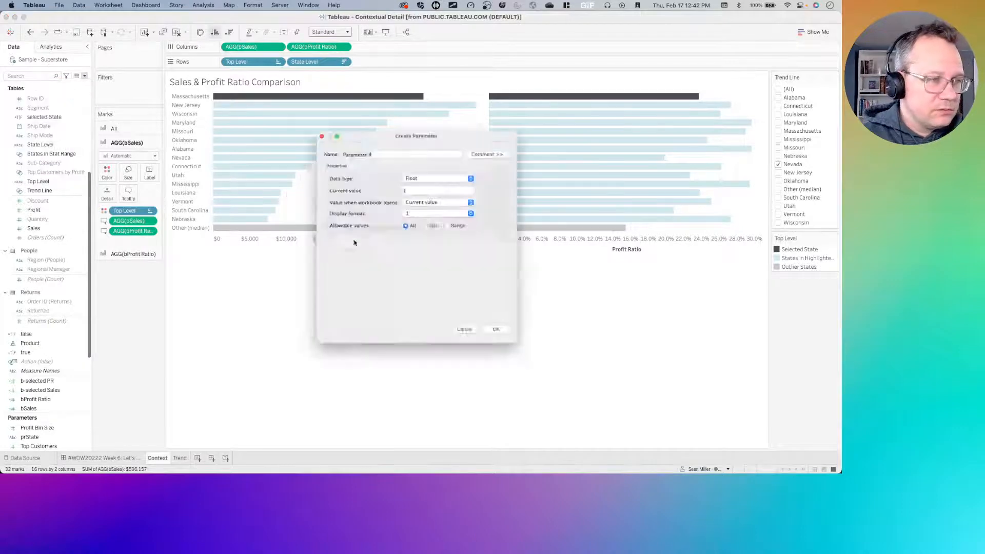
pyautogui.click(433, 174)
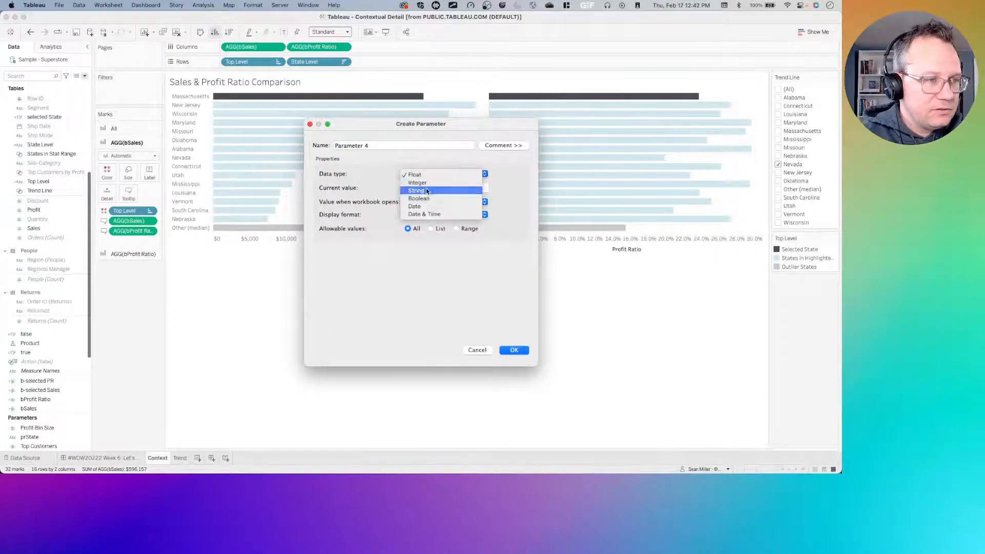
pyautogui.click(433, 191)
pyautogui.tripleClick(386, 145)
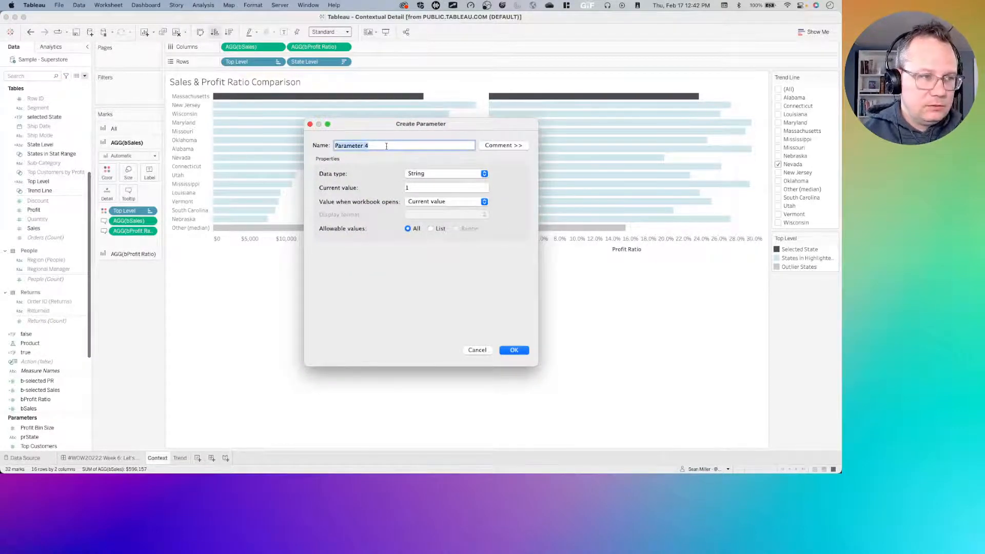
pyautogui.write('selected')
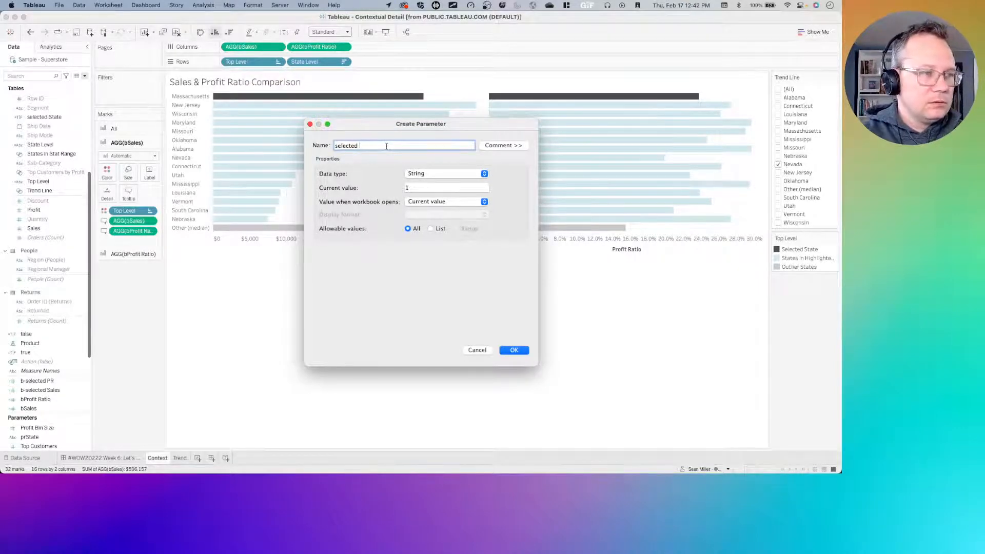
pyautogui.write(' state')
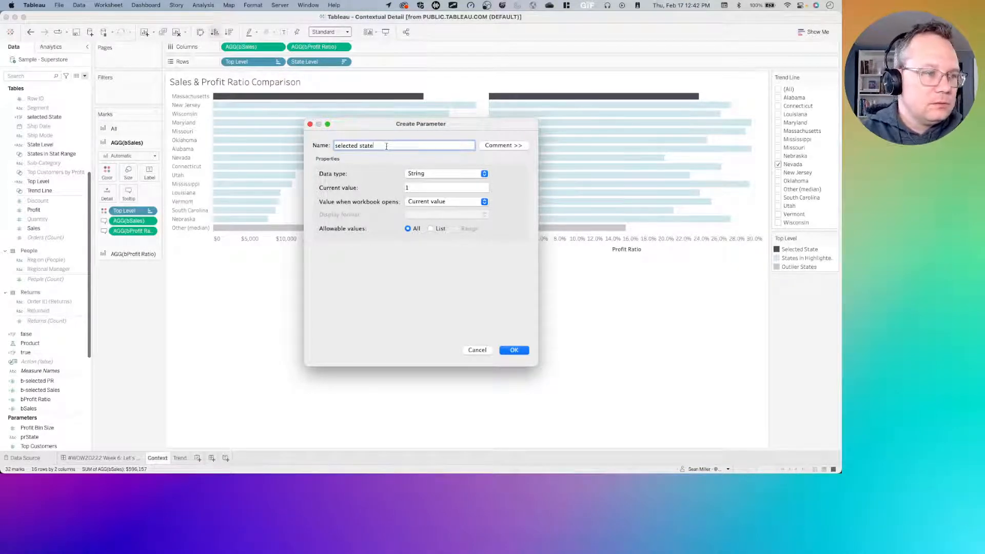
pyautogui.click(420, 189)
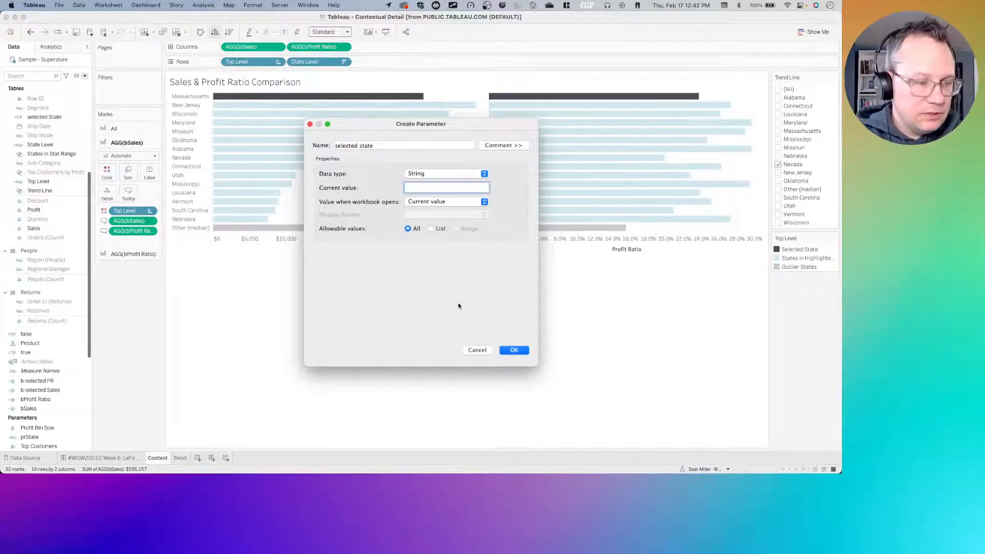
pyautogui.click(514, 351)
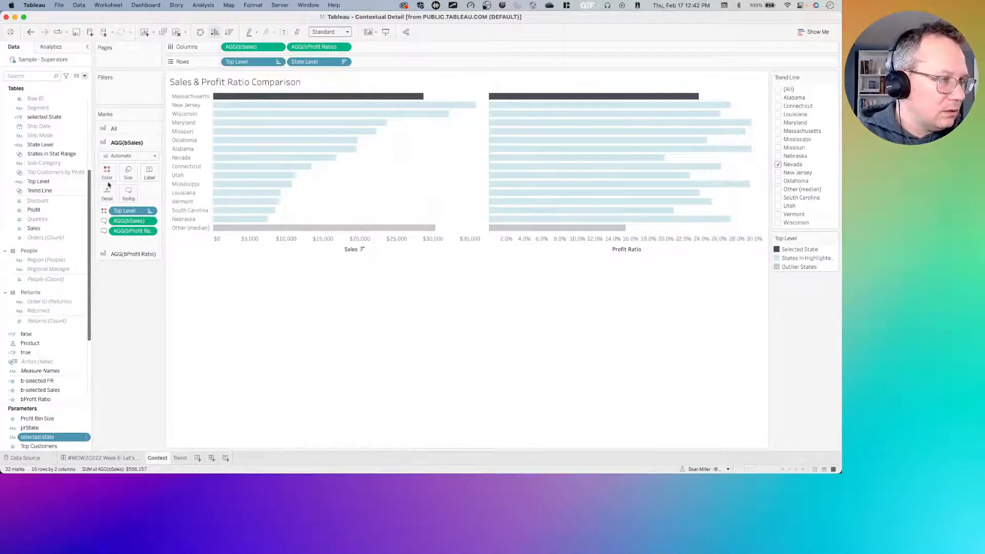
pyautogui.click(108, 5)
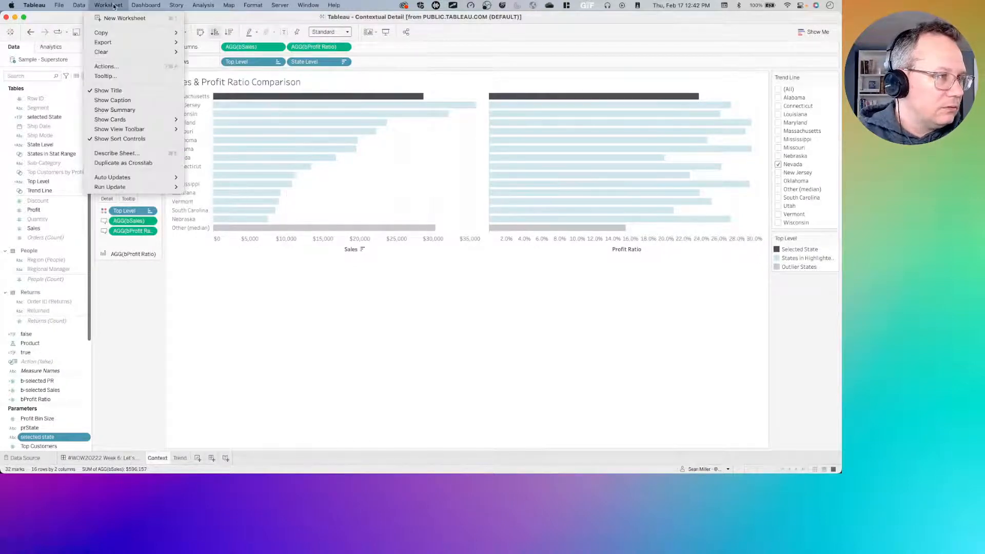
pyautogui.moveTo(146, 5)
pyautogui.click(141, 385)
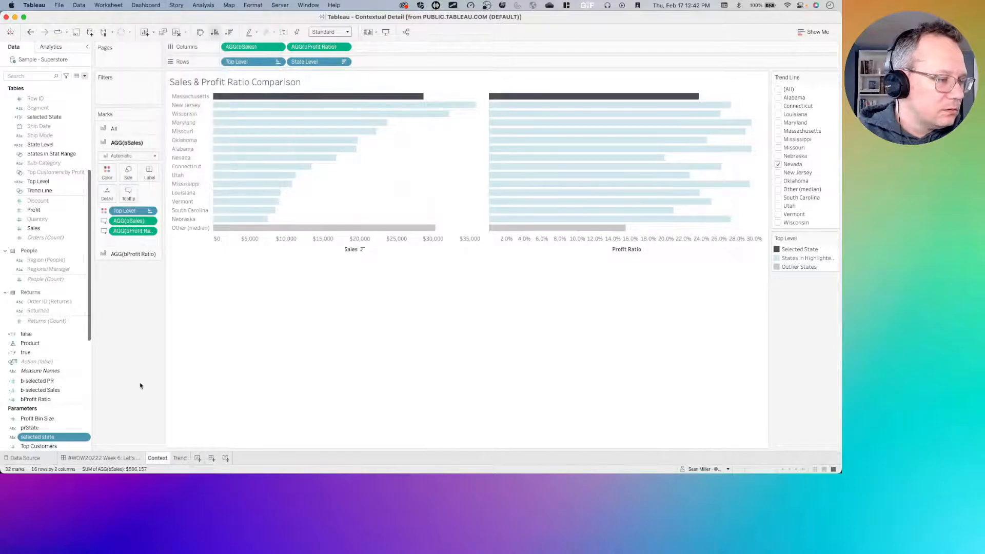
# Step: Switch to the Trend worksheet, bring up the bProfit Ratio marks and start a new calculated field
pyautogui.click(179, 458)
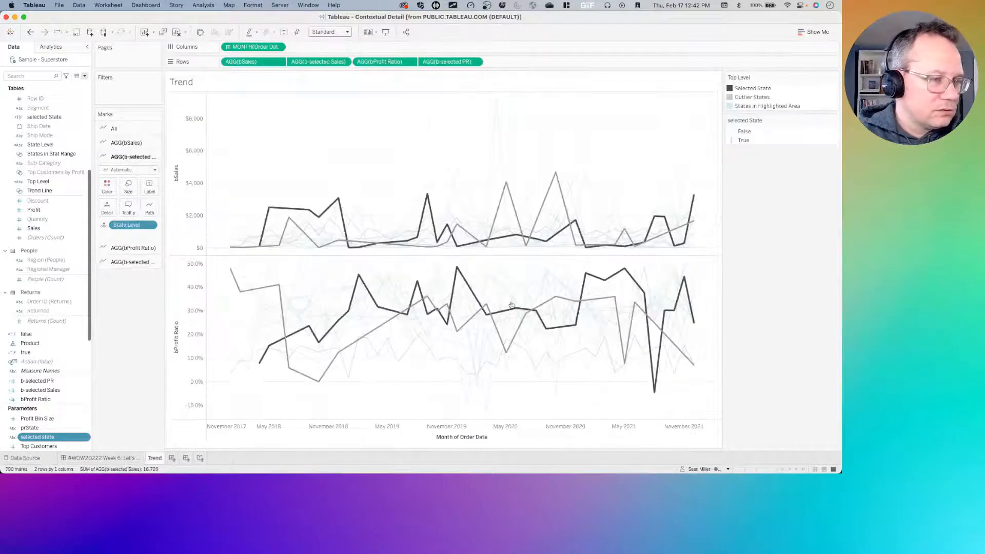
pyautogui.click(132, 249)
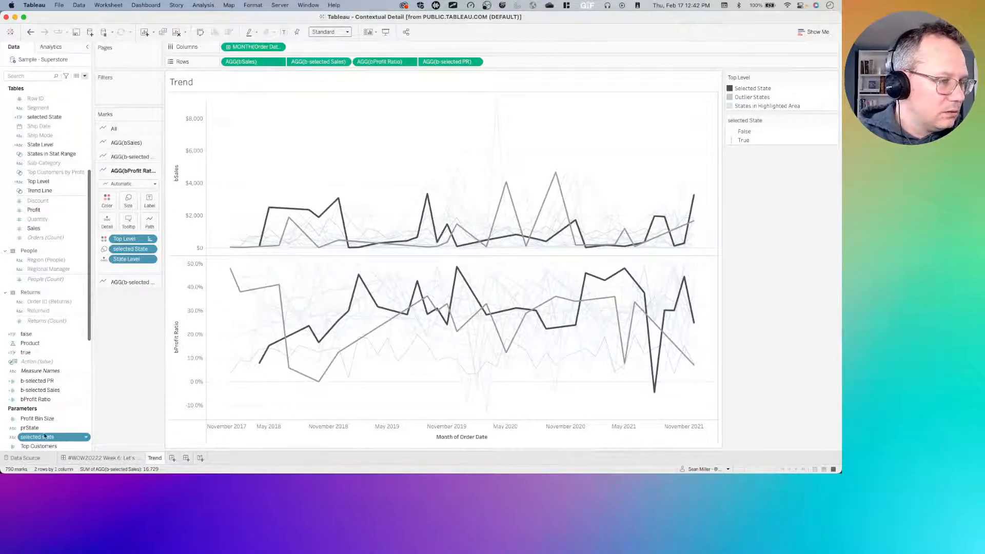
pyautogui.click(84, 76)
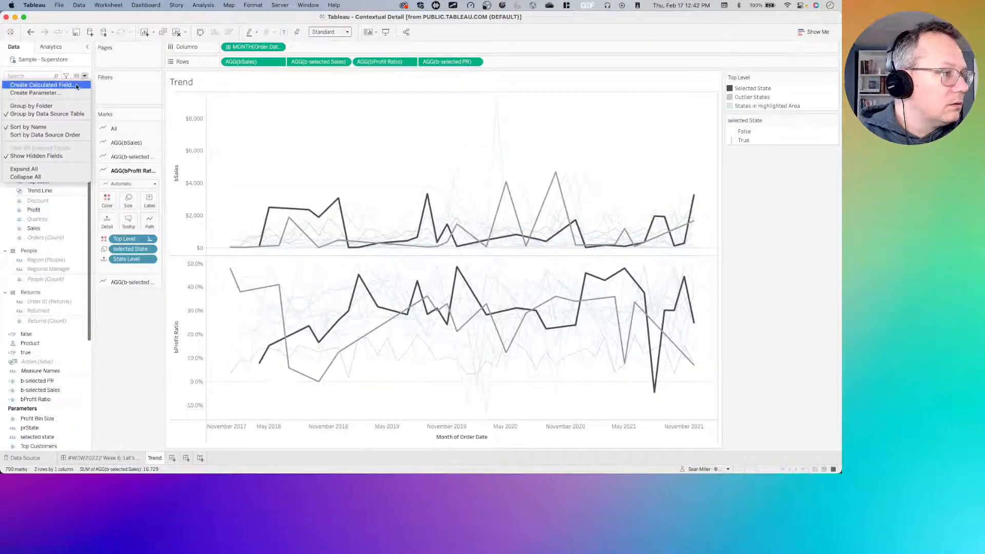
pyautogui.click(77, 85)
pyautogui.click(379, 168)
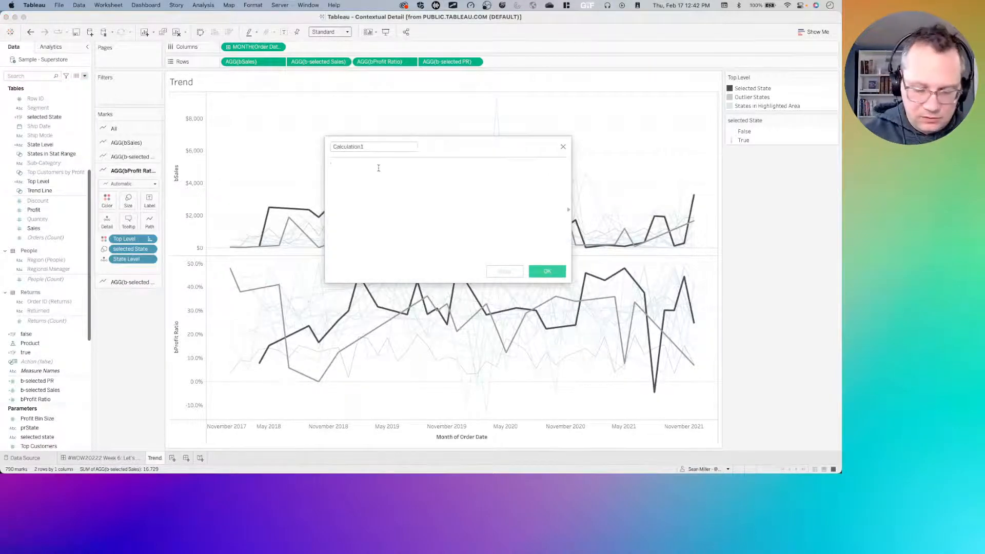
pyautogui.write('State')
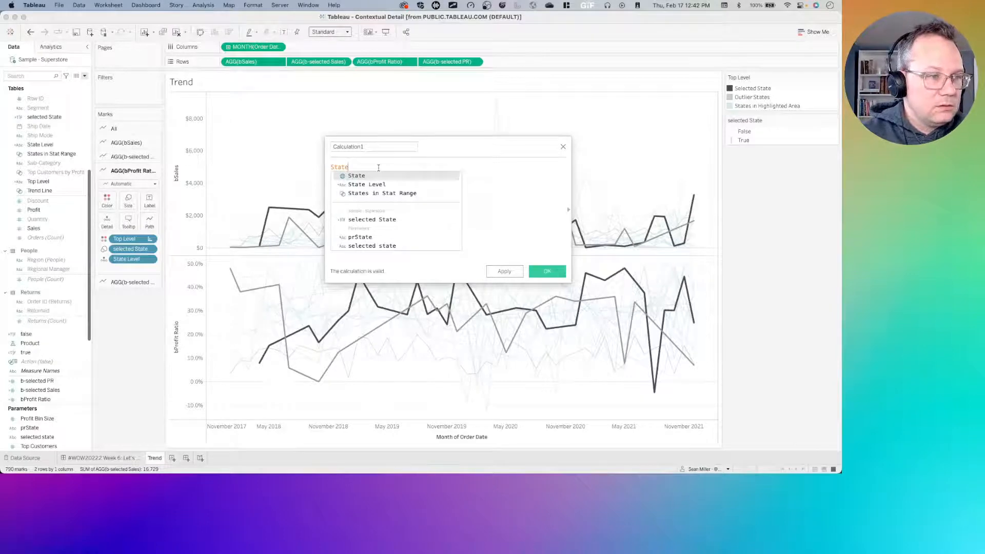
pyautogui.press('Down')
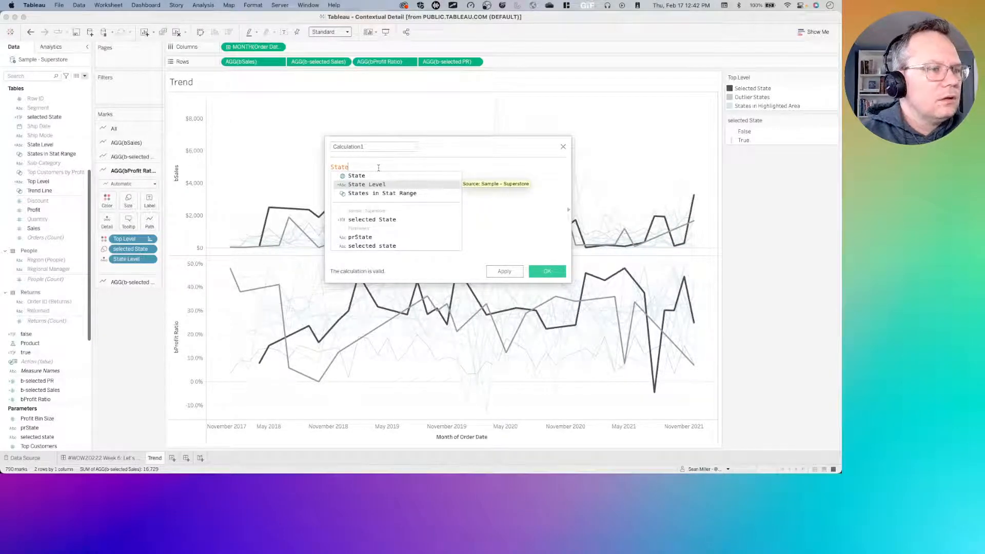
pyautogui.press('Down')
pyautogui.press('Down')
pyautogui.press('Down')
pyautogui.press('Return')
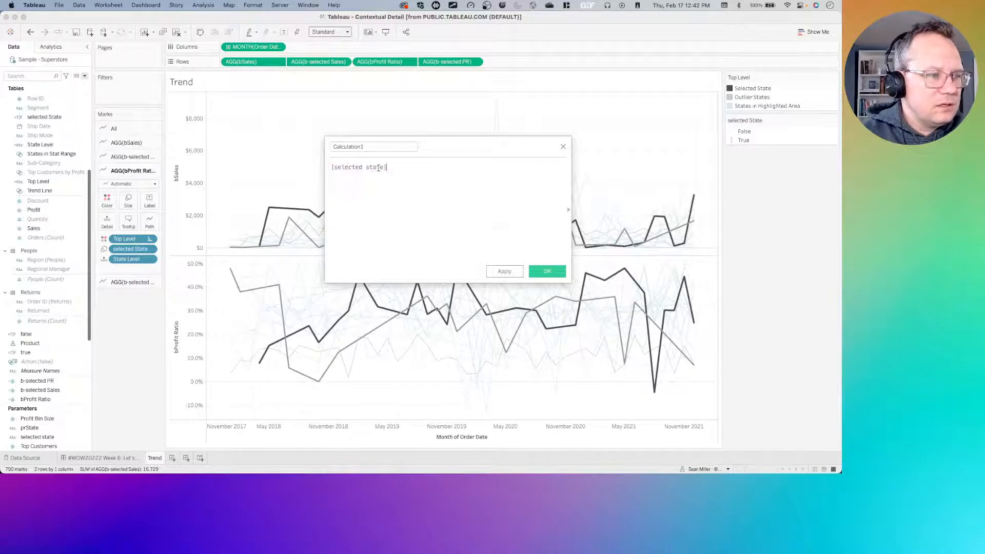
pyautogui.write('=')
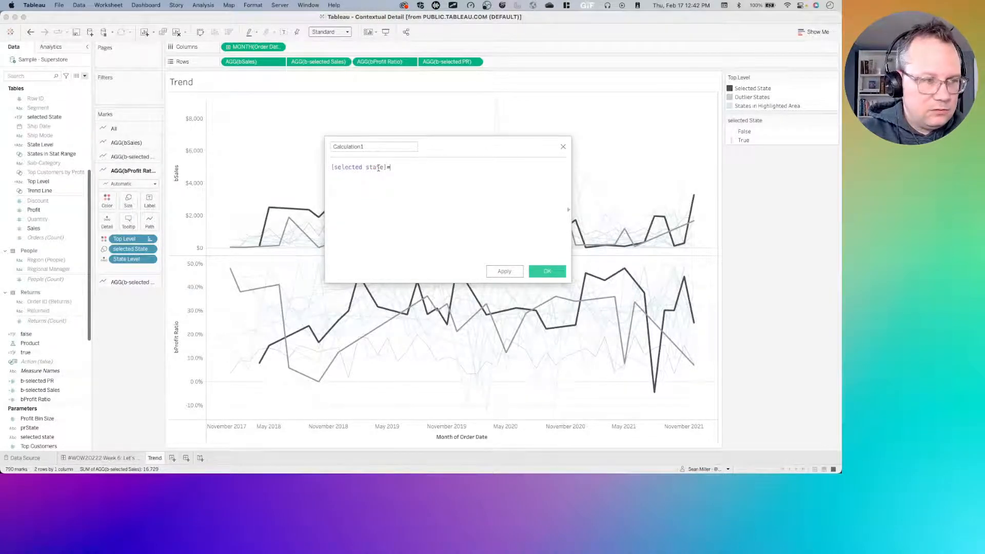
pyautogui.write('sel')
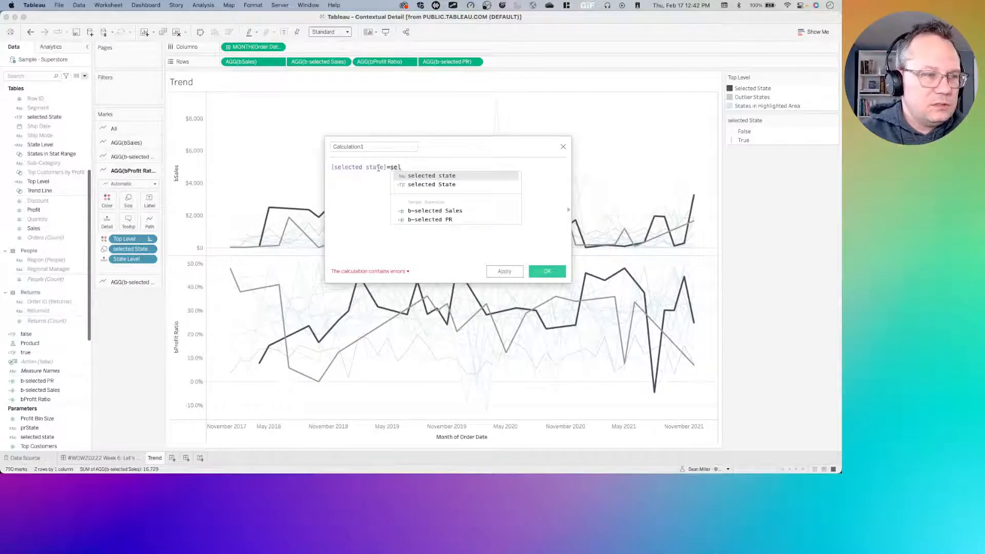
pyautogui.press('Down')
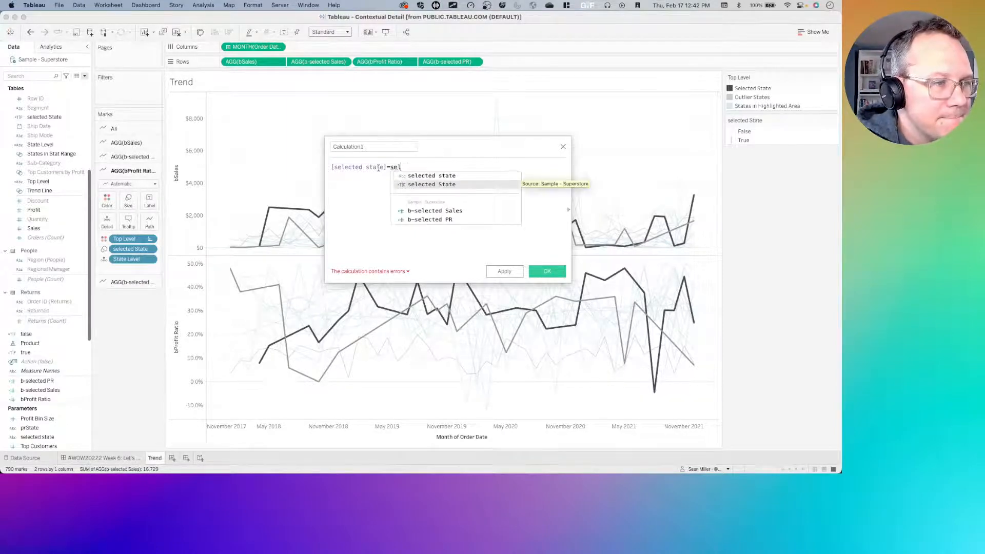
pyautogui.press('Up')
pyautogui.press('Return')
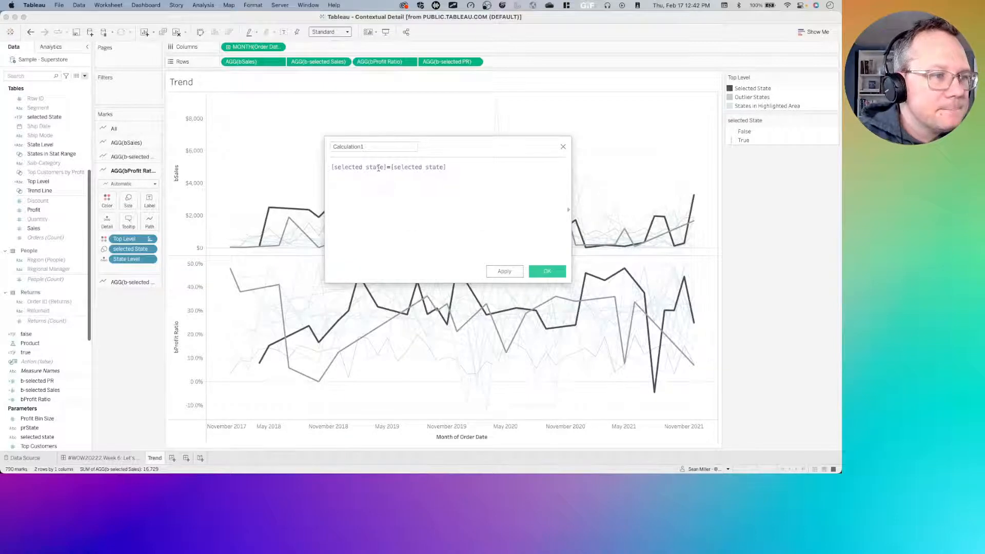
pyautogui.doubleClick(411, 167)
pyautogui.write('s')
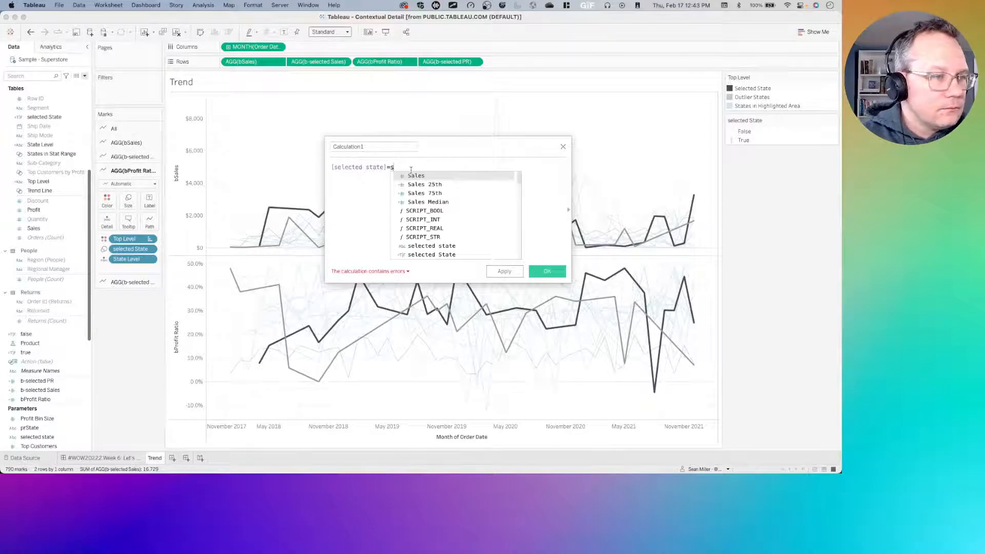
pyautogui.doubleClick(412, 167)
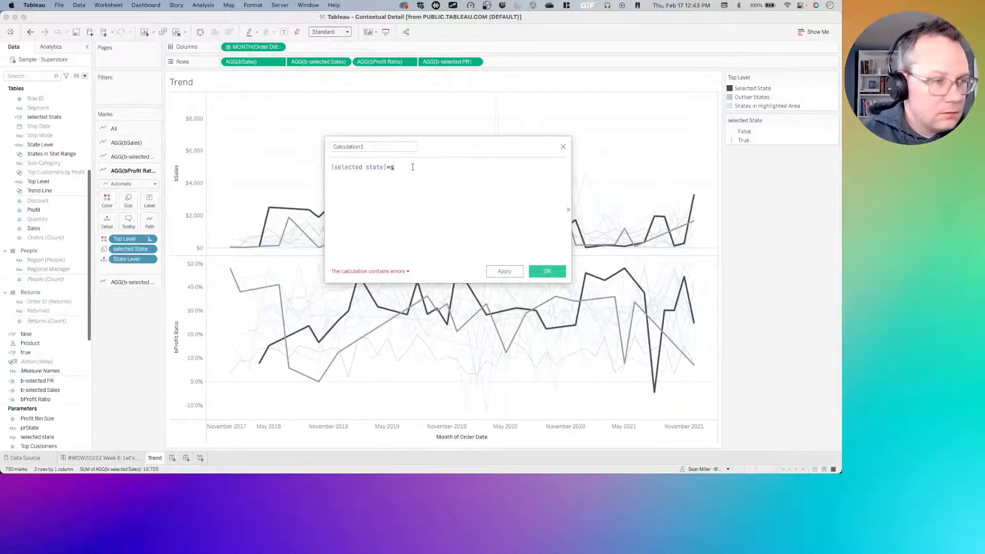
pyautogui.moveTo(413, 168); pyautogui.dragTo(301, 170)
pyautogui.moveTo(49, 119); pyautogui.dragTo(411, 197)
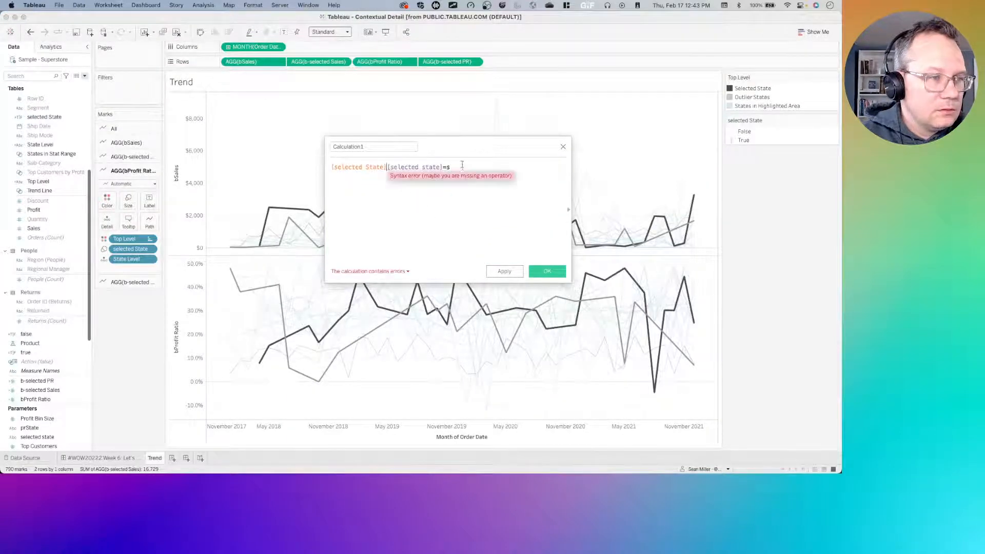
pyautogui.moveTo(451, 167); pyautogui.dragTo(330, 161)
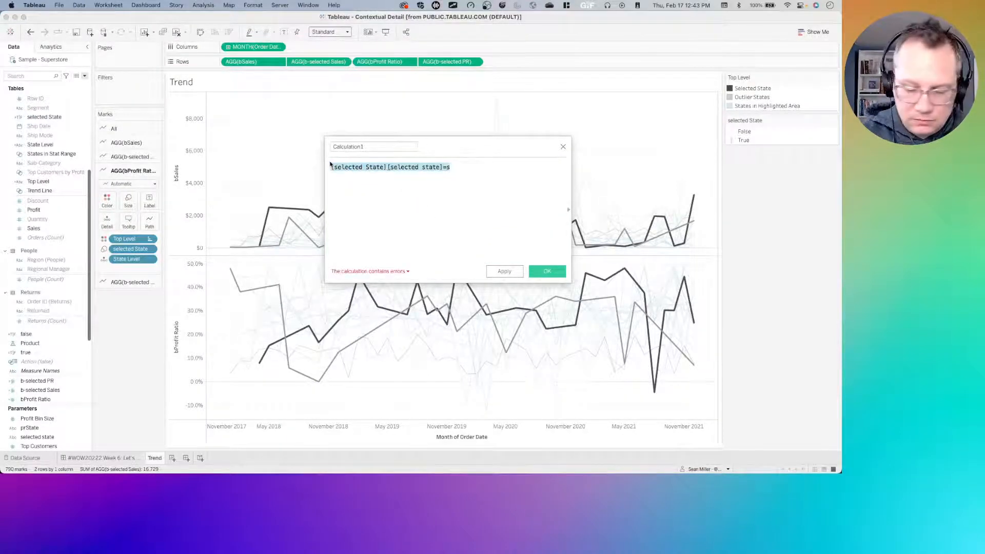
pyautogui.press('BackSpace')
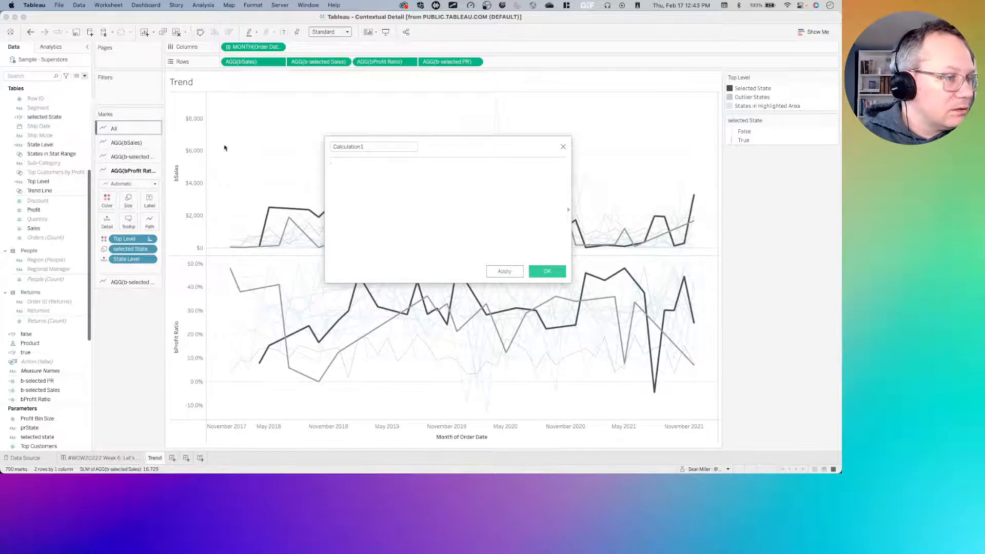
# Step: Enter the formula [selected state]=[State], comparing the parameter with the State field, and save the calculated field
pyautogui.write('stat')
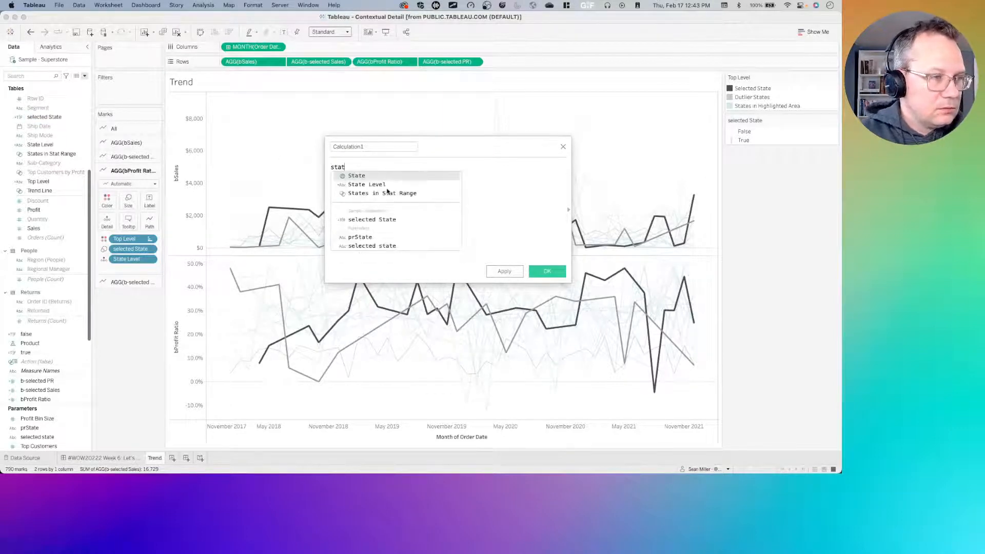
pyautogui.press('Down')
pyautogui.press('Down')
pyautogui.press('Down')
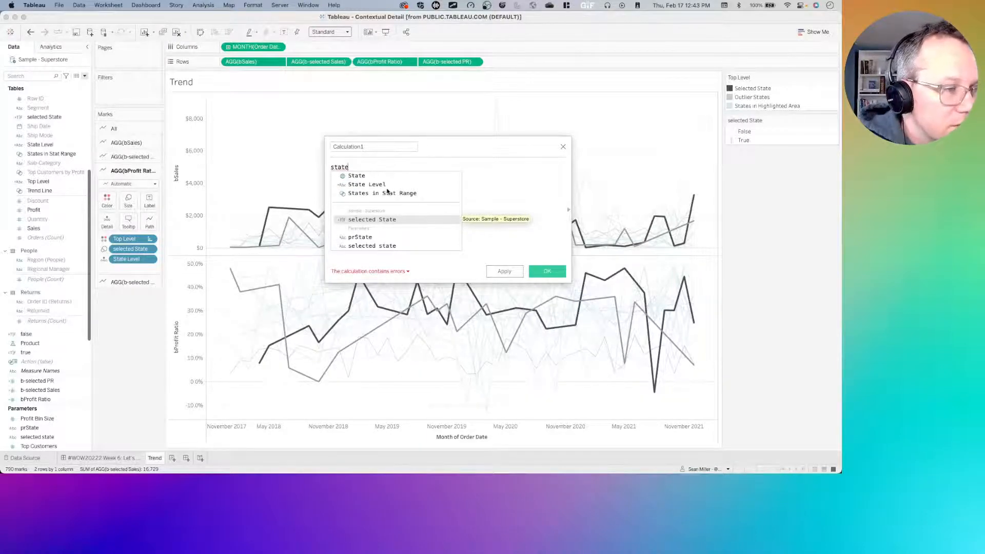
pyautogui.press('Down')
pyautogui.press('Down')
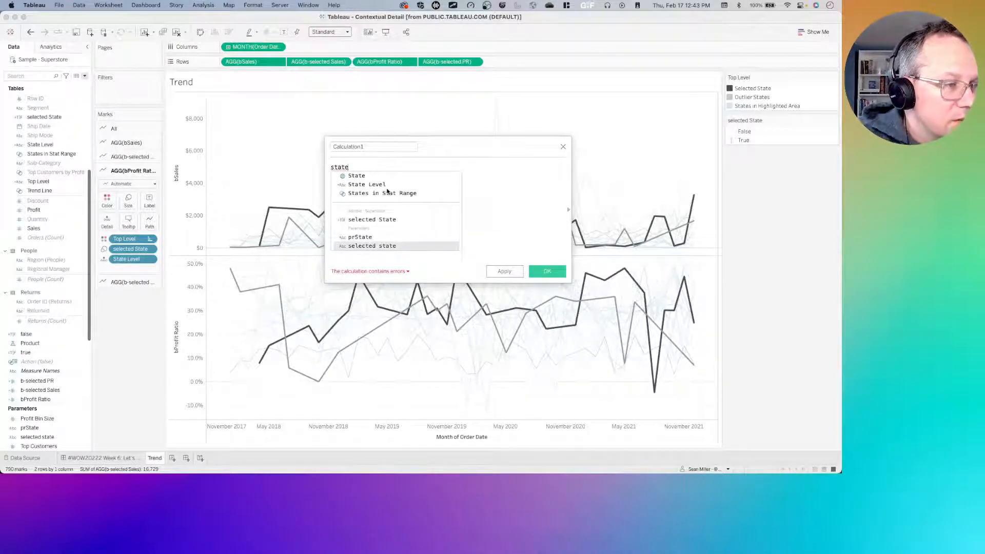
pyautogui.press('Return')
pyautogui.write('=')
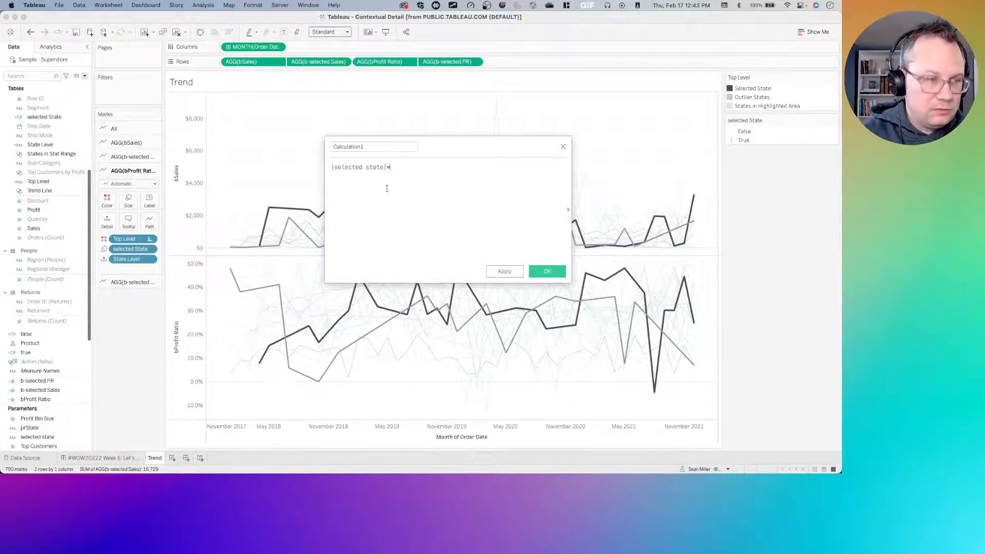
pyautogui.write('state')
pyautogui.press('Return')
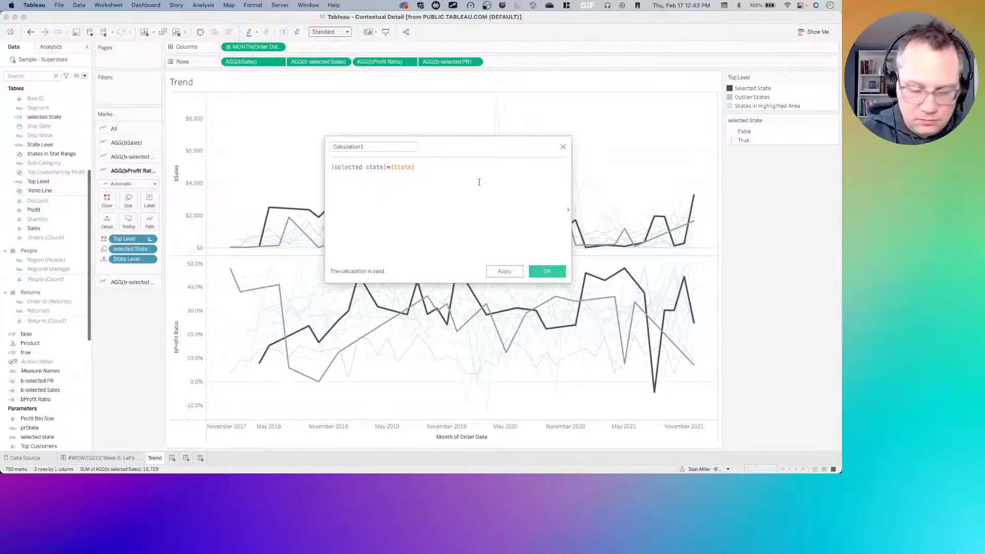
pyautogui.press('Return')
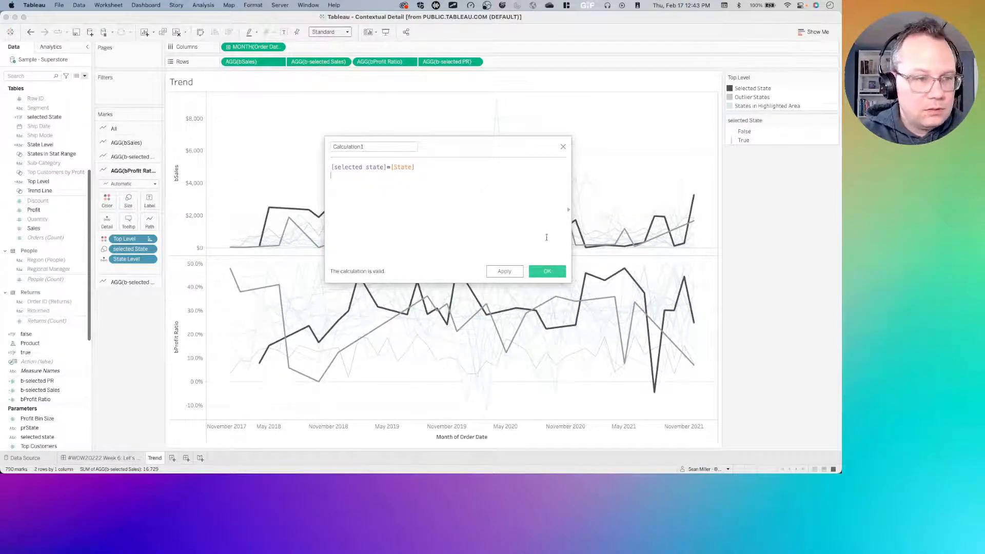
pyautogui.click(547, 271)
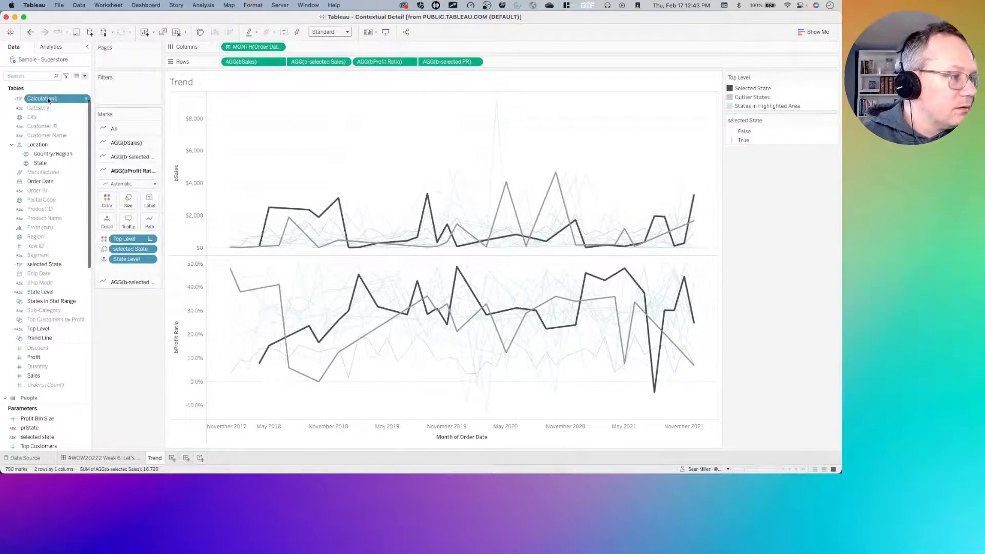
# Step: Replace State Level with Calculation1 on the b-selected Sales marks and take Calculation1 off again
pyautogui.click(48, 100)
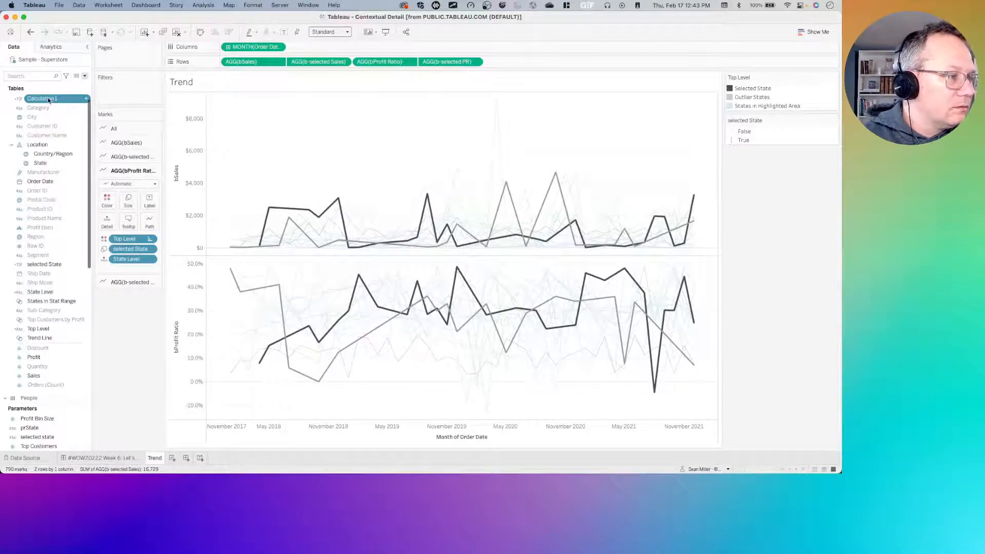
pyautogui.click(124, 157)
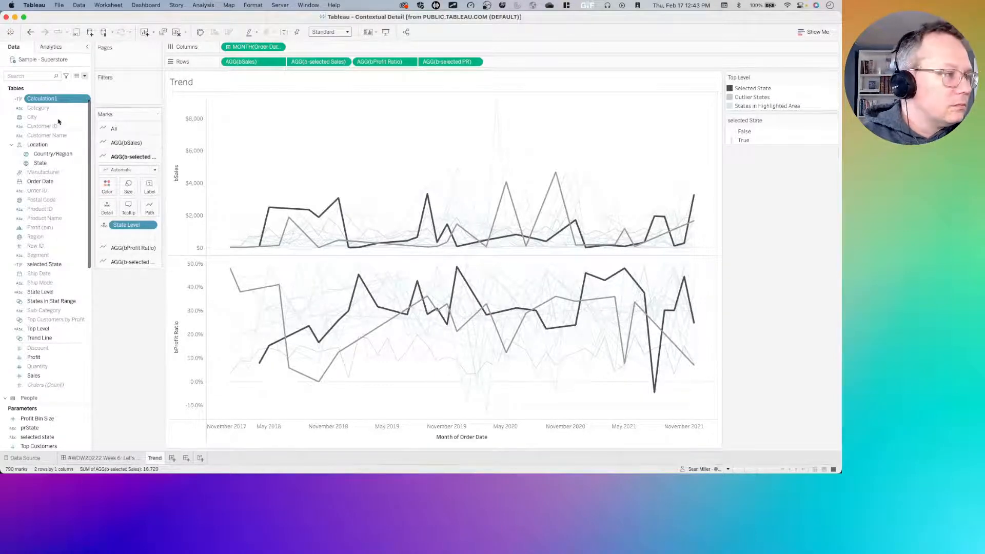
pyautogui.moveTo(54, 99); pyautogui.dragTo(133, 228)
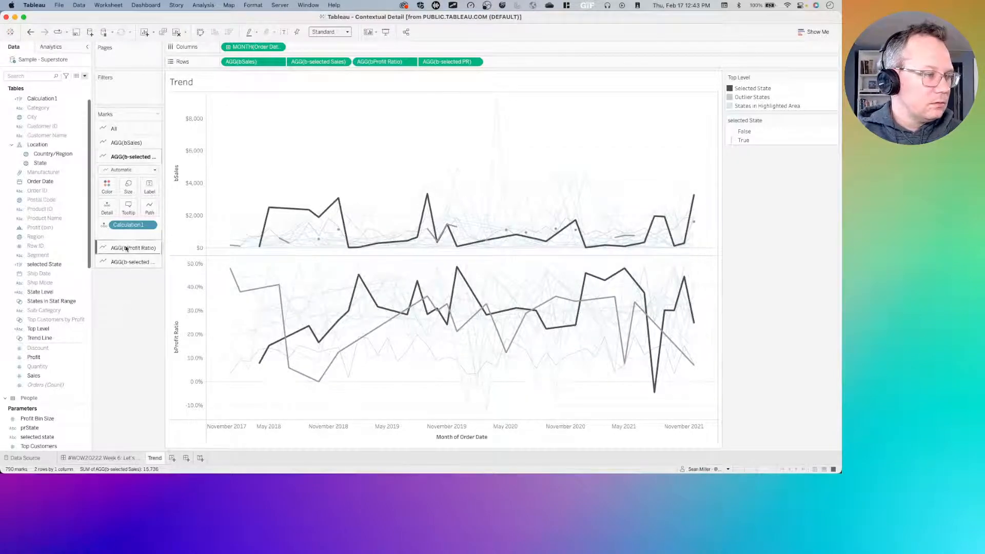
pyautogui.moveTo(133, 225); pyautogui.dragTo(128, 308)
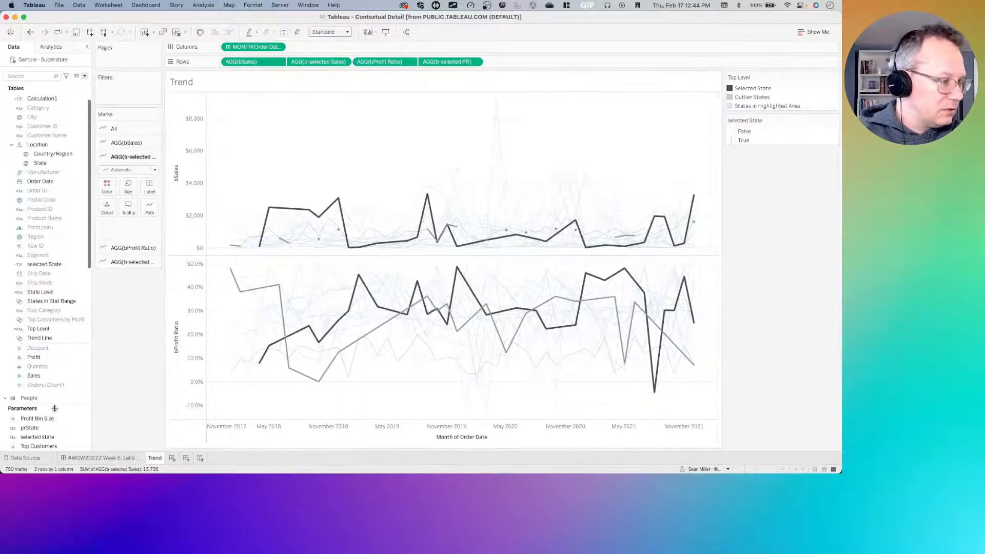
# Step: Edit the b-selected Sales calculation and replace max([Trend Line]) in its condition with the [selected state] parameter
pyautogui.moveTo(54, 404)
pyautogui.mouseDown()
pyautogui.moveTo(56, 294)
pyautogui.moveTo(53, 424)
pyautogui.mouseUp()
pyautogui.scroll(-5, 71, 261)
pyautogui.click(49, 297)
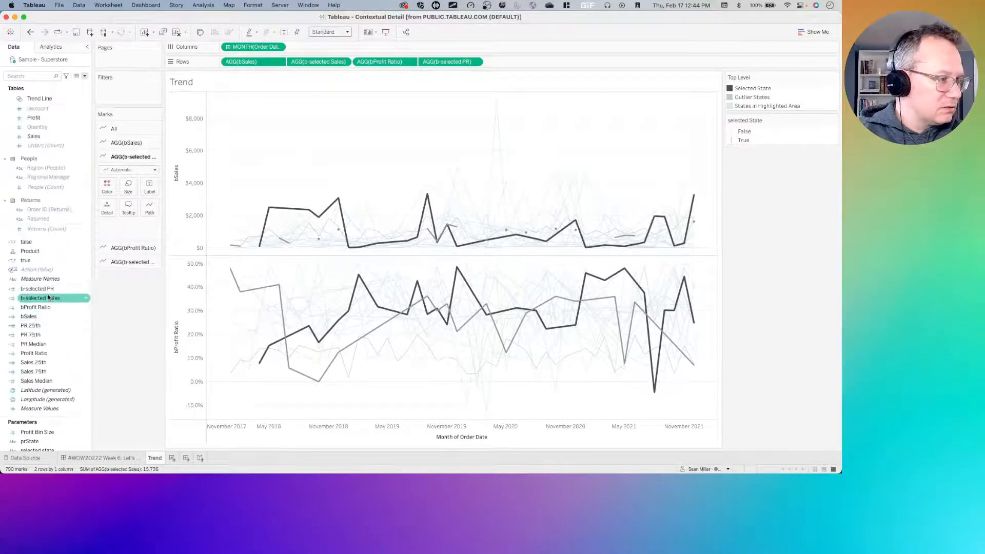
pyautogui.rightClick(50, 298)
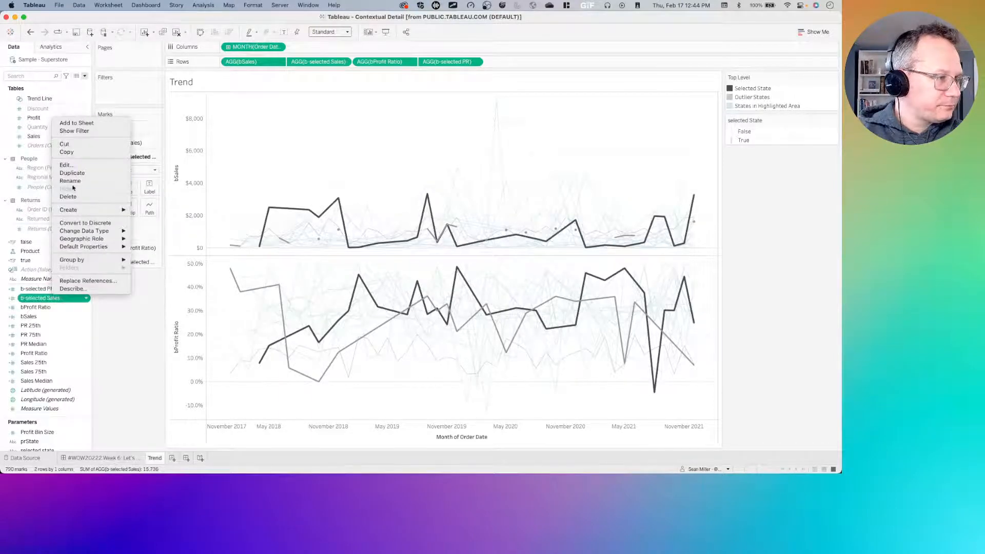
pyautogui.click(75, 165)
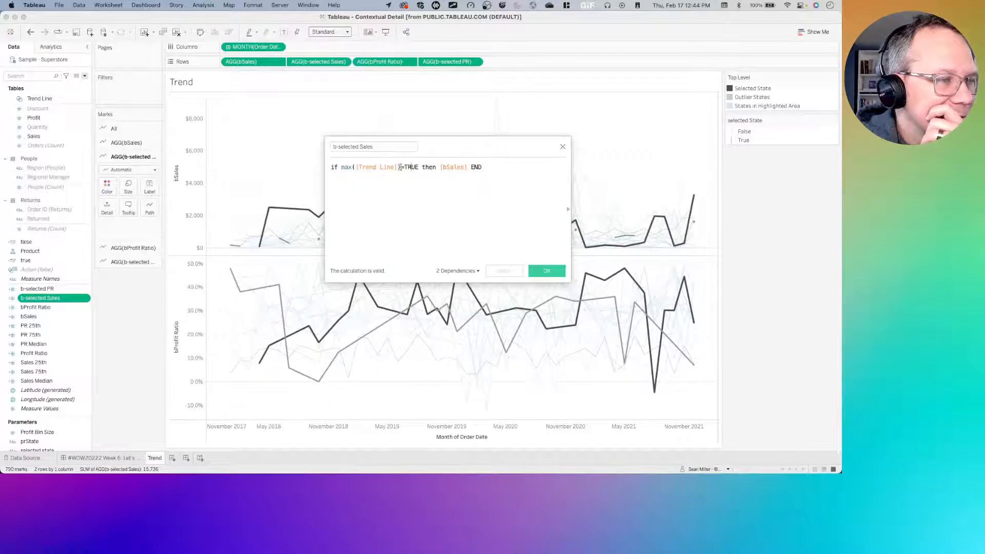
pyautogui.moveTo(401, 167); pyautogui.dragTo(343, 170)
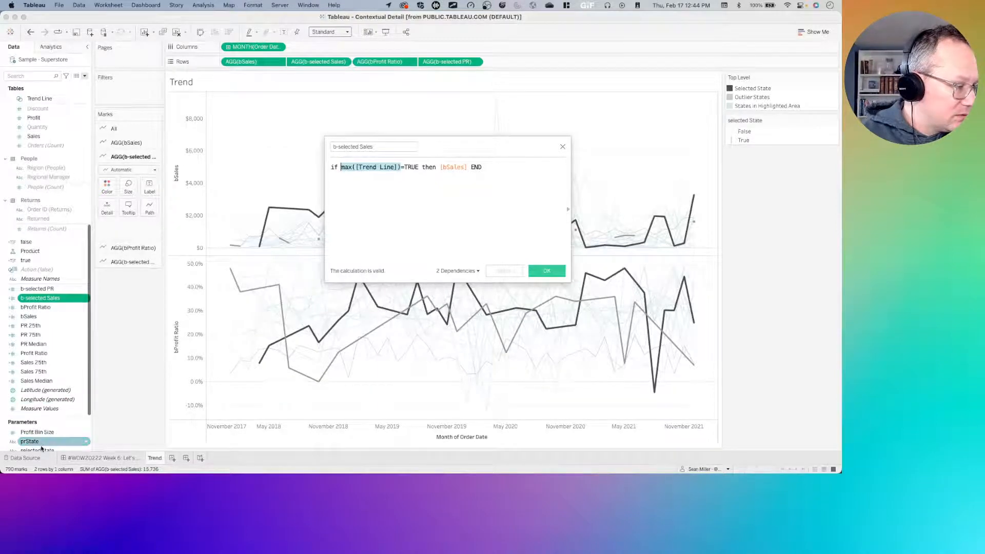
pyautogui.scroll(-2, 41, 450)
pyautogui.moveTo(39, 433); pyautogui.dragTo(417, 166)
pyautogui.write('=')
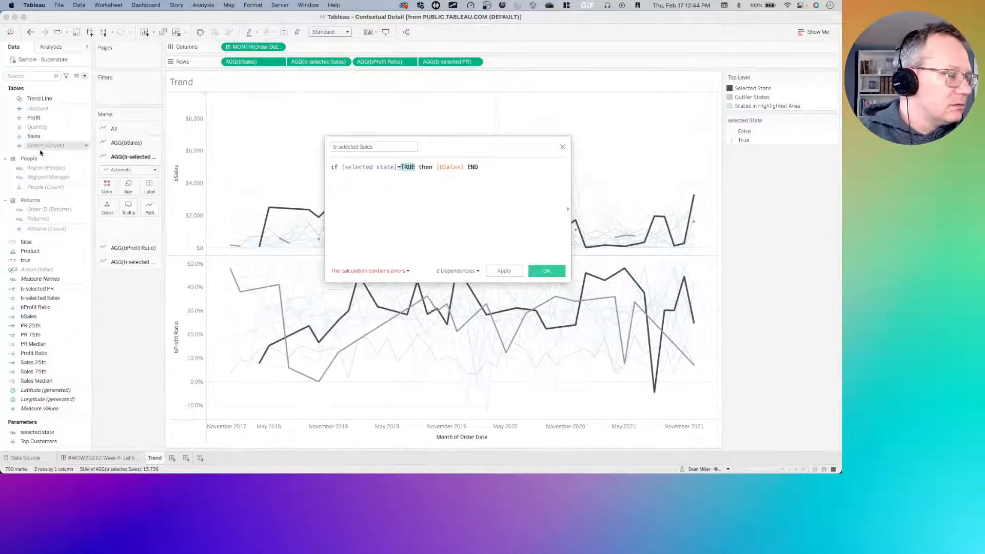
# Step: Replace TRUE with the State field in the condition so it reads [selected state]=[State]
pyautogui.scroll(5, 41, 154)
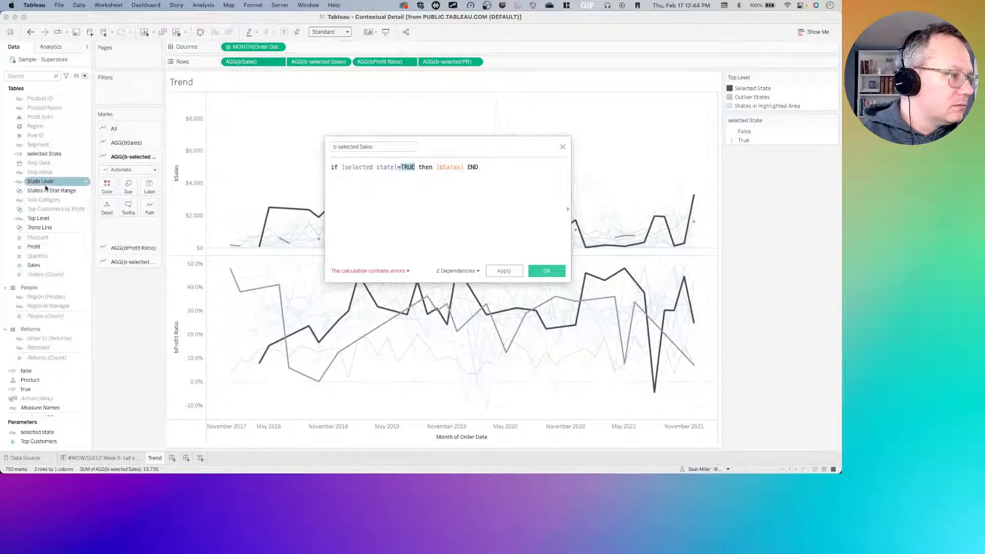
pyautogui.click(51, 183)
pyautogui.scroll(5, 52, 183)
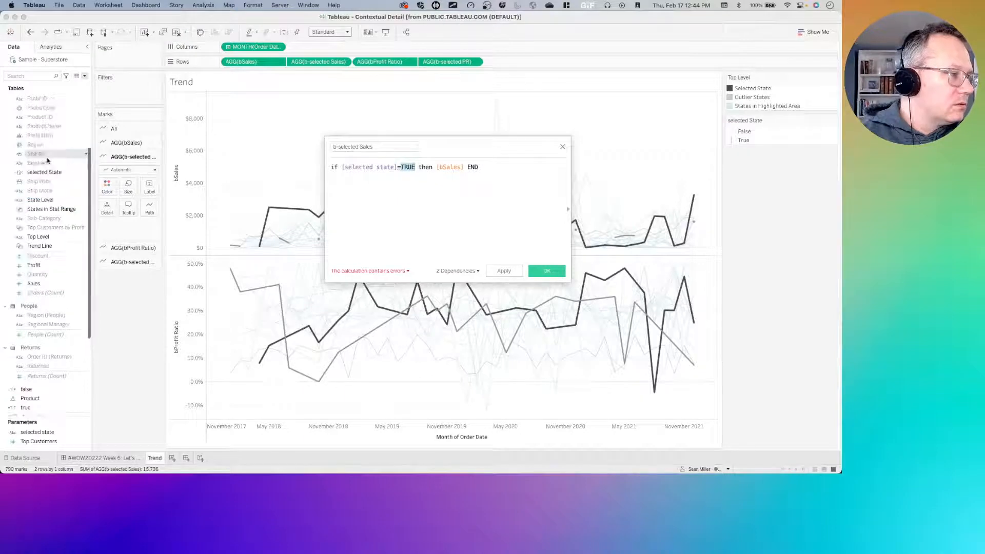
pyautogui.click(48, 155)
pyautogui.moveTo(47, 162); pyautogui.dragTo(437, 169)
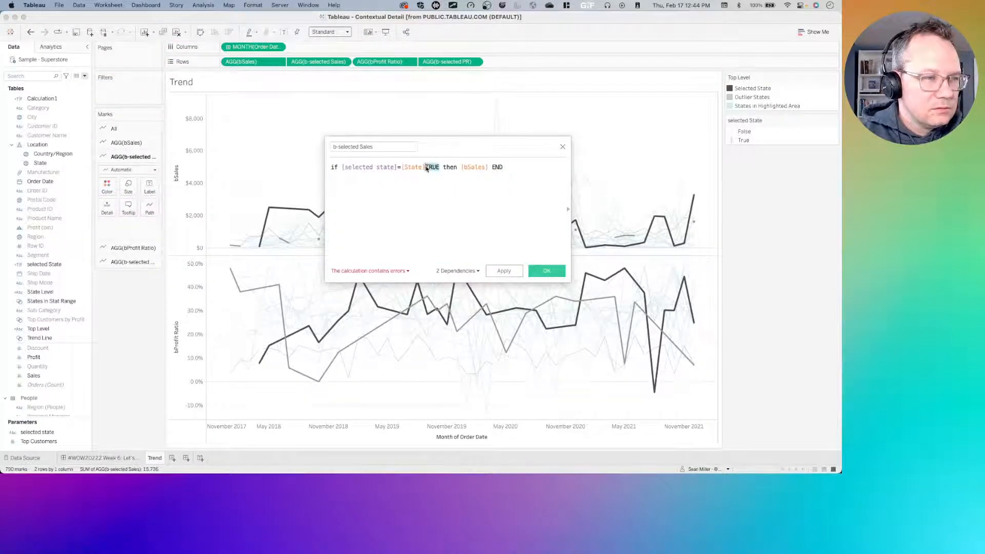
pyautogui.press('BackSpace')
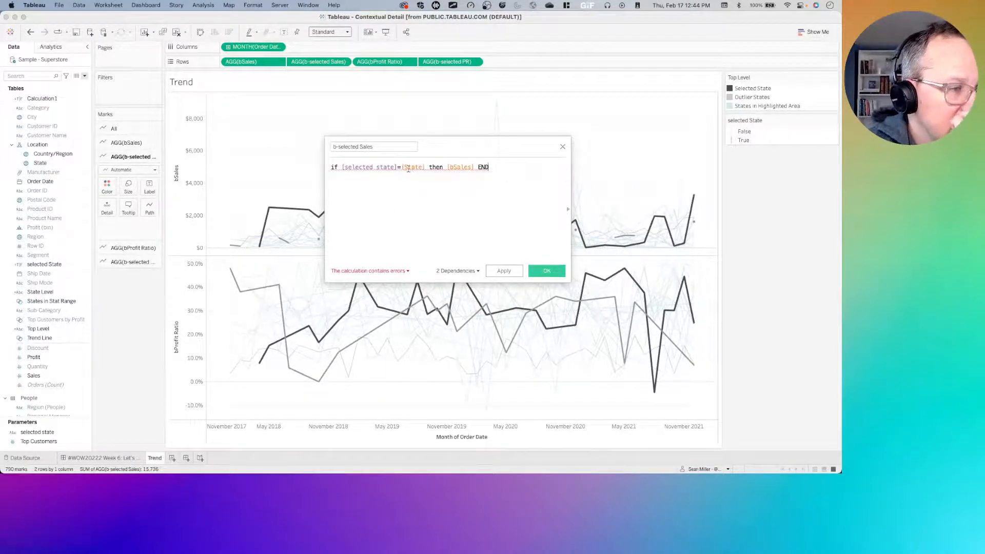
# Step: Wrap State in attr() so the condition reads [selected state]=attr([State]), and save the b-selected Sales calculation
pyautogui.moveTo(400, 165)
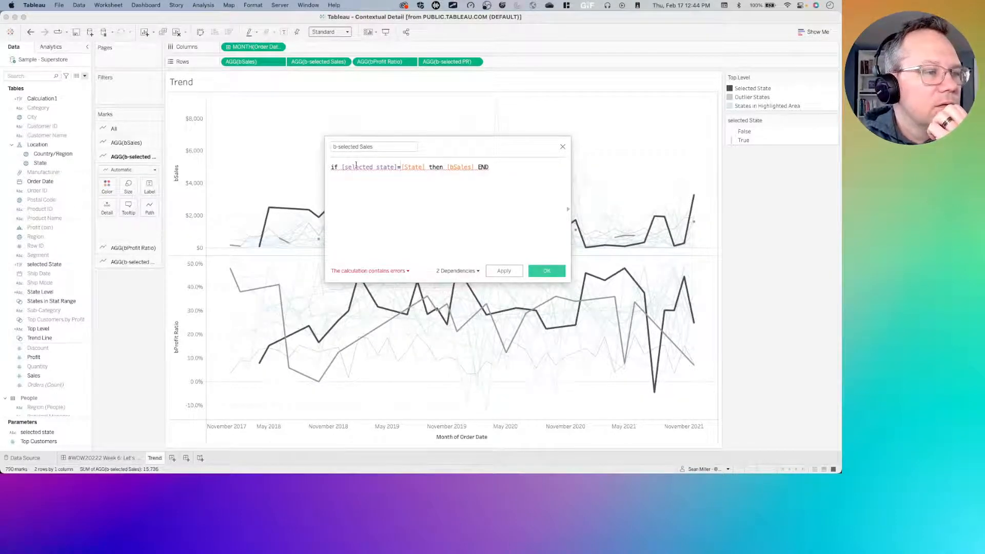
pyautogui.click(402, 165)
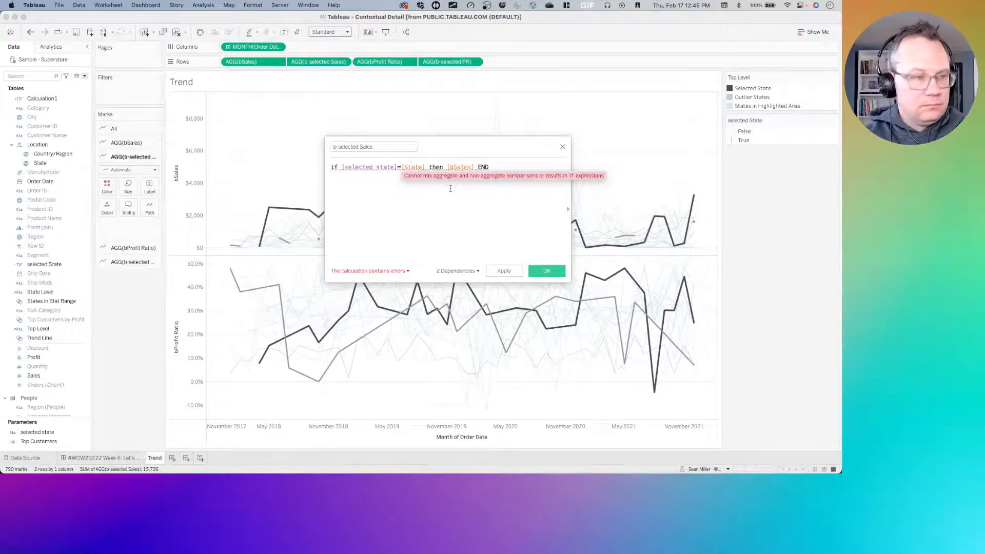
pyautogui.write('attr(')
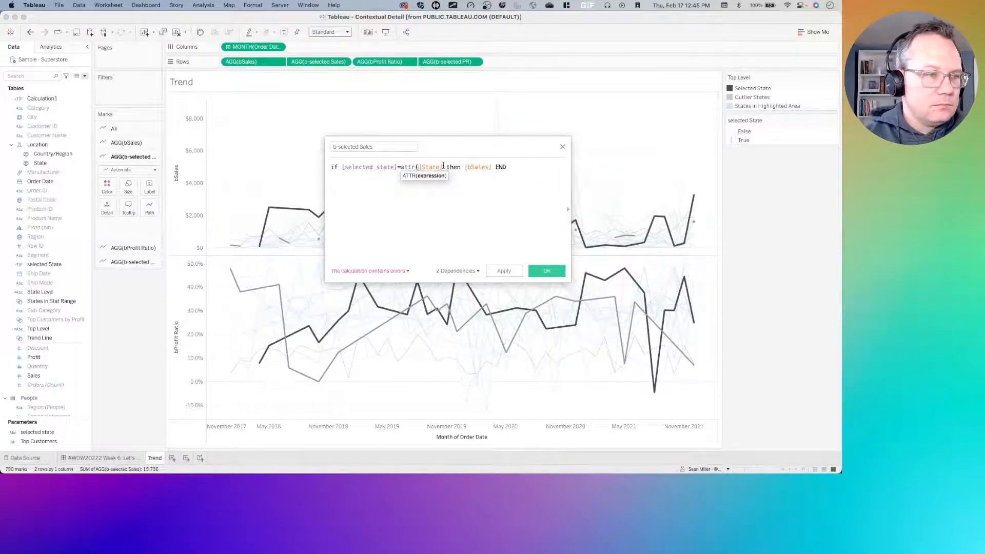
pyautogui.click(444, 166)
pyautogui.write(')')
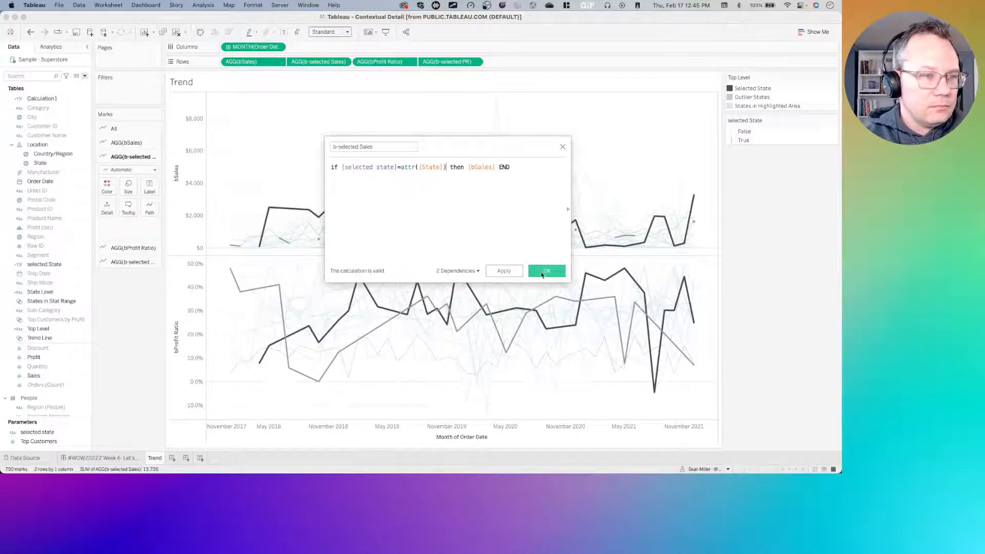
pyautogui.click(544, 271)
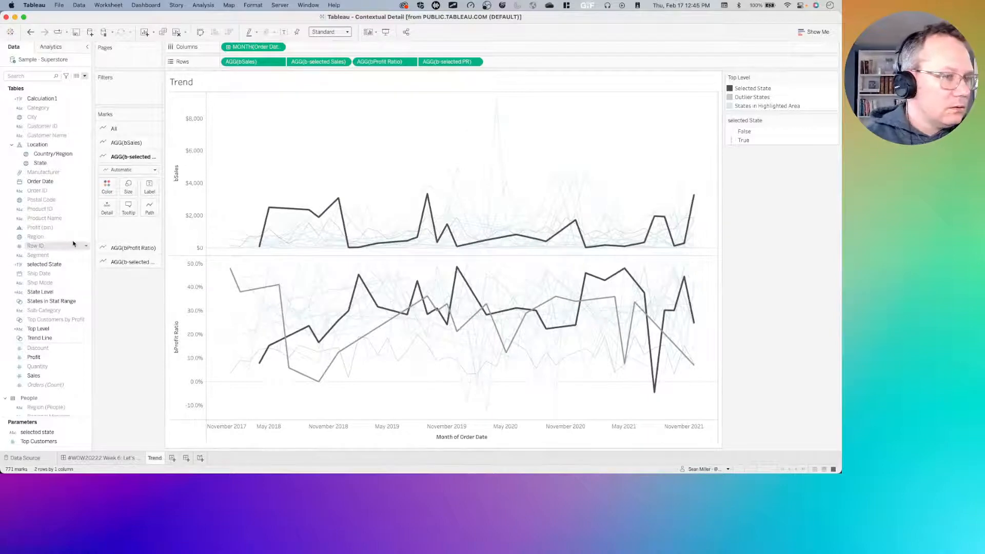
# Step: Copy the condition [selected state]=attr([State]) from the b-selected Sales calculation and close it
pyautogui.moveTo(444, 235)
pyautogui.scroll(-5, 55, 354)
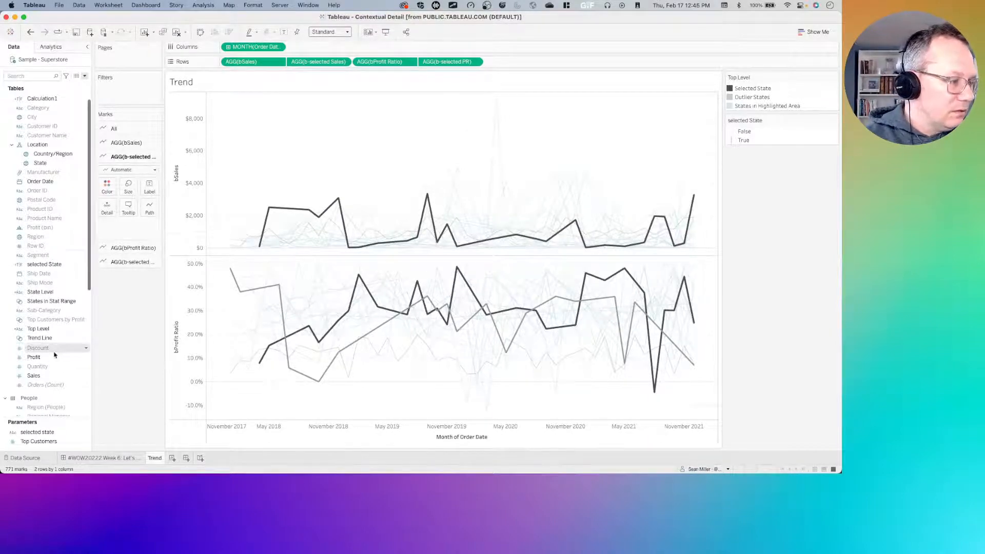
pyautogui.scroll(3, 54, 354)
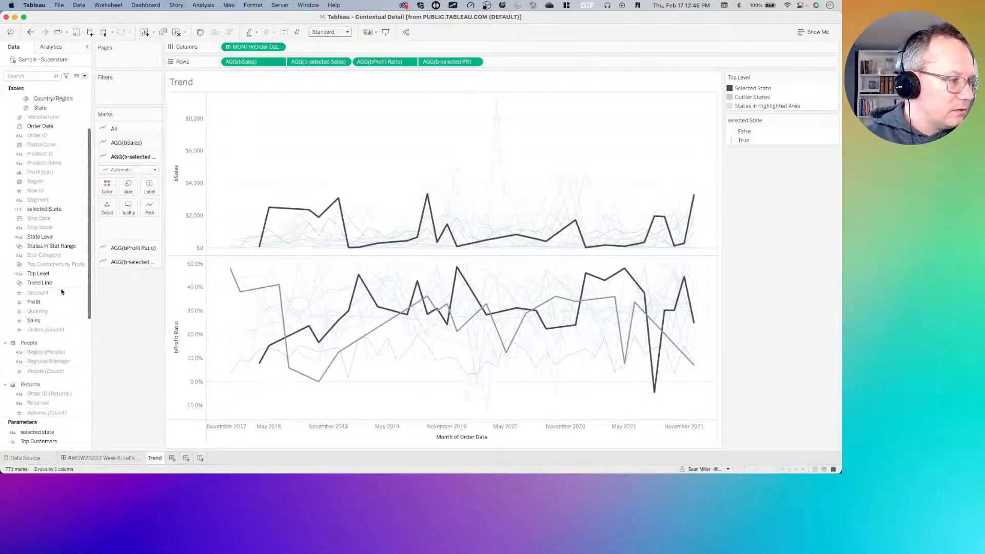
pyautogui.scroll(-5, 52, 322)
pyautogui.click(48, 371)
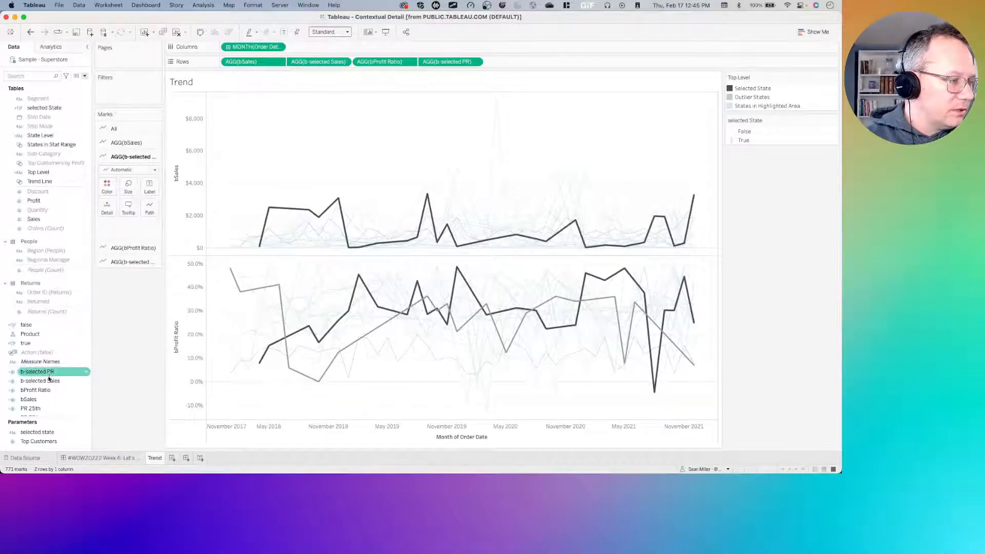
pyautogui.rightClick(46, 372)
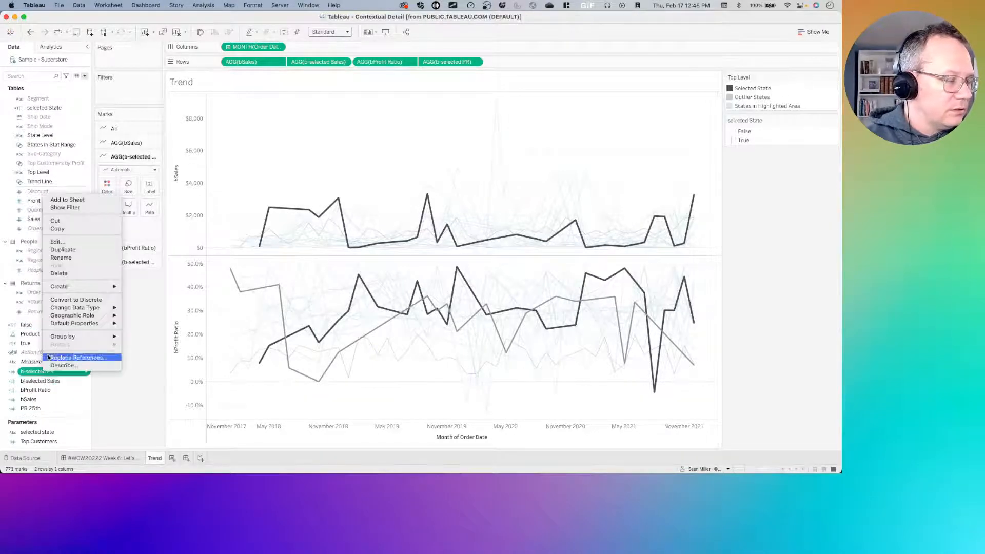
pyautogui.click(39, 382)
pyautogui.rightClick(39, 381)
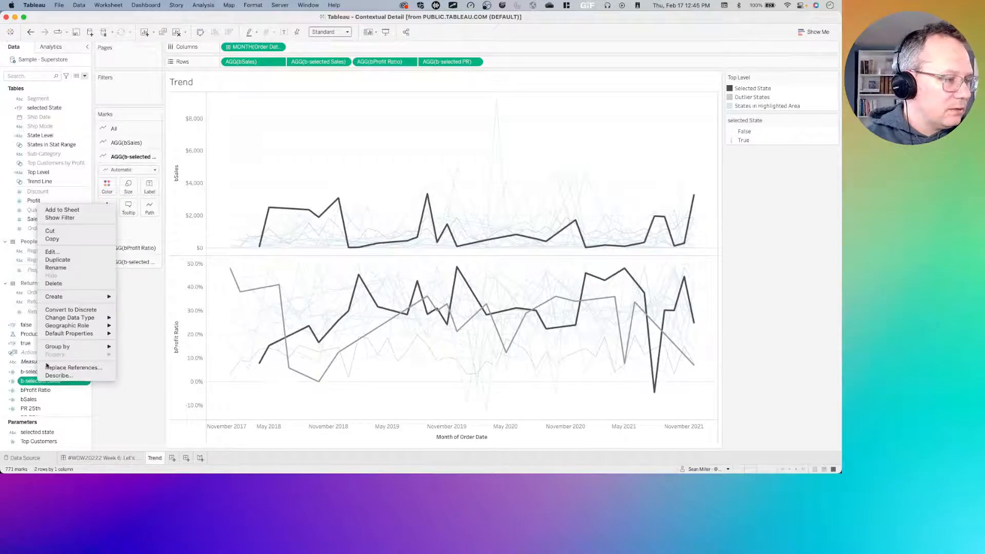
pyautogui.click(53, 252)
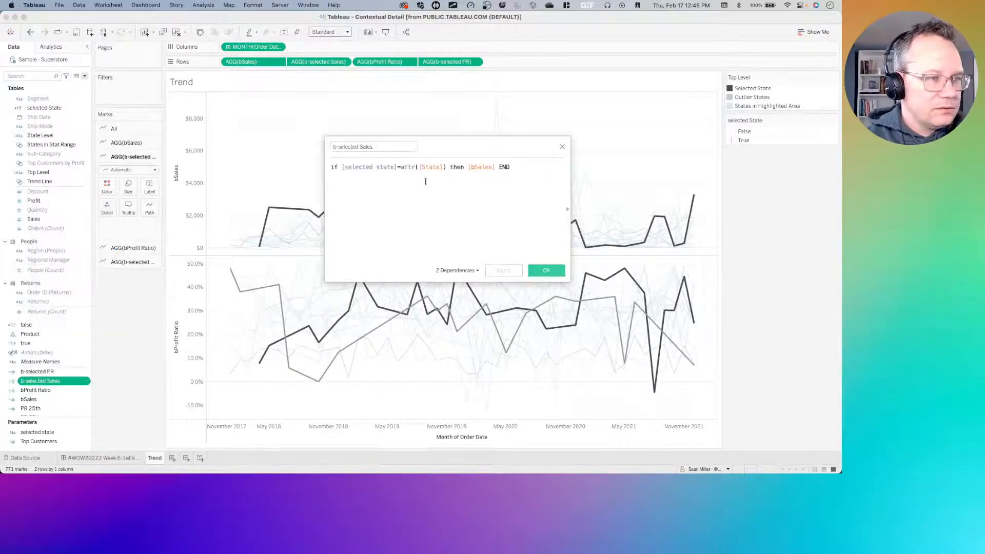
pyautogui.moveTo(447, 168); pyautogui.dragTo(343, 162)
pyautogui.press('super+c')
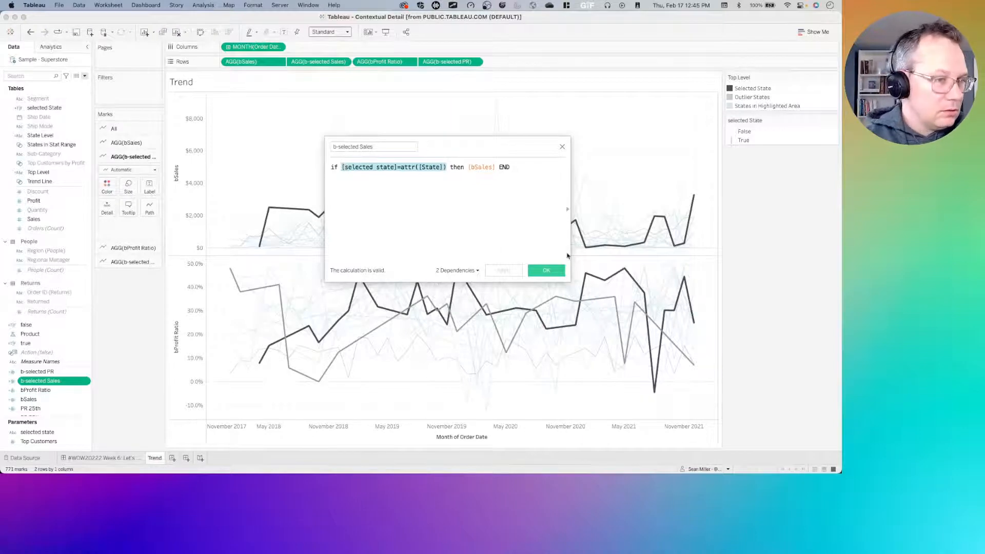
pyautogui.click(553, 271)
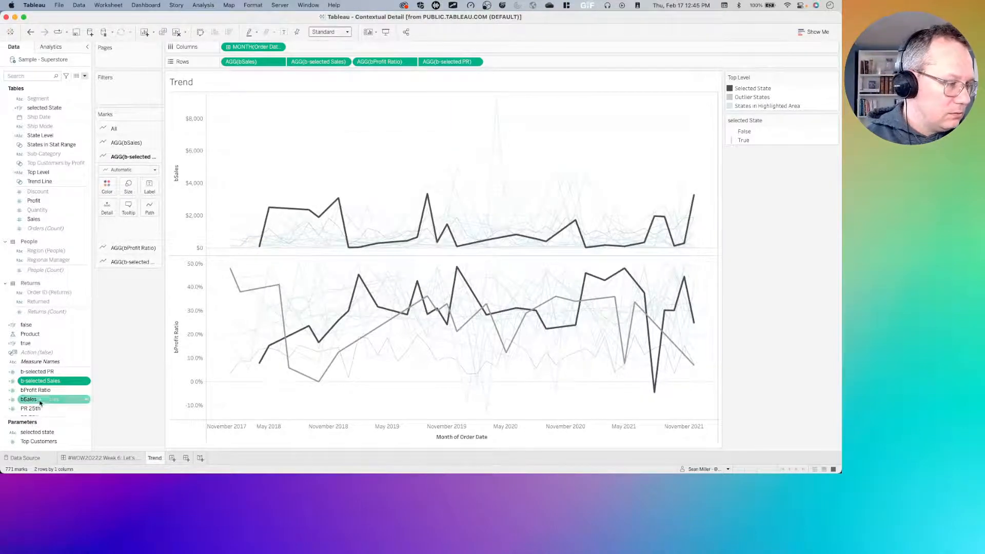
# Step: Replace max([Trend Line])=TRUE in the b-selected PR calculation with the copied condition [selected state]=attr([State]) and save it
pyautogui.click(41, 371)
pyautogui.rightClick(45, 371)
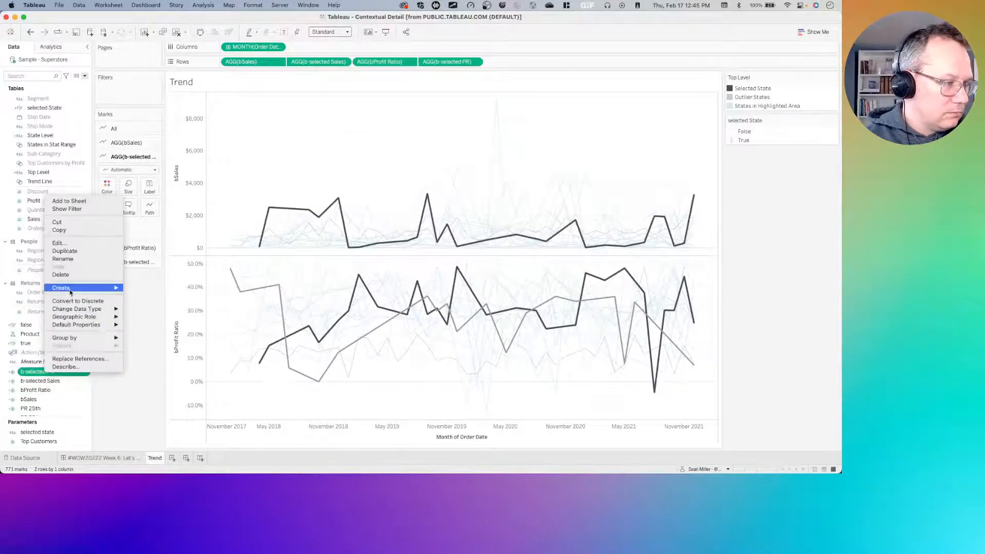
pyautogui.click(61, 243)
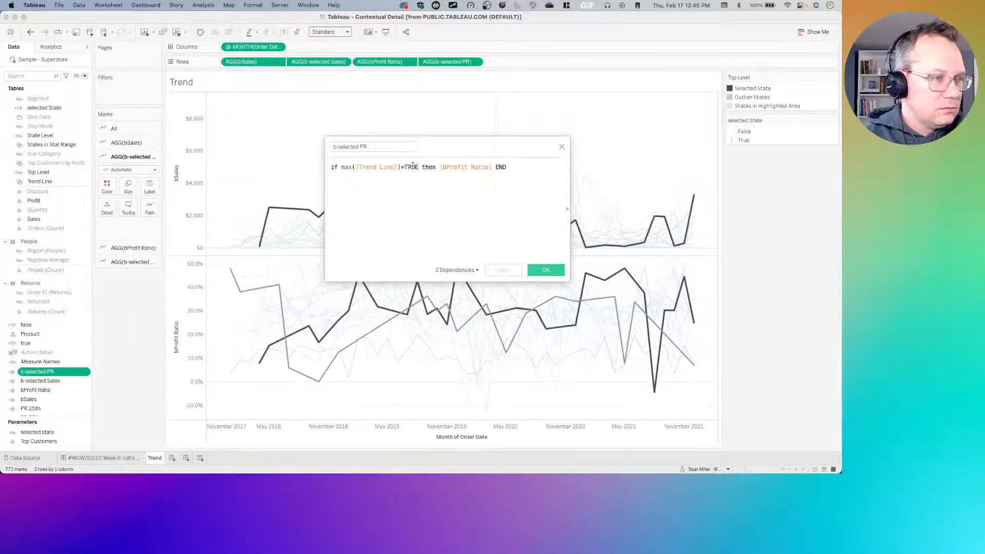
pyautogui.moveTo(419, 167); pyautogui.dragTo(341, 167)
pyautogui.press('super+v')
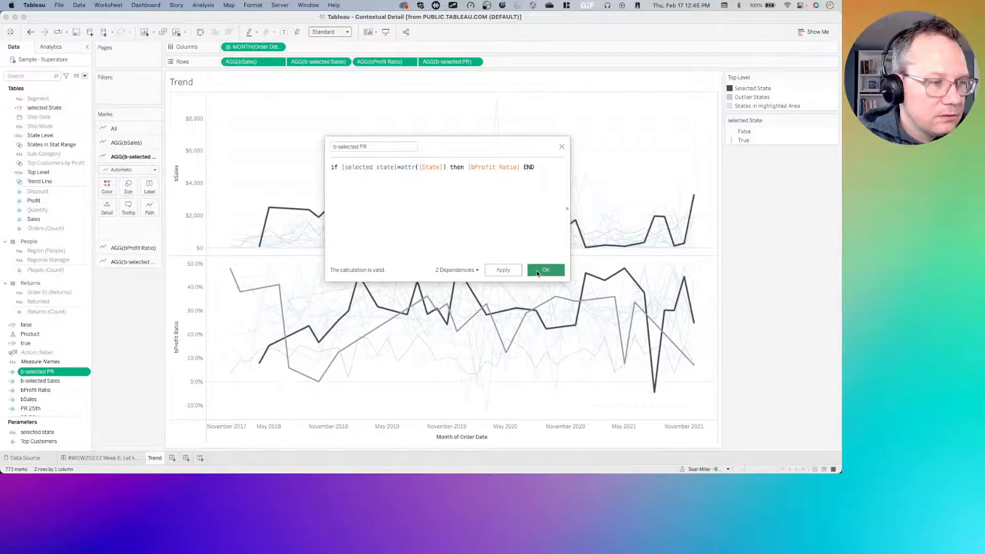
pyautogui.click(544, 270)
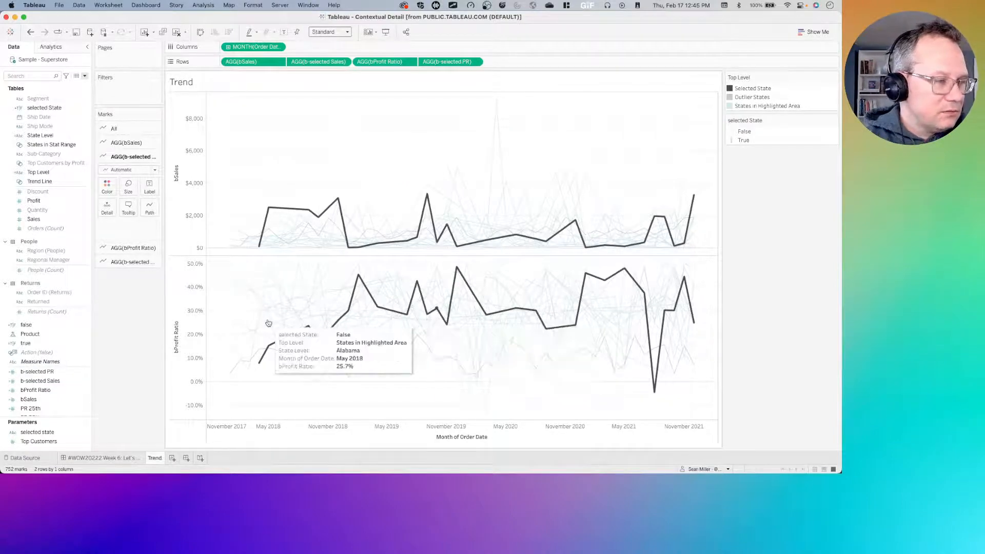
# Step: On the #WOW20222 Week 6 dashboard, remove the Selected Bar set action that targets Trend Line
pyautogui.click(120, 458)
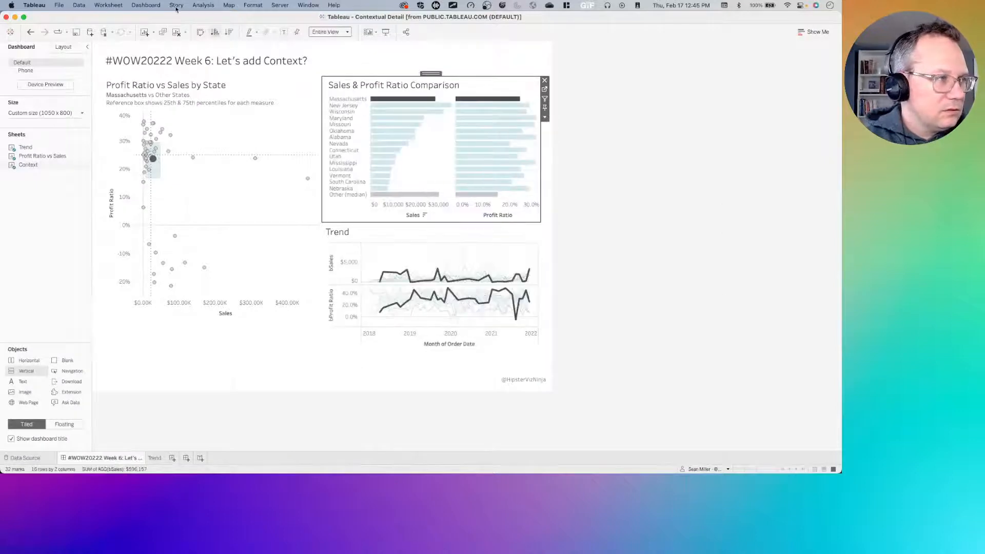
pyautogui.click(143, 5)
pyautogui.click(144, 134)
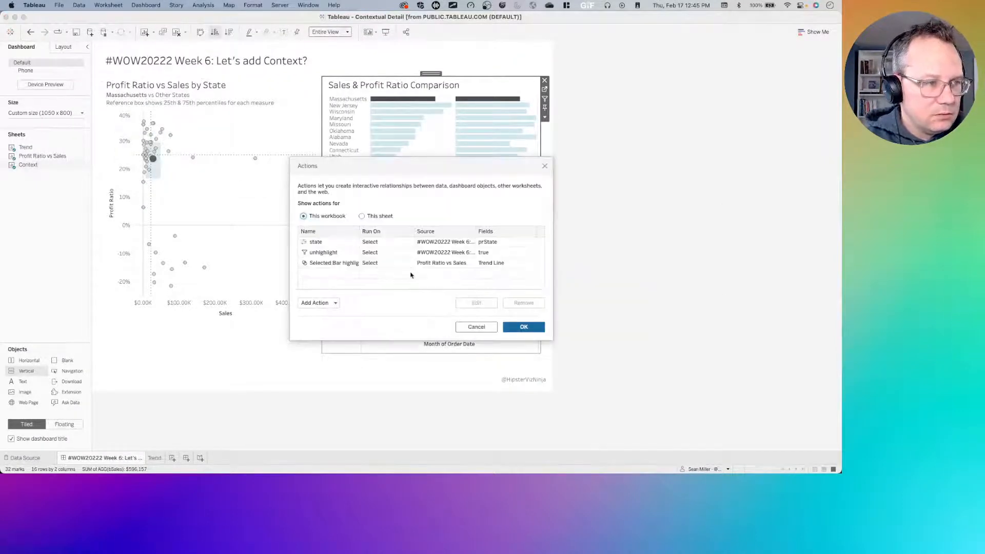
pyautogui.click(408, 263)
pyautogui.click(524, 302)
# Step: Add a select-triggered parameter action from Profit Ratio vs Sales only, passing State to selected state and setting an empty value when the selection clears
pyautogui.click(336, 304)
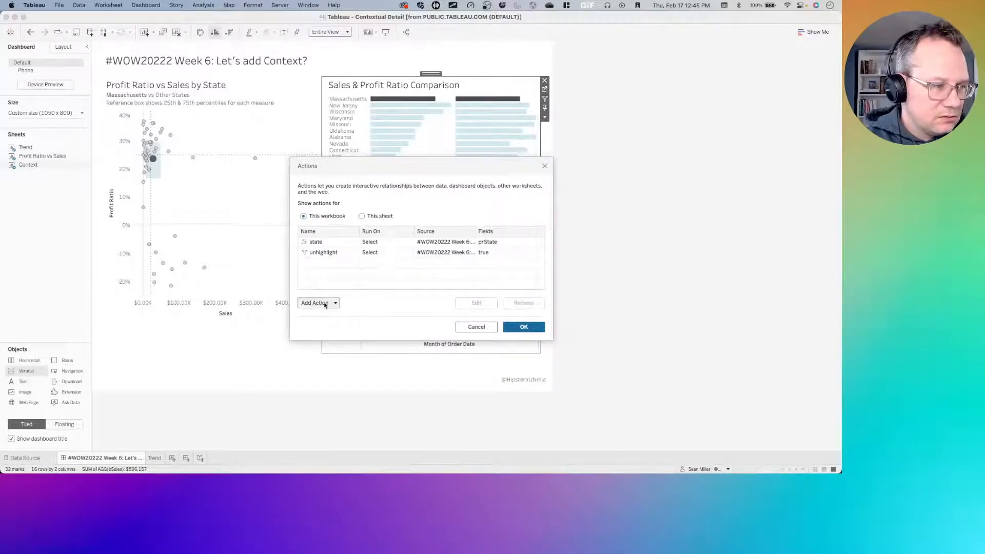
pyautogui.click(347, 286)
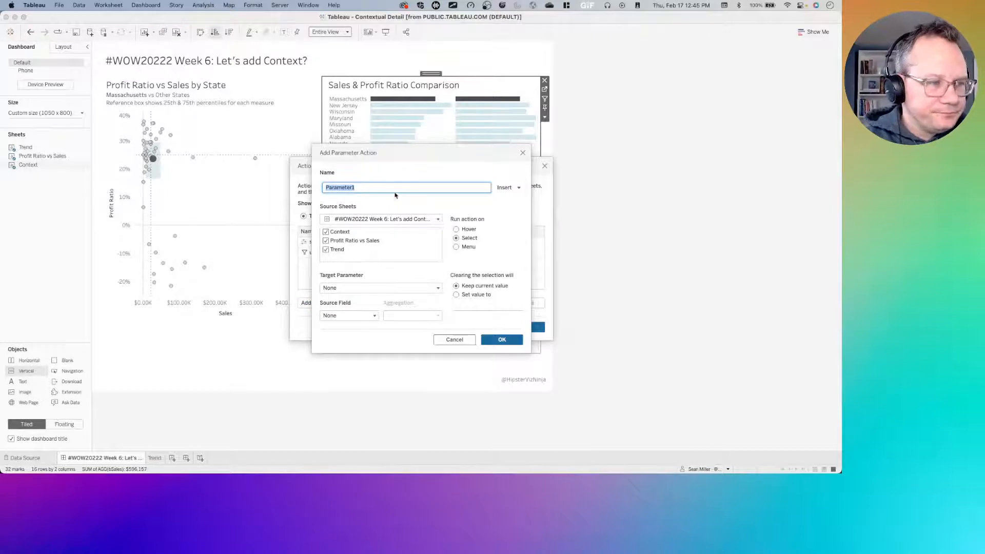
pyautogui.click(327, 232)
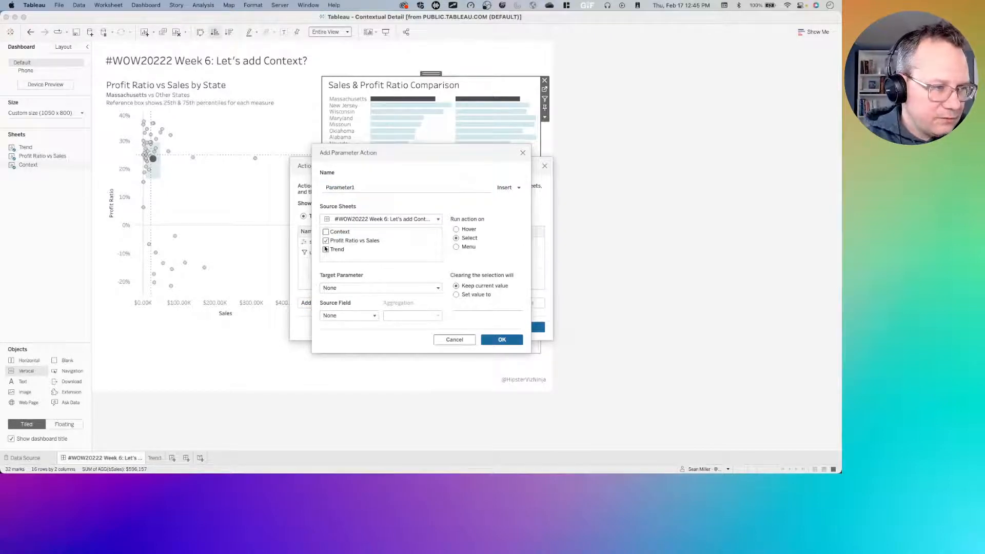
pyautogui.click(347, 288)
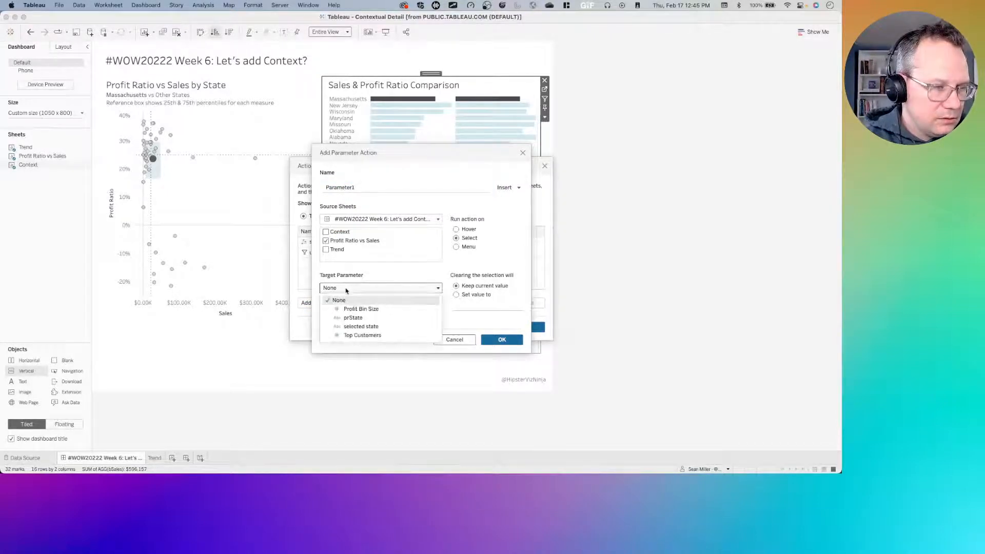
pyautogui.click(368, 327)
pyautogui.click(346, 315)
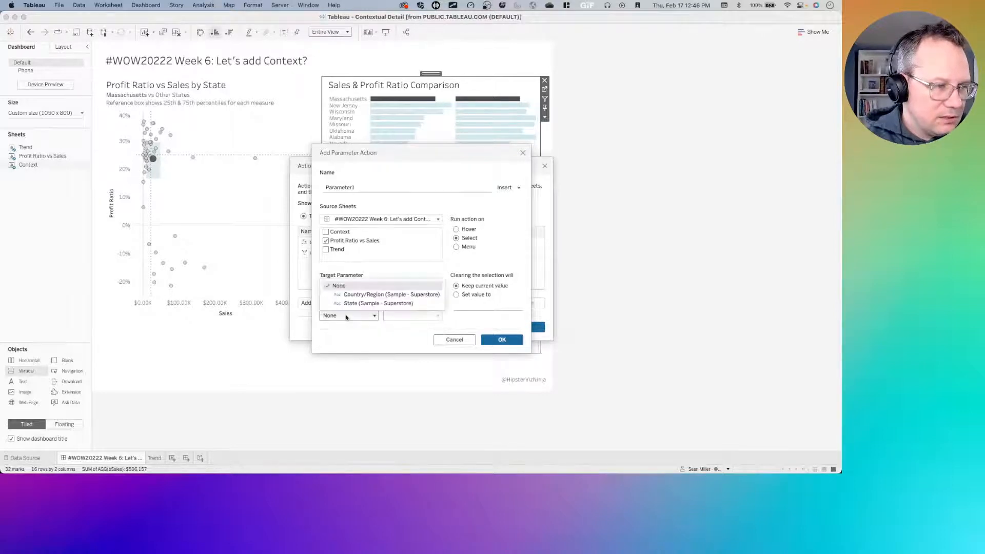
pyautogui.click(372, 304)
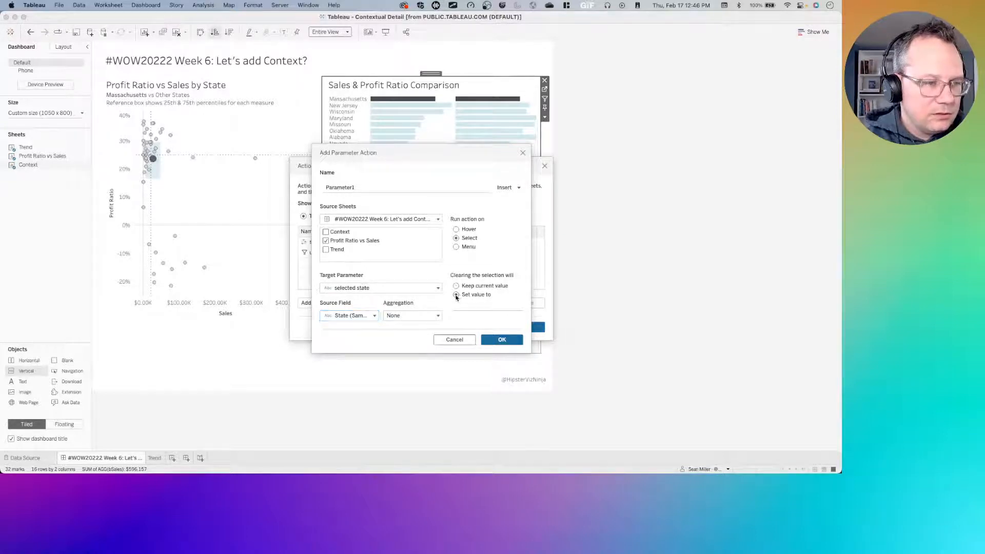
pyautogui.click(456, 295)
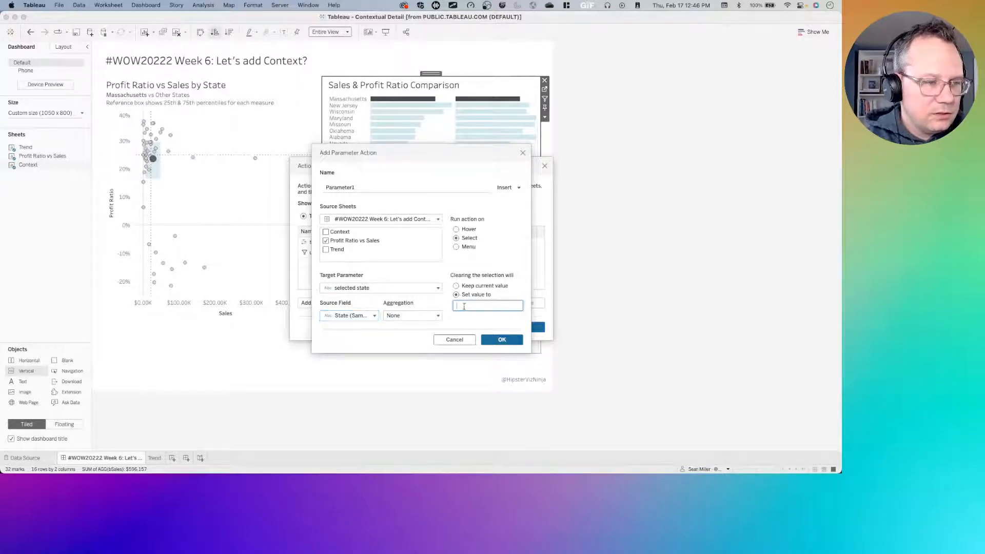
pyautogui.click(503, 340)
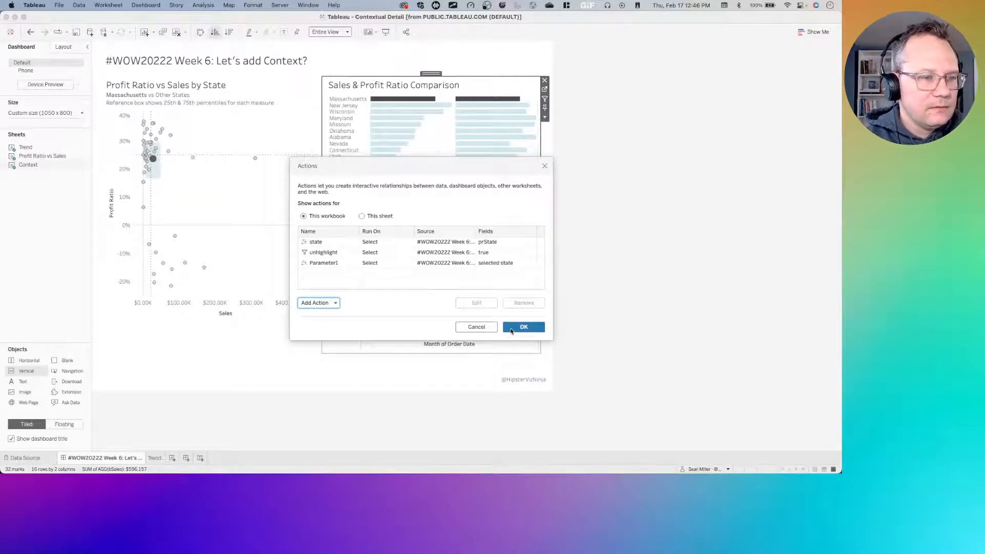
pyautogui.click(517, 328)
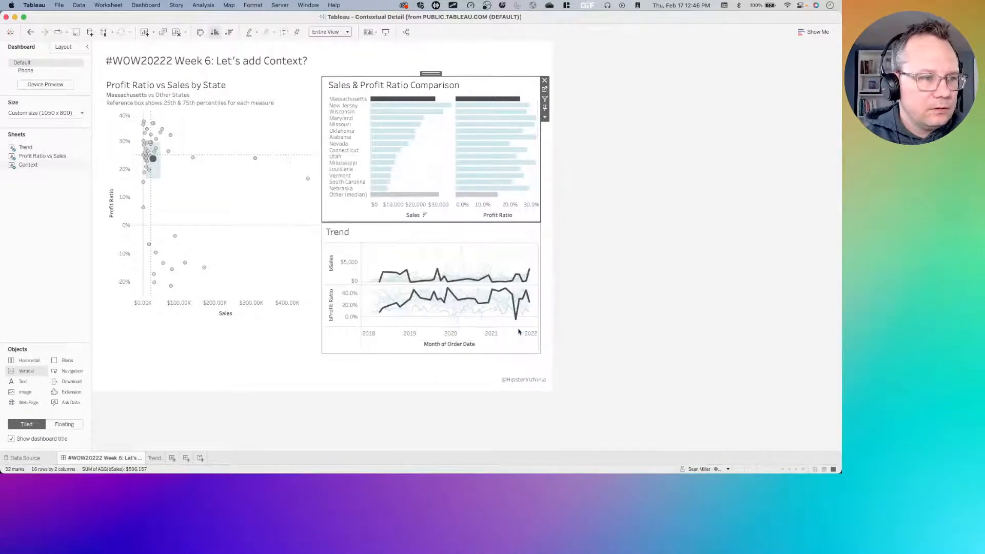
# Step: Test the highlighting by selecting and deselecting the Oklahoma and Alabama bars in the Sales & Profit Ratio Comparison chart
pyautogui.click(402, 135)
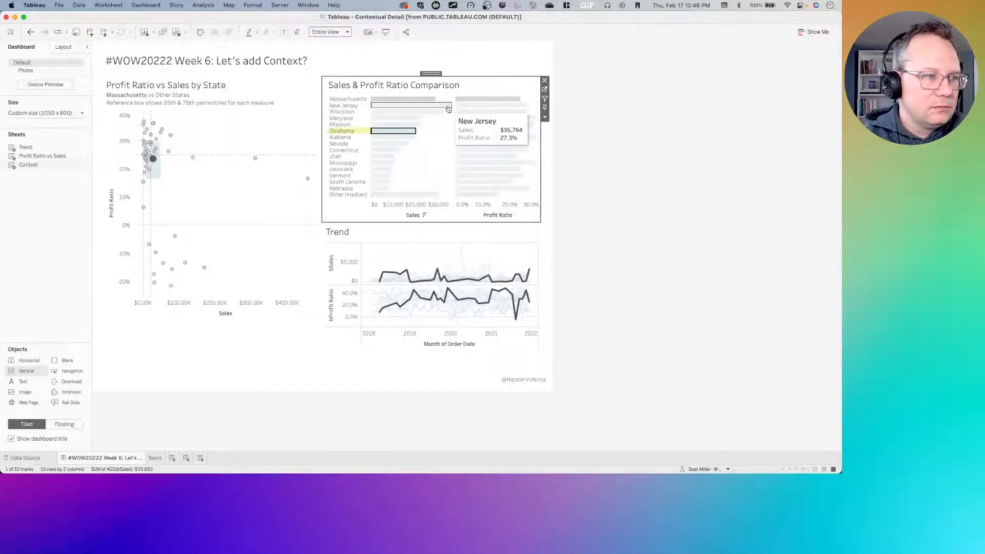
pyautogui.click(393, 133)
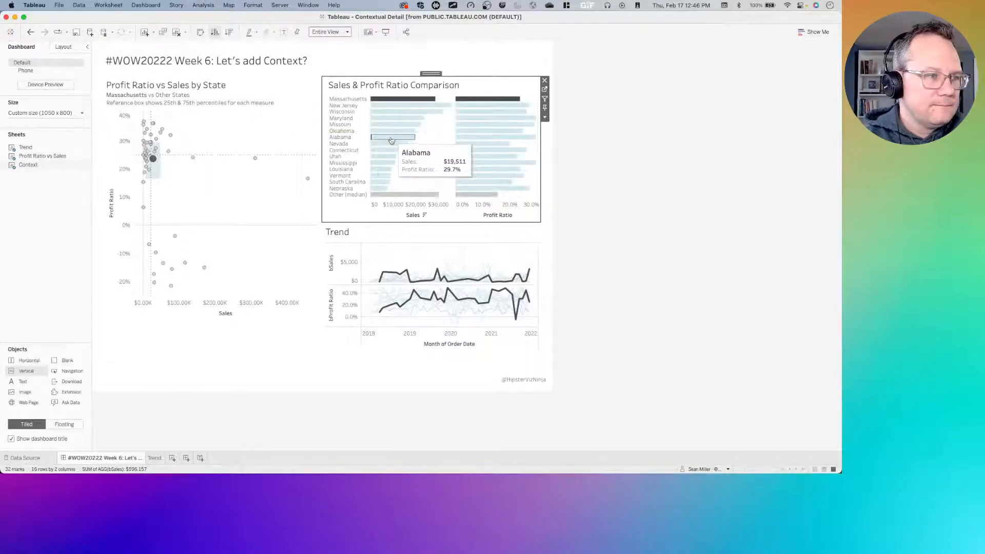
pyautogui.click(392, 140)
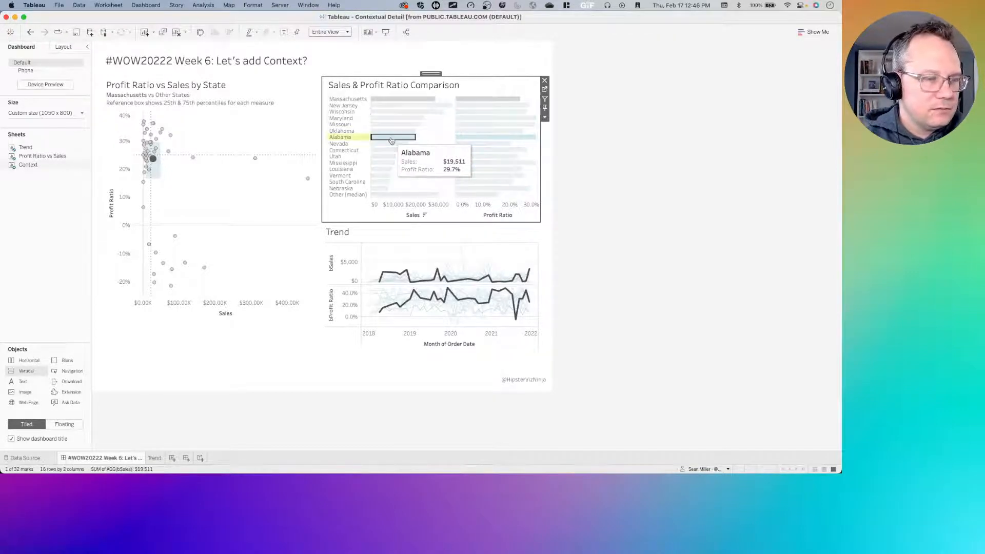
pyautogui.click(392, 140)
# Step: On the Trend worksheet, color the b-selected Sales and b-selected PR marks by Calculation1
pyautogui.click(523, 244)
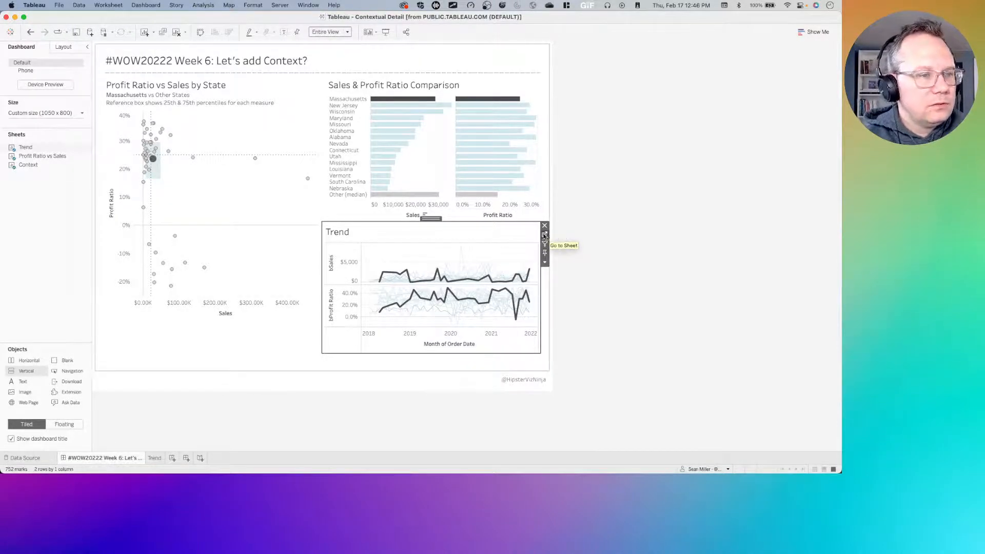
pyautogui.click(545, 235)
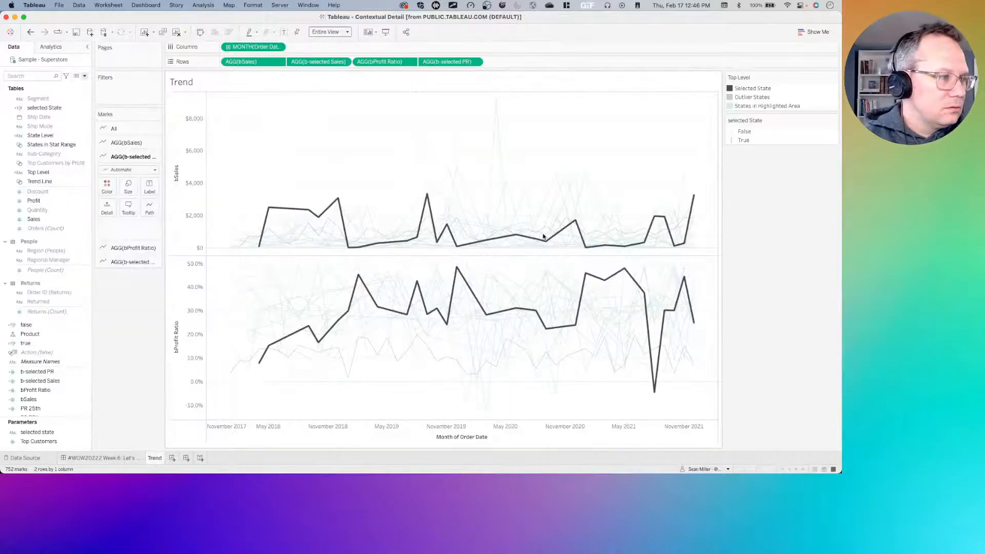
pyautogui.click(57, 136)
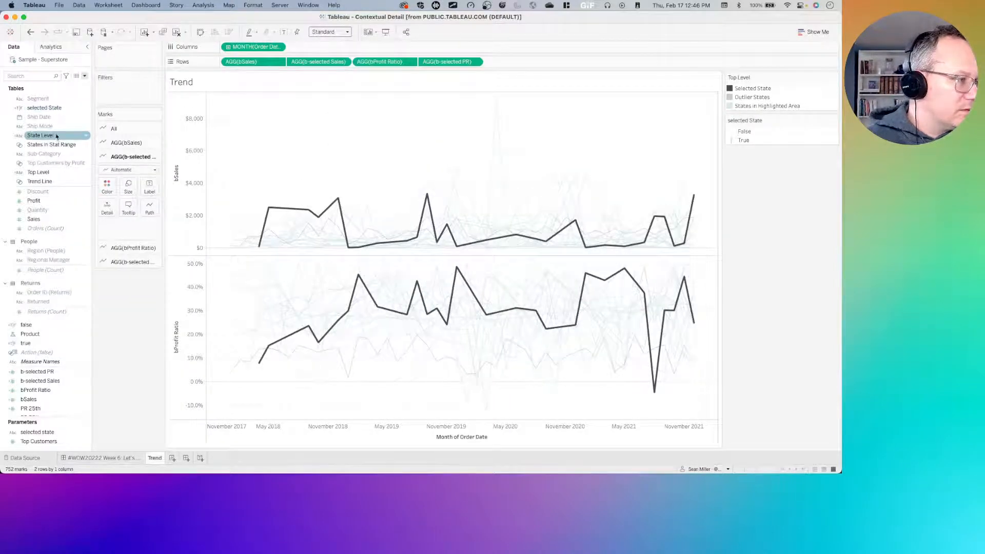
pyautogui.scroll(5, 57, 138)
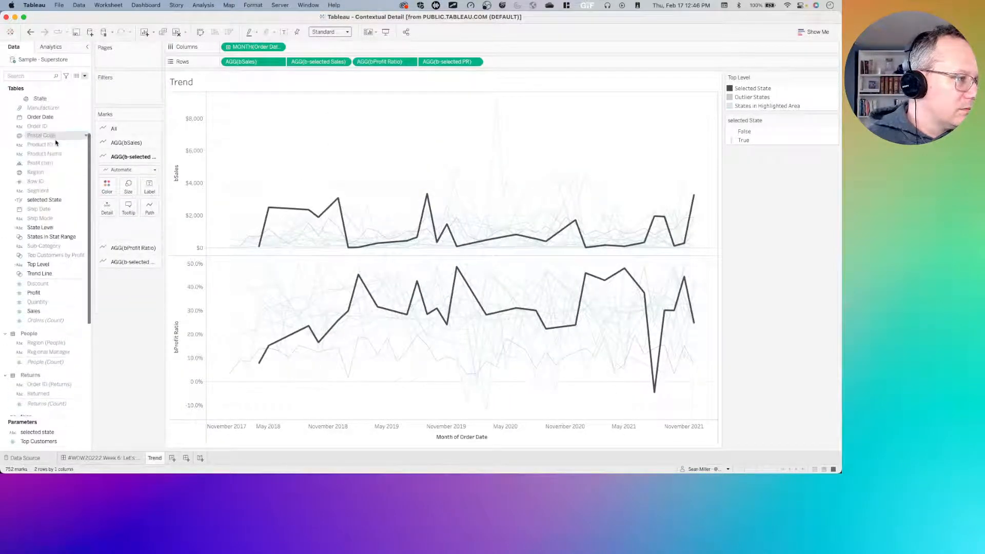
pyautogui.scroll(2, 57, 141)
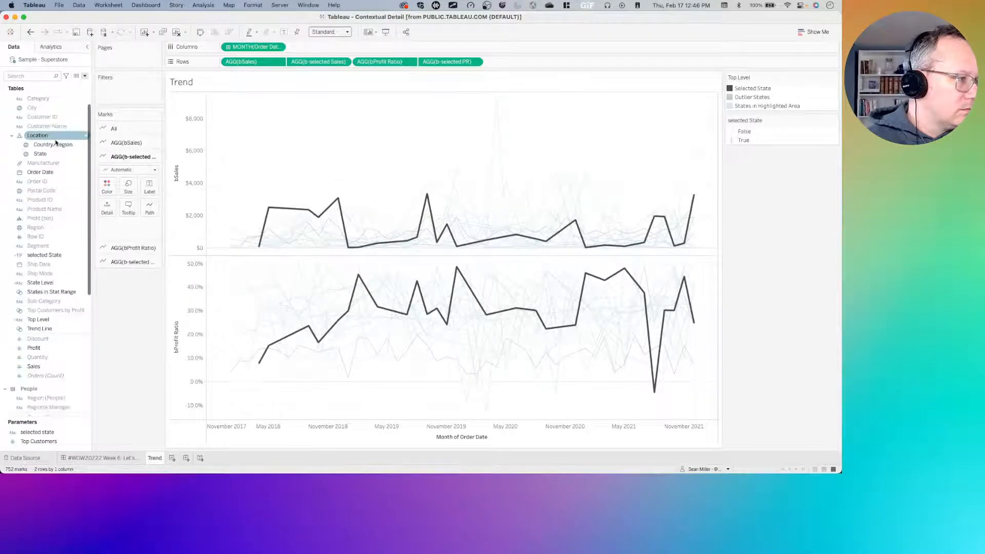
pyautogui.moveTo(49, 108); pyautogui.dragTo(110, 194)
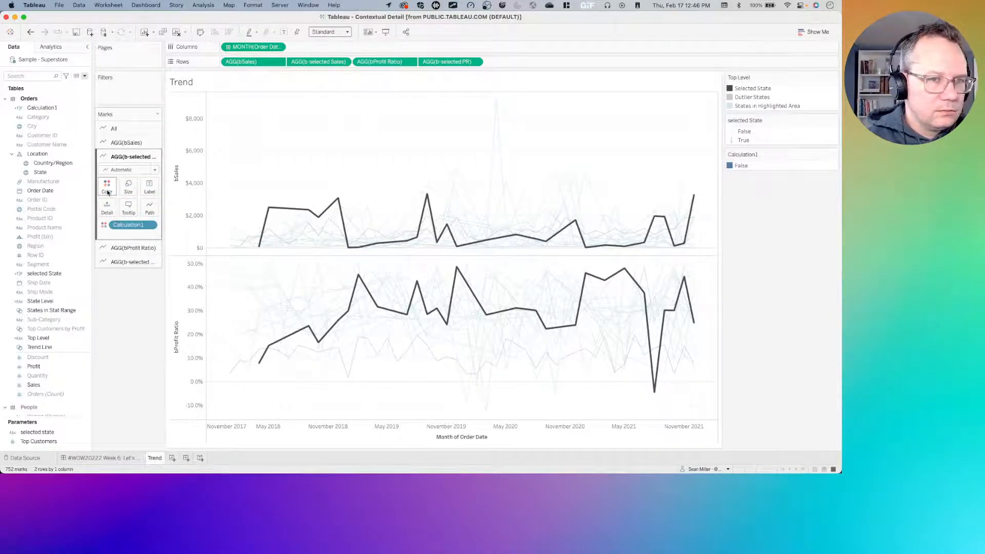
pyautogui.click(123, 262)
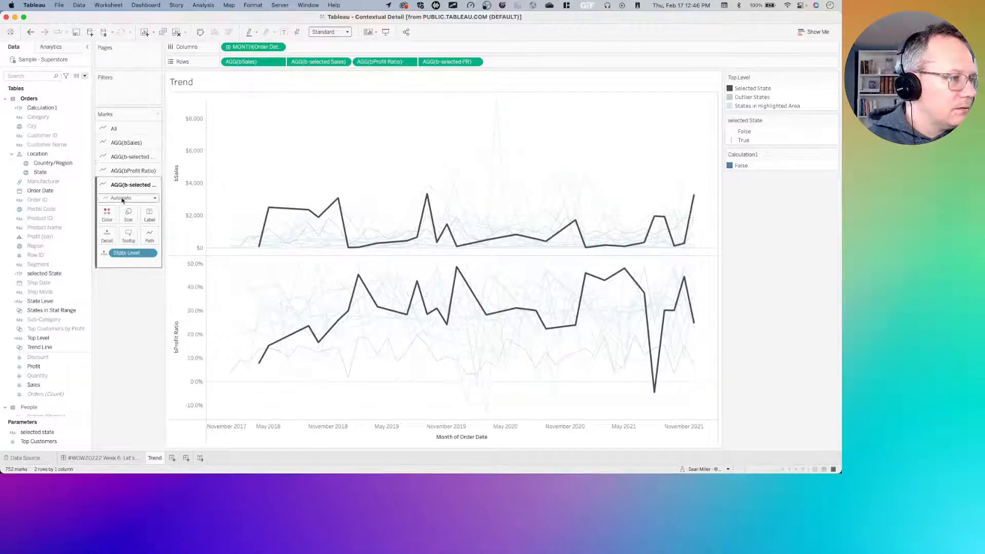
pyautogui.moveTo(72, 108); pyautogui.dragTo(106, 219)
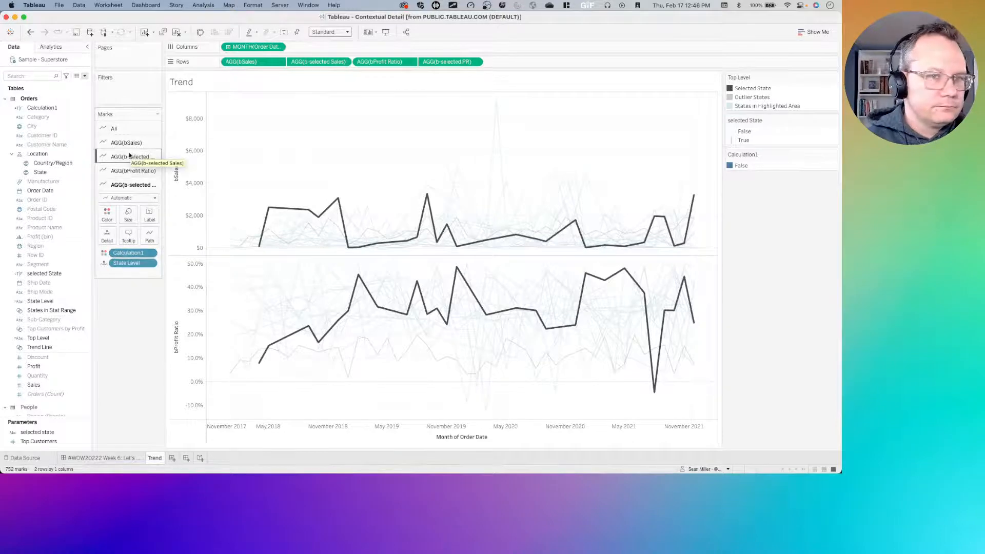
# Step: Return to the #WOW20222 Week 6 dashboard and test the highlighting by selecting and deselecting the Alabama bar
pyautogui.click(123, 459)
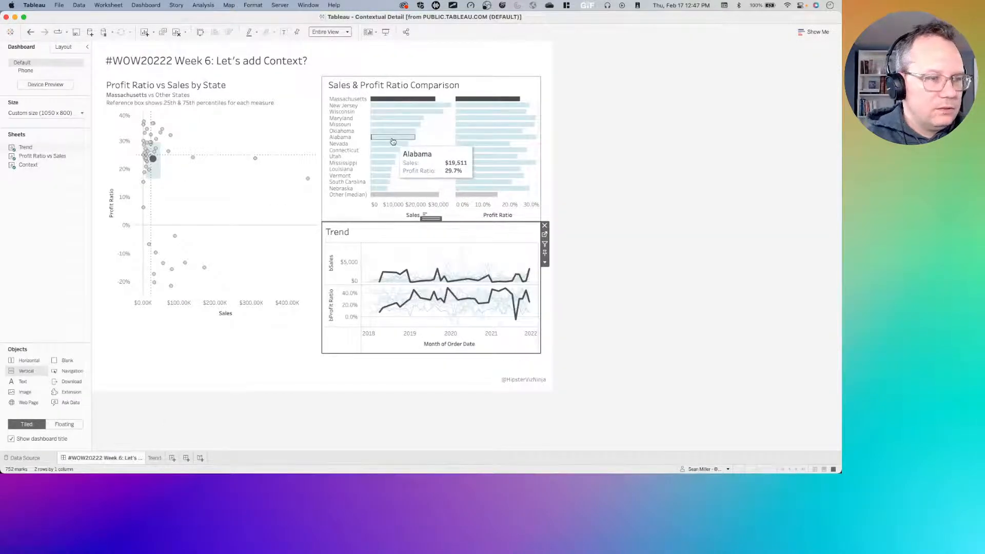
pyautogui.click(393, 138)
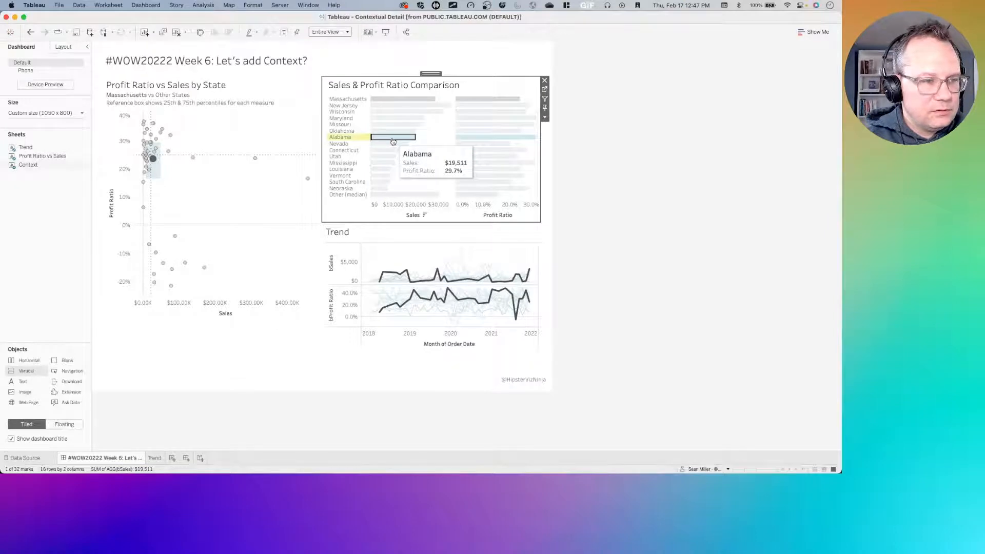
pyautogui.click(393, 139)
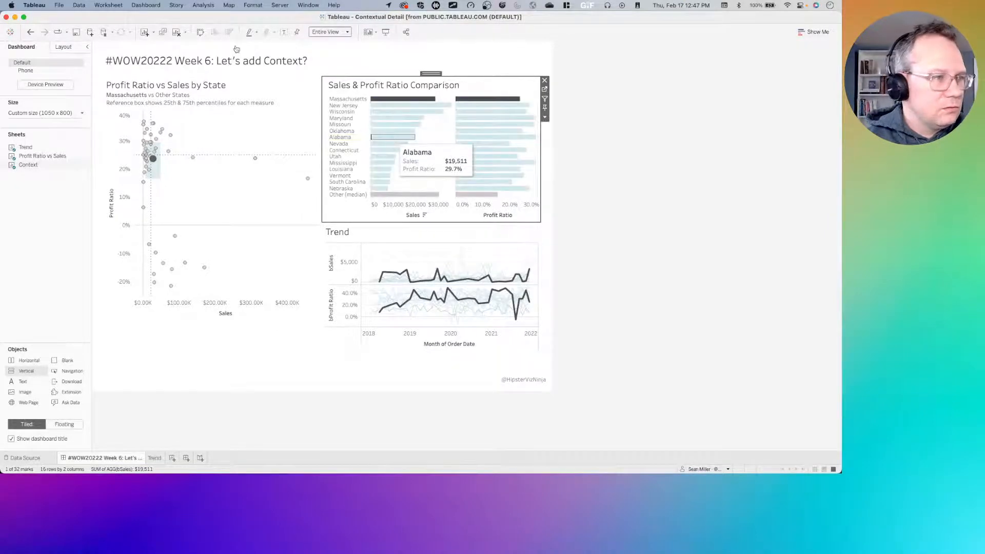
# Step: Review the source sheet, target parameter and source field of the Parameter1 dashboard action without changing them
pyautogui.click(146, 5)
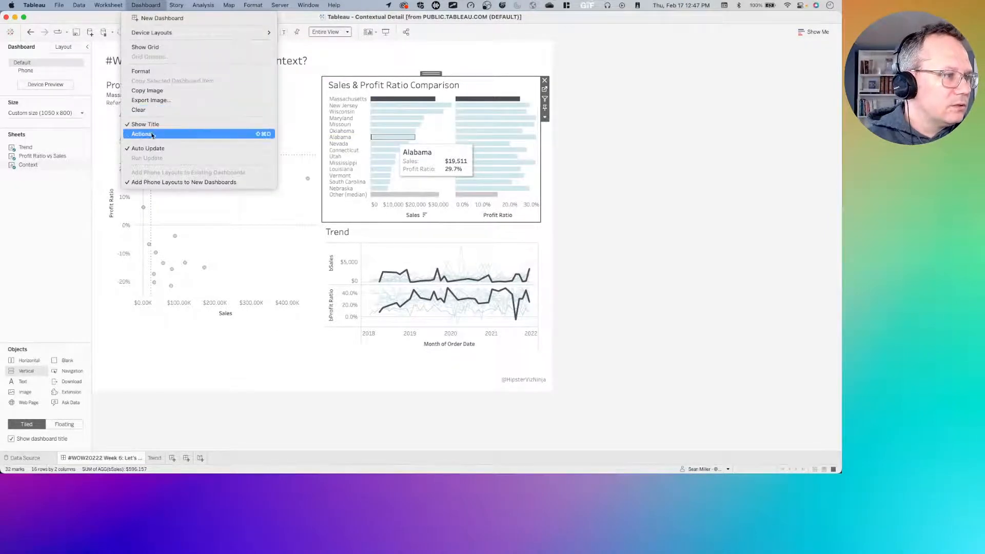
pyautogui.click(153, 134)
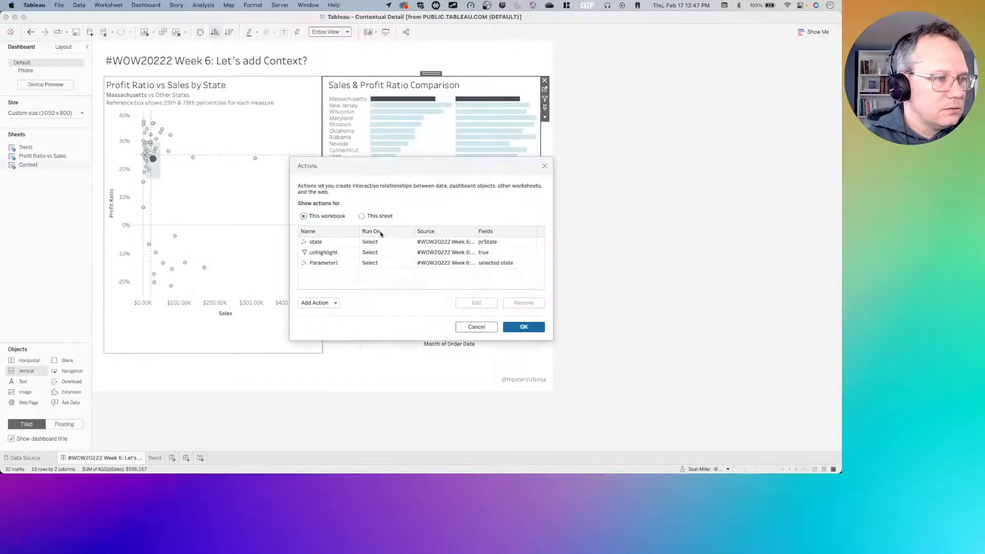
pyautogui.click(336, 263)
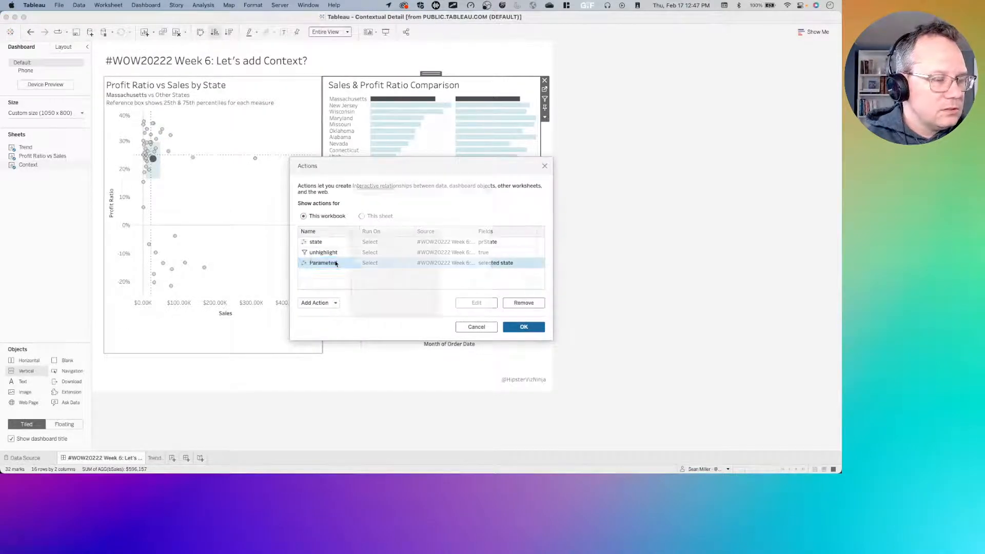
pyautogui.doubleClick(336, 263)
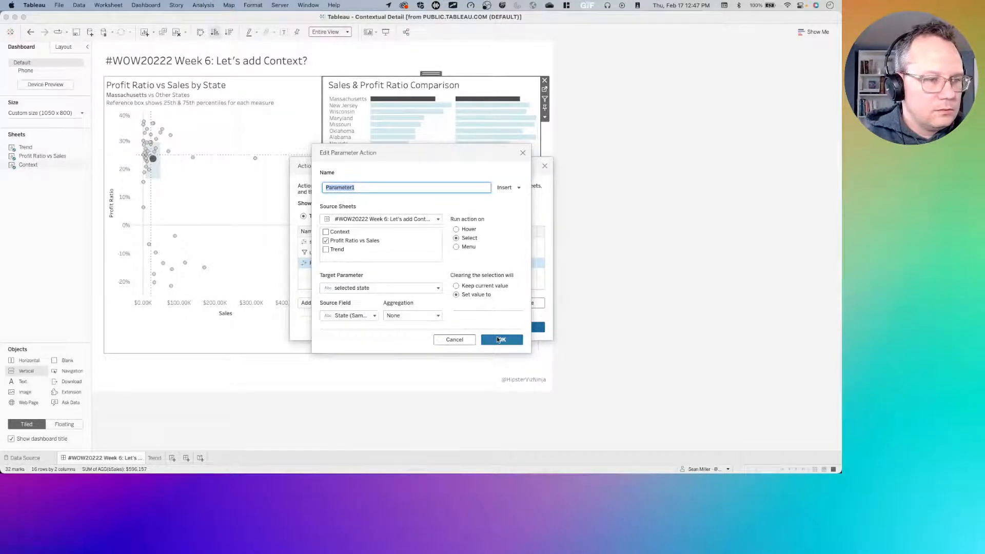
pyautogui.click(500, 340)
pyautogui.click(522, 327)
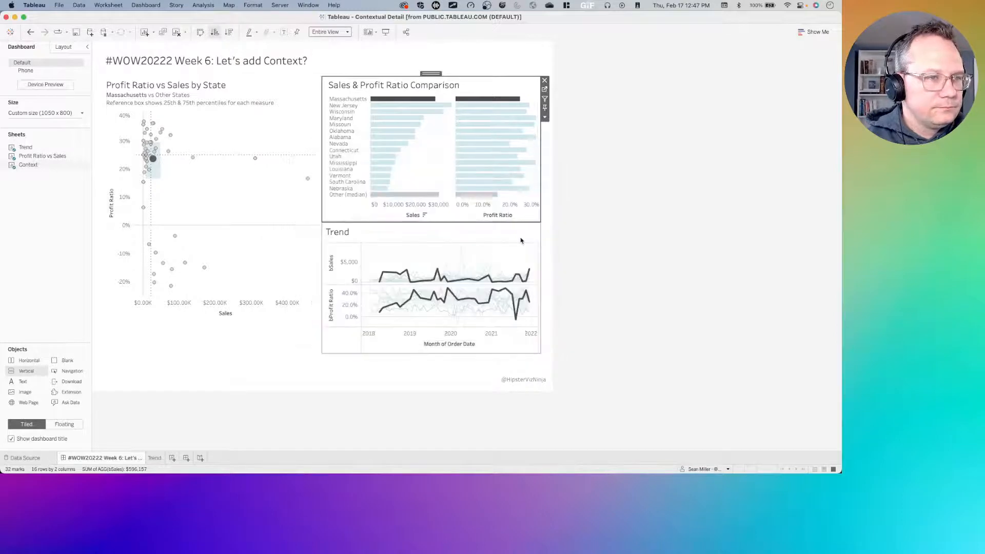
# Step: Show the selected state parameter control on the dashboard from the Sales & Profit Ratio Comparison chart
pyautogui.click(545, 117)
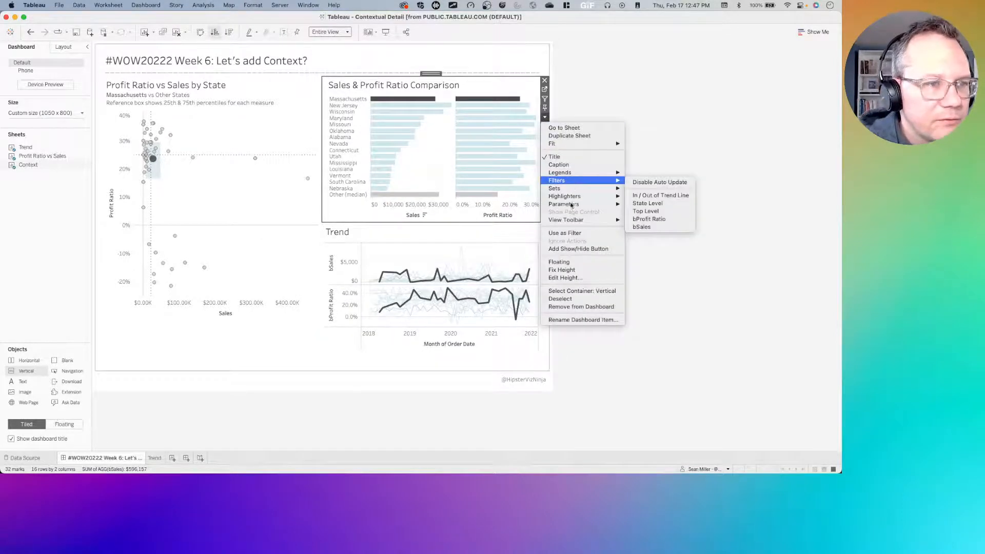
pyautogui.moveTo(580, 205)
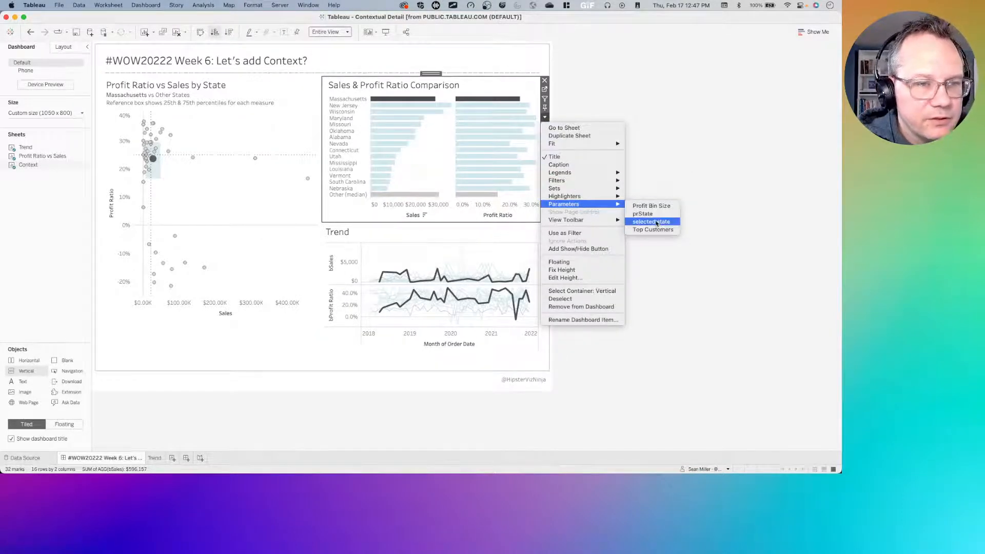
pyautogui.click(651, 222)
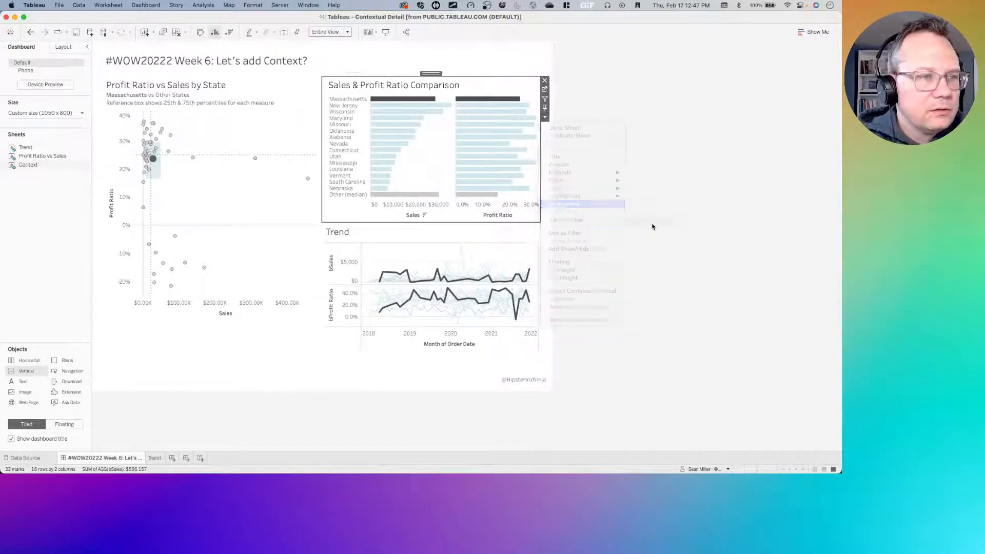
# Step: Select and deselect Alabama's bar and row label in the comparison chart to check whether the selected state parameter responds
pyautogui.click(348, 139)
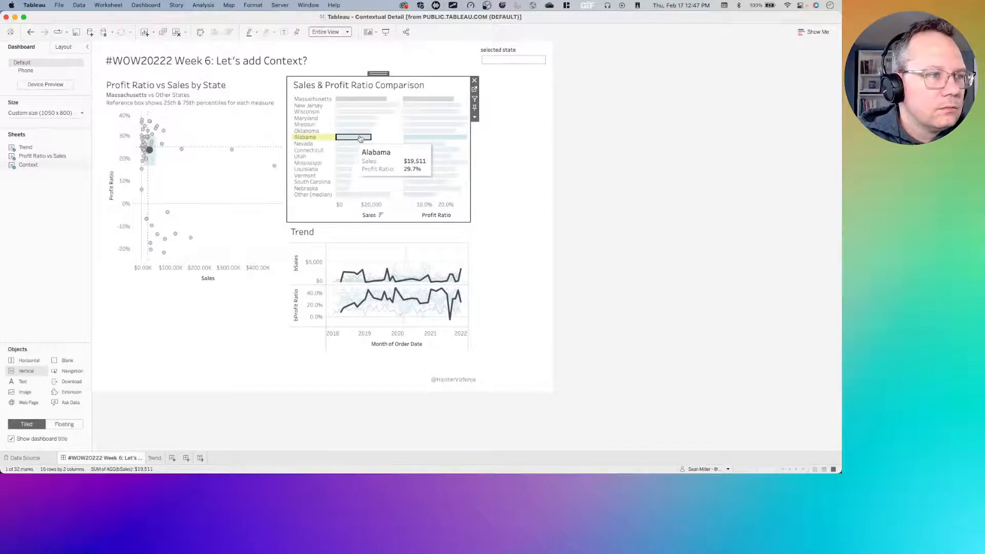
pyautogui.click(326, 140)
pyautogui.click(310, 139)
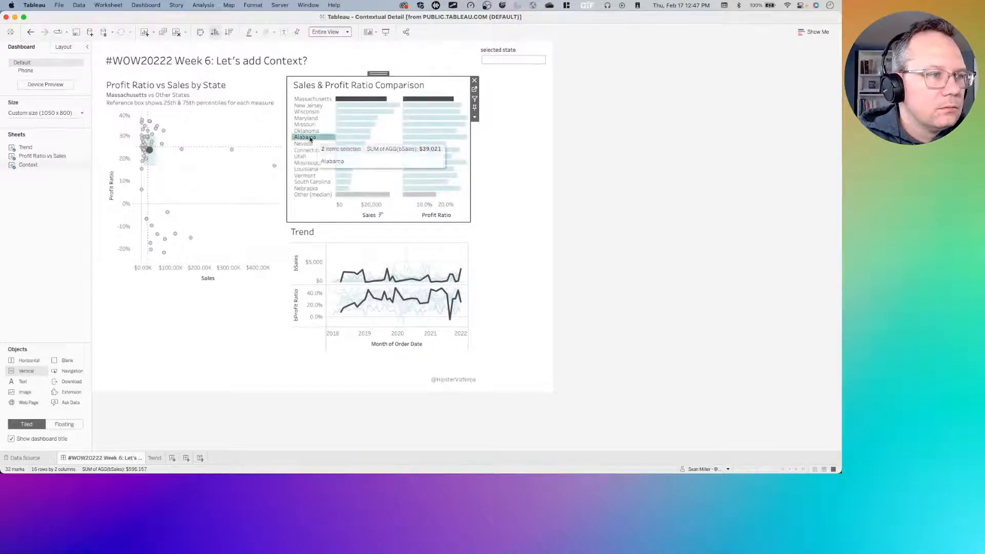
pyautogui.click(310, 138)
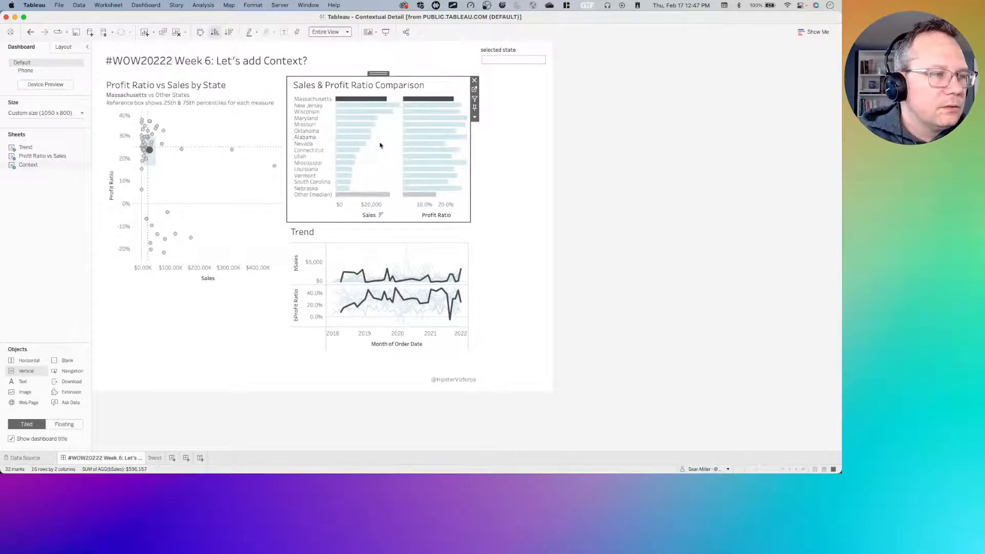
# Step: Try adding State to the detail of all marks in the Sales & Profit Ratio Comparison sheet
pyautogui.click(476, 91)
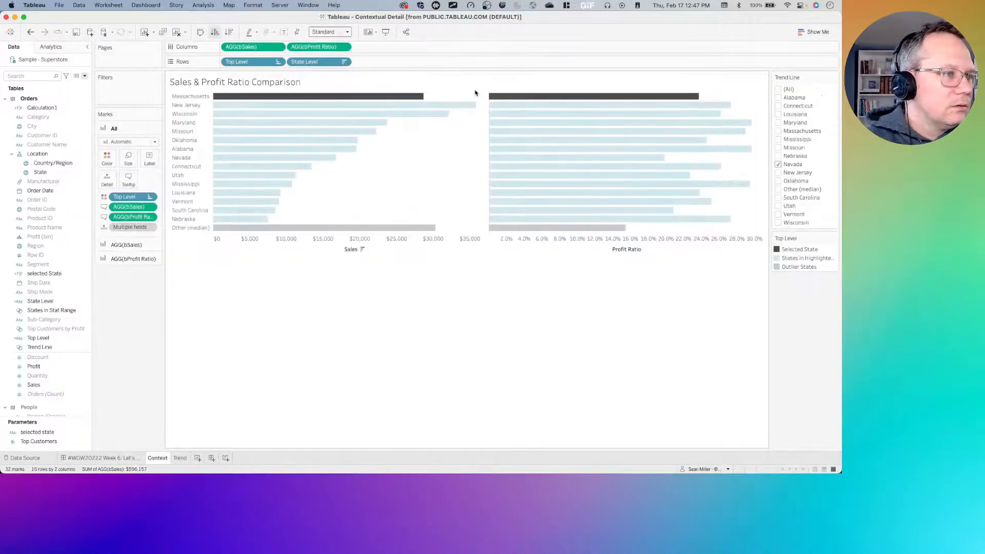
pyautogui.click(135, 249)
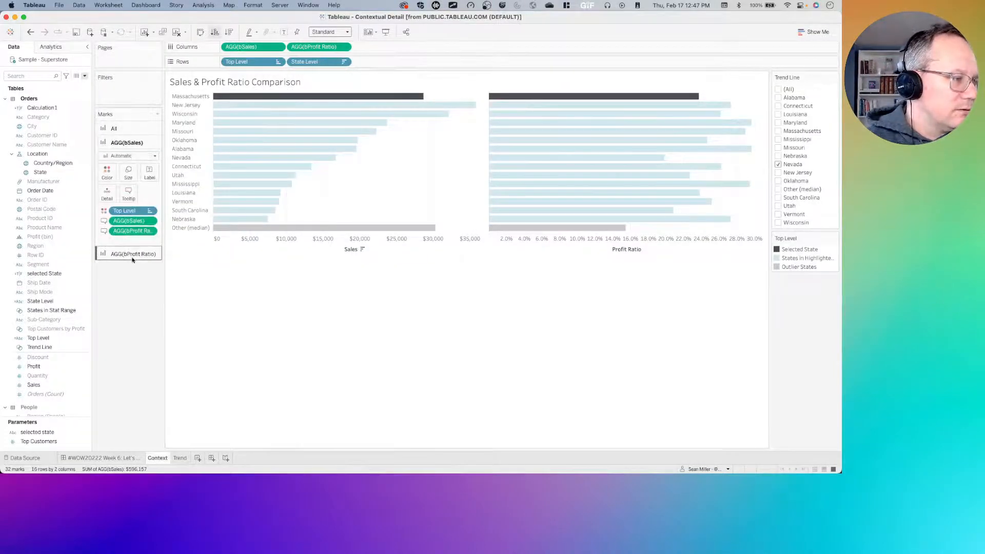
pyautogui.click(135, 258)
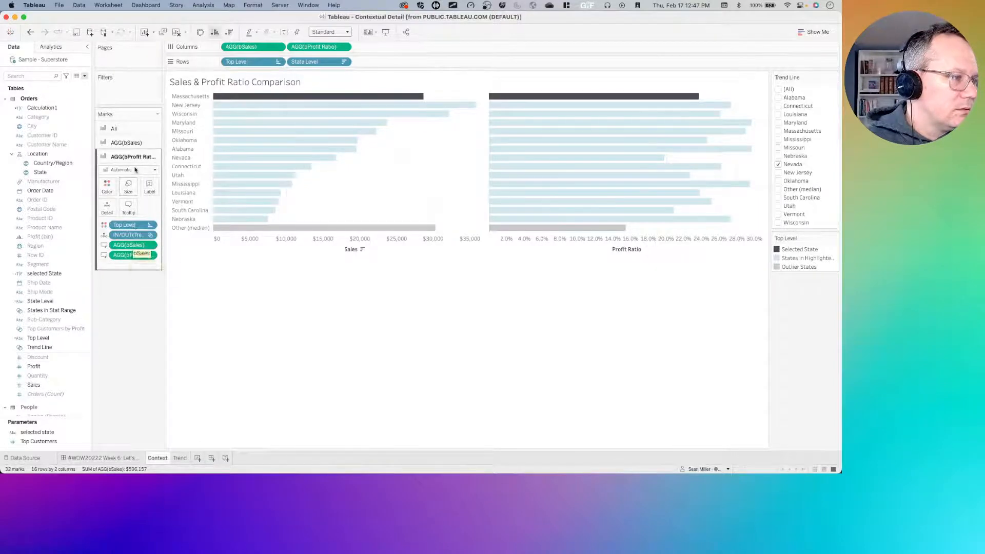
pyautogui.click(135, 131)
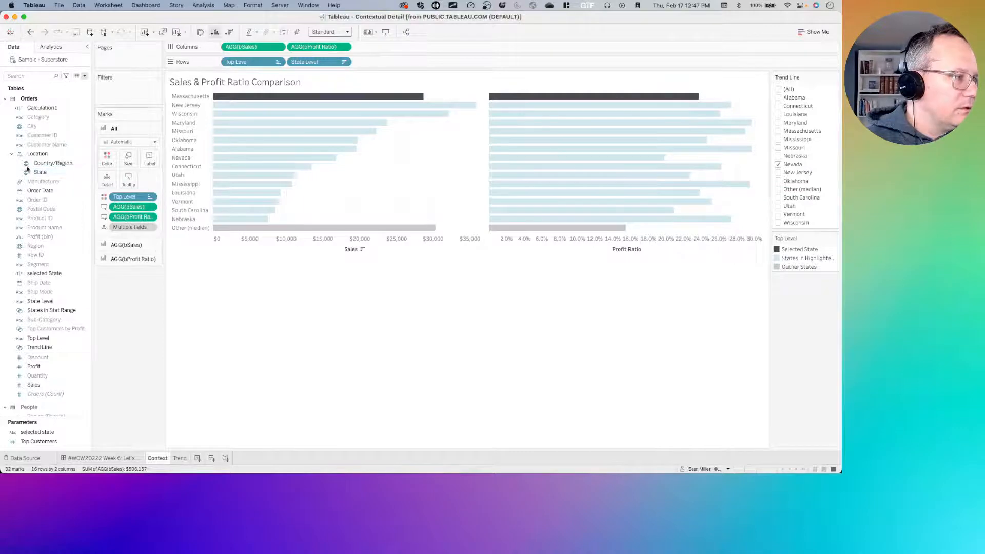
pyautogui.moveTo(39, 172); pyautogui.dragTo(103, 181)
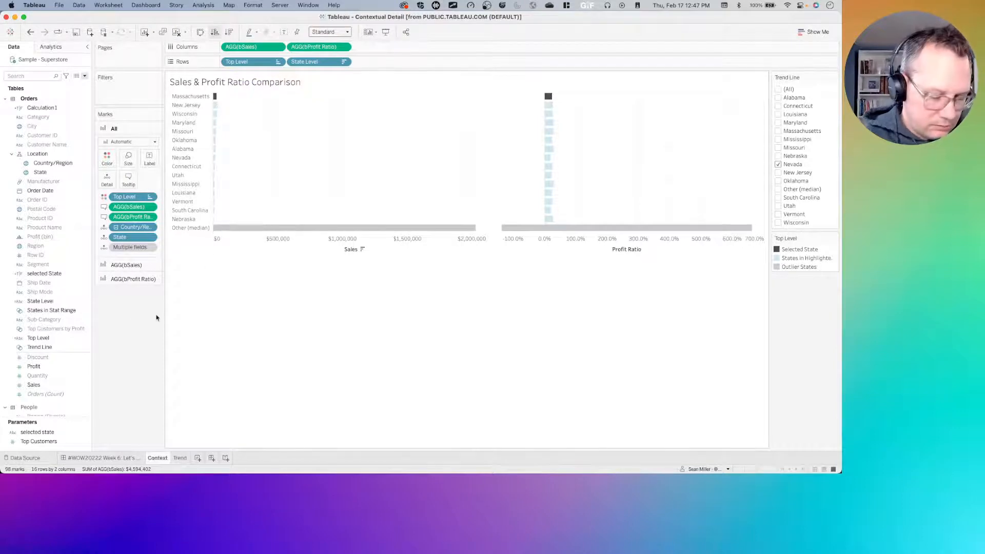
pyautogui.press('super+z')
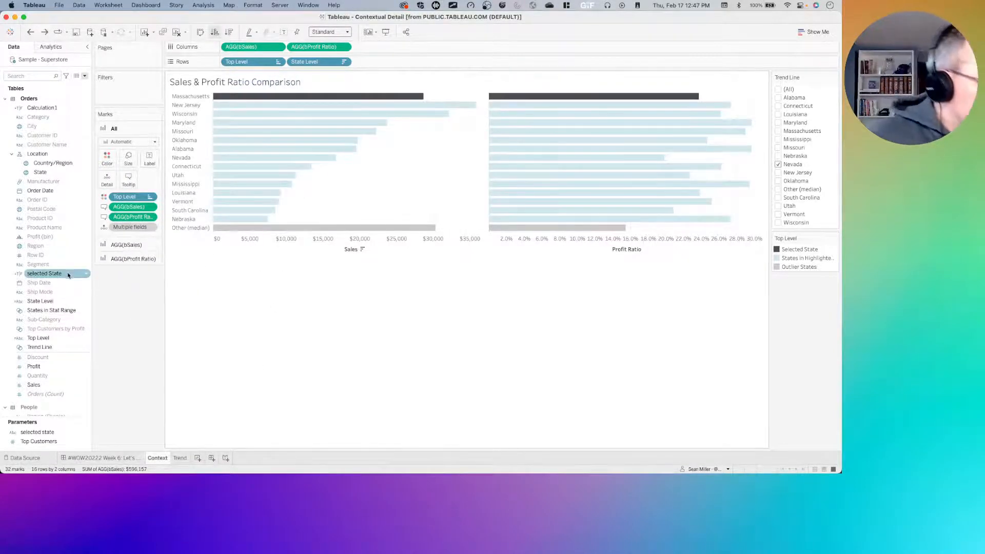
# Step: Review the formula of Calculation1 without changing it
pyautogui.click(52, 109)
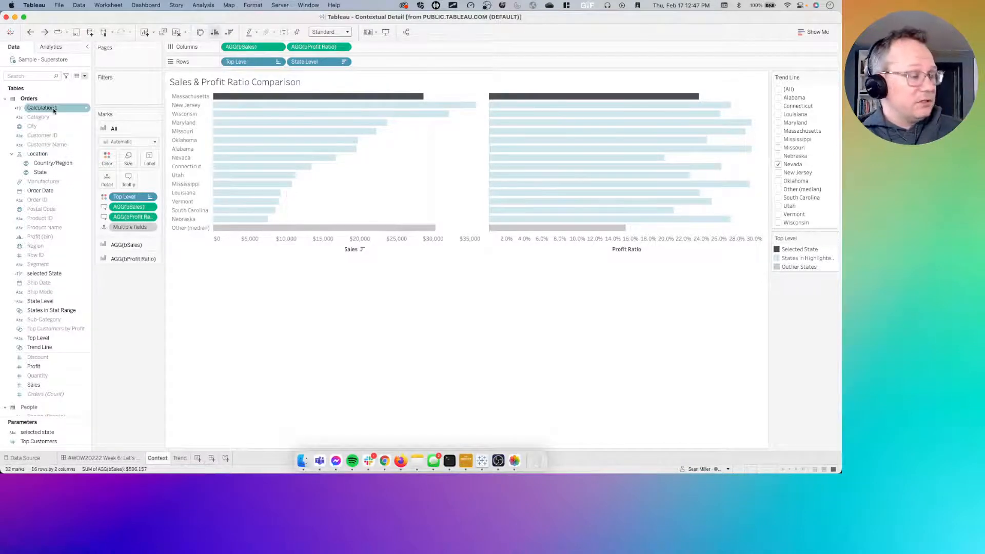
pyautogui.rightClick(53, 110)
pyautogui.click(74, 158)
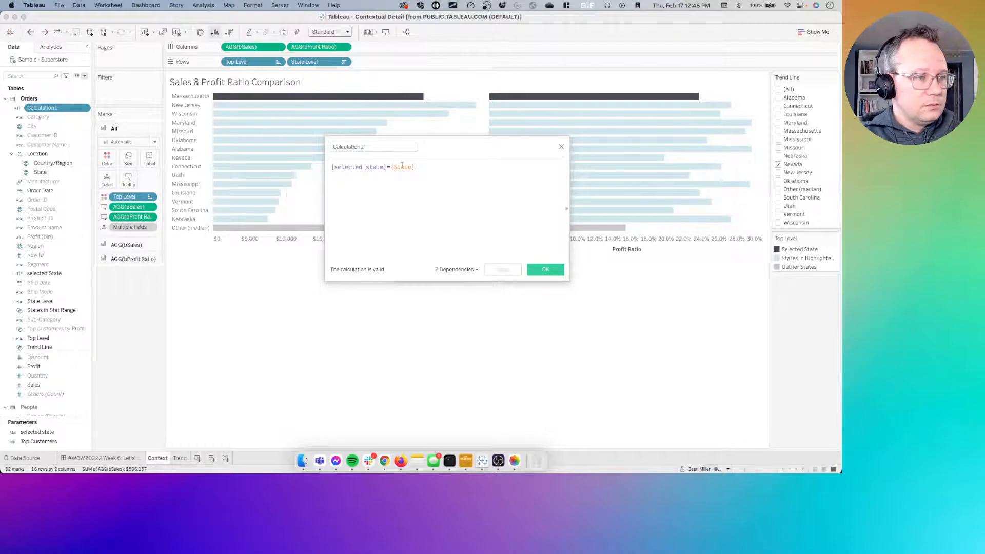
pyautogui.click(561, 148)
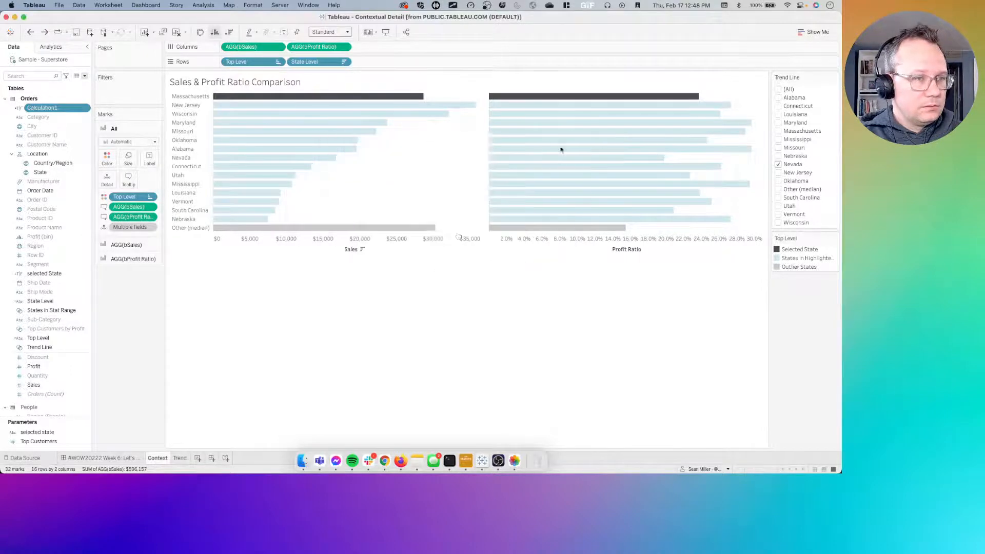
# Step: Return to the #WOW20222 Week 6 dashboard and recheck the Parameter1 action's source field, keeping State (Sample - Superstore)
pyautogui.click(128, 457)
pyautogui.click(145, 4)
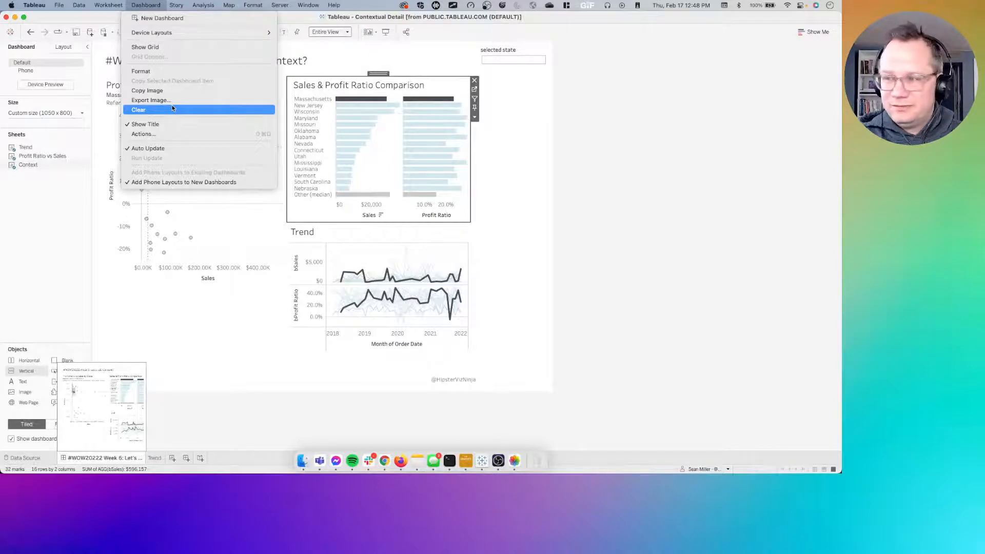
pyautogui.click(158, 134)
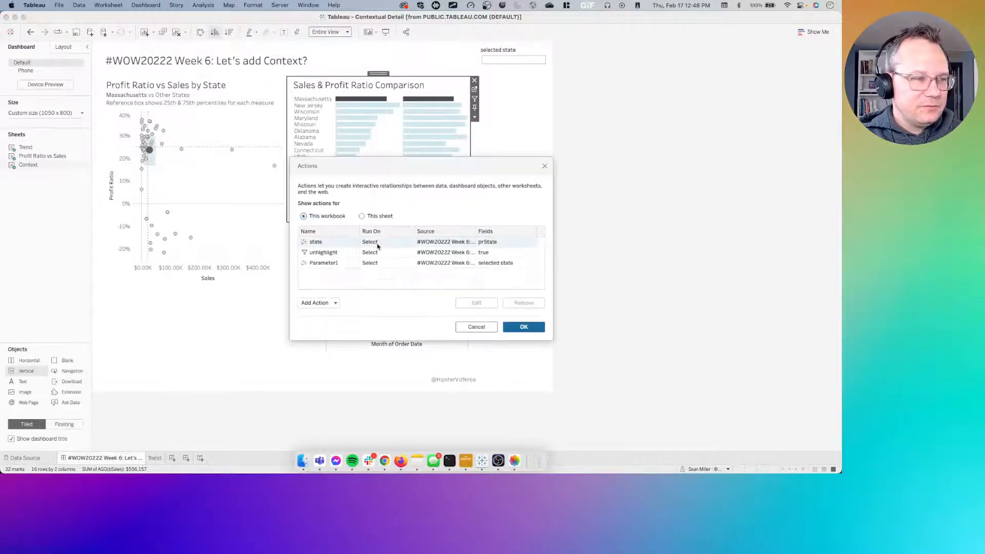
pyautogui.click(333, 265)
pyautogui.doubleClick(333, 265)
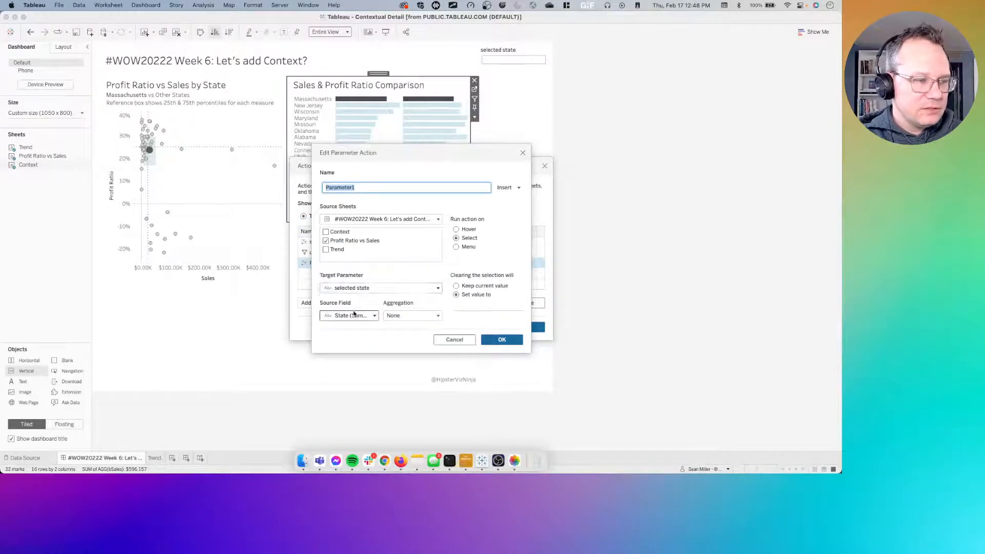
pyautogui.click(355, 289)
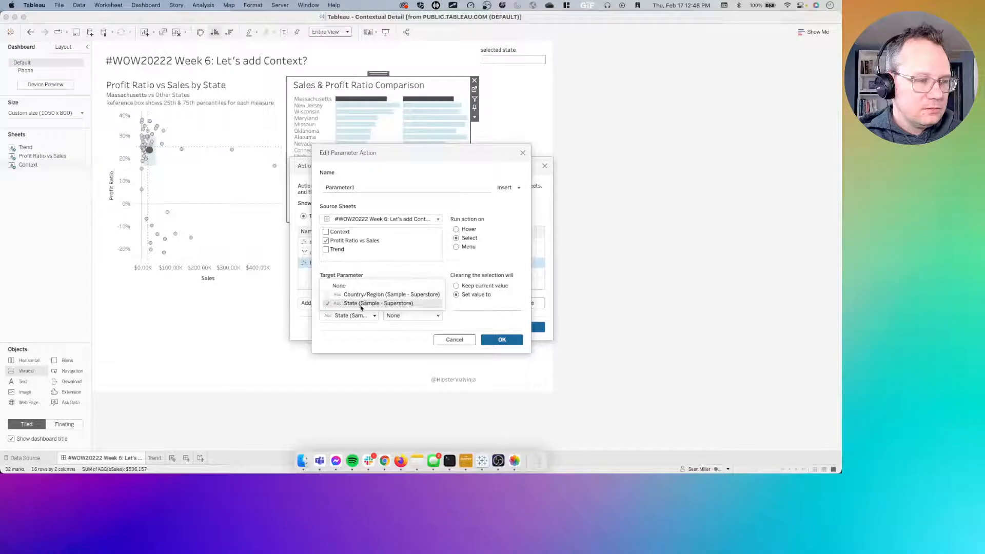
pyautogui.click(362, 304)
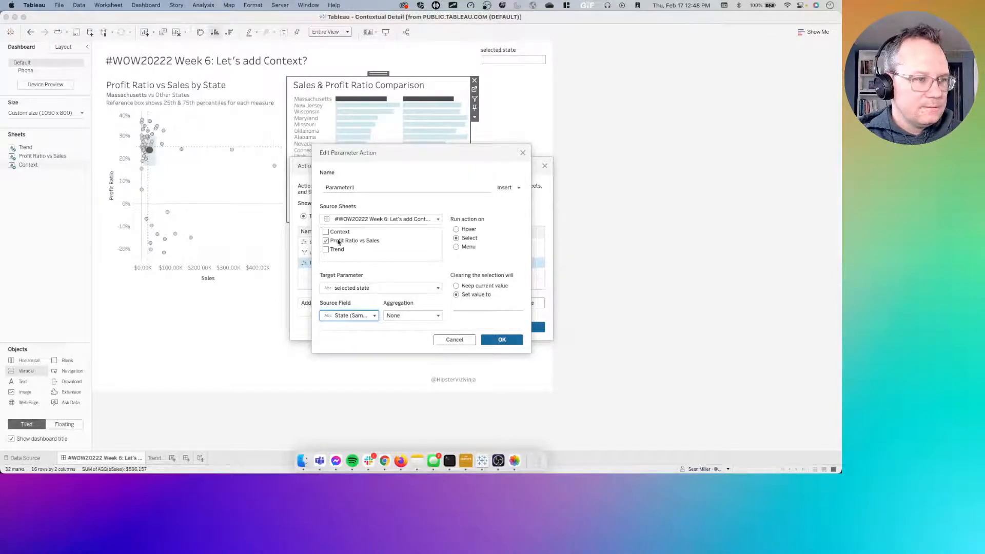
pyautogui.click(511, 340)
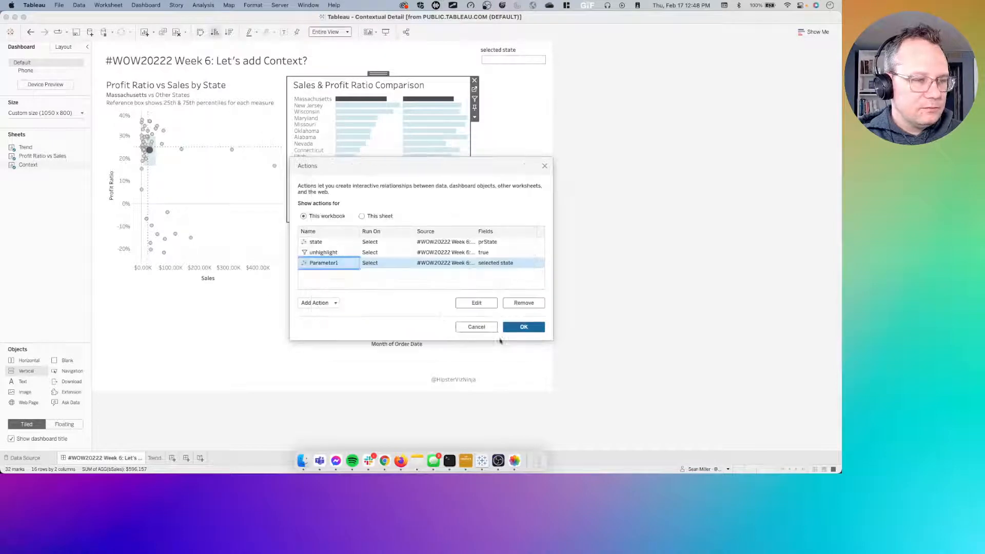
pyautogui.click(515, 329)
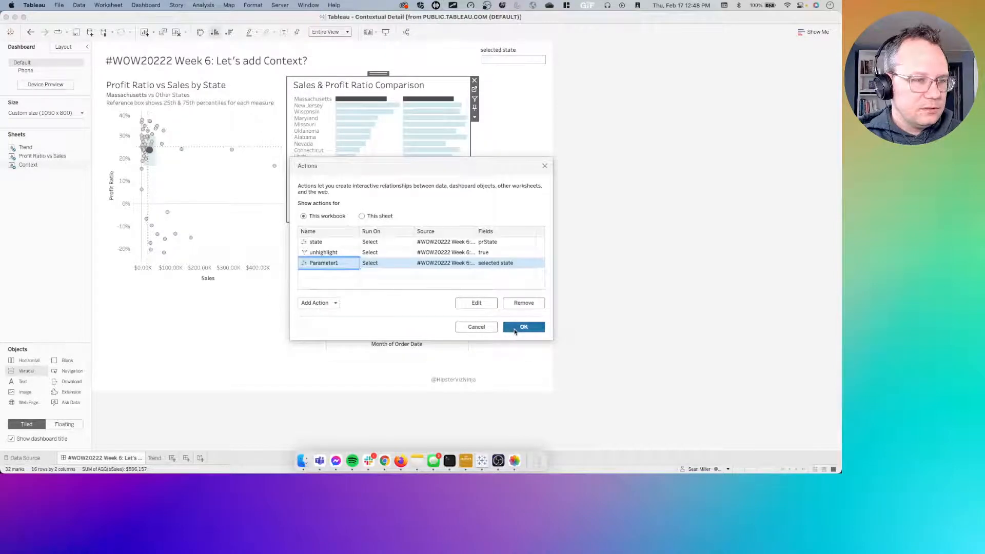
# Step: Check the comparison sheet's marks, and test the dashboard by selecting and deselecting bars such as Oklahoma, Utah, Mississippi and Nevada
pyautogui.click(476, 90)
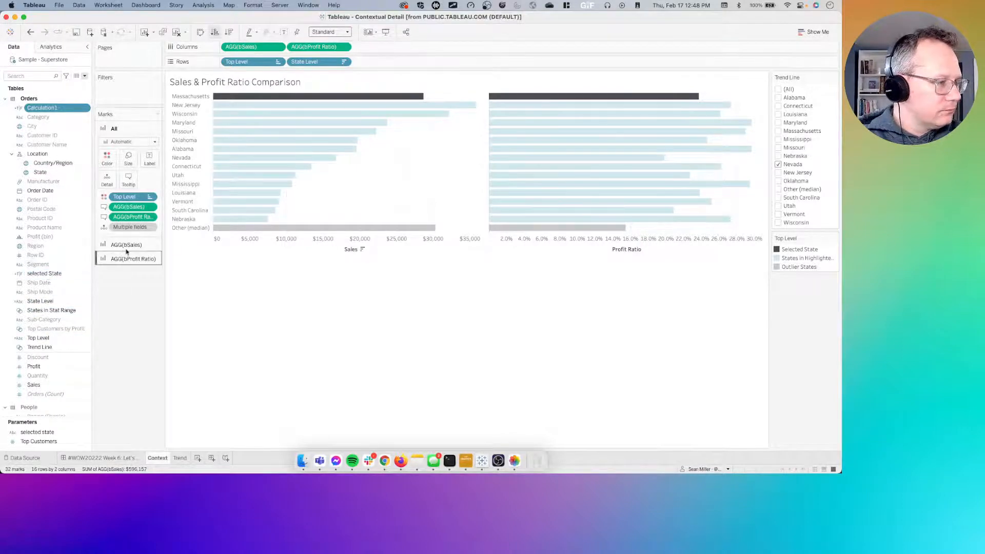
pyautogui.click(103, 458)
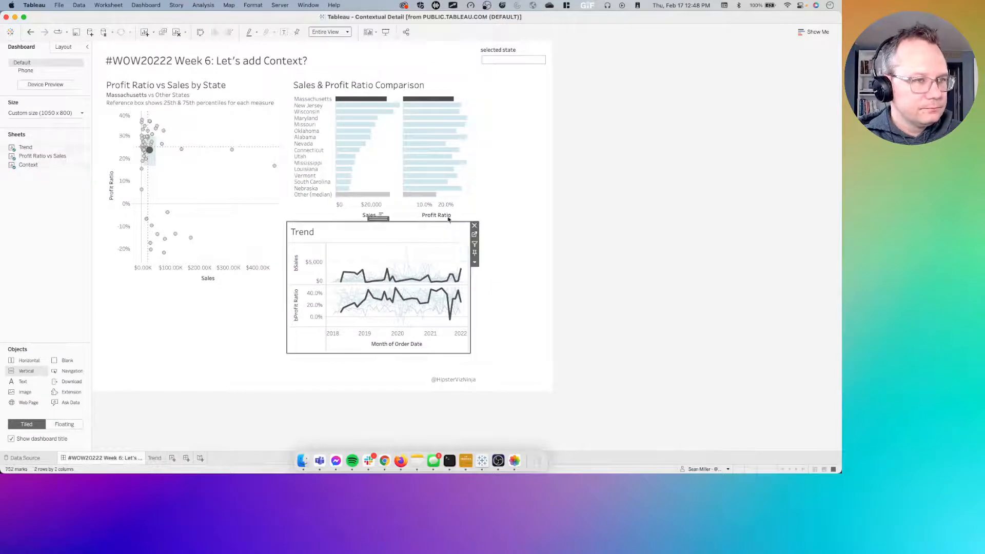
pyautogui.click(350, 134)
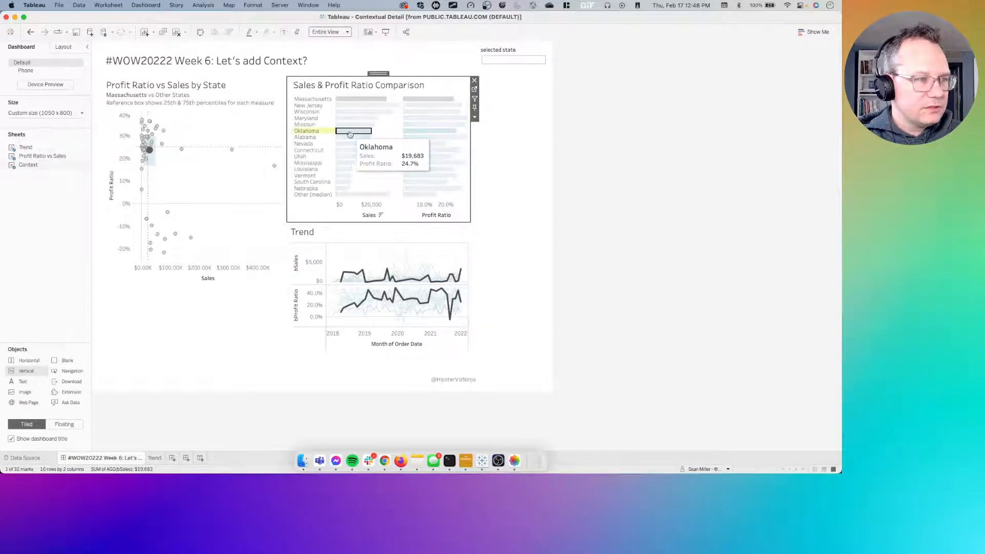
pyautogui.click(351, 134)
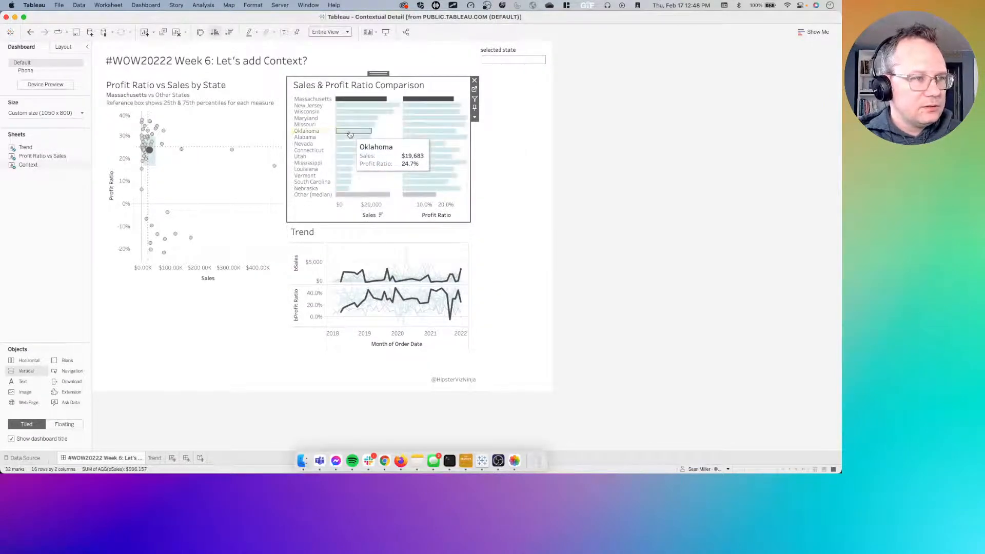
pyautogui.click(353, 134)
pyautogui.click(355, 134)
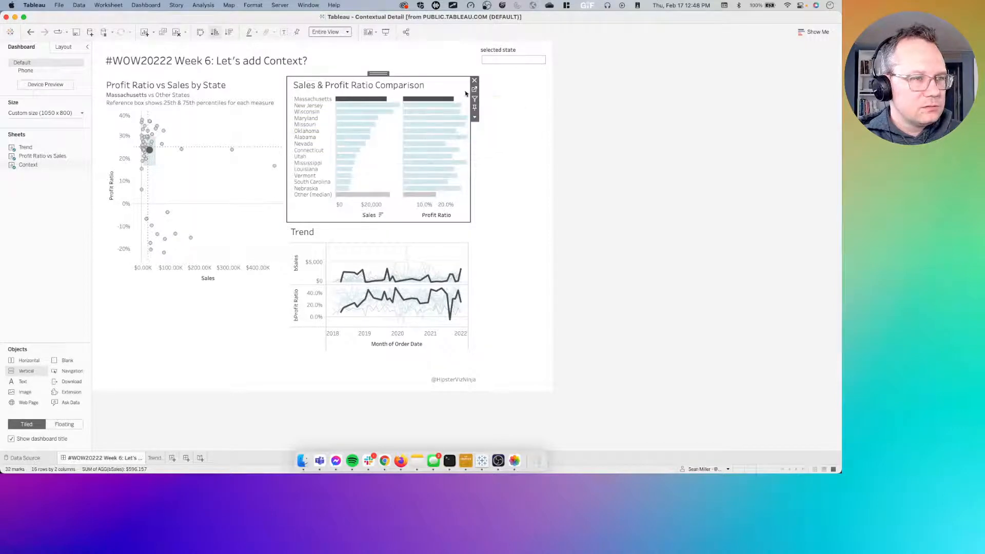
pyautogui.click(345, 157)
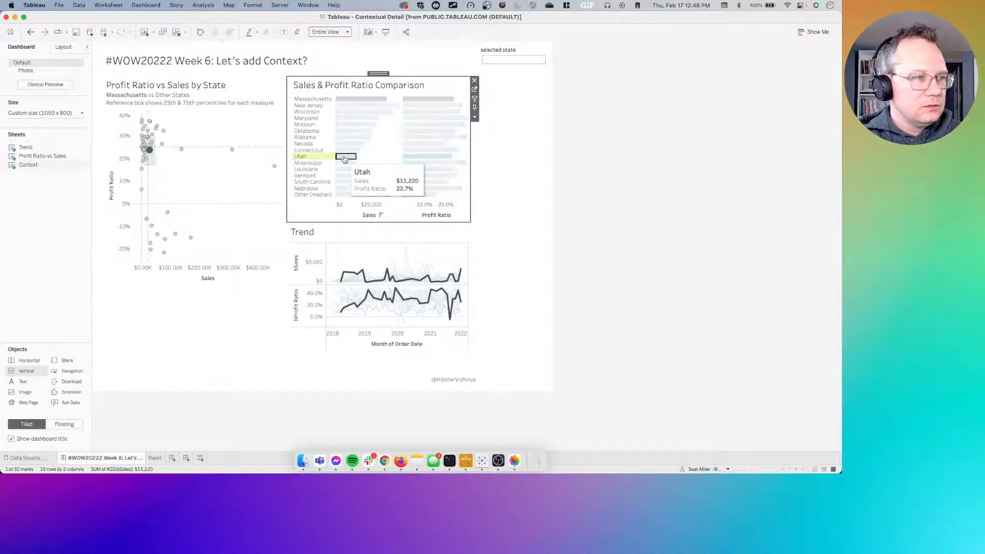
pyautogui.click(345, 158)
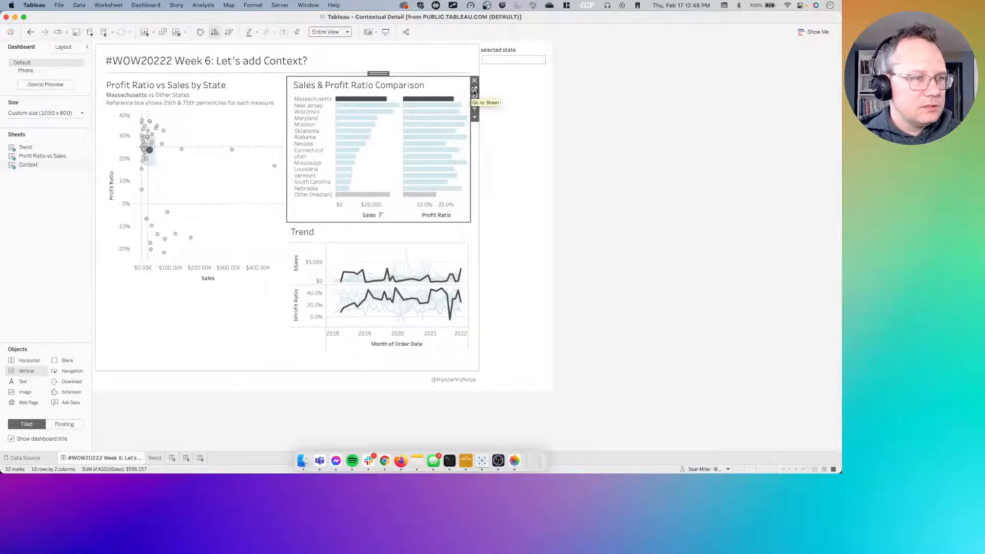
pyautogui.click(337, 164)
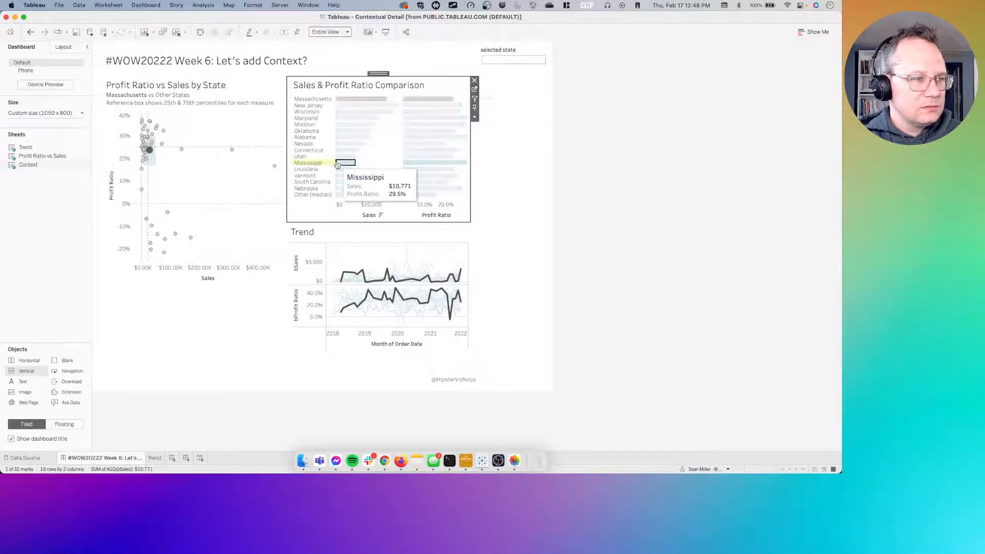
pyautogui.click(337, 163)
pyautogui.click(352, 138)
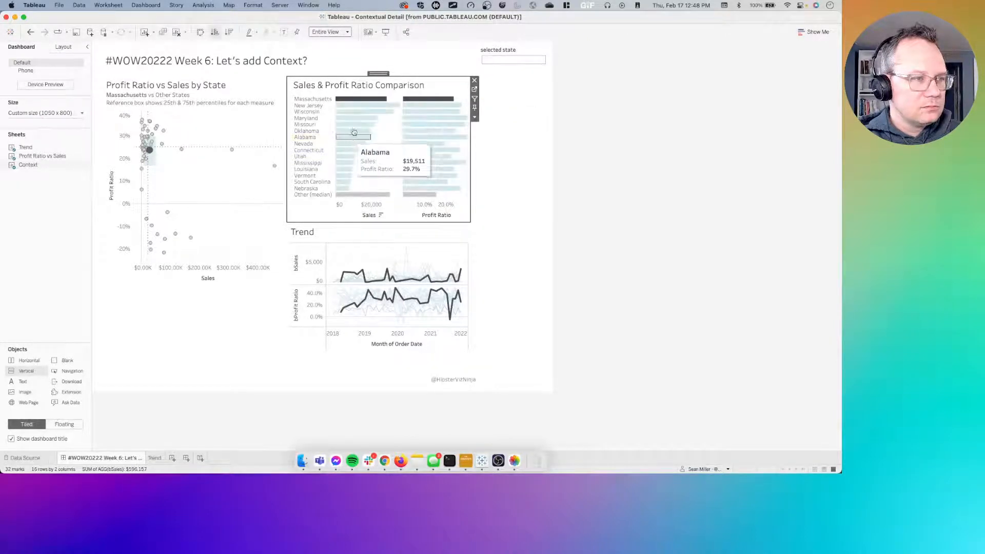
pyautogui.click(357, 118)
pyautogui.click(357, 118)
pyautogui.click(349, 144)
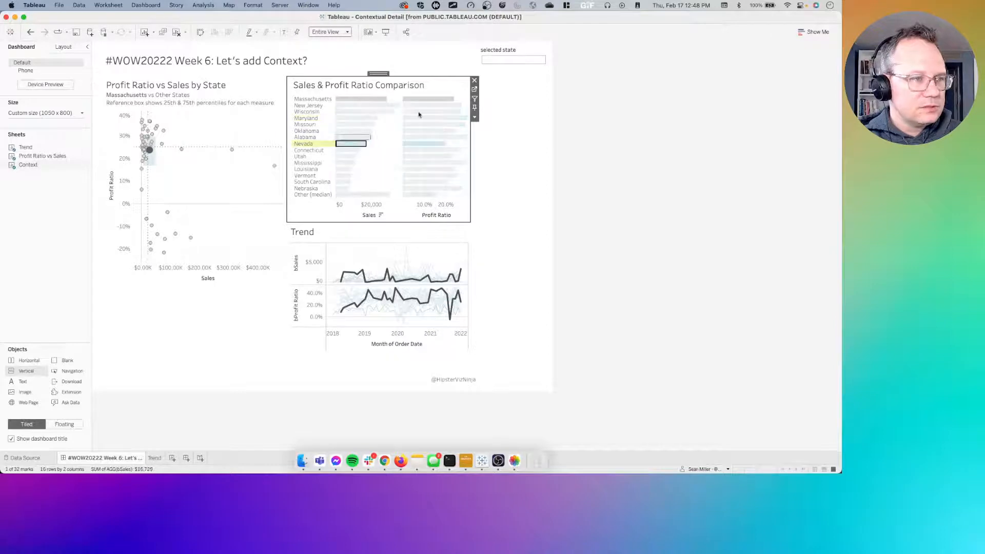
pyautogui.click(351, 144)
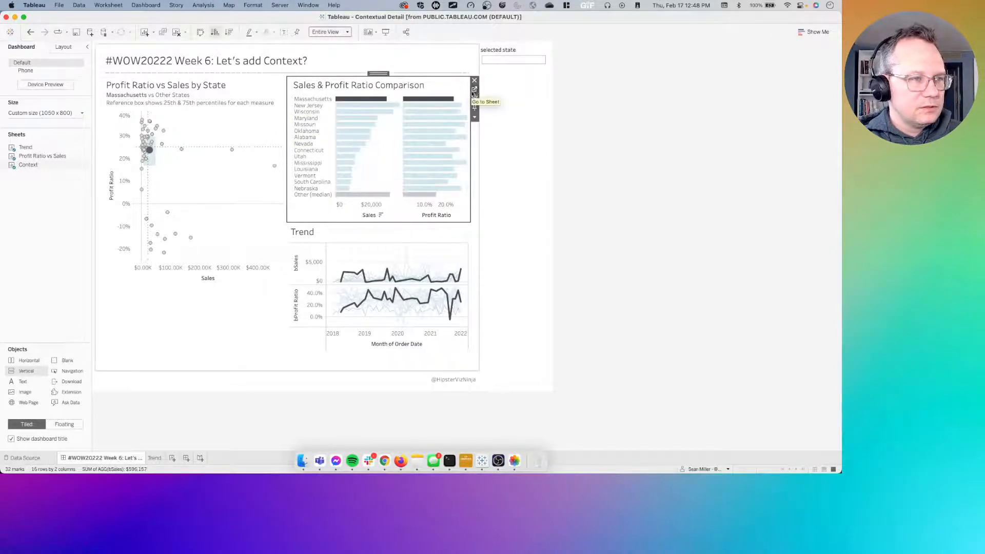
# Step: Open the Sales & Profit Ratio Comparison sheet from the dashboard and check its marks and fields
pyautogui.click(474, 89)
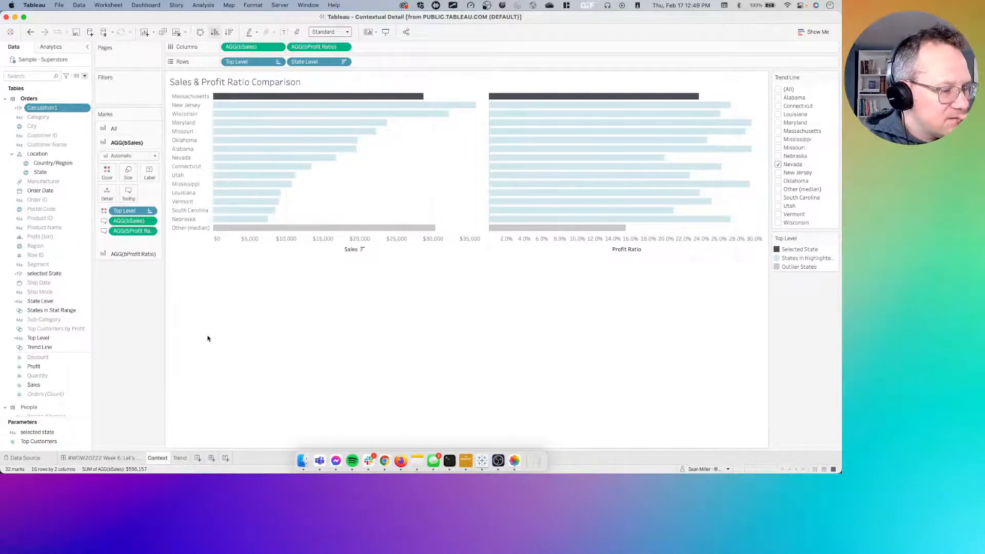
pyautogui.click(126, 459)
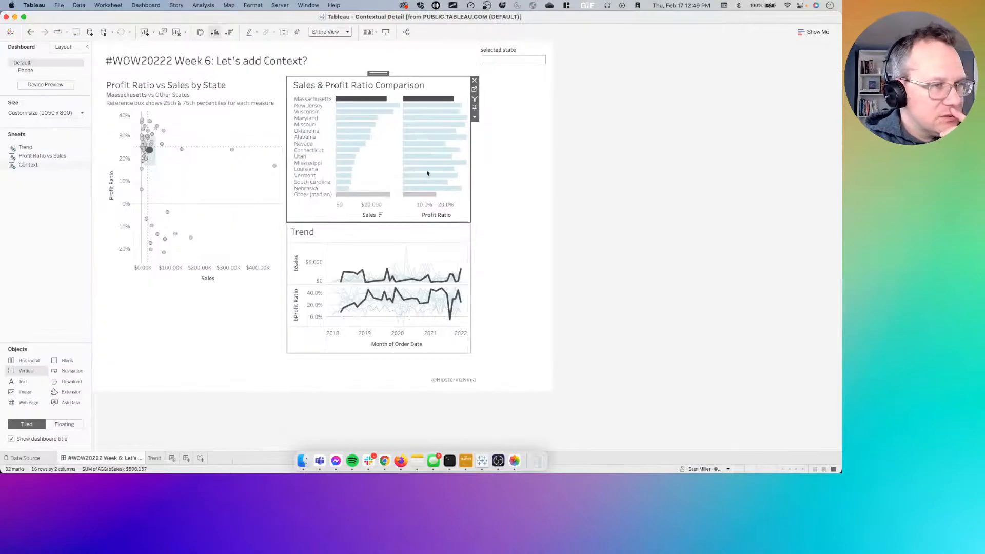
pyautogui.click(474, 91)
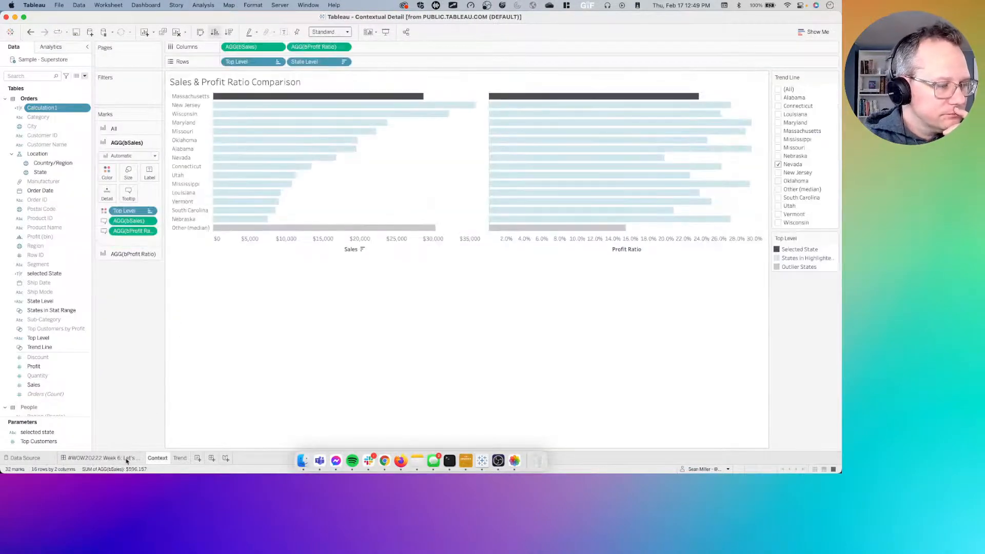
# Step: Try making Context the only source sheet of the Parameter1 action
pyautogui.click(135, 6)
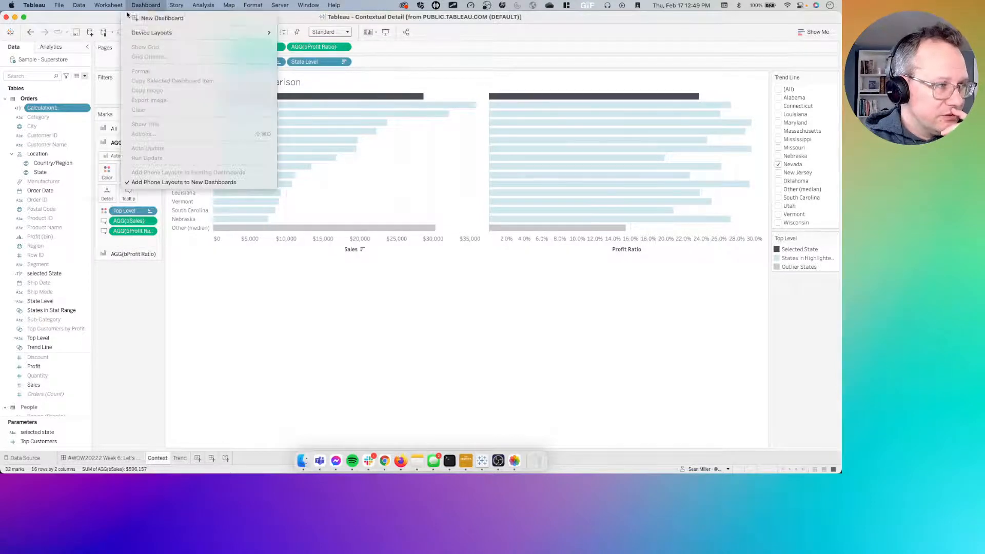
pyautogui.moveTo(108, 5)
pyautogui.click(124, 67)
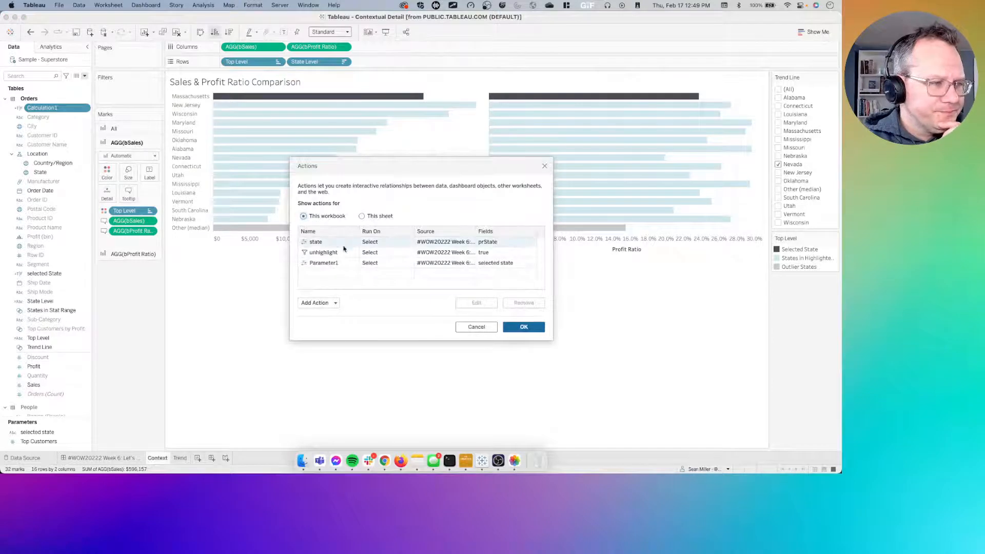
pyautogui.click(334, 262)
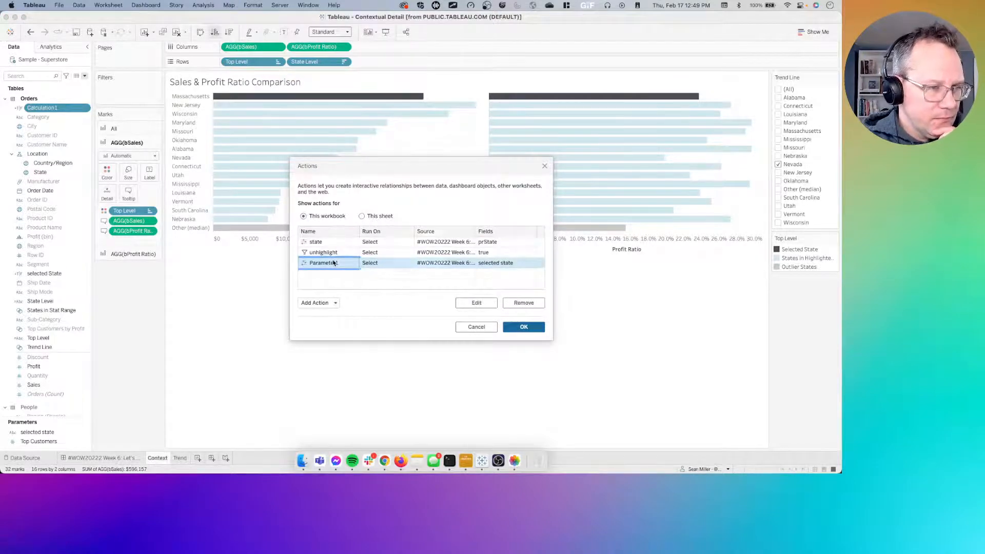
pyautogui.doubleClick(334, 263)
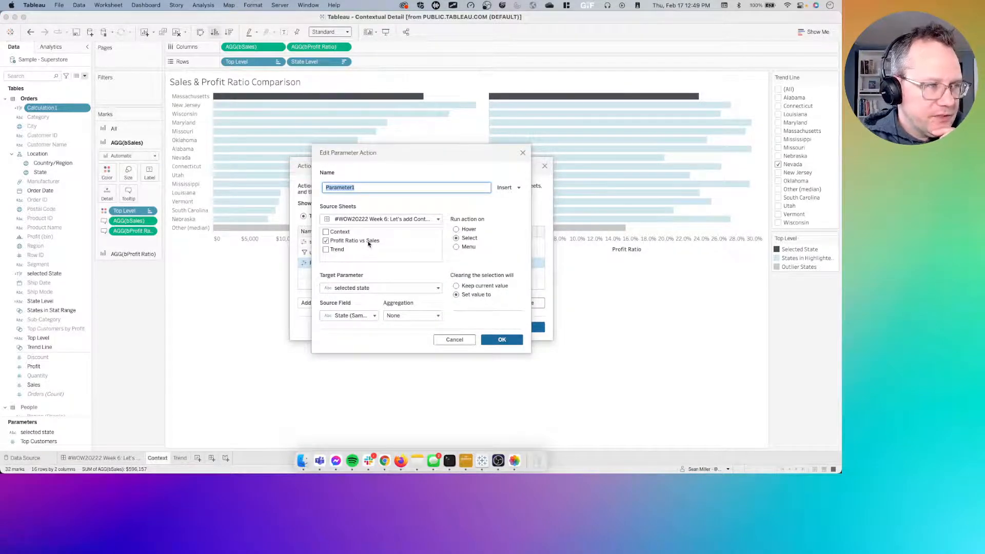
pyautogui.click(327, 241)
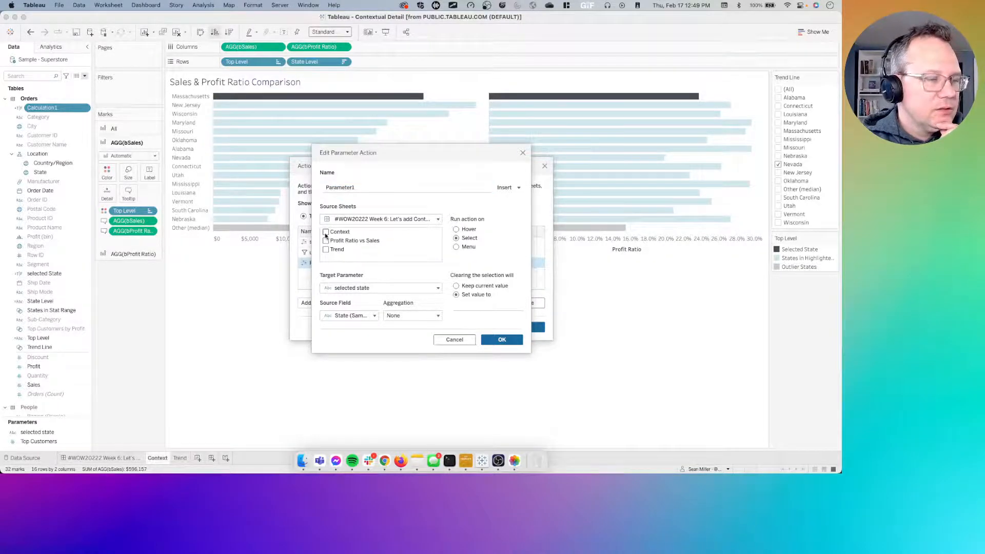
pyautogui.click(326, 233)
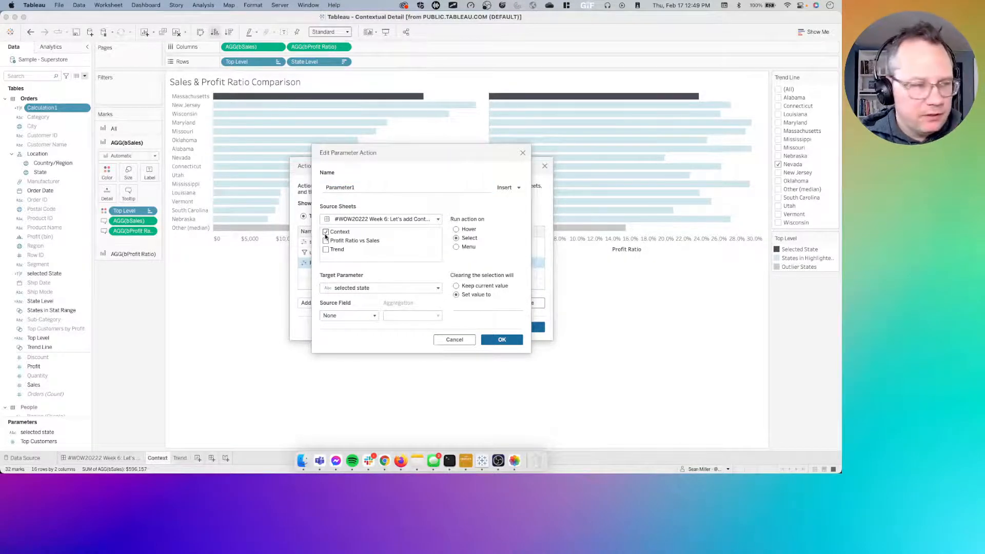
pyautogui.click(472, 340)
pyautogui.click(479, 328)
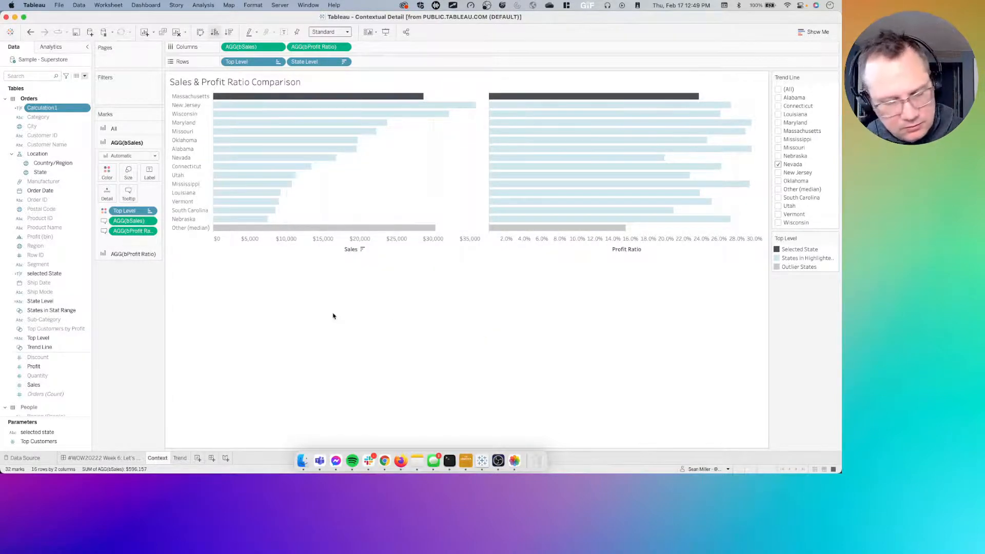
# Step: Undo the recent changes back to before Calculation1 and the selected state parameter were created
pyautogui.press('super+z')
pyautogui.press('super+z')
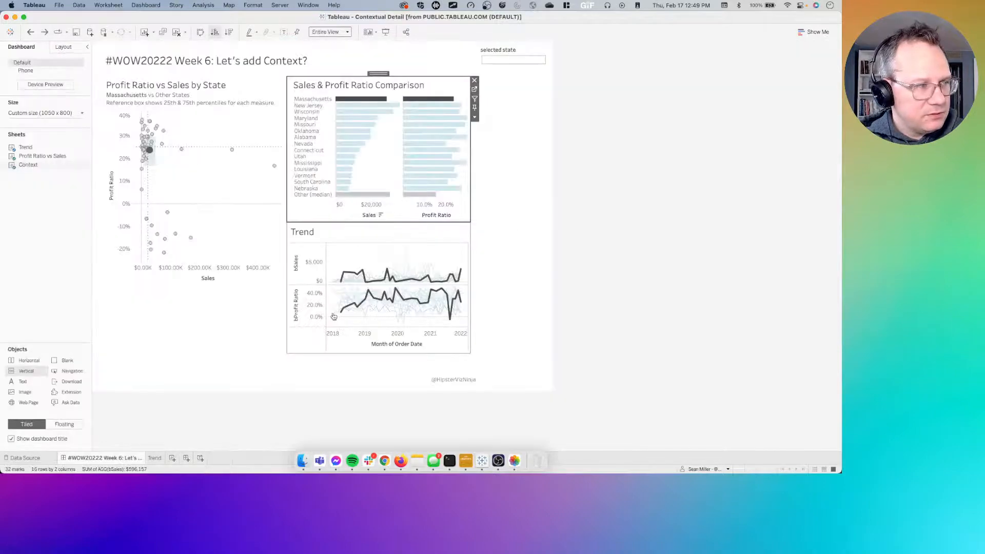
pyautogui.press('super+shift+z')
pyautogui.press('super+z')
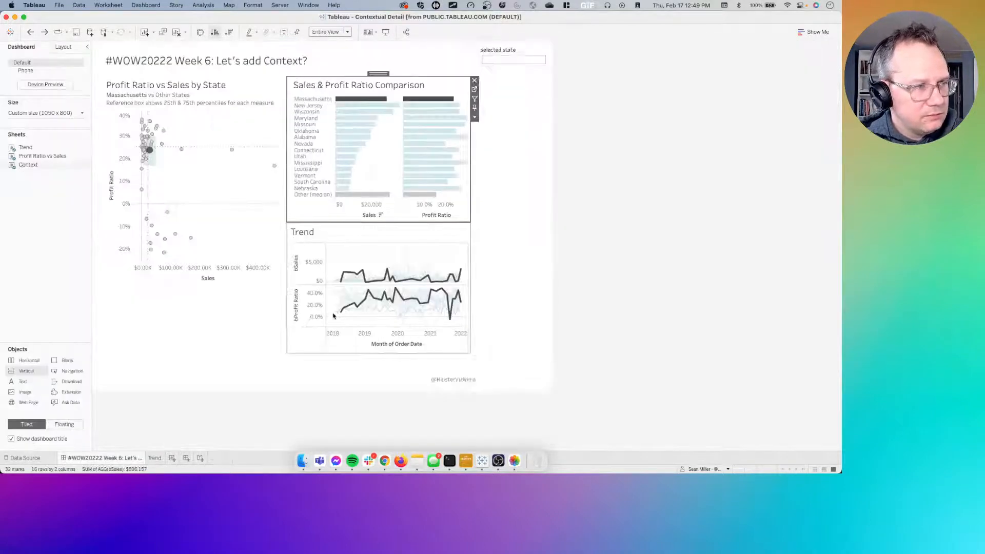
pyautogui.press('super+z')
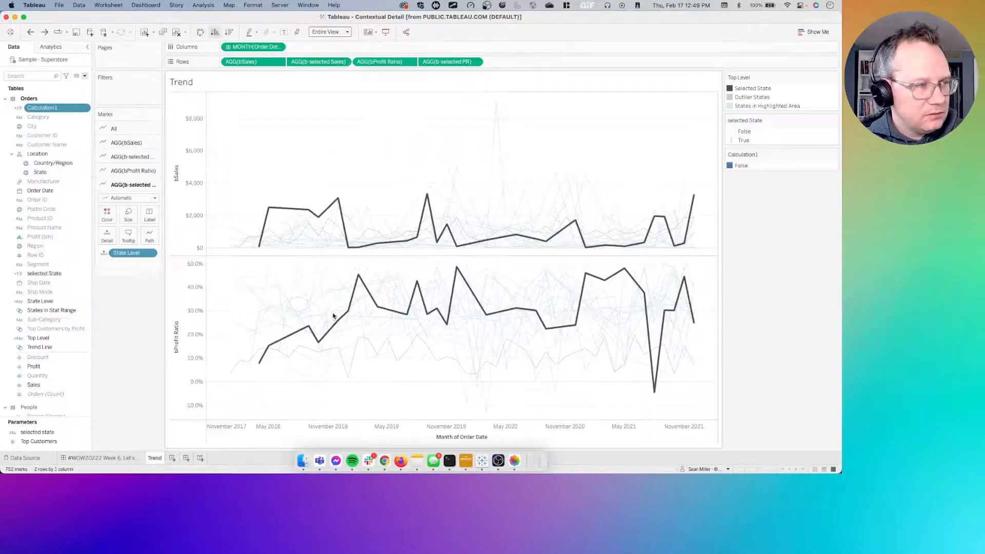
pyautogui.press('super+z')
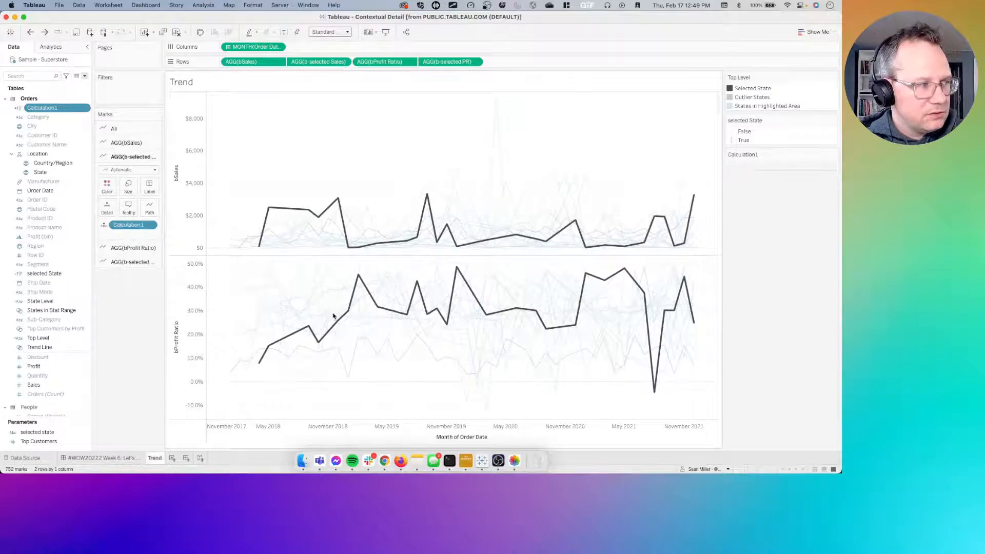
pyautogui.press('super+z')
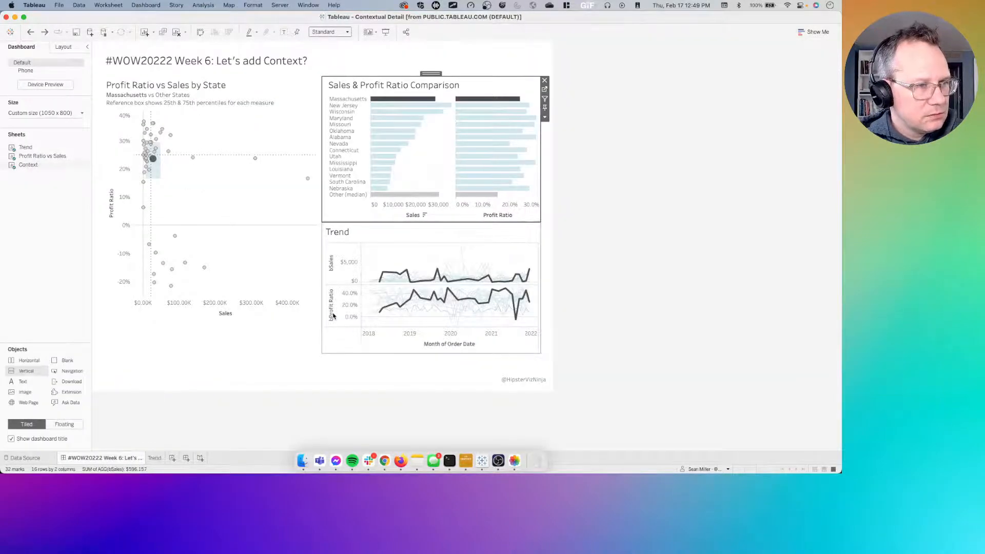
pyautogui.press('super+z')
pyautogui.press('super+z')
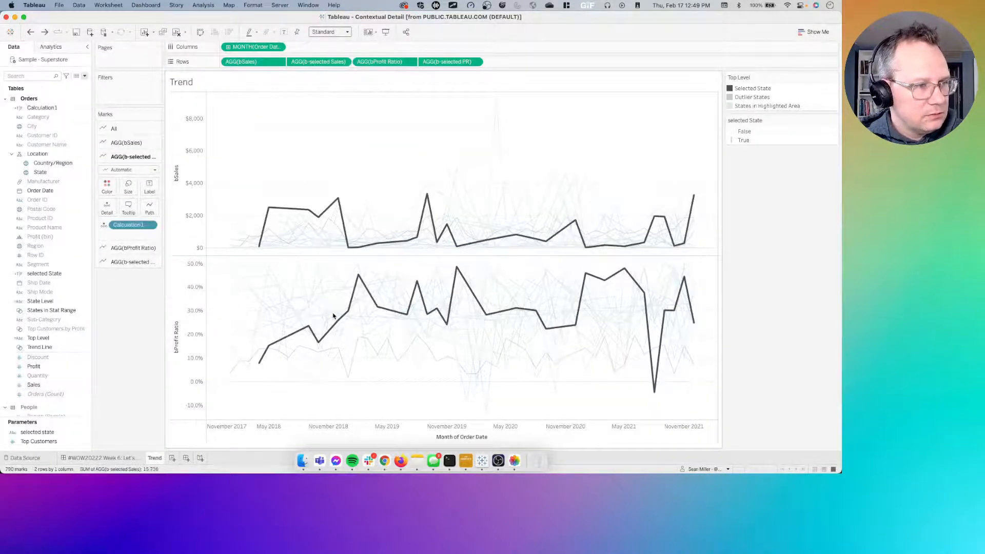
pyautogui.press('super+z')
pyautogui.press('super+z')
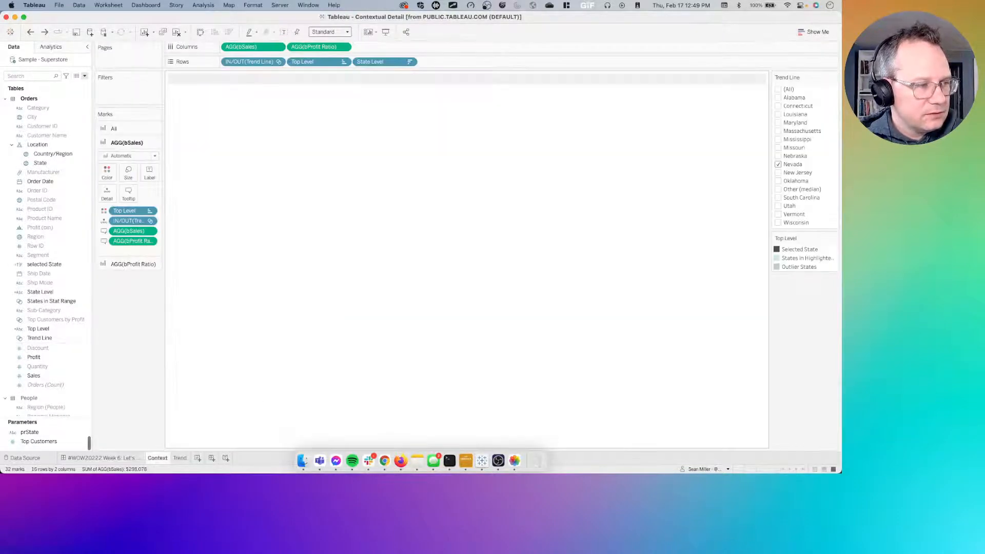
# Step: Check the #WOW20222 Week 6 dashboard and redo the removal of the In/Out Trend Line column from the comparison chart
pyautogui.moveTo(158, 461)
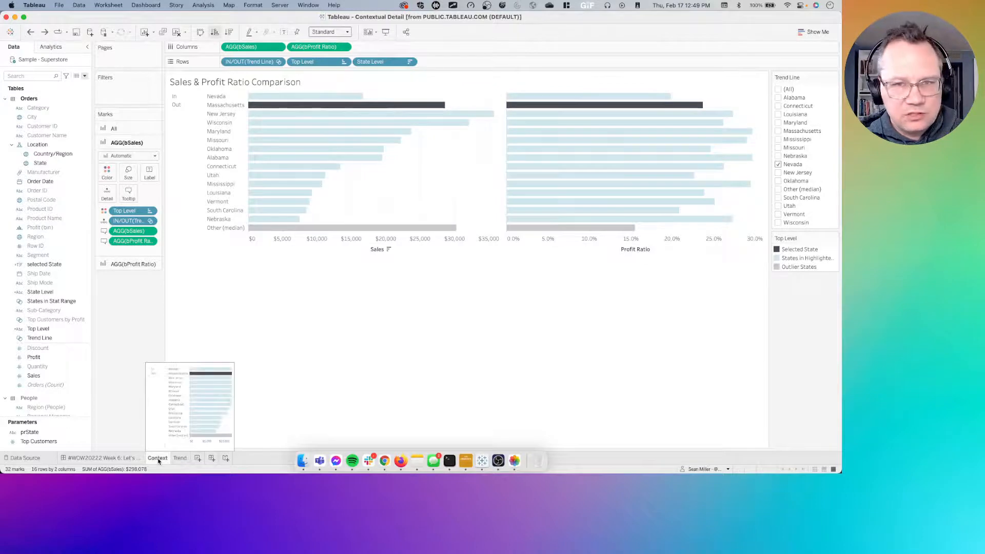
pyautogui.click(127, 459)
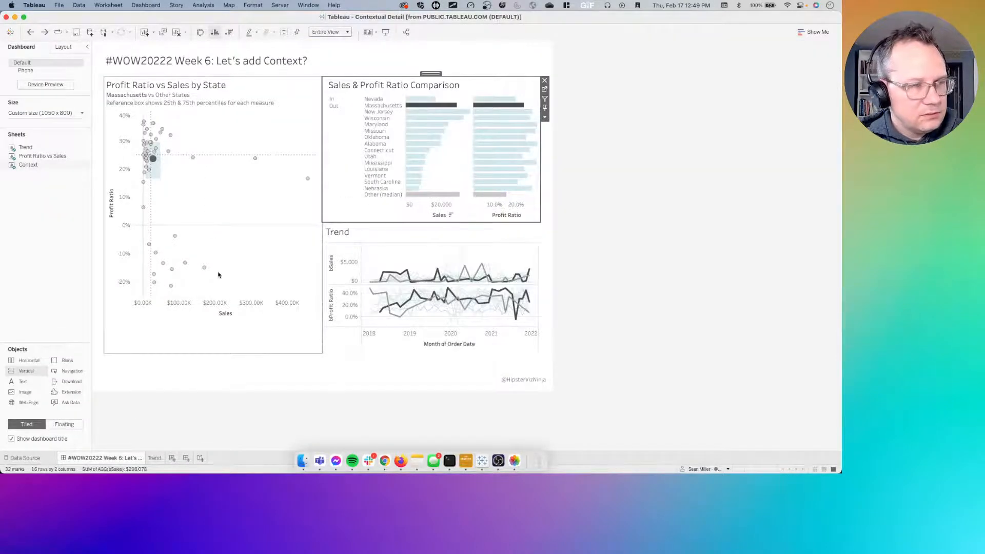
pyautogui.press('super+z')
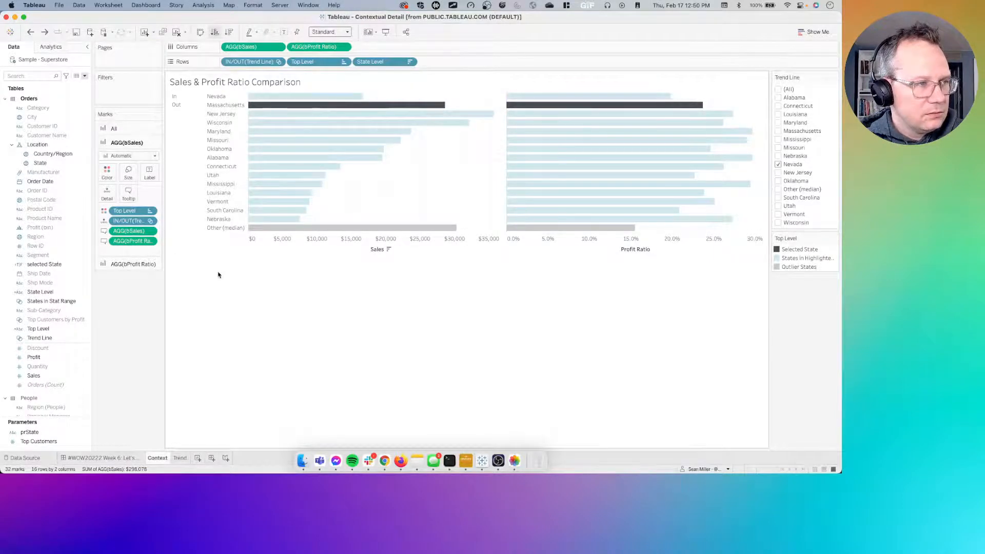
pyautogui.press('super+shift+z')
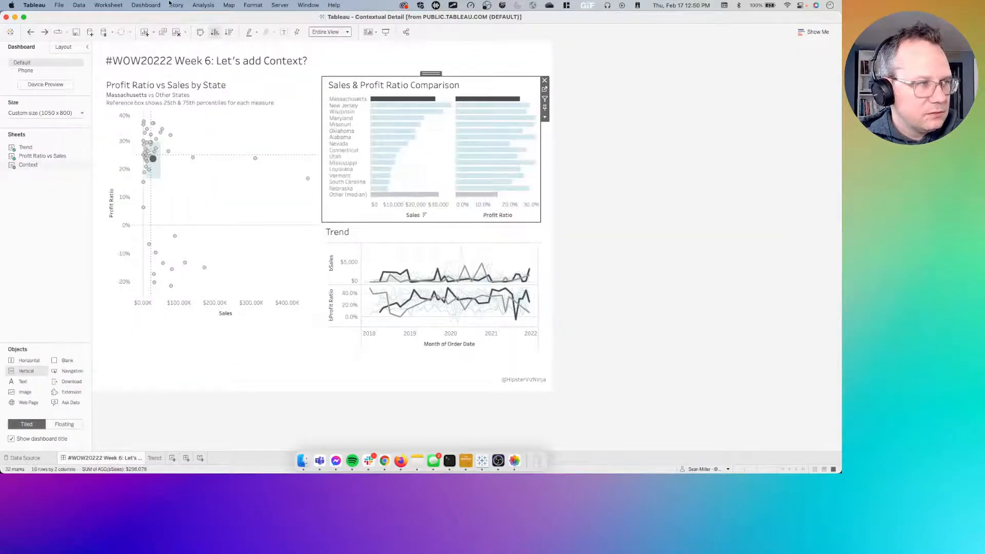
# Step: Glance at the published challenge dashboard in the browser, and switch back to Tableau with its window maximized
pyautogui.hotkey('ctrl', 'Right')
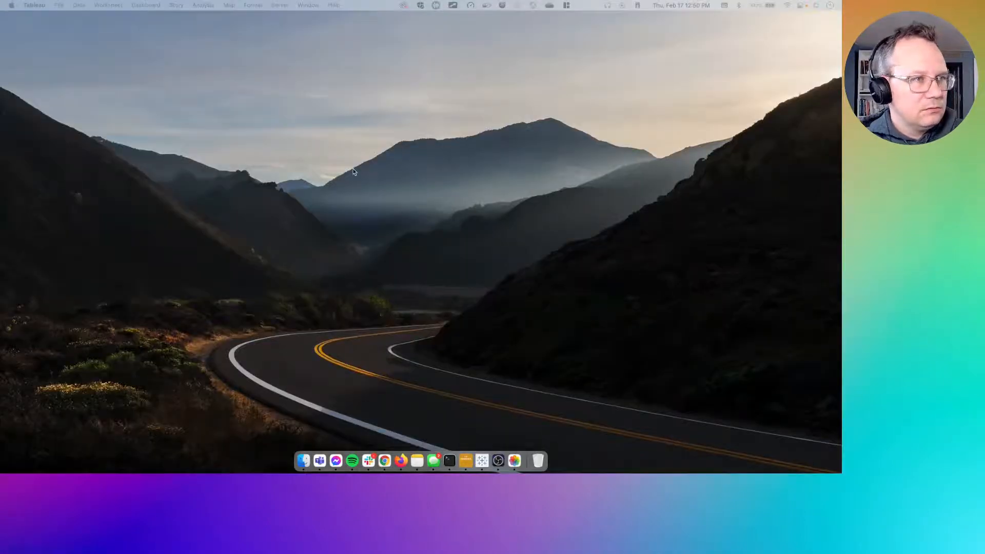
pyautogui.hotkey('ctrl', 'Right')
pyautogui.hotkey('ctrl', 'Right')
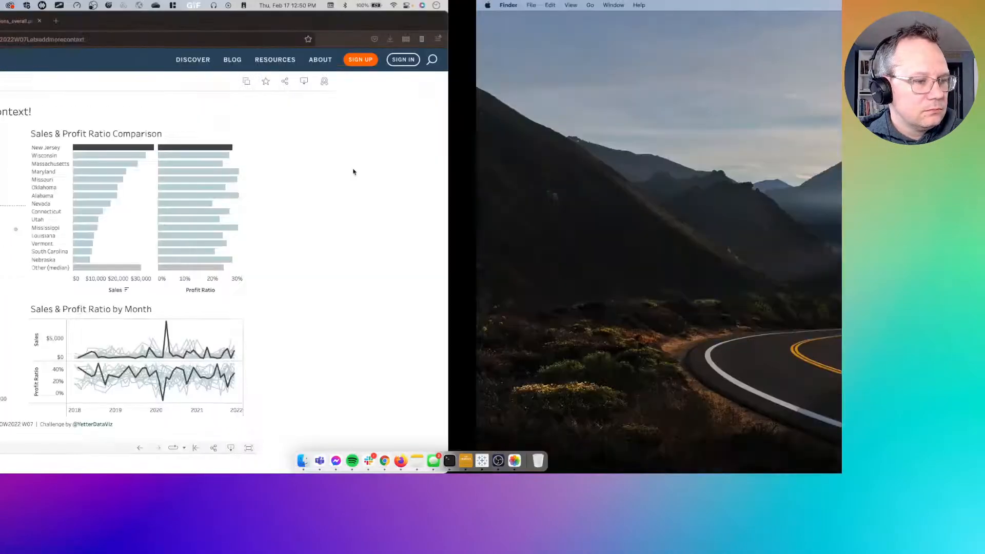
pyautogui.hotkey('ctrl', 'Left')
pyautogui.hotkey('ctrl', 'Left')
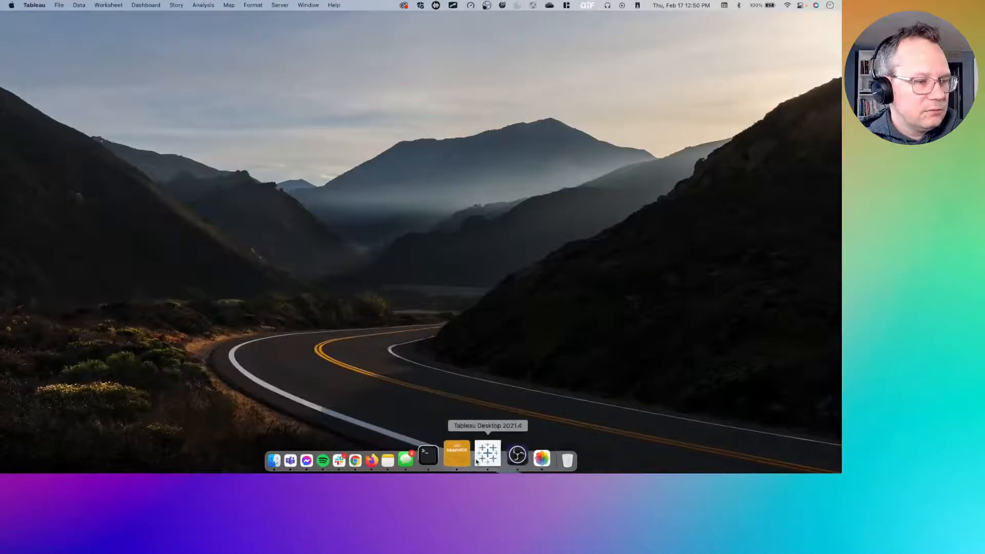
pyautogui.click(476, 462)
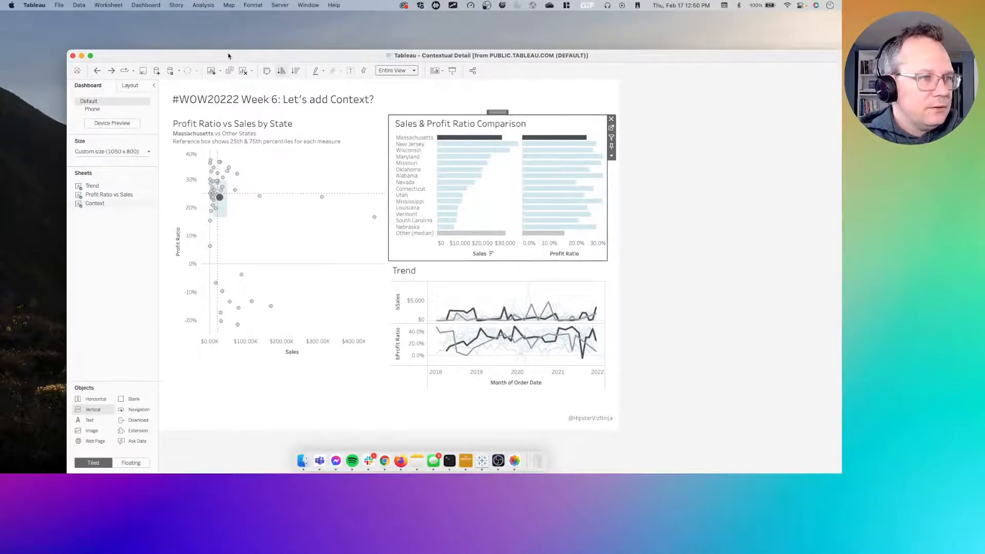
pyautogui.doubleClick(228, 56)
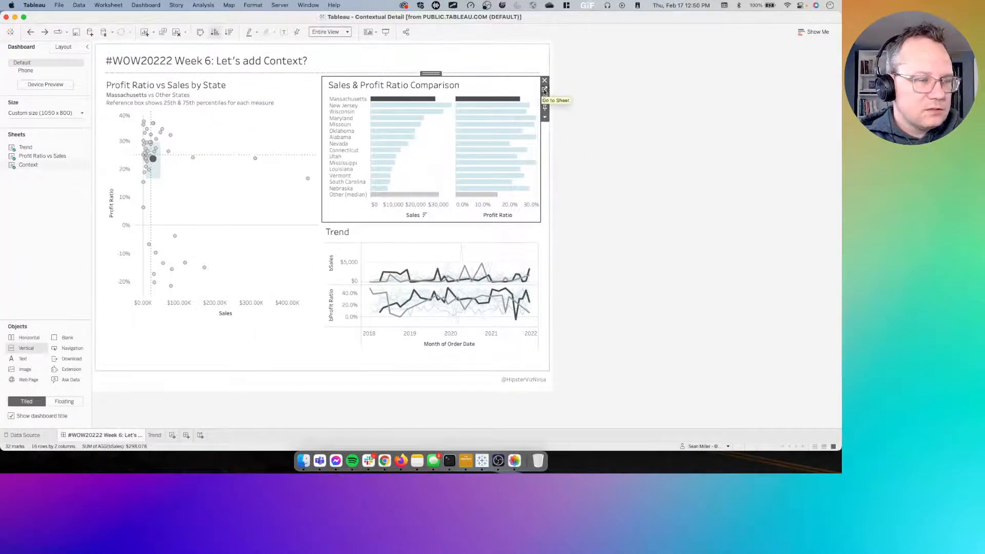
# Step: Make Context the only source sheet of the Selected Bar highlight set action, and test it by selecting Missouri's Sales bar in the comparison chart
pyautogui.click(143, 5)
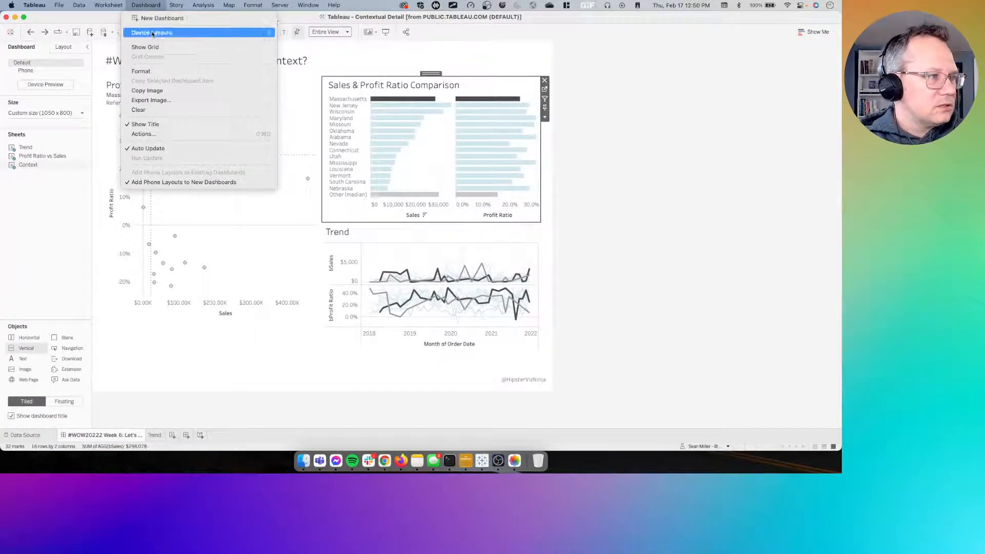
pyautogui.click(154, 134)
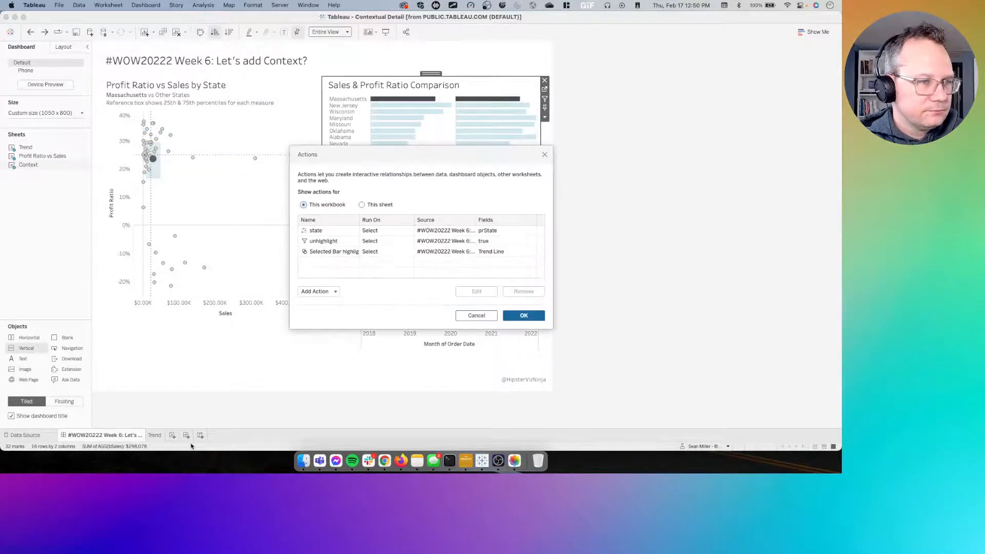
pyautogui.click(340, 252)
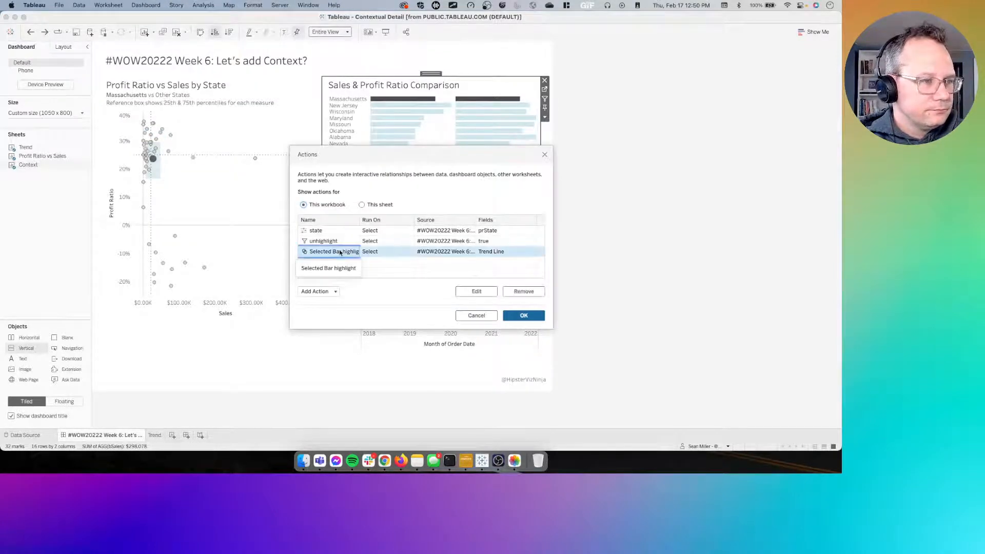
pyautogui.doubleClick(341, 252)
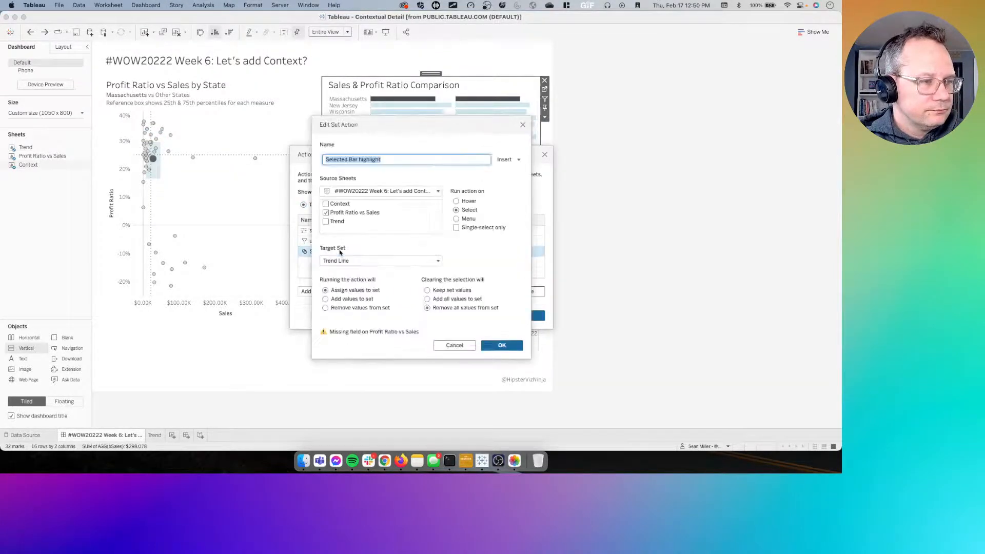
pyautogui.click(327, 205)
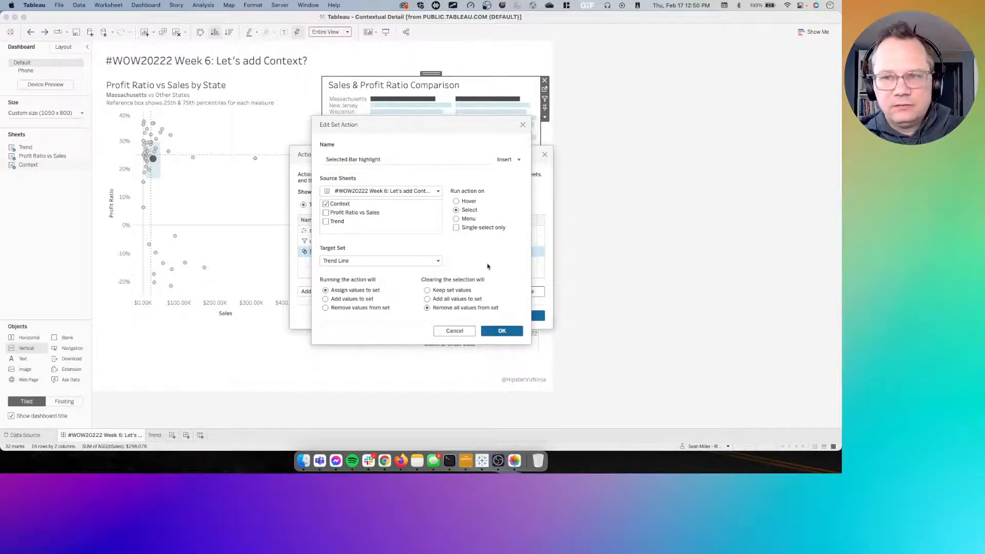
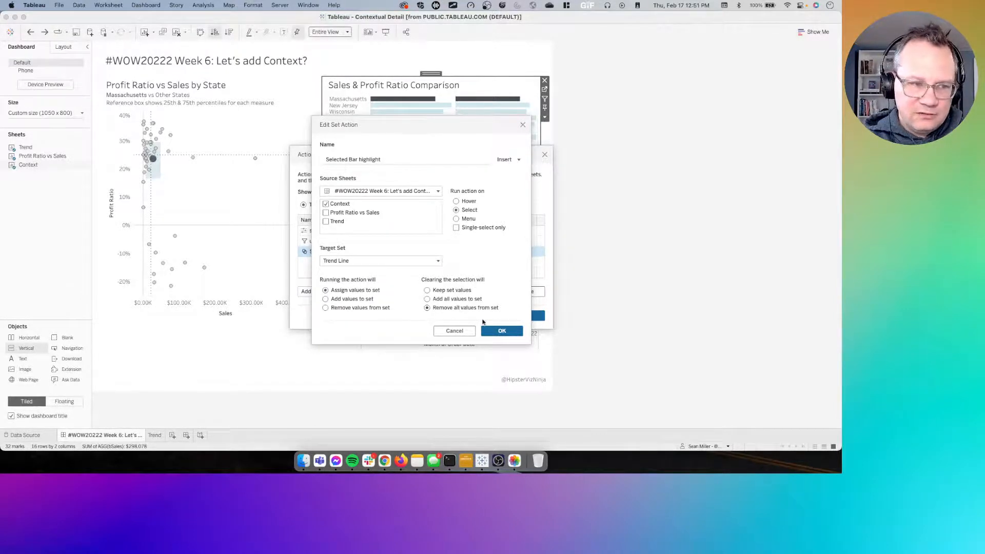
pyautogui.click(506, 331)
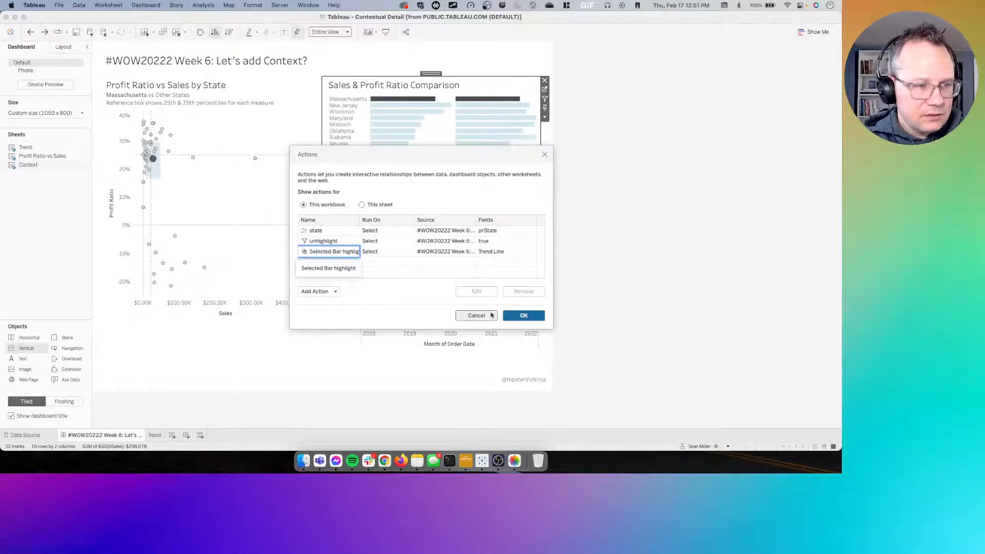
pyautogui.click(511, 316)
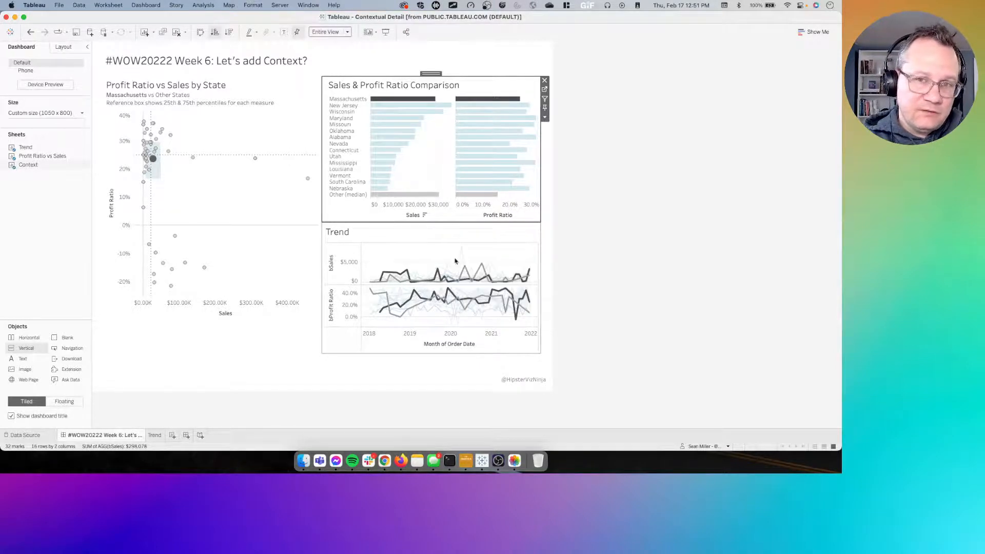
pyautogui.click(393, 128)
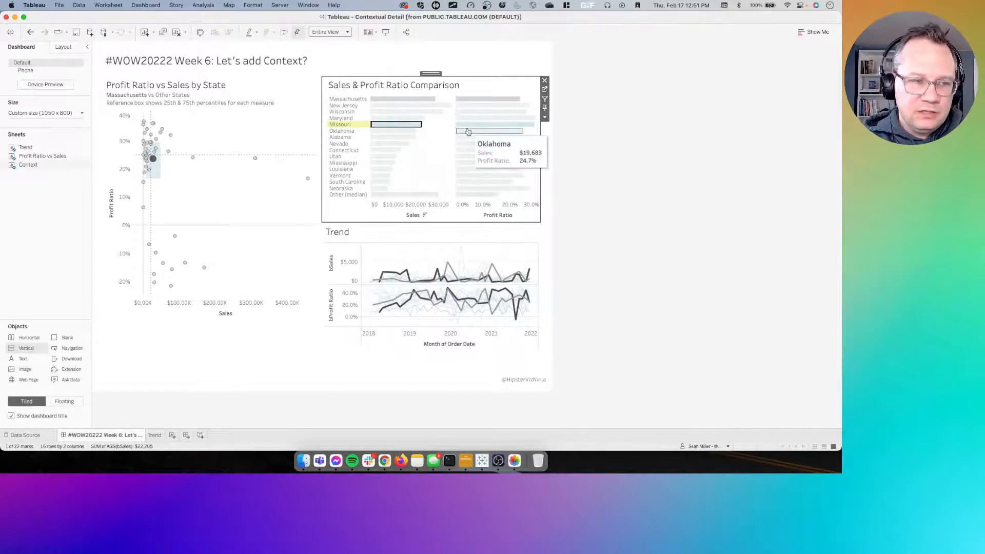
# Step: Test the highlight by selecting and clearing Wisconsin's Sales bar, and check the published dashboard's trend tooltip in the browser before returning to Tableau
pyautogui.click(434, 142)
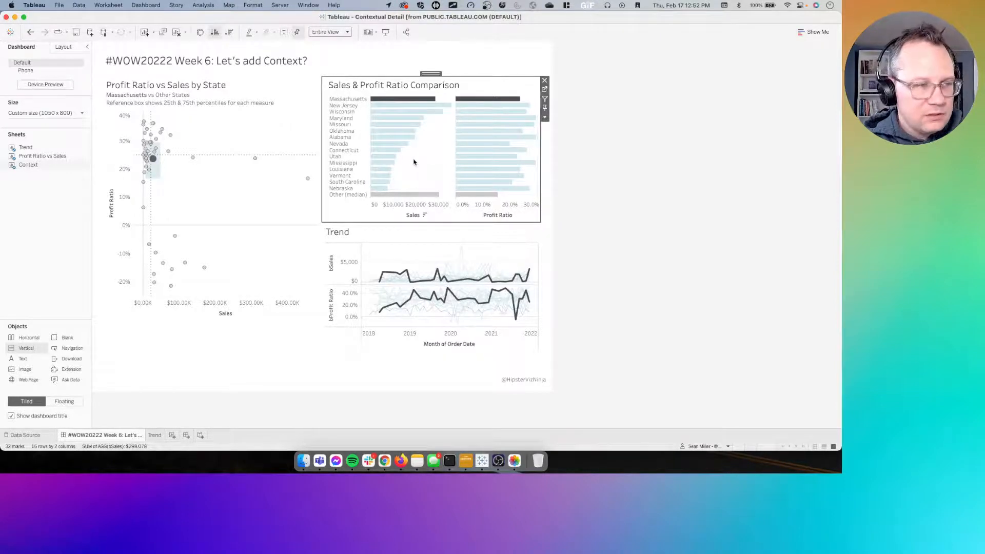
pyautogui.moveTo(391, 141)
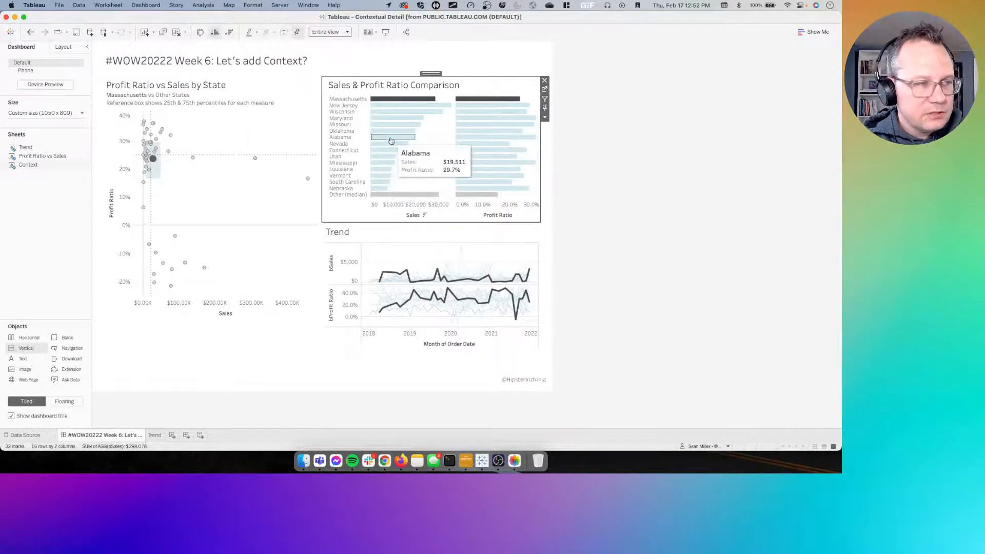
pyautogui.click(422, 113)
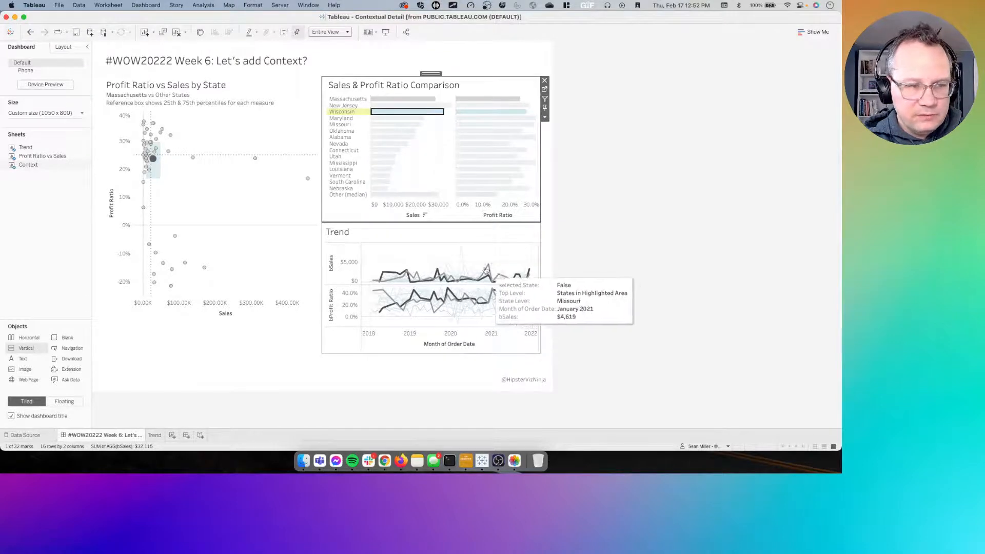
pyautogui.click(438, 142)
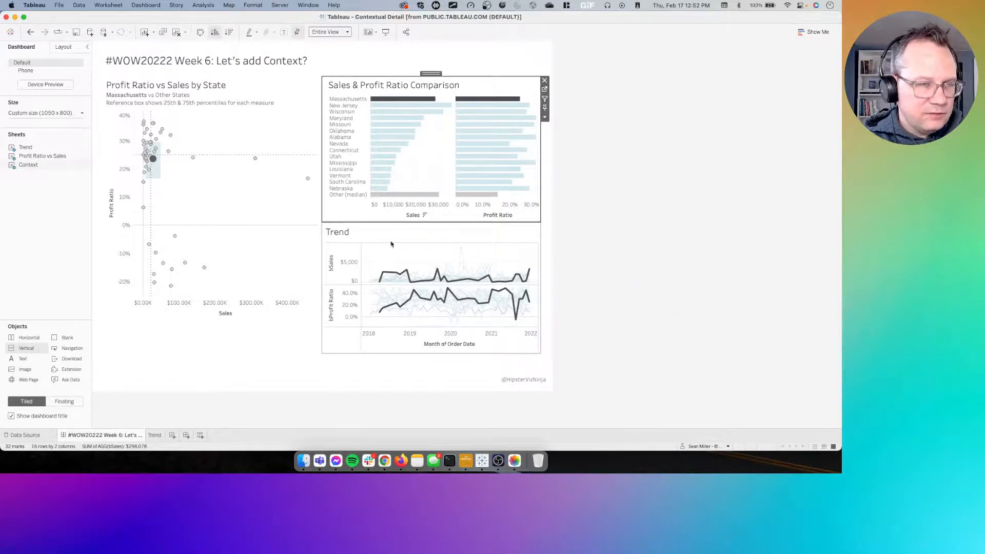
pyautogui.hotkey('ctrl', 'Right')
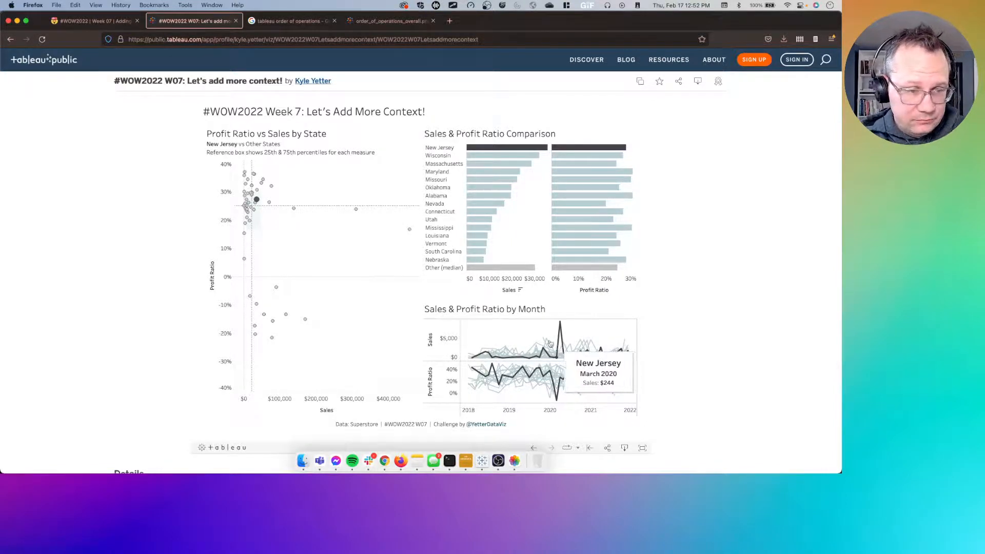
pyautogui.hotkey('ctrl', 'Left')
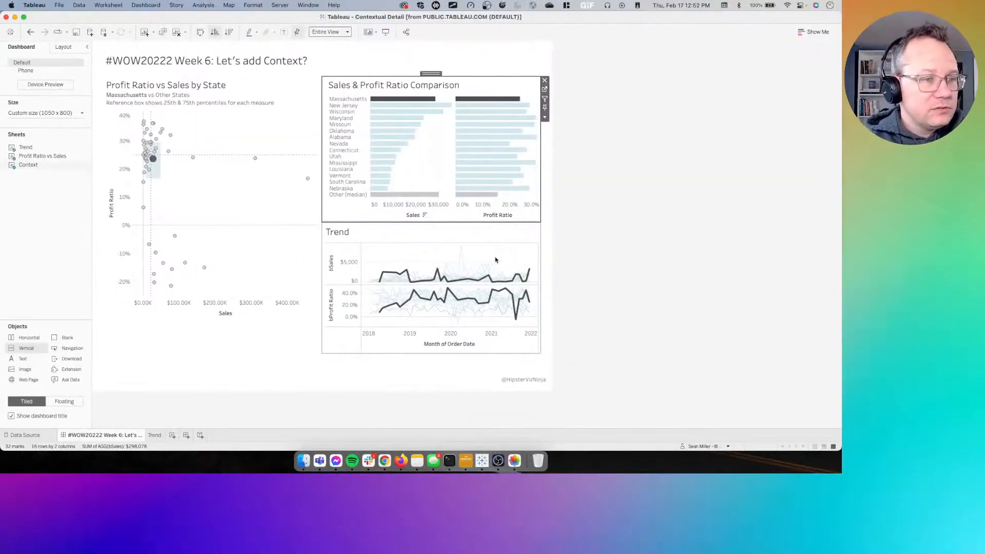
# Step: Open the Trend sheet from the dashboard and replace the whole AGG(bSales) tooltip text with the State Level field
pyautogui.click(513, 248)
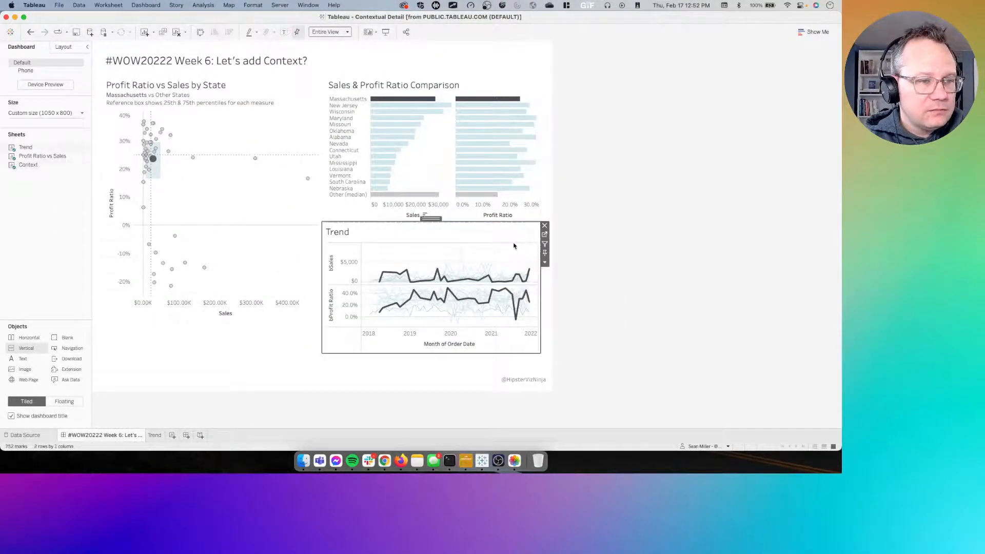
pyautogui.click(545, 236)
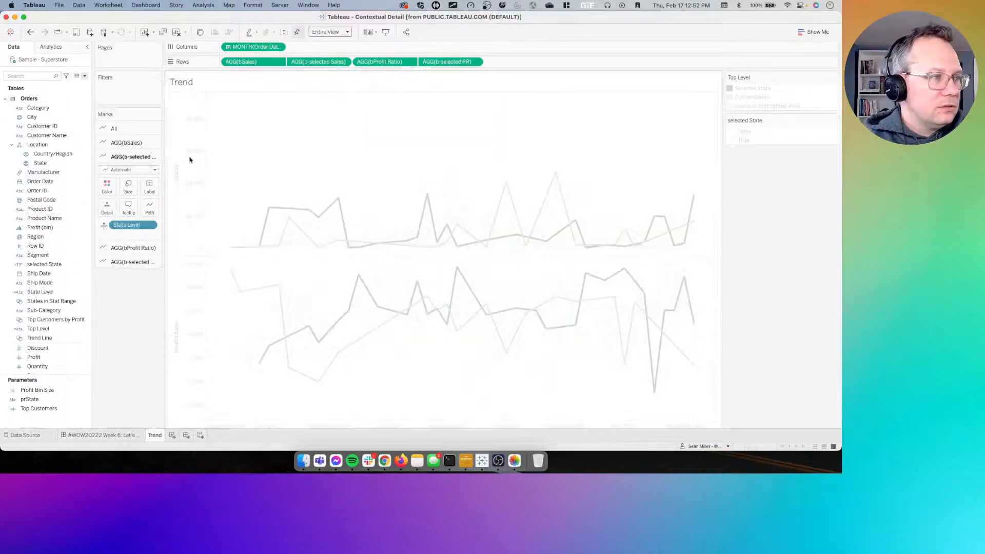
pyautogui.click(130, 144)
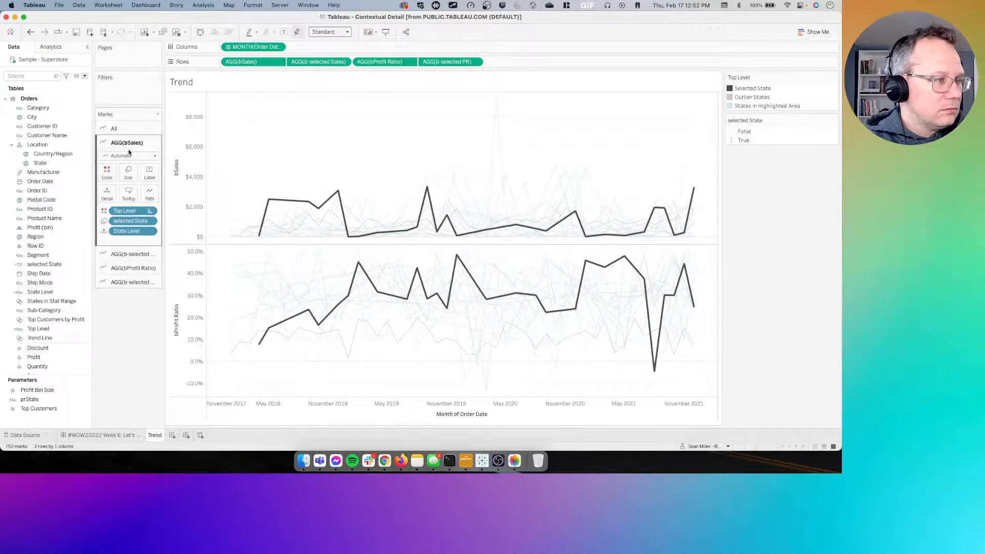
pyautogui.click(127, 195)
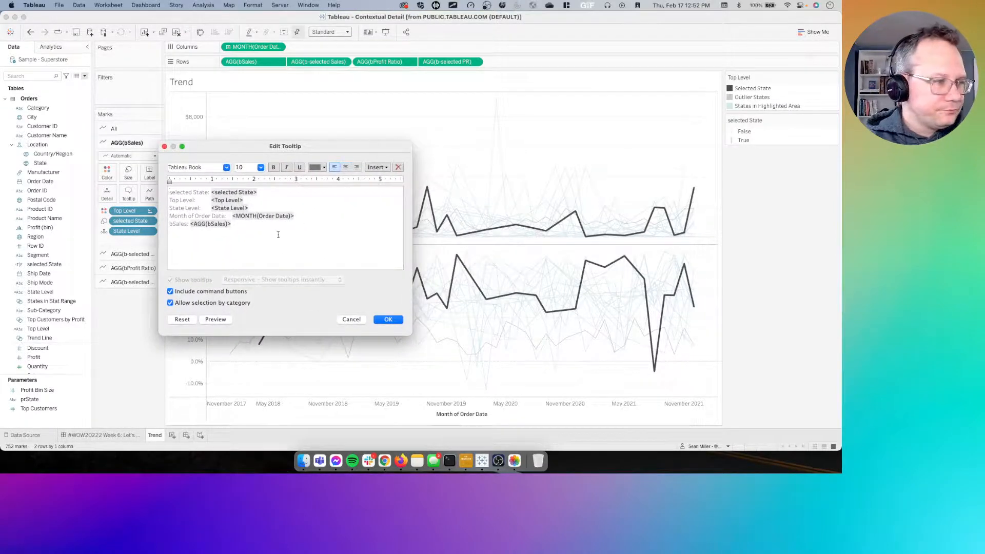
pyautogui.moveTo(263, 229); pyautogui.dragTo(146, 178)
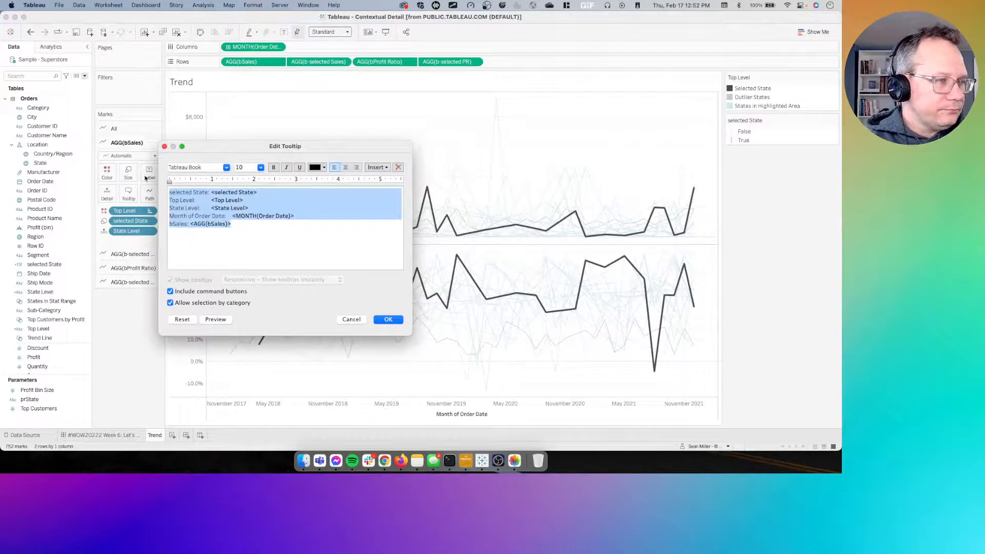
pyautogui.click(378, 167)
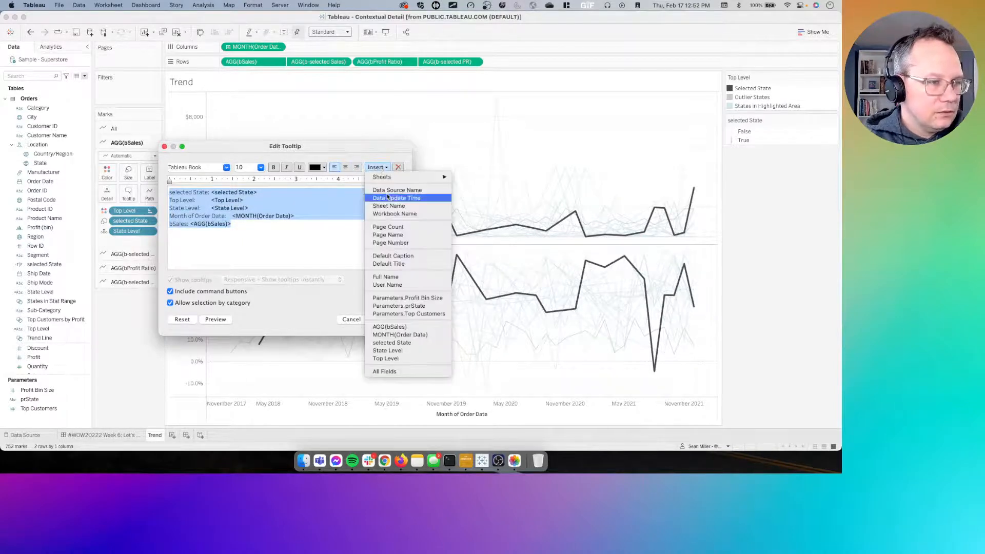
pyautogui.click(407, 351)
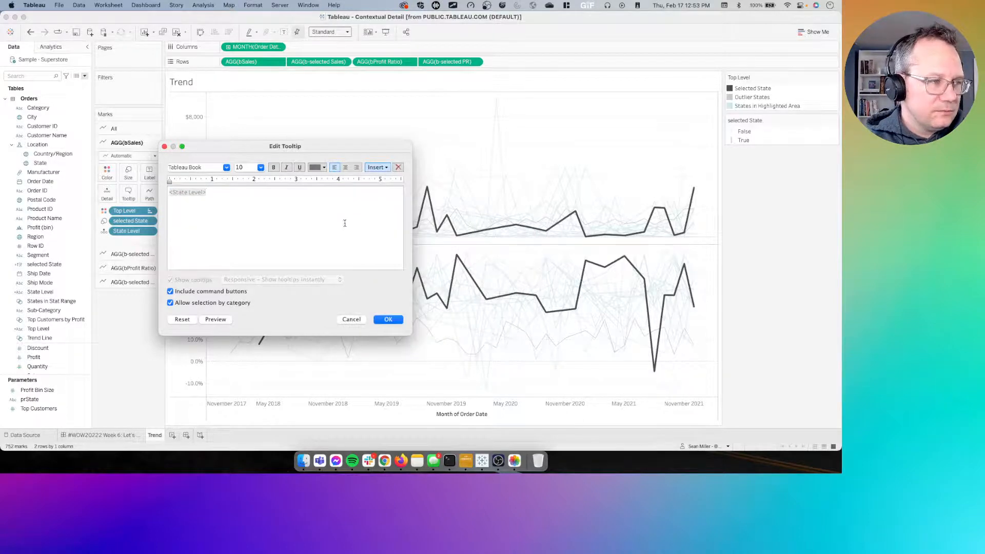
# Step: Format the State Level line of the tooltip as centered, black, Tableau Medium text at size 14
pyautogui.click(346, 168)
pyautogui.doubleClick(291, 191)
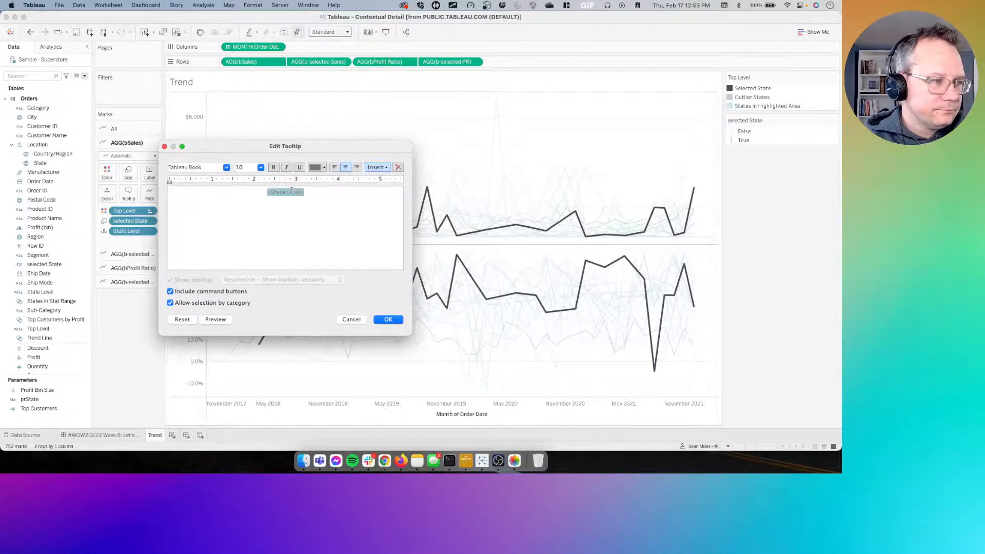
pyautogui.click(314, 169)
pyautogui.click(312, 178)
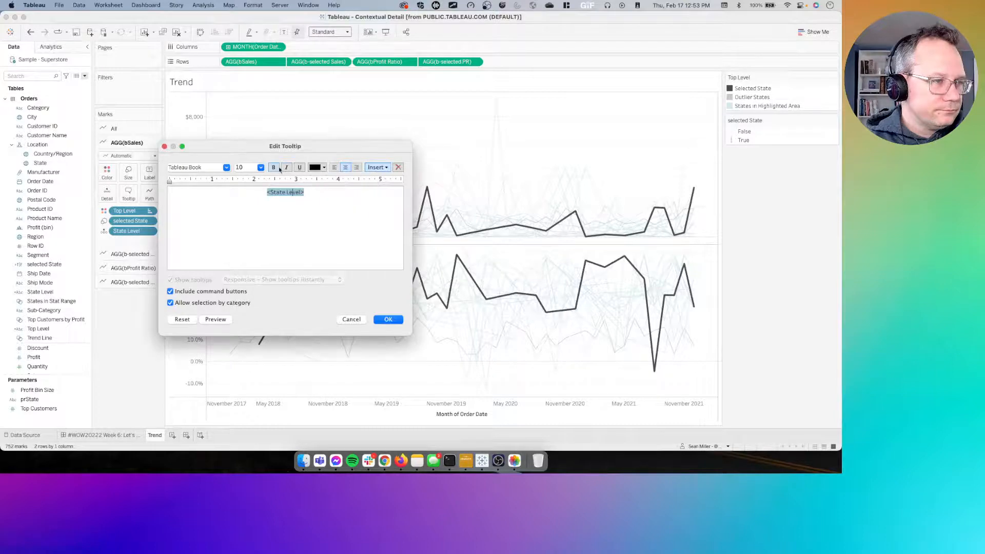
pyautogui.click(227, 168)
pyautogui.click(229, 205)
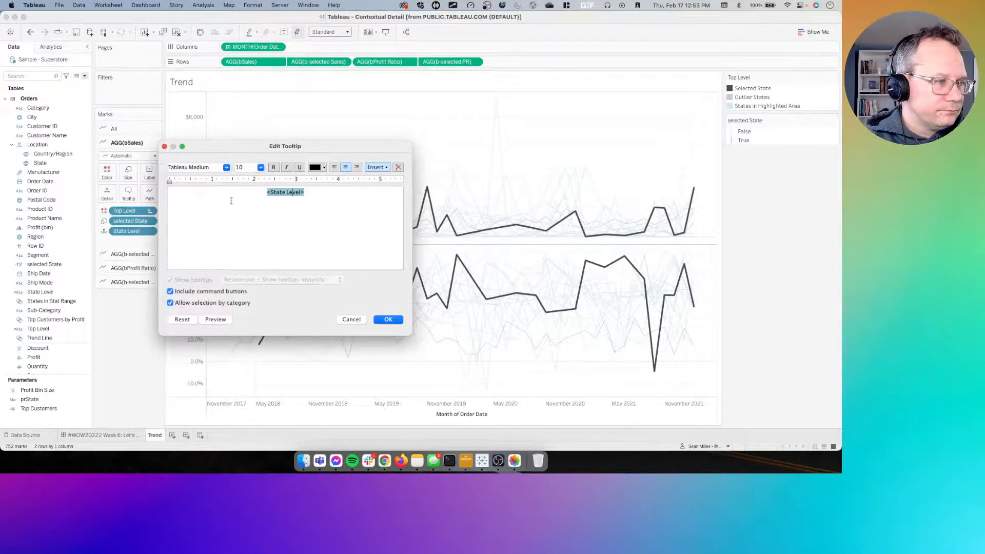
pyautogui.click(260, 168)
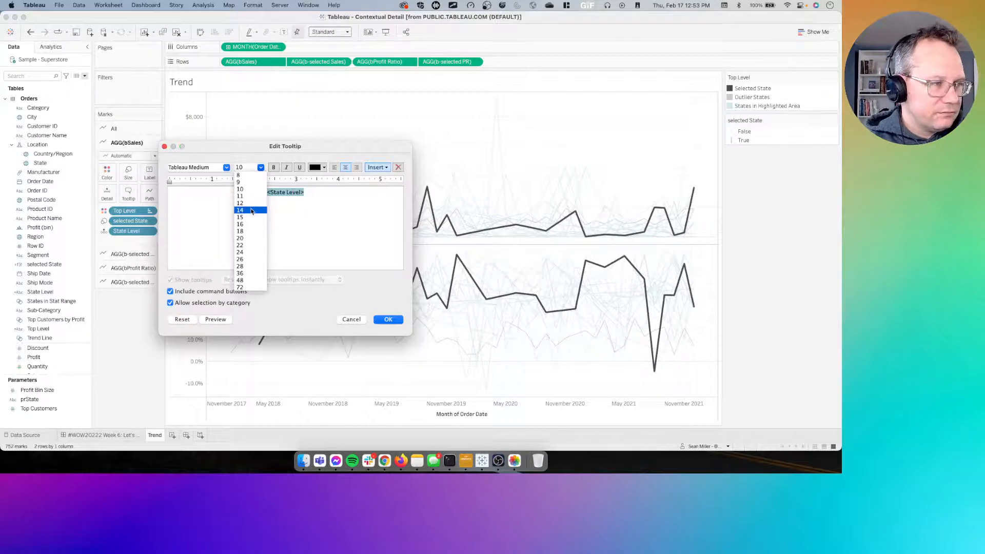
pyautogui.click(251, 211)
# Step: Consult the published trend chart in the browser, and insert the MONTH(Order Date) field at size 11 below State Level in the tooltip
pyautogui.click(327, 195)
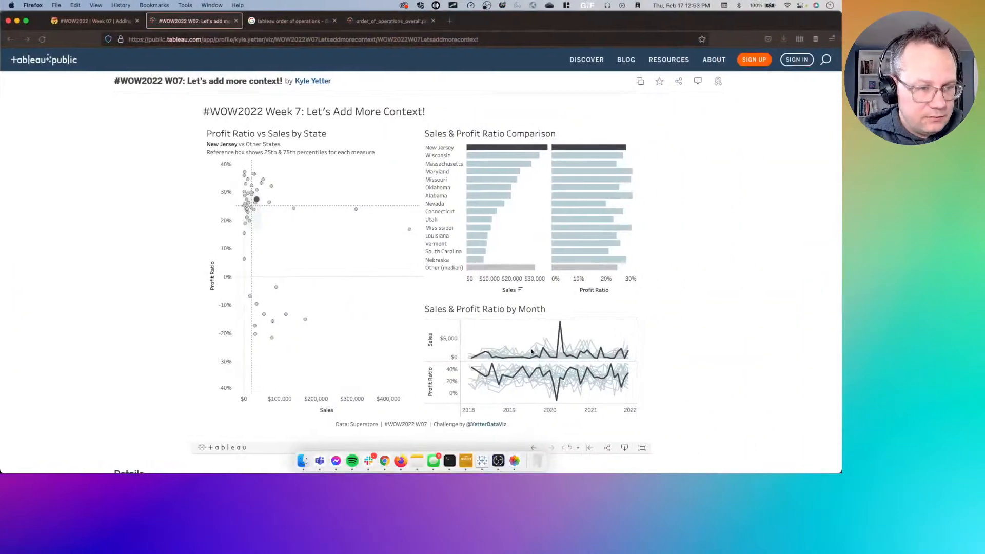
pyautogui.moveTo(562, 344)
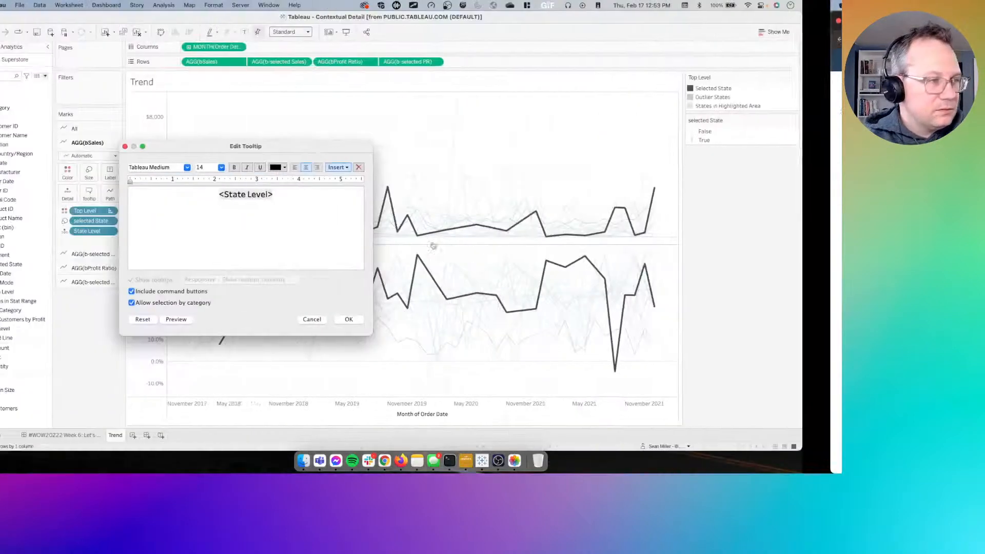
pyautogui.click(261, 167)
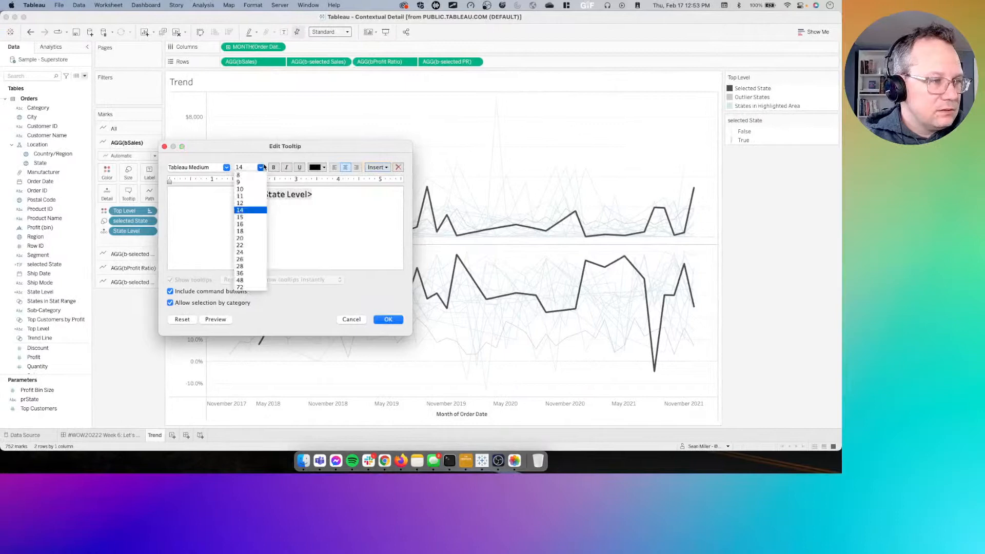
pyautogui.click(250, 197)
pyautogui.click(384, 169)
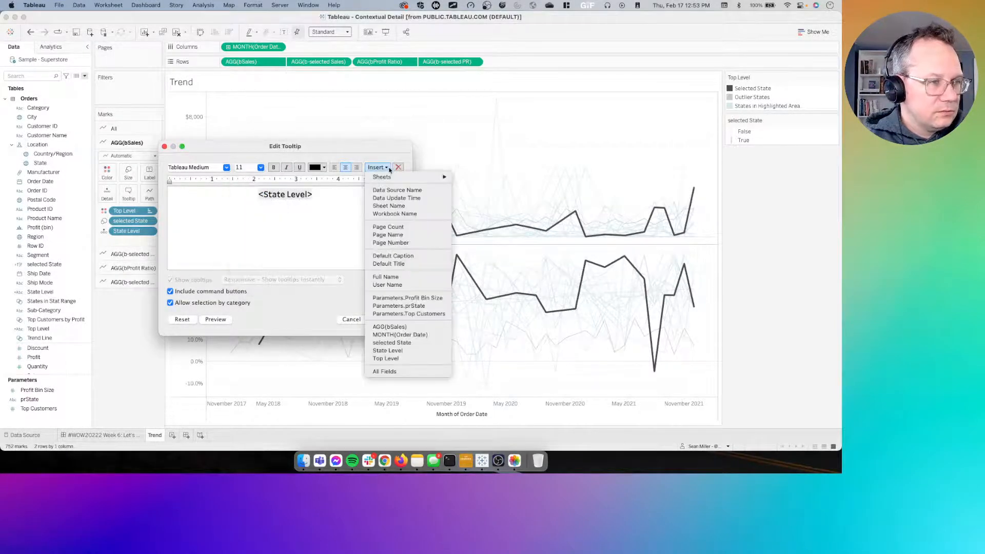
pyautogui.click(407, 334)
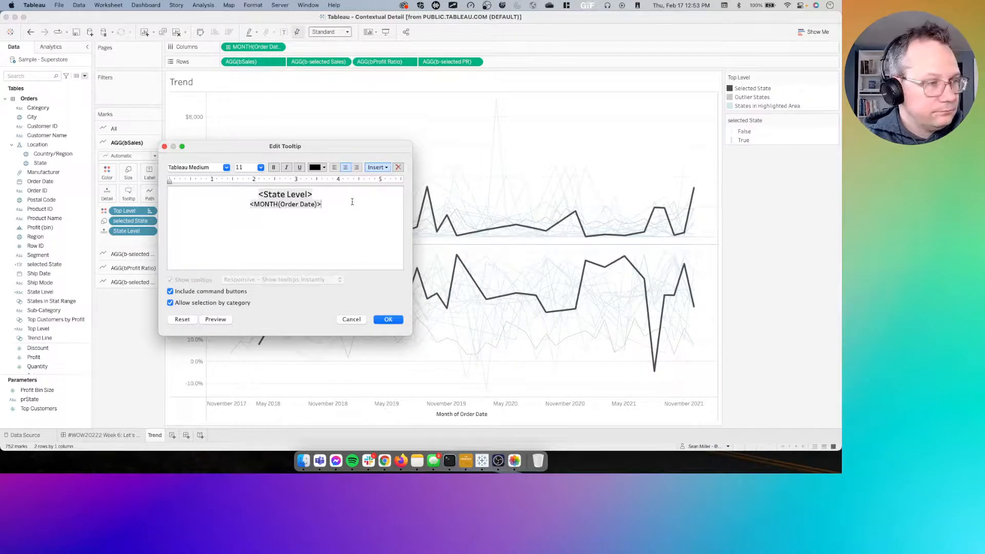
# Step: Format the MONTH(Order Date) line of the tooltip as bold Tableau Book at size 10
pyautogui.doubleClick(278, 203)
pyautogui.click(226, 167)
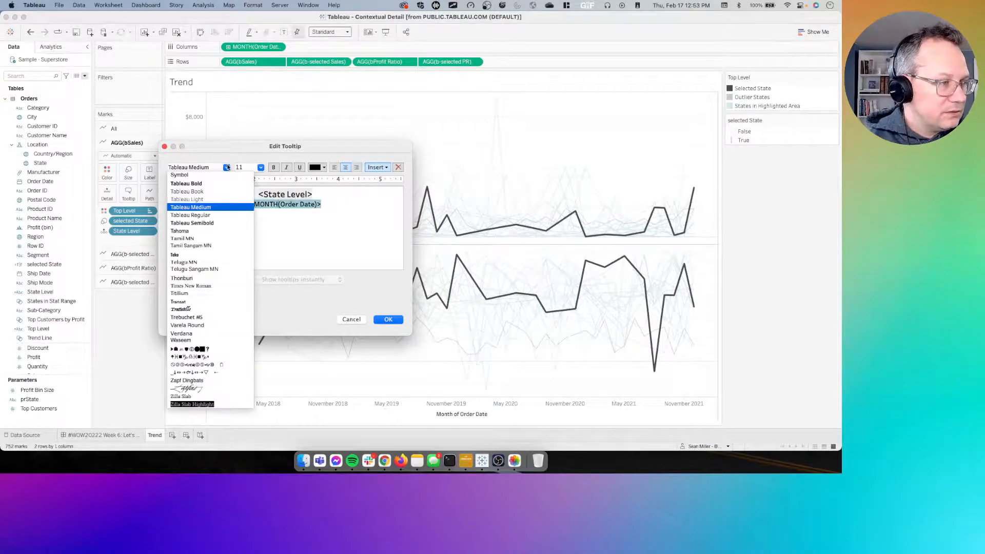
pyautogui.click(219, 192)
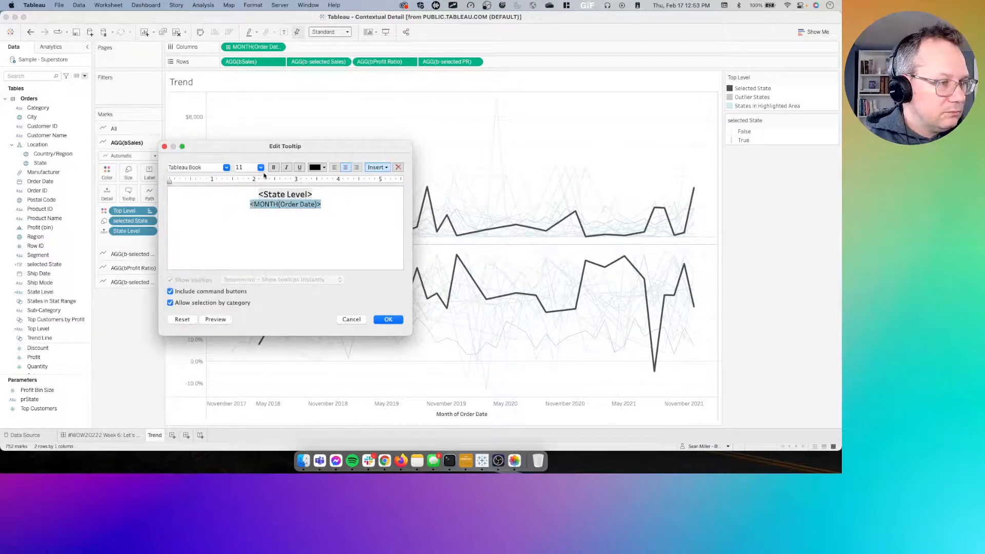
pyautogui.click(273, 168)
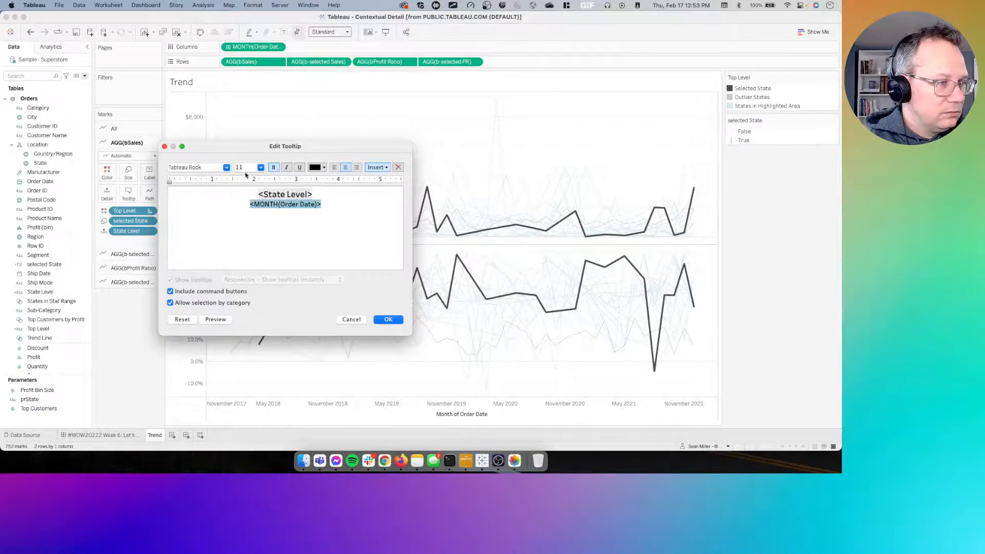
pyautogui.click(261, 168)
pyautogui.click(256, 186)
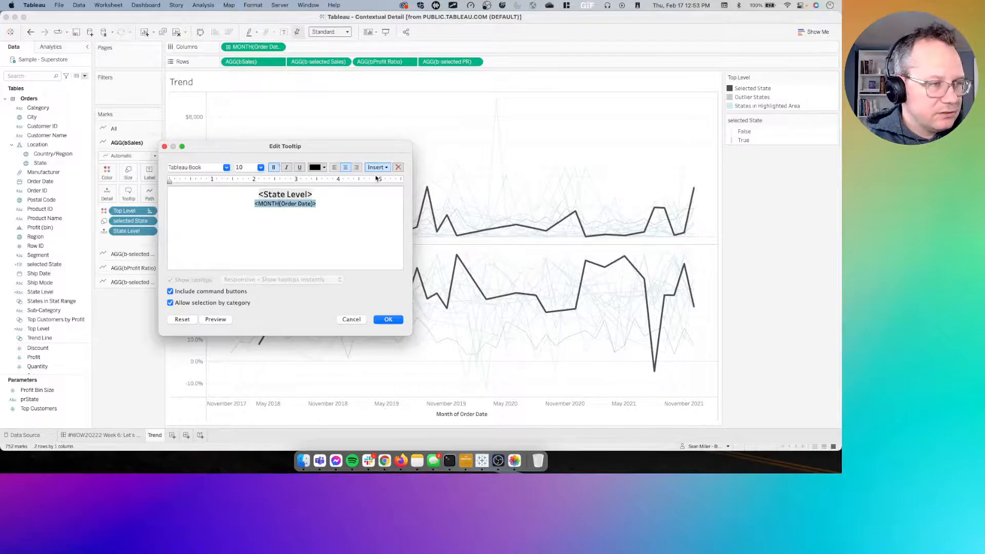
pyautogui.click(327, 209)
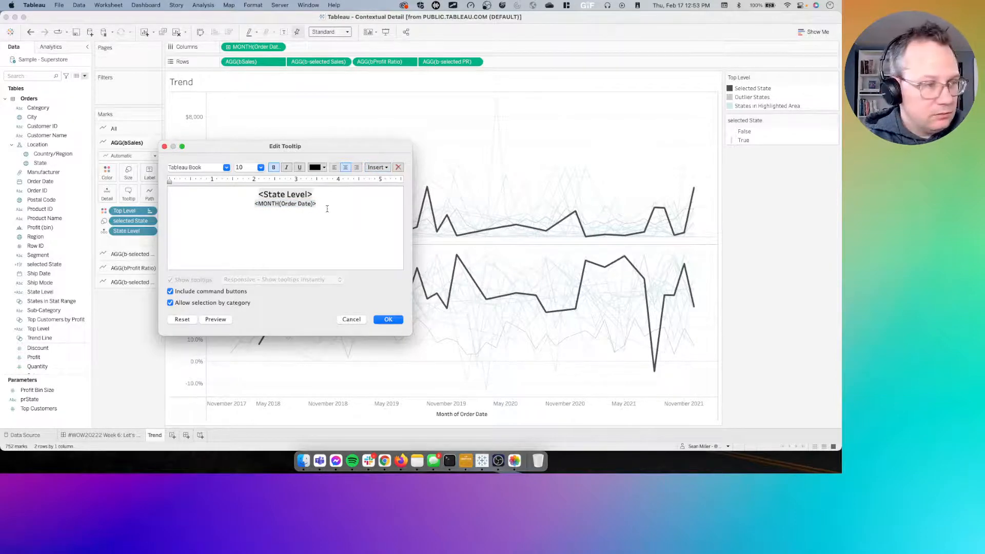
# Step: Check the published Sales & Profit Ratio by Month chart in the browser, and return to the tooltip editor in Tableau
pyautogui.hotkey('ctrl', 'Right')
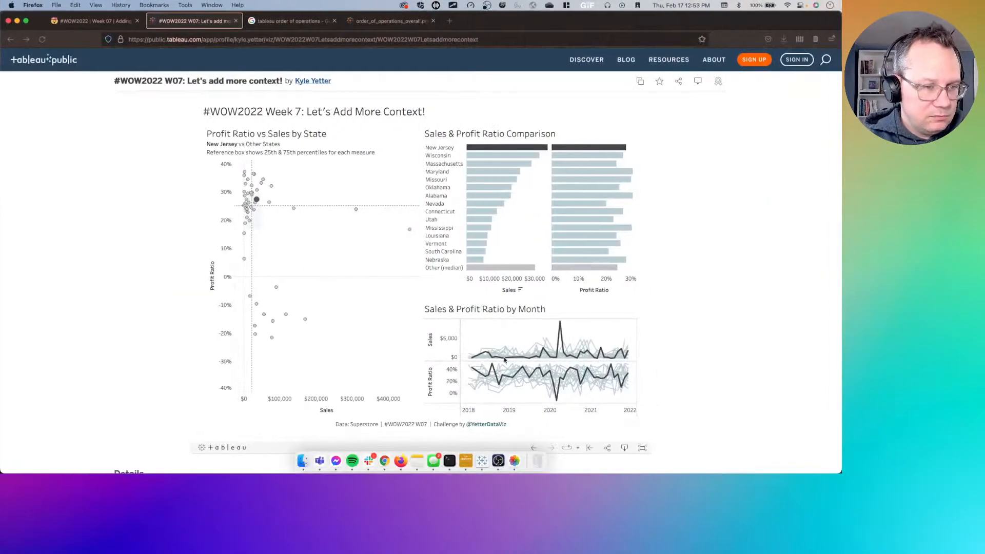
pyautogui.moveTo(510, 361)
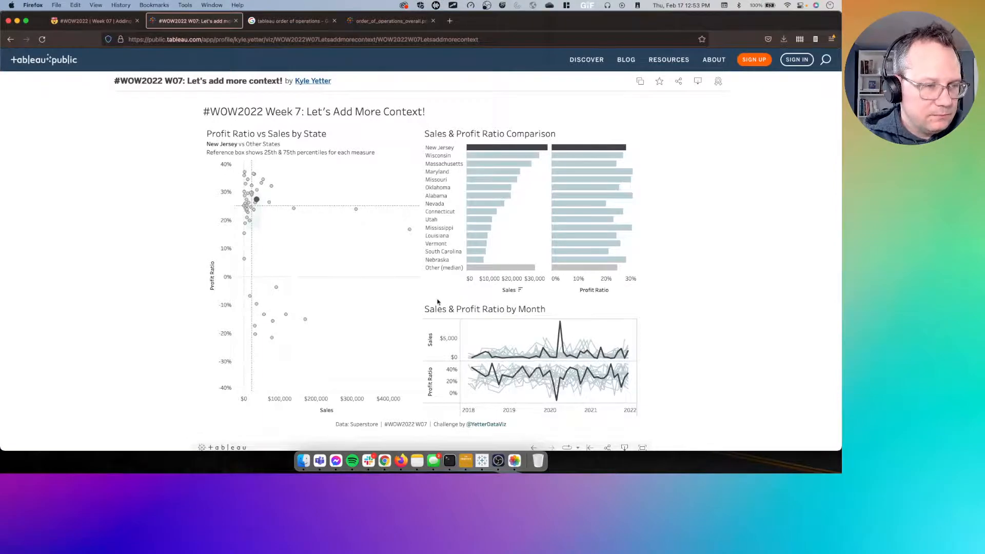
pyautogui.hotkey('ctrl', 'Left')
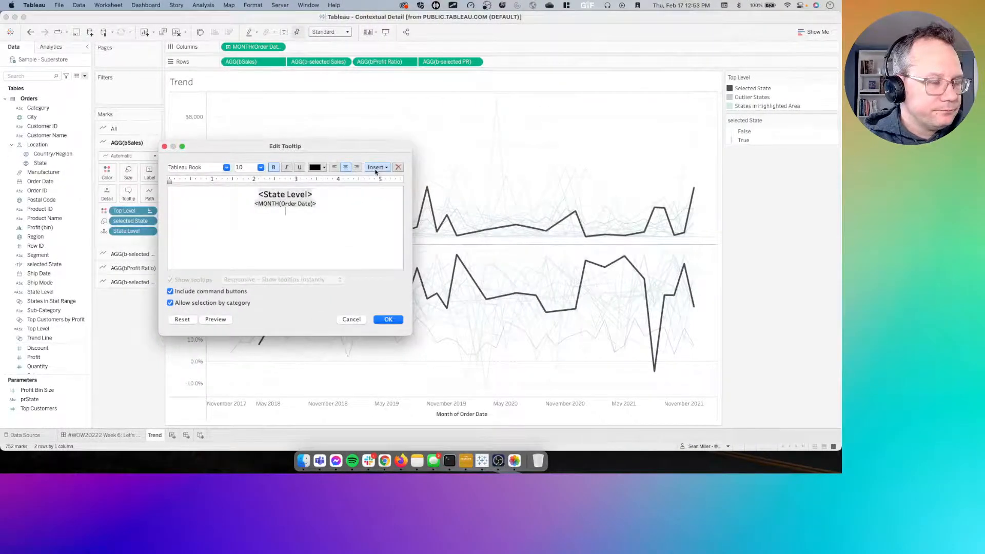
pyautogui.click(377, 167)
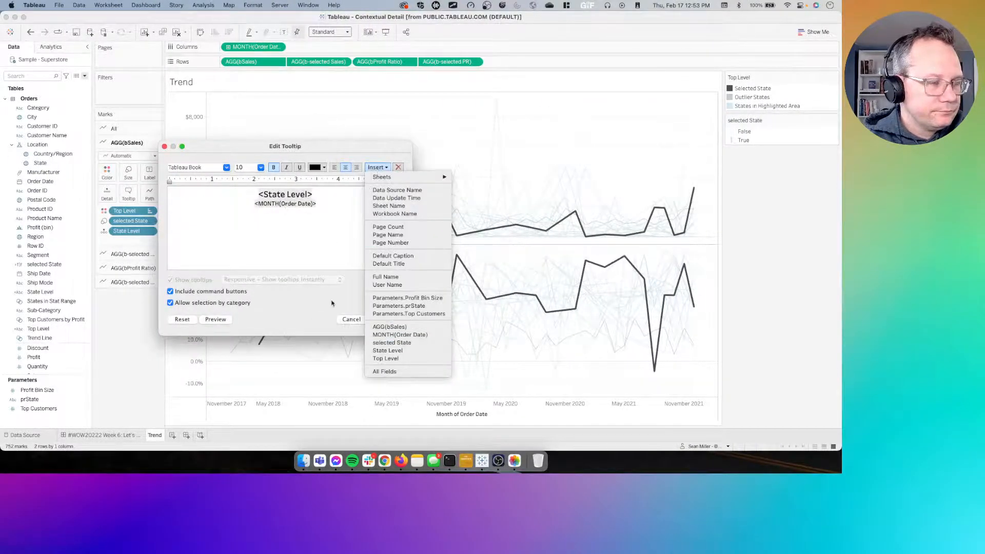
pyautogui.click(296, 226)
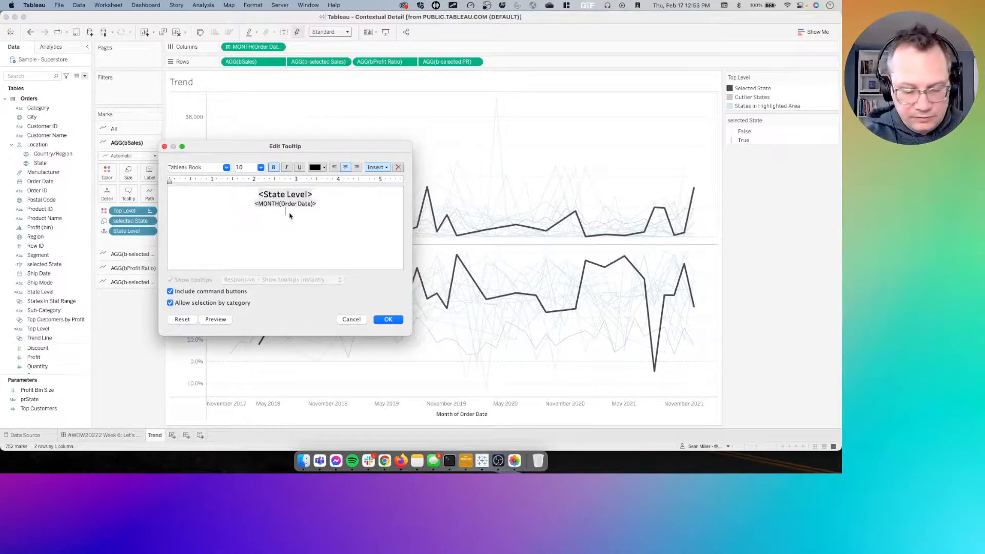
# Step: Add a non-bold "Sales:" line with the AGG(bSales) field below the month, and disable the tooltip's command buttons and selection by category
pyautogui.write('SALES:')
pyautogui.press('BackSpace')
pyautogui.press('BackSpace')
pyautogui.press('BackSpace')
pyautogui.press('BackSpace')
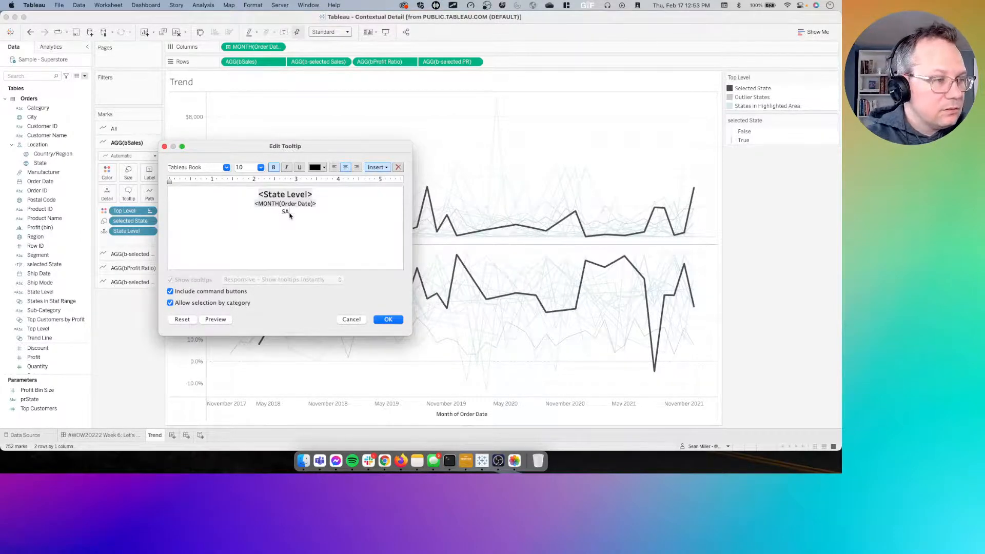
pyautogui.press('BackSpace')
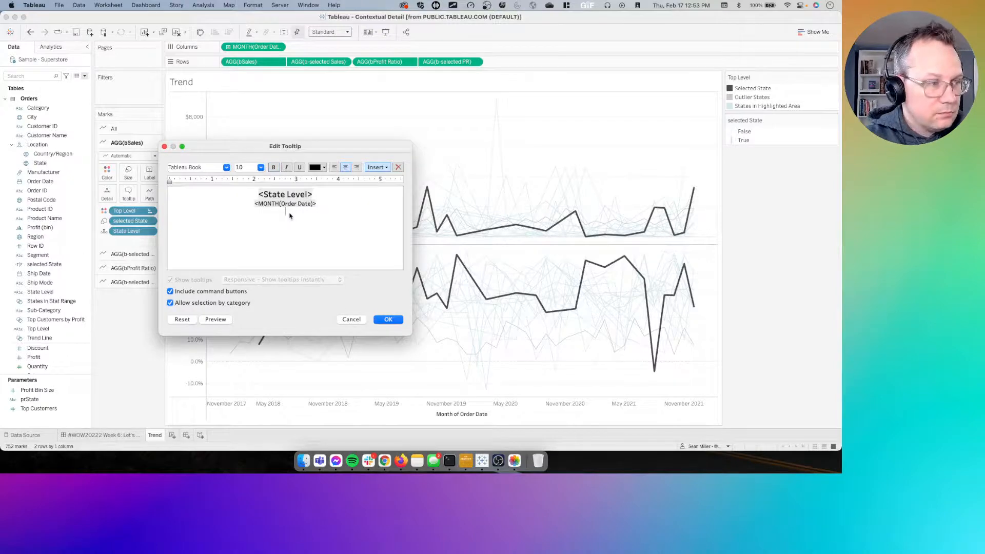
pyautogui.write('Sales')
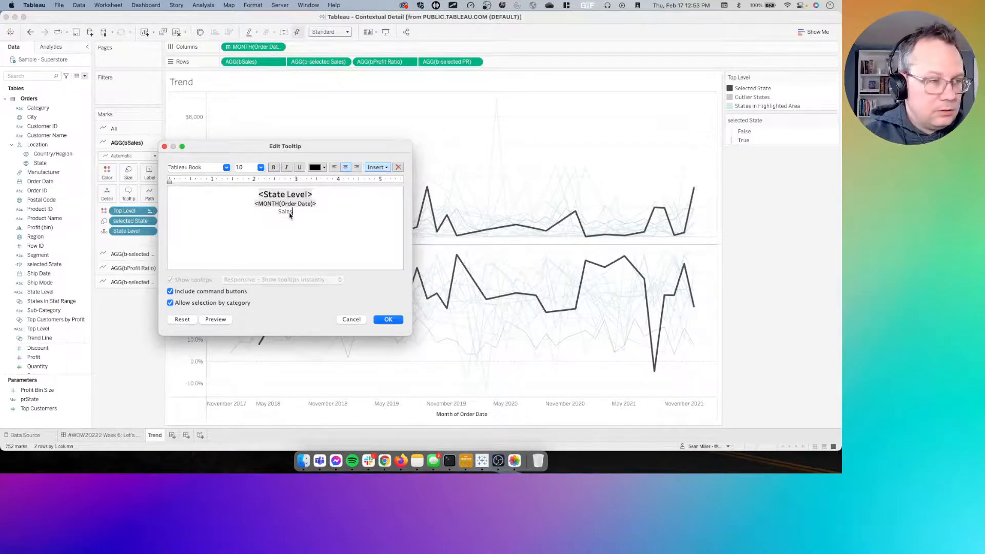
pyautogui.write(':')
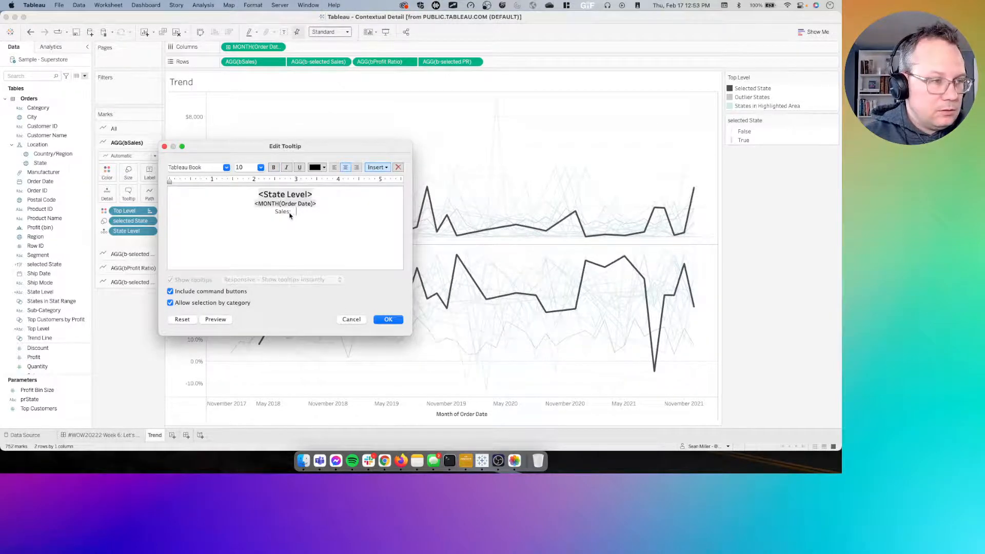
pyautogui.click(373, 169)
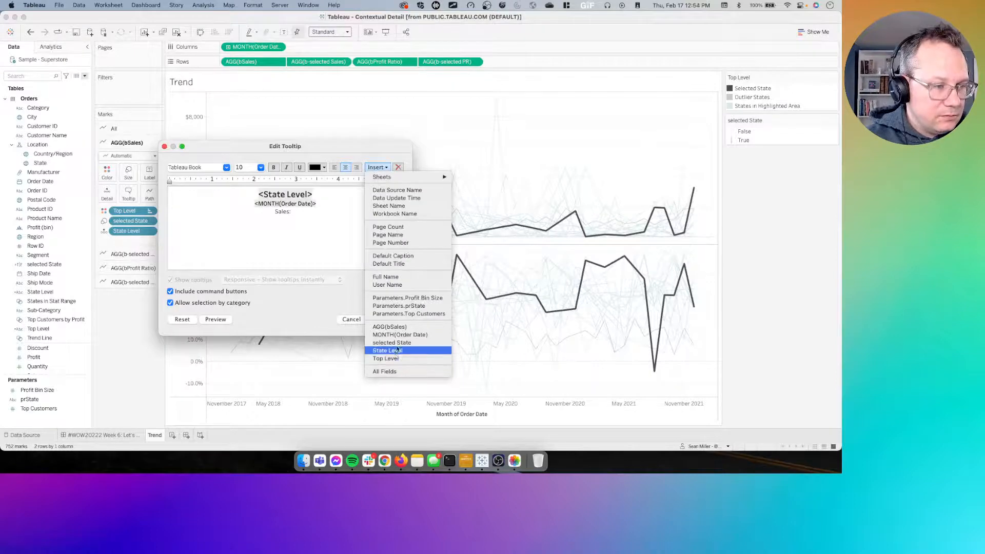
pyautogui.click(400, 328)
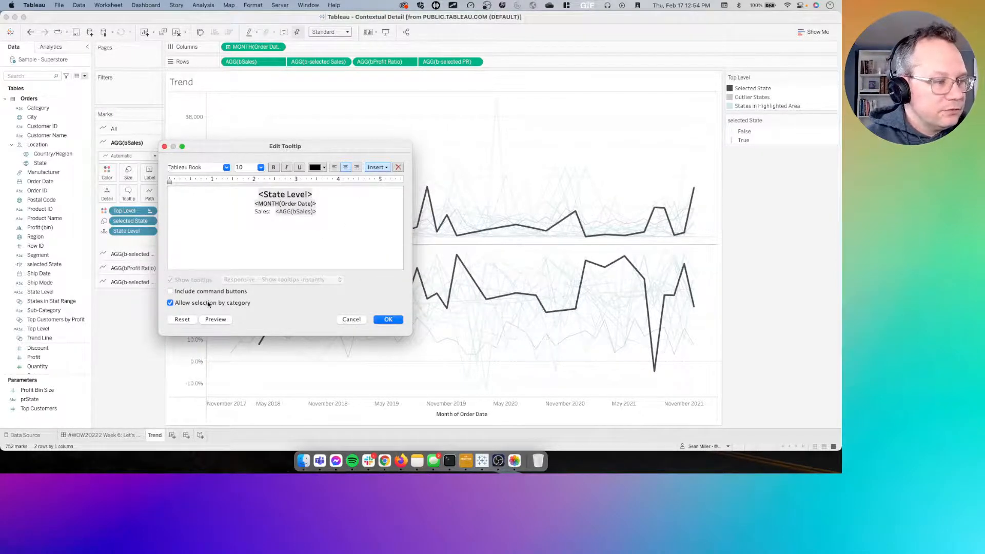
pyautogui.click(388, 320)
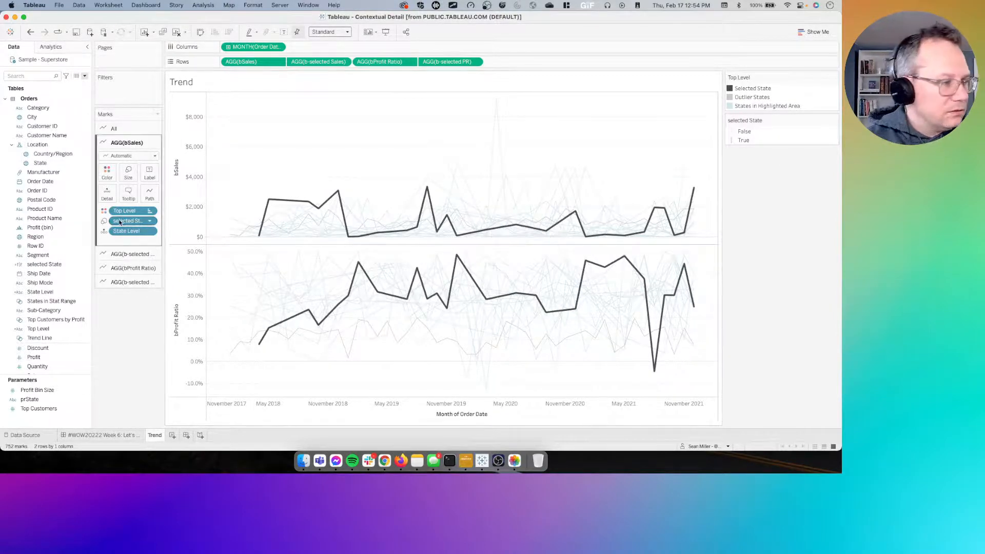
# Step: Copy the entire formatted text of the bSales tooltip
pyautogui.click(128, 194)
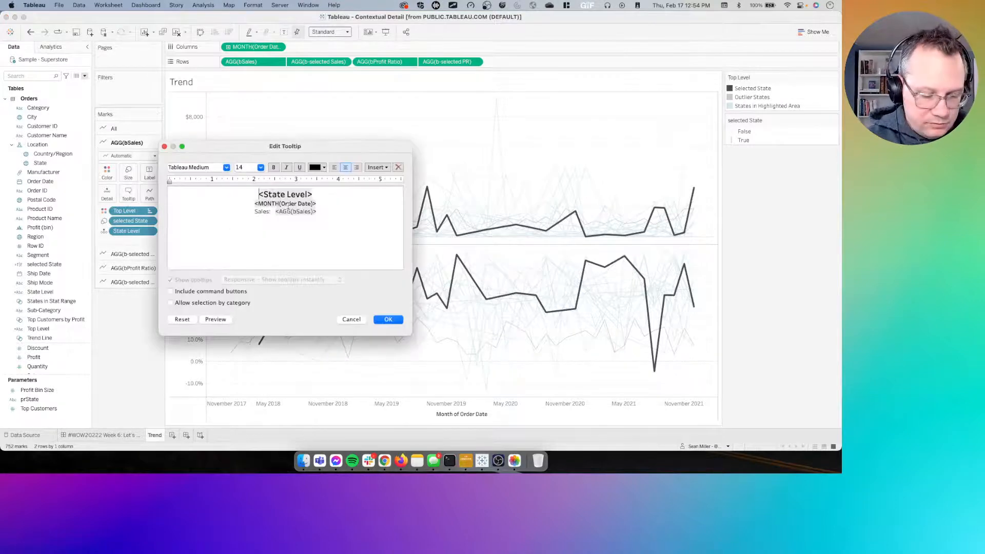
pyautogui.press('super+a')
pyautogui.press('super+c')
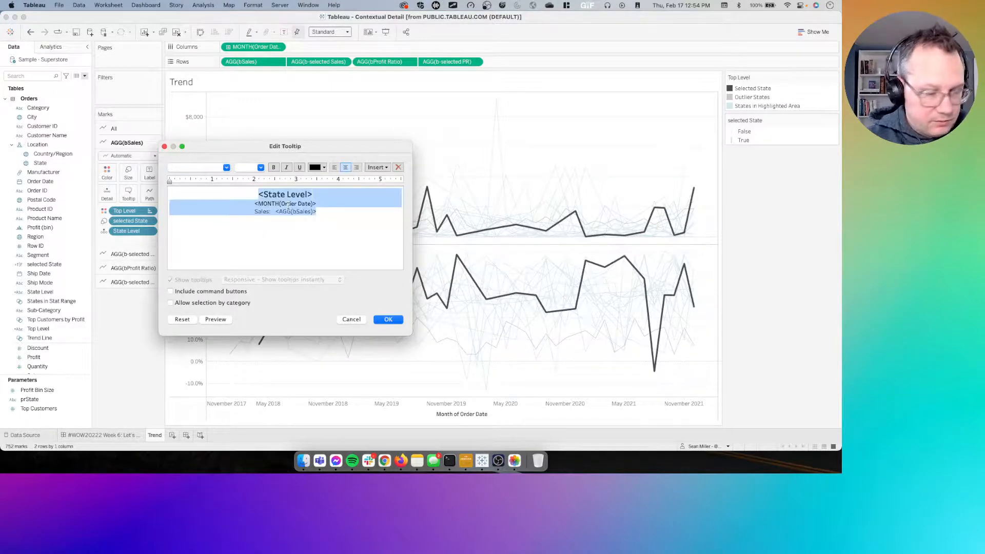
pyautogui.click(389, 319)
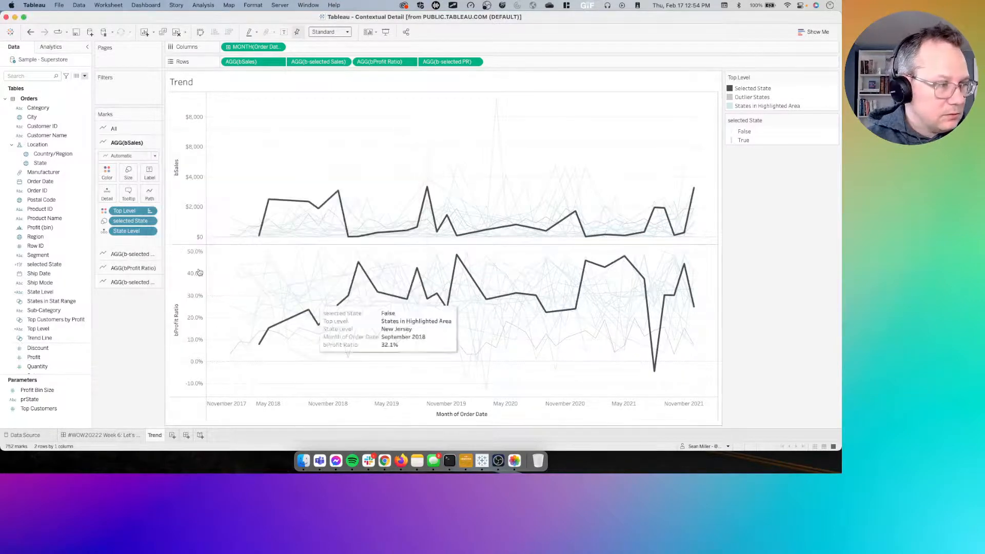
# Step: Replace the bProfit Ratio marks' default tooltip with the copied tooltip text, and center its State Level line
pyautogui.click(131, 269)
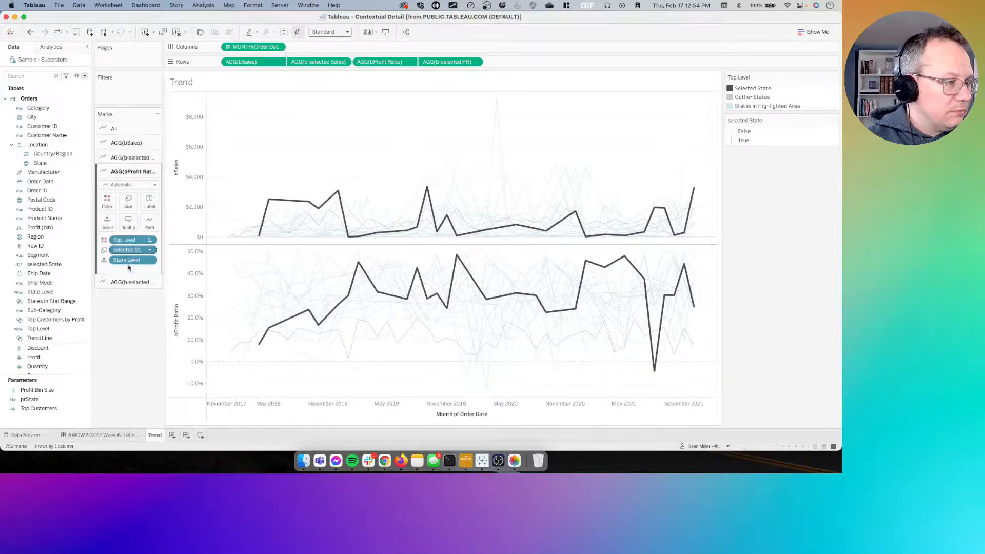
pyautogui.click(128, 222)
pyautogui.moveTo(292, 239); pyautogui.dragTo(145, 167)
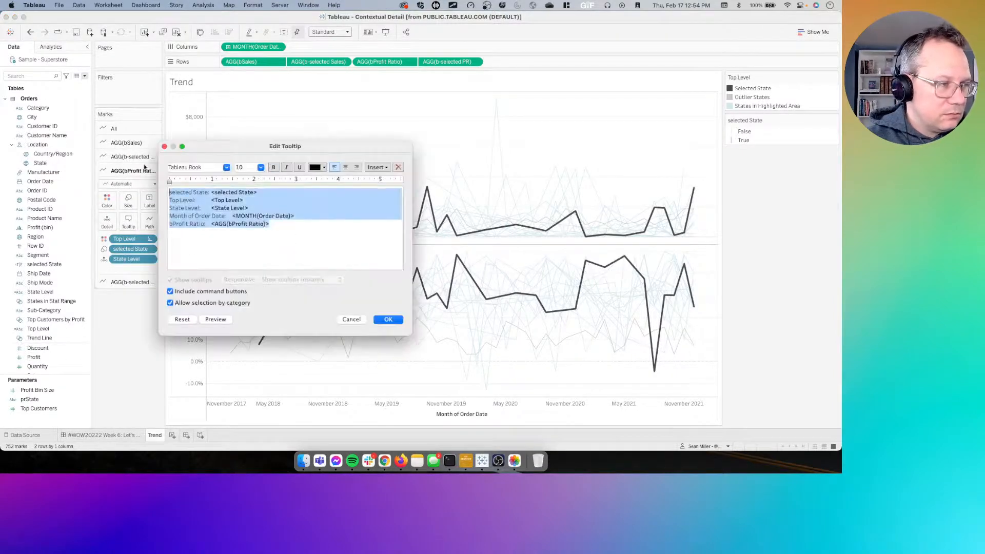
pyautogui.press('super+v')
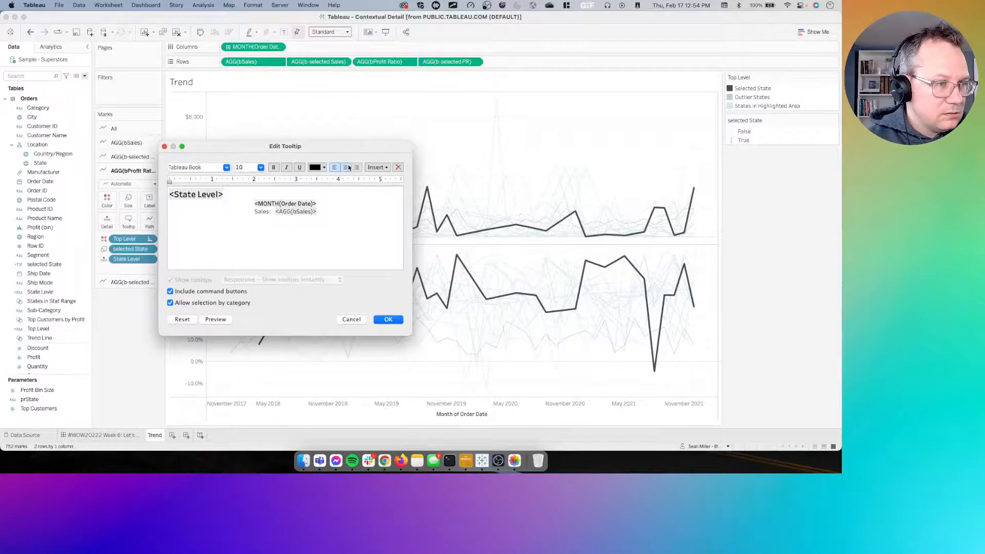
pyautogui.press('Up')
pyautogui.press('Up')
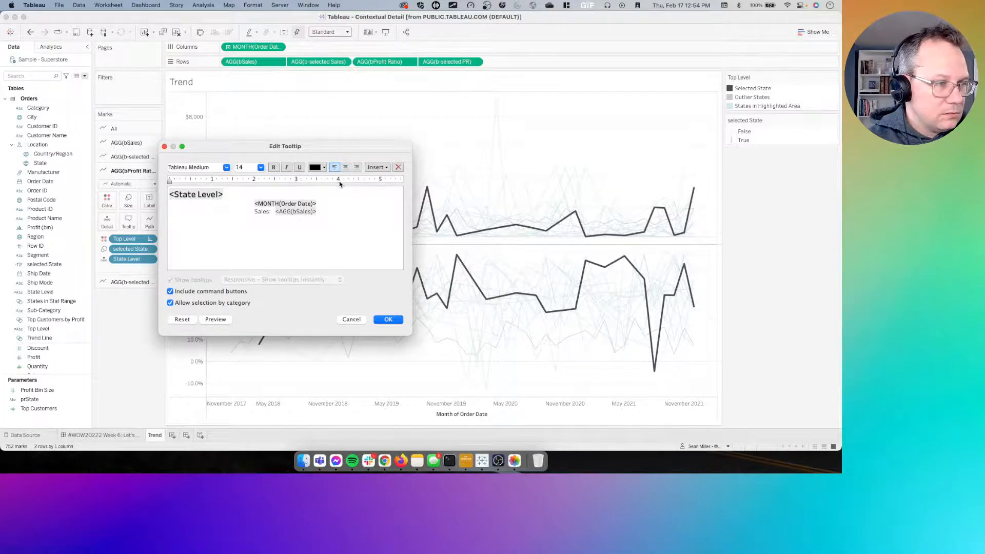
pyautogui.click(348, 167)
# Step: Replace the AGG(bSales) field in the pasted tooltip with AGG(bProfit Ratio), and change its label to "Profit Ratio:"
pyautogui.moveTo(316, 213); pyautogui.dragTo(275, 212)
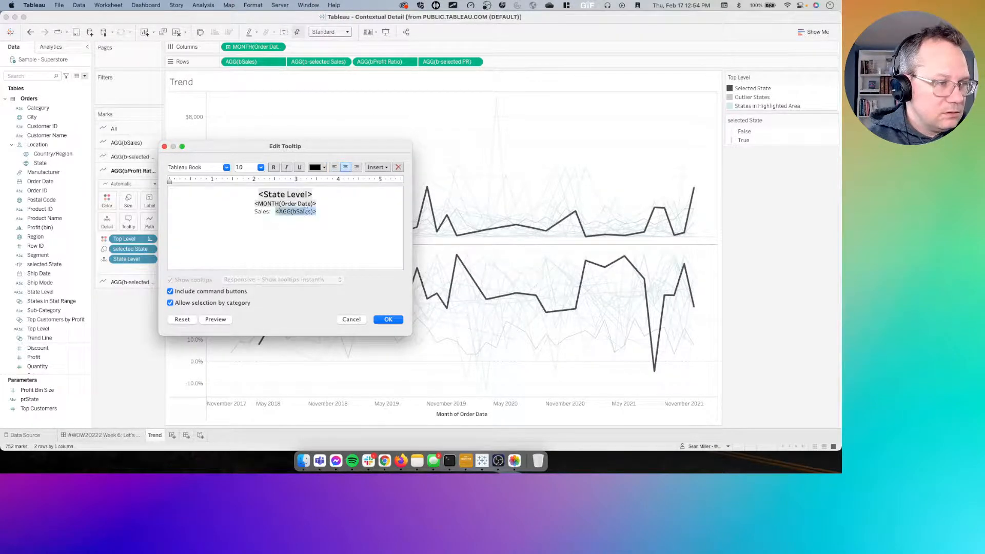
pyautogui.click(377, 168)
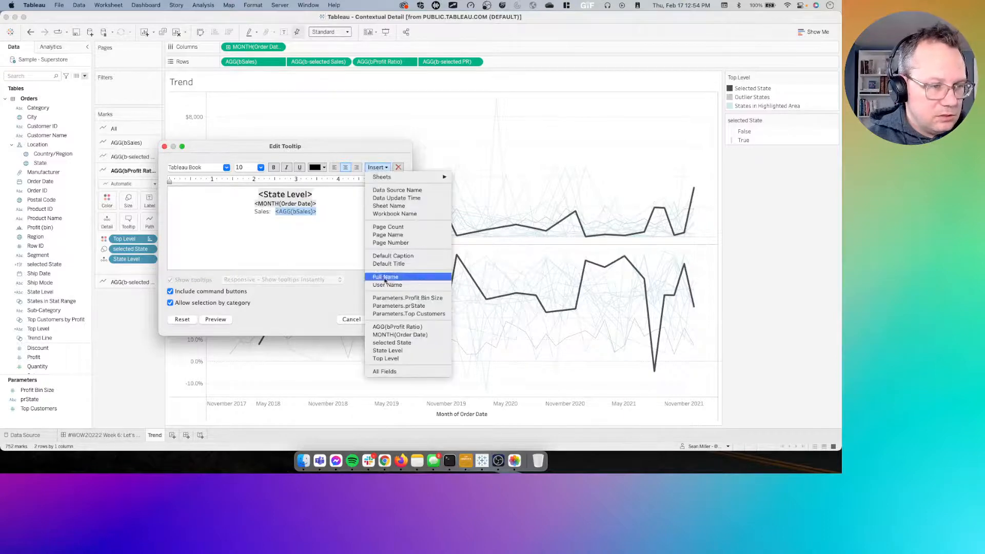
pyautogui.click(405, 326)
pyautogui.moveTo(261, 215); pyautogui.dragTo(251, 214)
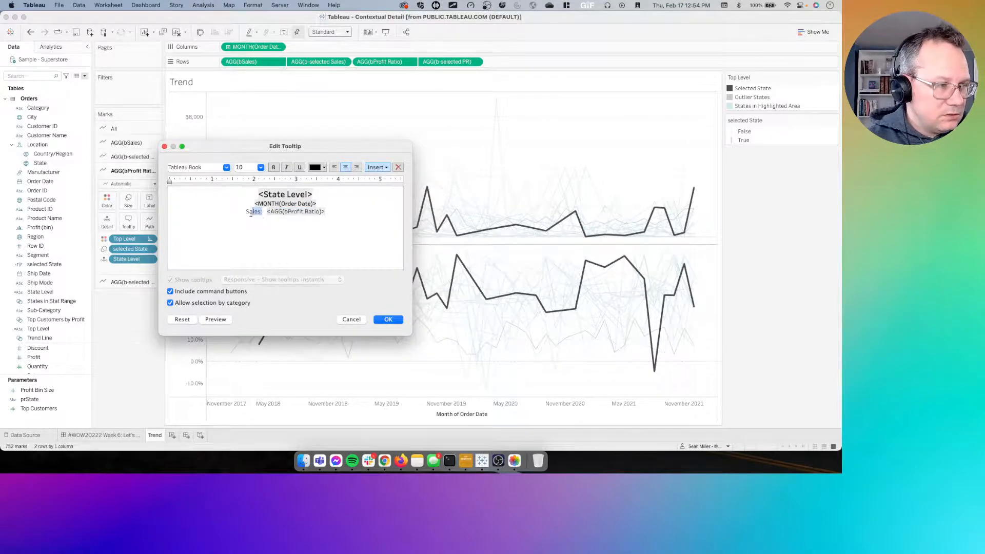
pyautogui.write('PR')
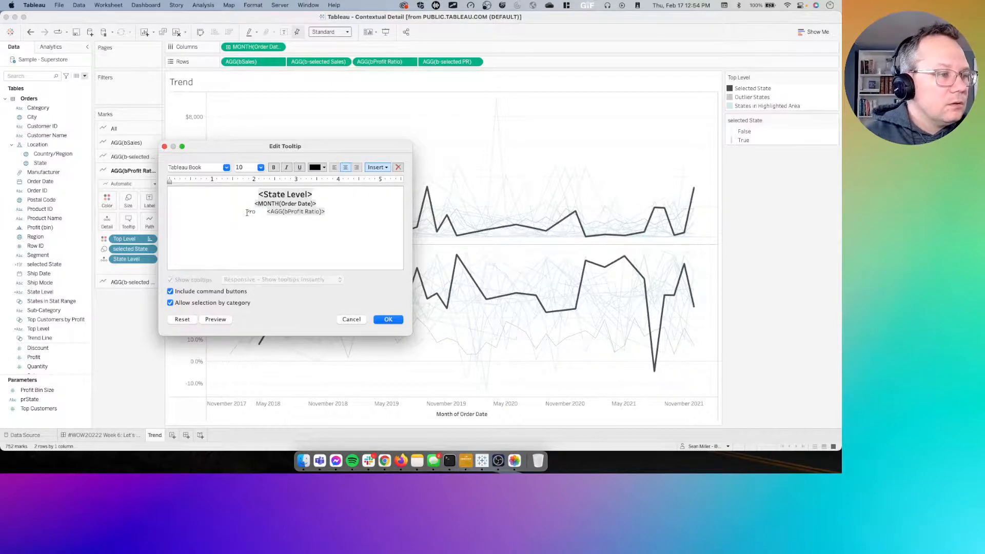
pyautogui.write('ofit Ratio:')
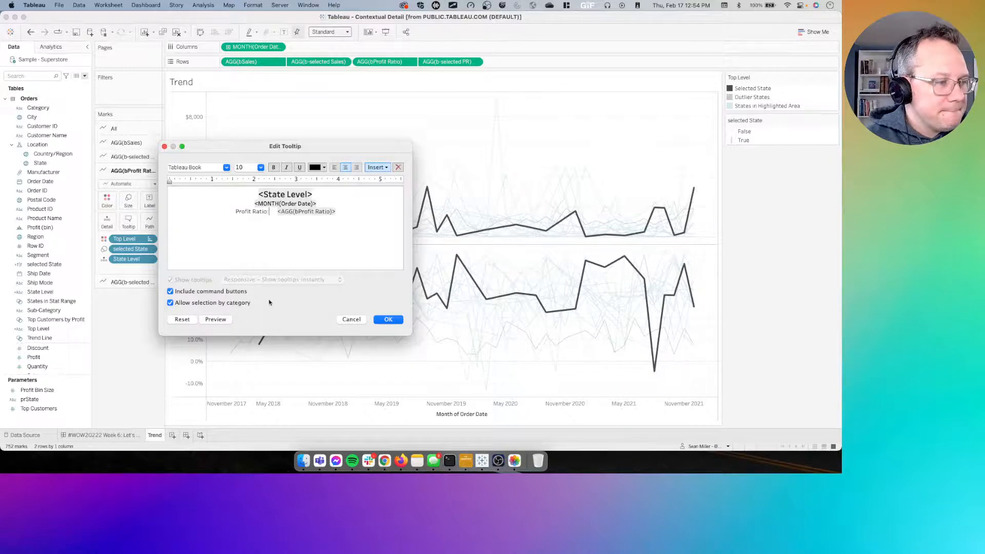
# Step: Disable command buttons and selection by category for the bProfit Ratio tooltip, and apply the tooltip changes
pyautogui.click(210, 291)
pyautogui.click(208, 303)
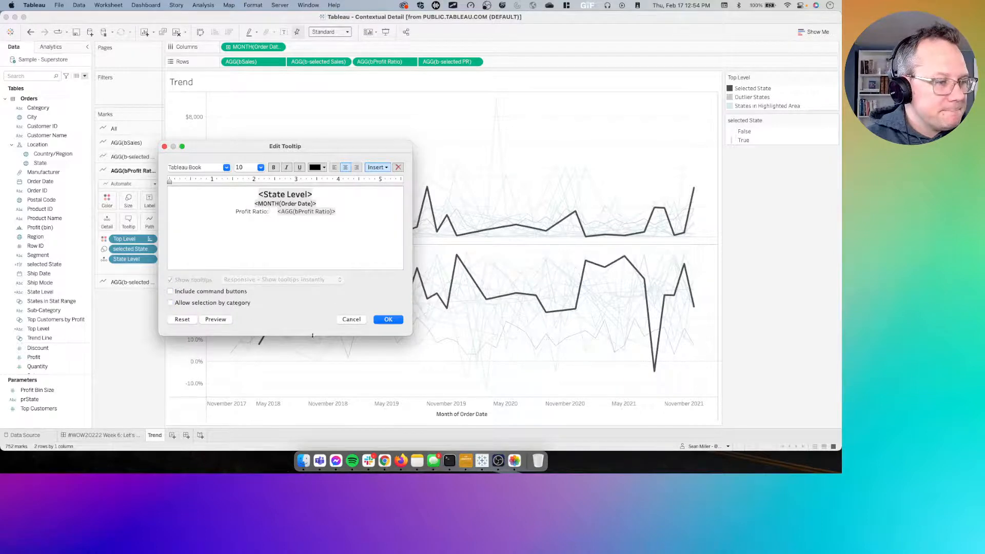
pyautogui.click(388, 319)
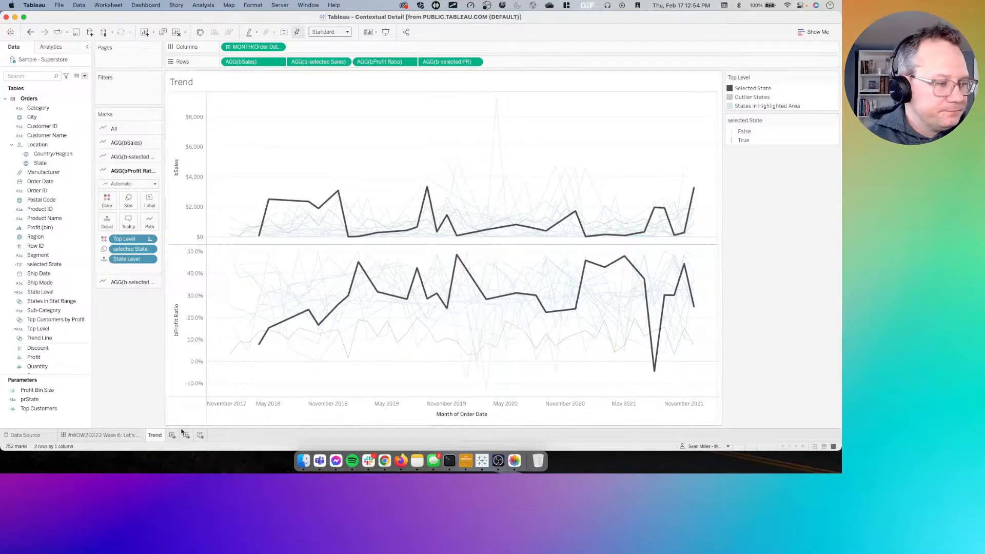
# Step: On the dashboard, select Missouri in the scatter plot, then test the trend highlight with the Mississippi sales bar and clear that selection
pyautogui.click(131, 435)
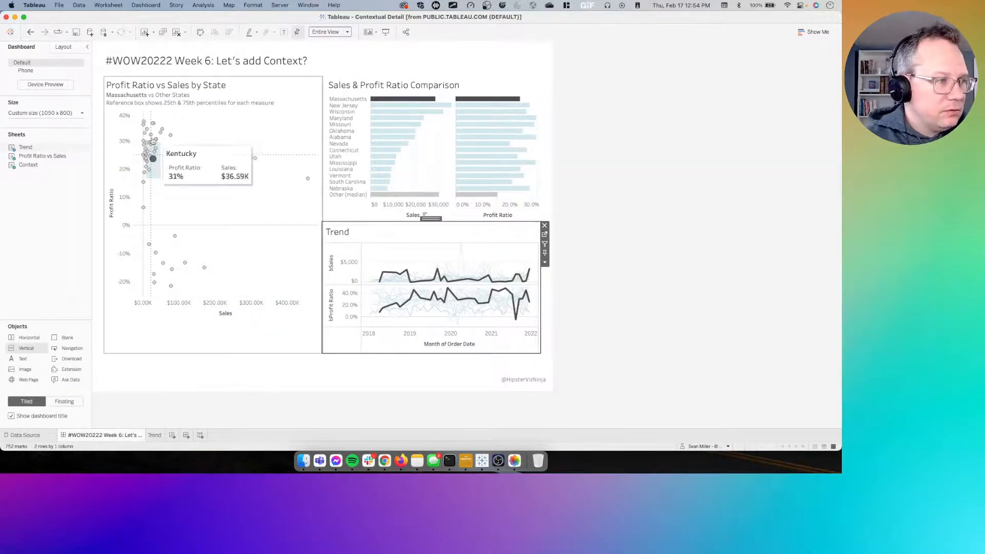
pyautogui.click(150, 144)
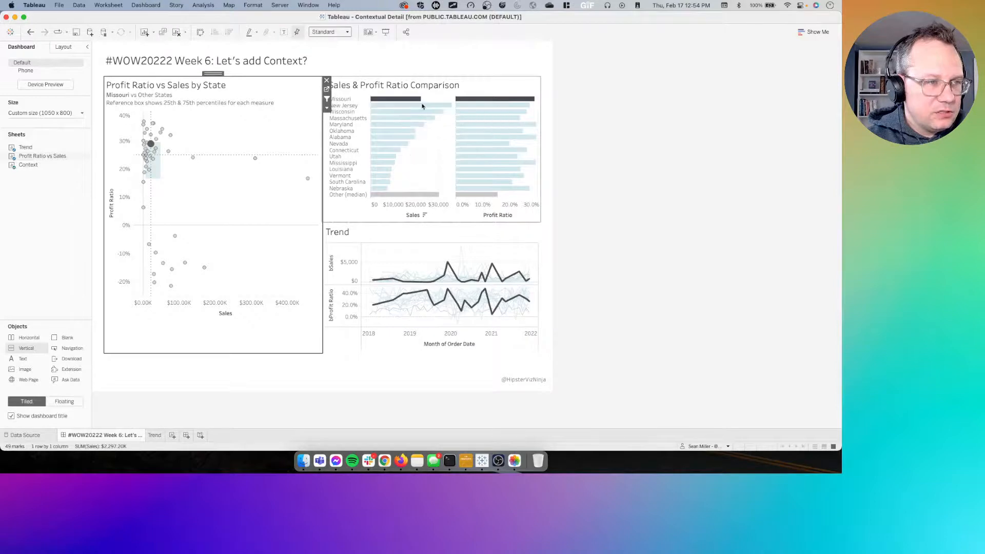
pyautogui.click(384, 165)
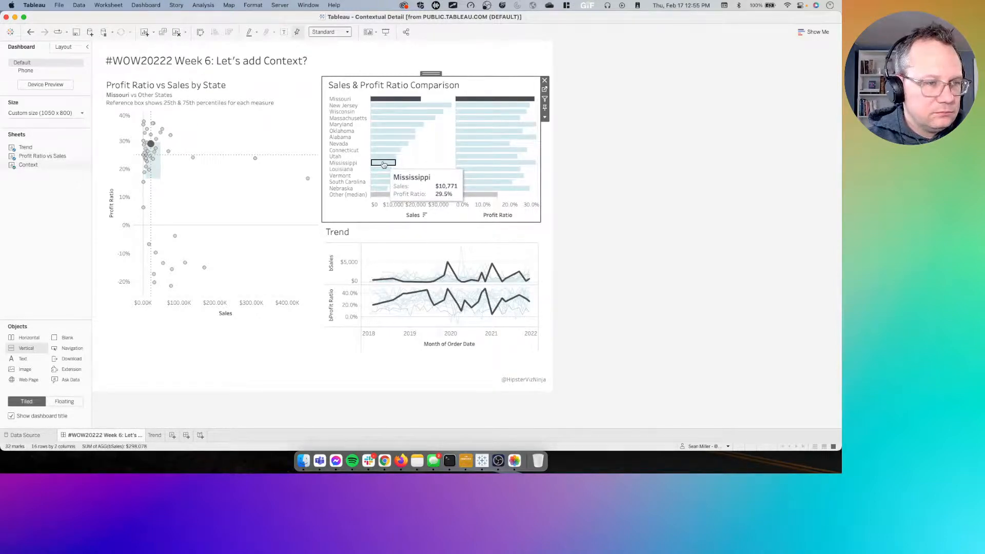
pyautogui.click(384, 164)
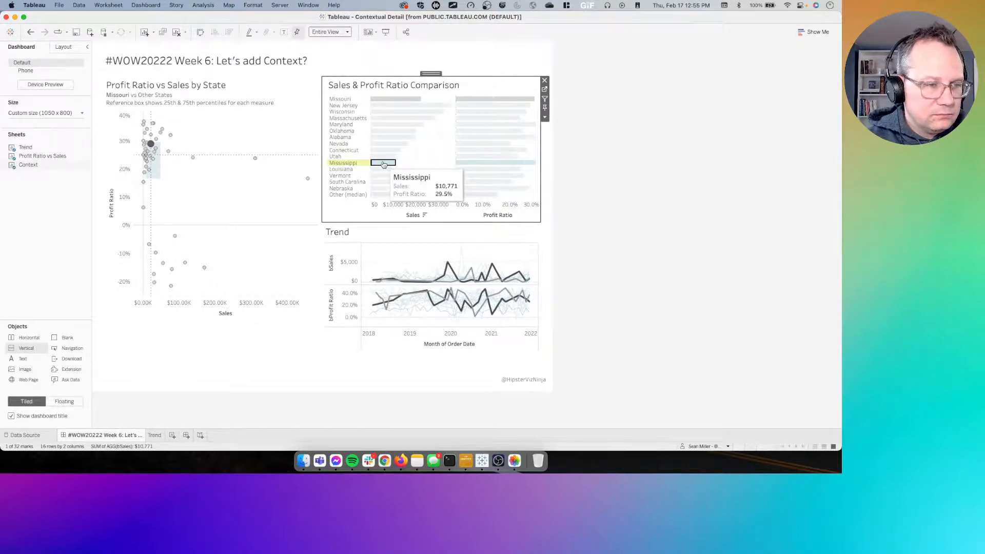
pyautogui.click(425, 160)
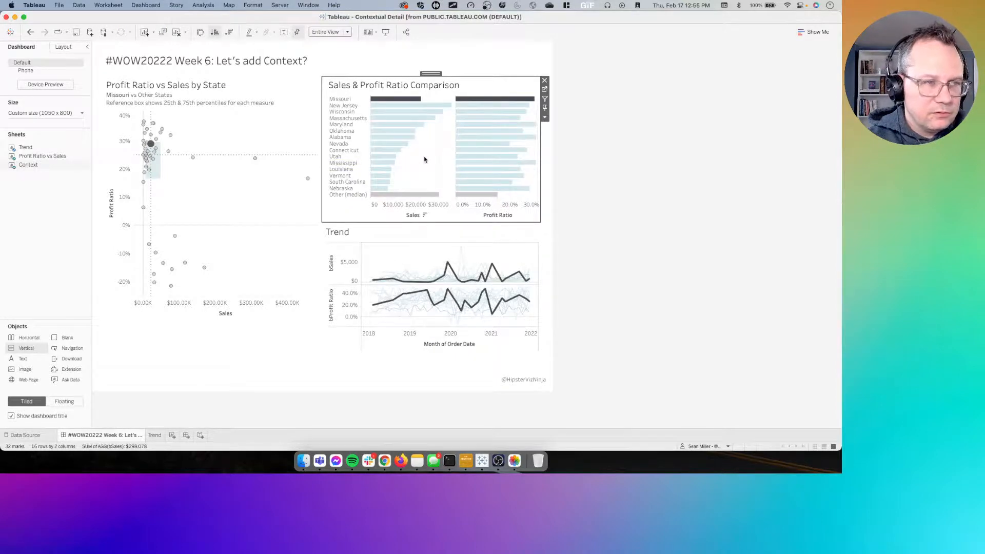